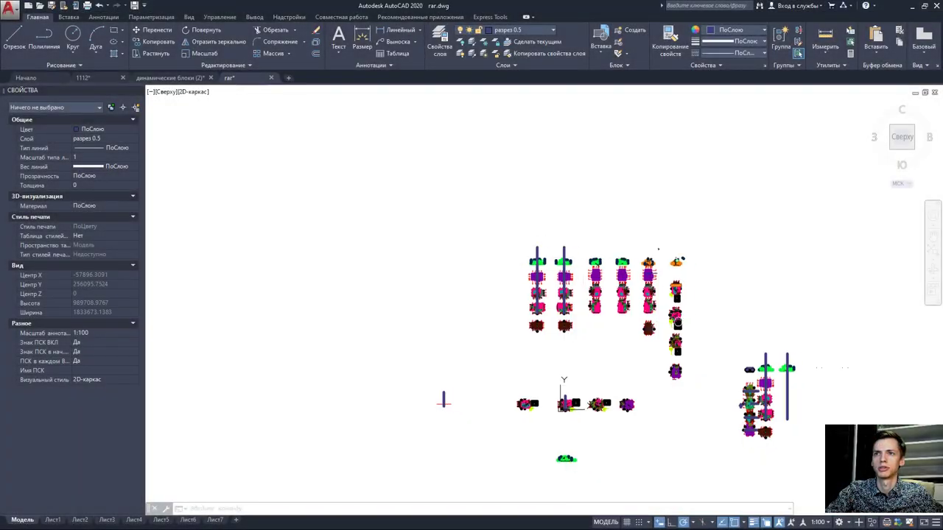
- Survey the elevations and floor plans and keep 'разрез 0.5' as the current layer
middle_click_drag(755, 366, 621, 315)
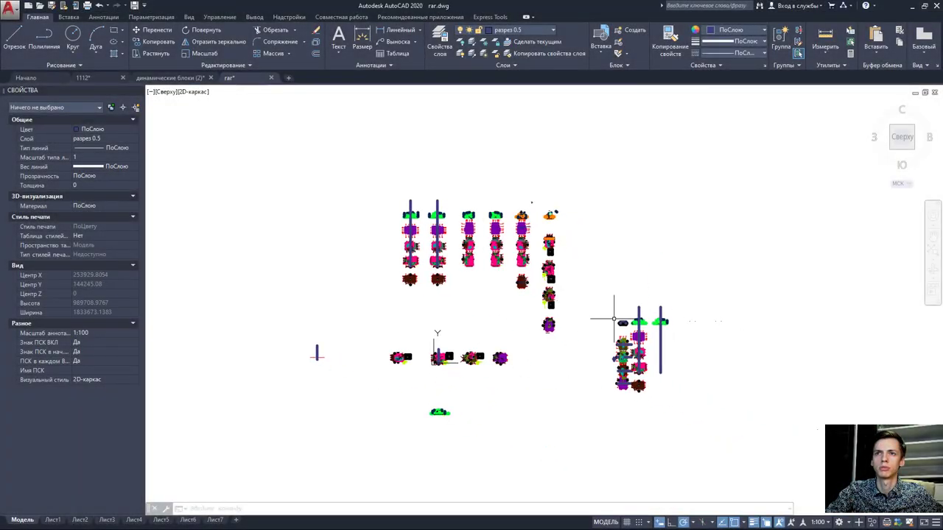
scroll(626, 316, "up", 6)
scroll(635, 322, "up", 4)
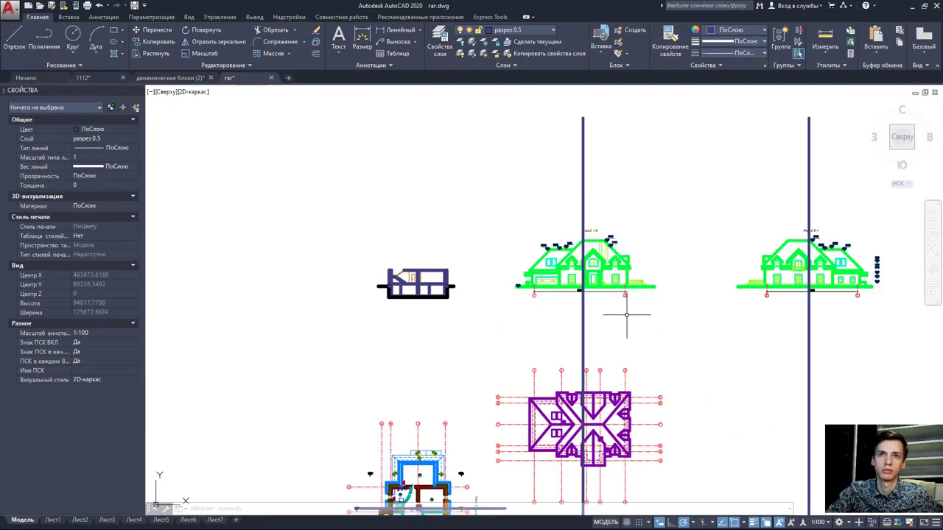
scroll(626, 314, "up", 4)
scroll(504, 298, "up", 1)
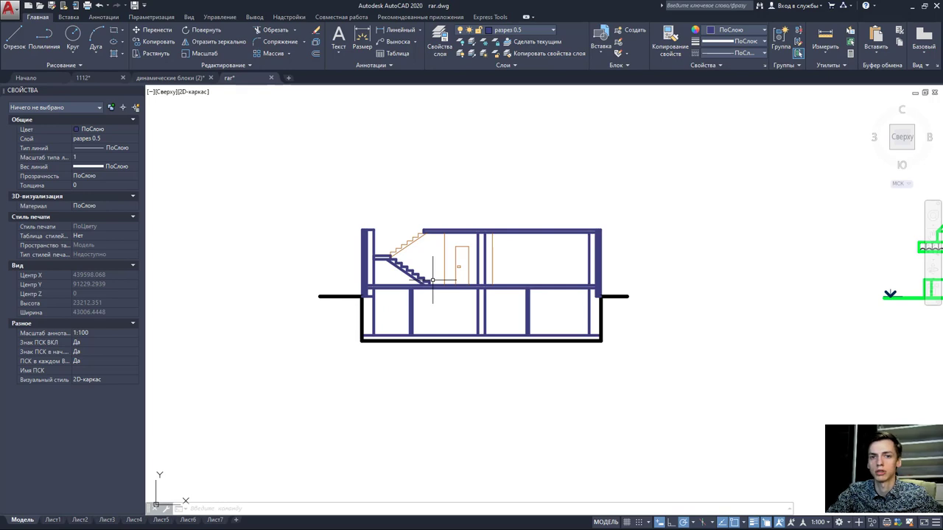
scroll(486, 262, "down", 3)
scroll(495, 259, "down", 2)
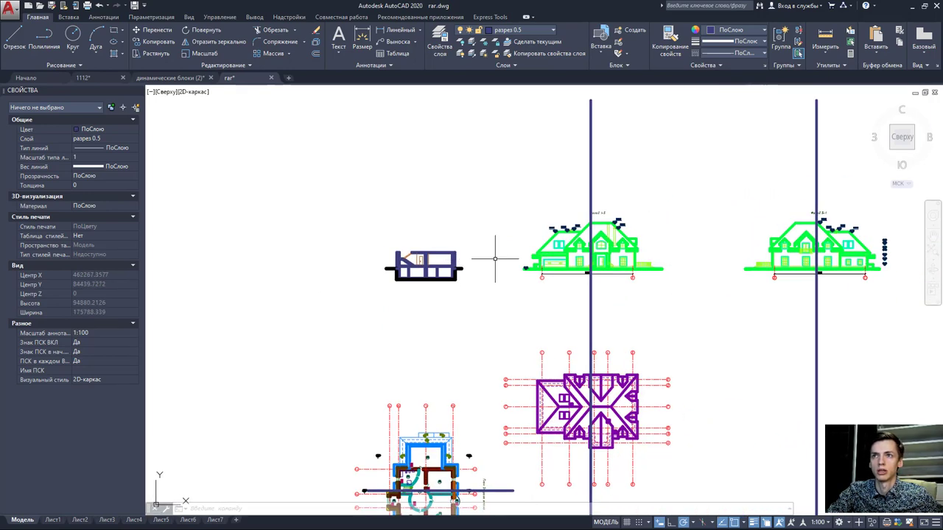
scroll(593, 235, "up", 5)
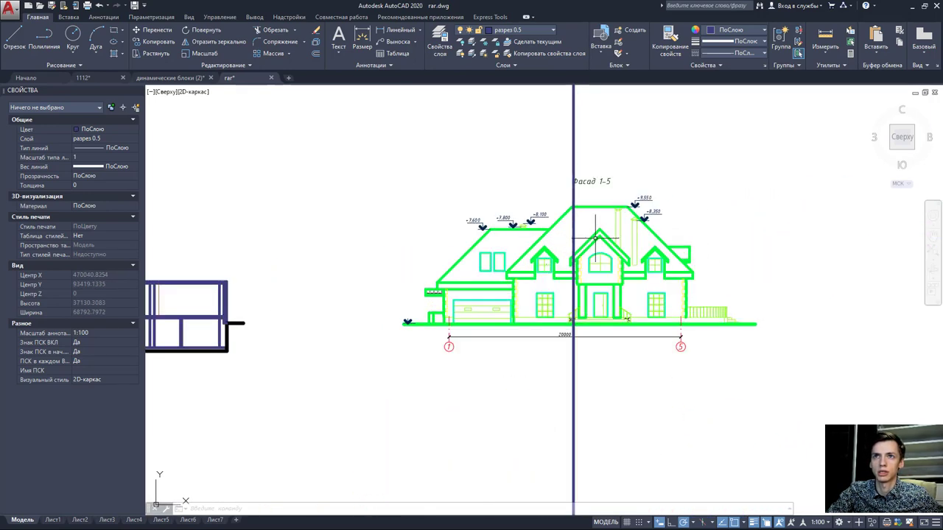
scroll(596, 238, "down", 3)
scroll(595, 238, "down", 2)
mouse_move(608, 307)
middle_mouse_down()
mouse_move(589, 268)
mouse_move(551, 258)
mouse_move(542, 204)
middle_mouse_up()
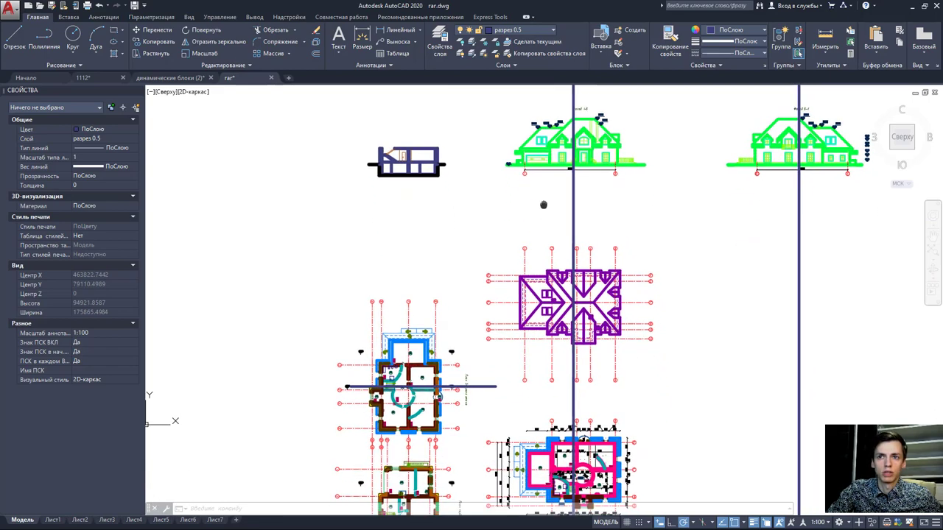
middle_click_drag(587, 315, 585, 195)
scroll(503, 366, "up", 5)
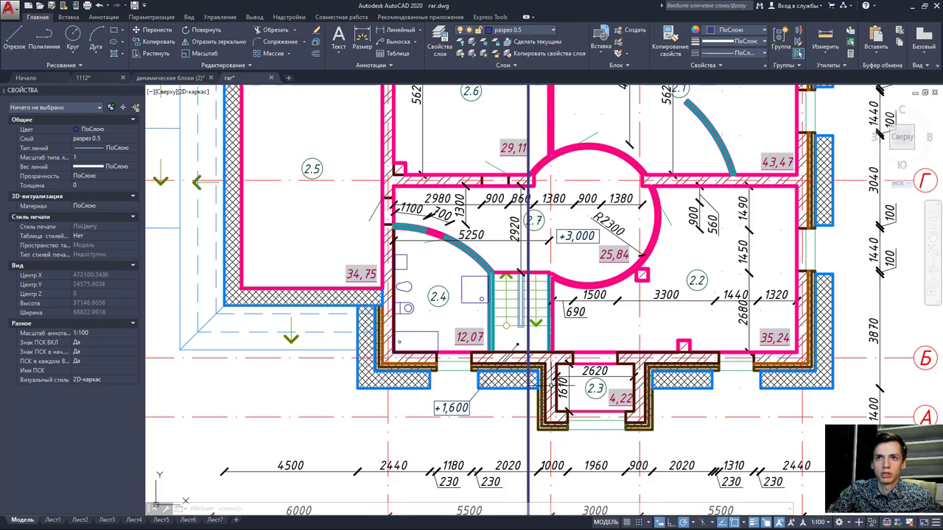
scroll(504, 366, "down", 2)
scroll(504, 366, "down", 2)
middle_click_drag(504, 366, 515, 508)
middle_click_drag(523, 221, 527, 287)
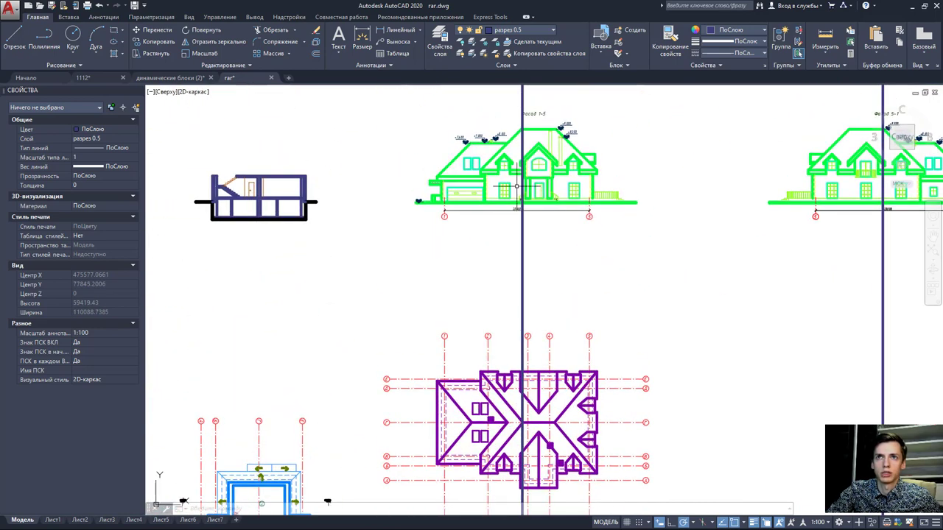
scroll(531, 142, "up", 2)
mouse_move(532, 126)
middle_mouse_down()
mouse_move(551, 192)
mouse_move(631, 250)
middle_mouse_up()
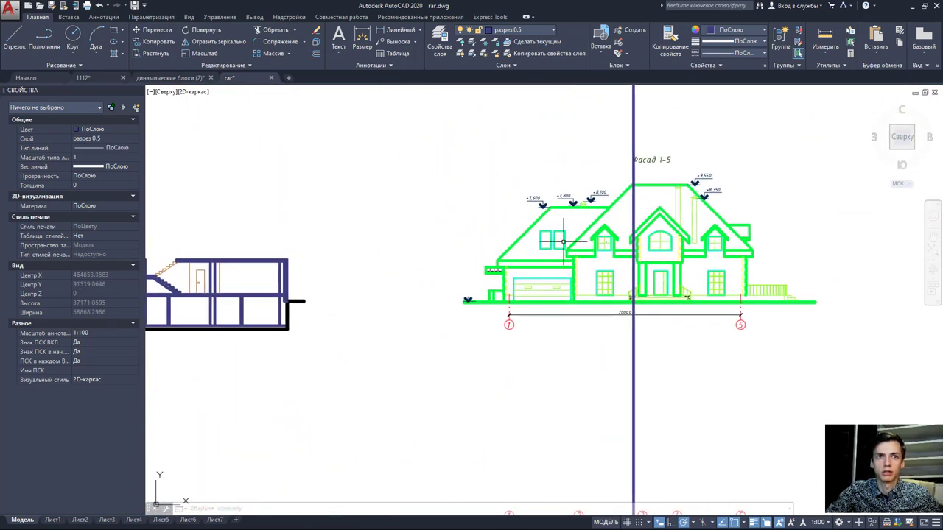
scroll(619, 270, "up", 3)
scroll(538, 261, "down", 3)
scroll(567, 221, "up", 1)
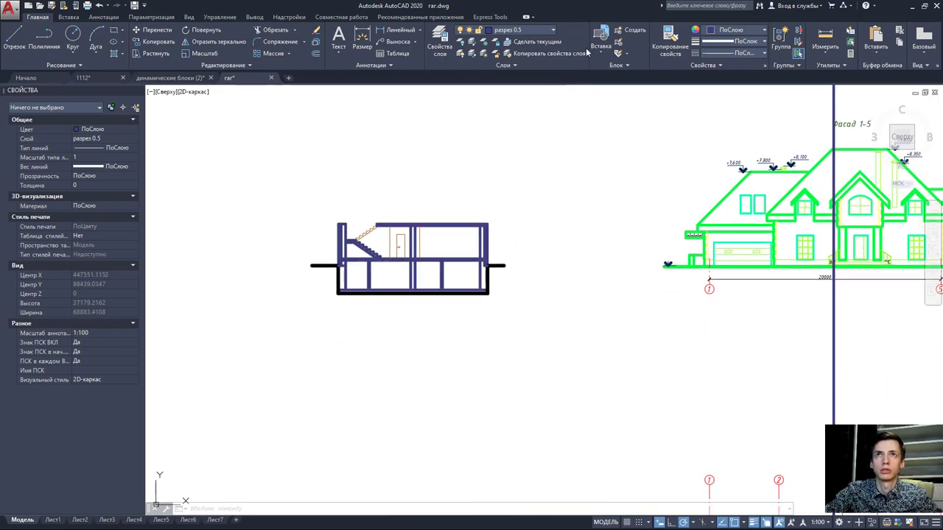
left_click(548, 30)
left_click(539, 220)
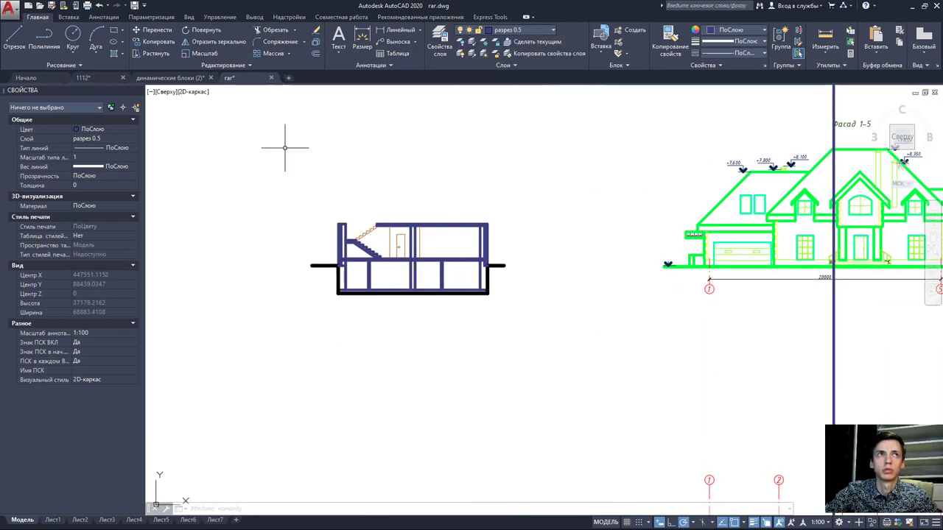
- Start a line at the stair on the plan, then cancel it
left_click(12, 46)
scroll(368, 309, "down", 3)
middle_click_drag(368, 383, 375, 317)
scroll(464, 215, "up", 2)
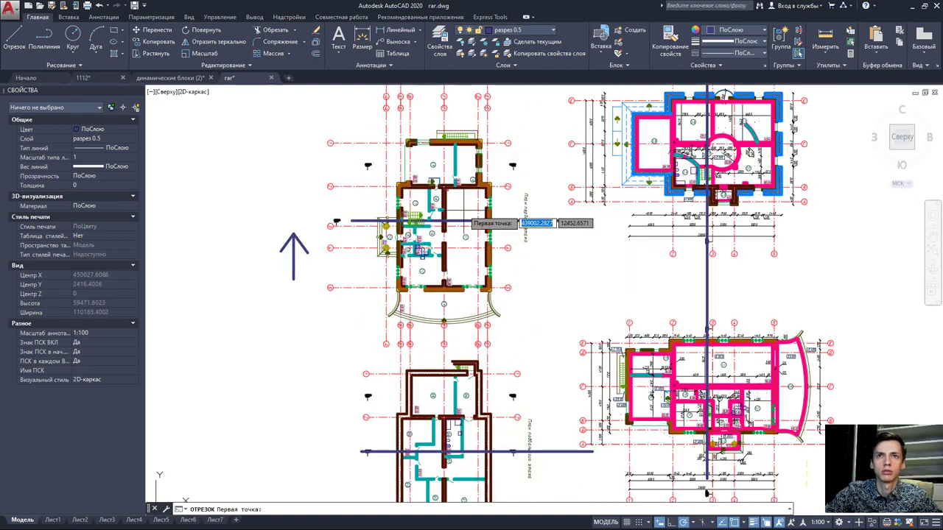
scroll(465, 221, "up", 1)
scroll(457, 243, "up", 1)
scroll(442, 272, "up", 1)
scroll(430, 296, "up", 1)
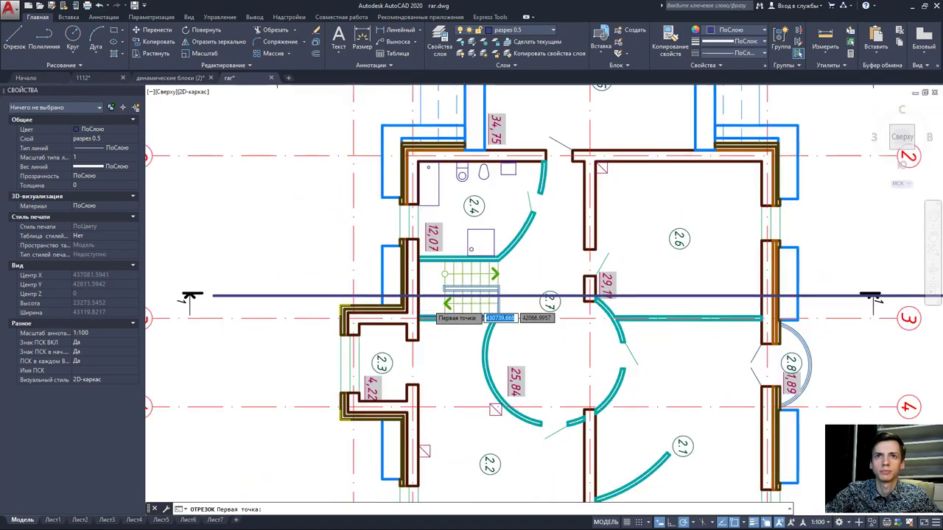
scroll(429, 306, "up", 1)
scroll(389, 293, "up", 2)
left_click(397, 295)
scroll(397, 294, "down", 3)
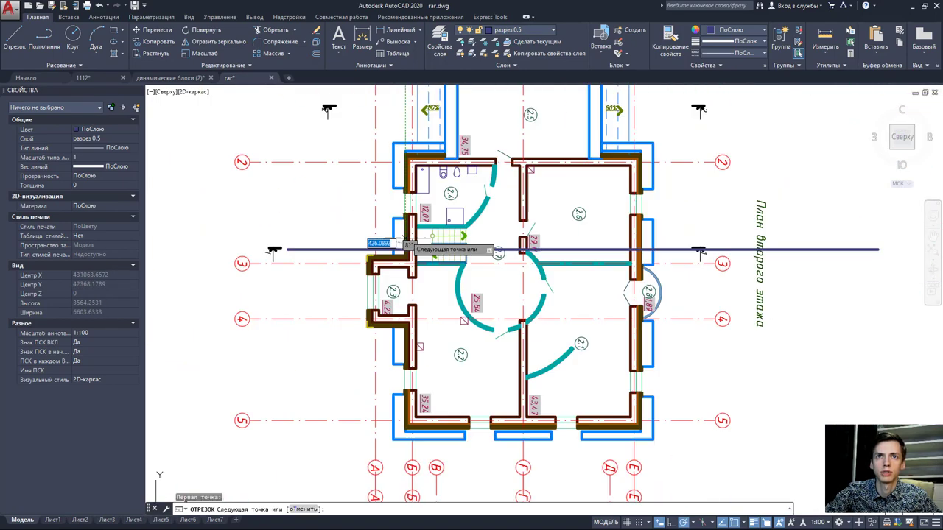
scroll(390, 214, "down", 2)
scroll(441, 228, "down", 2)
scroll(449, 191, "up", 3)
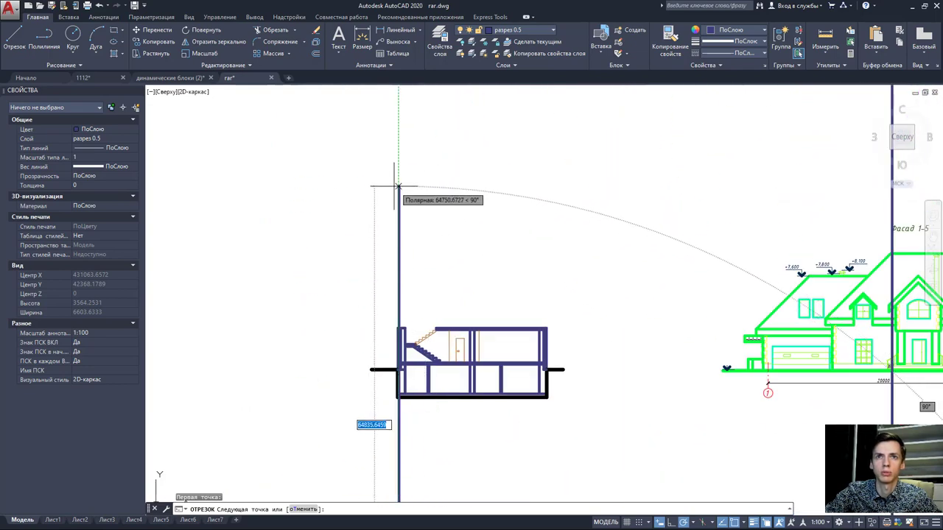
scroll(394, 210, "up", 3)
scroll(401, 234, "down", 3)
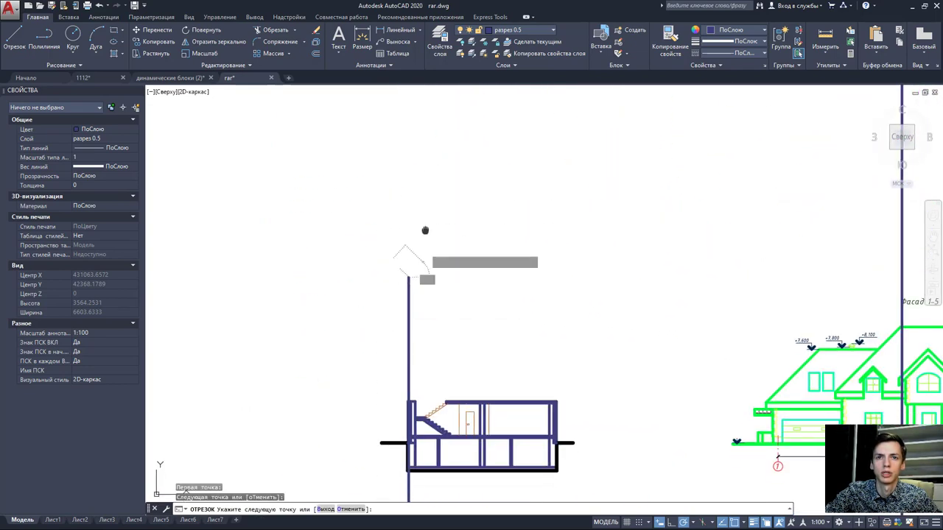
scroll(427, 232, "up", 2)
scroll(420, 147, "up", 2)
middle_click_drag(435, 254, 454, 348)
scroll(478, 276, "down", 2)
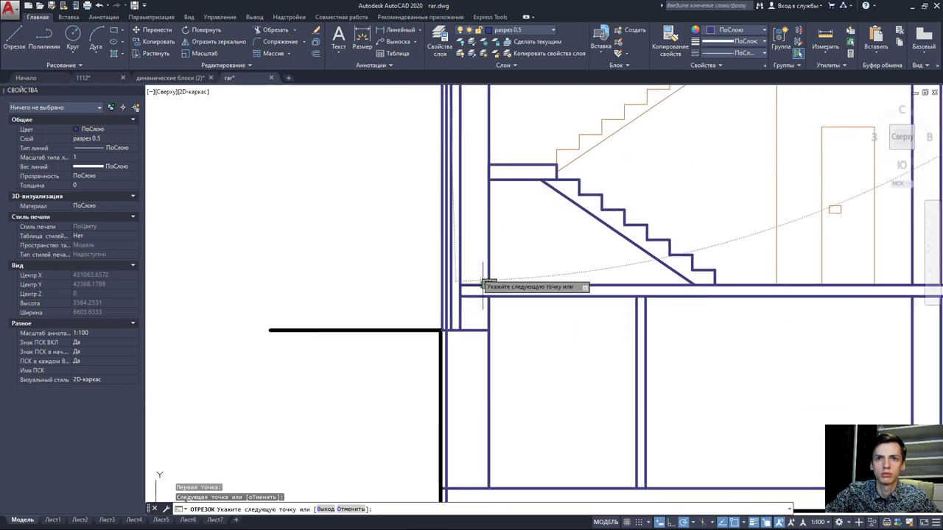
scroll(495, 333, "down", 2)
scroll(466, 291, "up", 4)
middle_click_drag(521, 287, 504, 331)
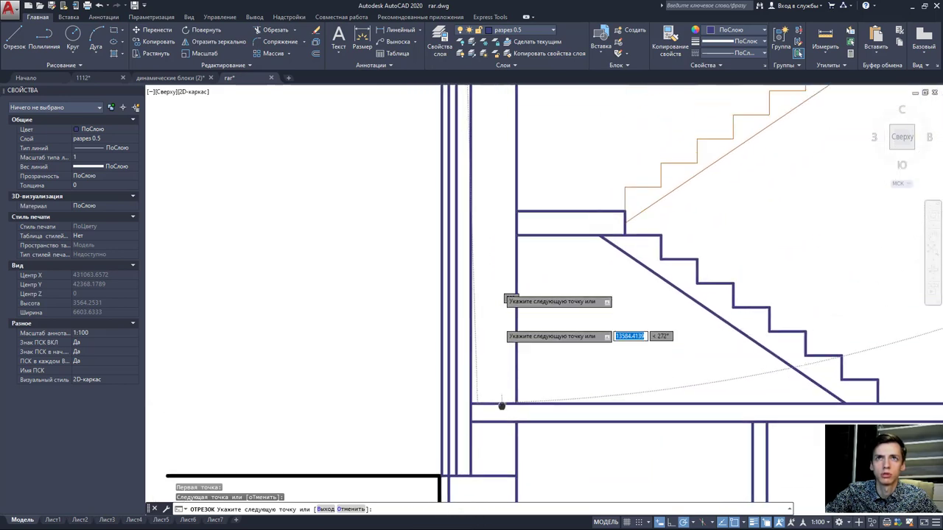
scroll(504, 270, "down", 2)
scroll(494, 272, "up", 2)
scroll(486, 272, "up", 2)
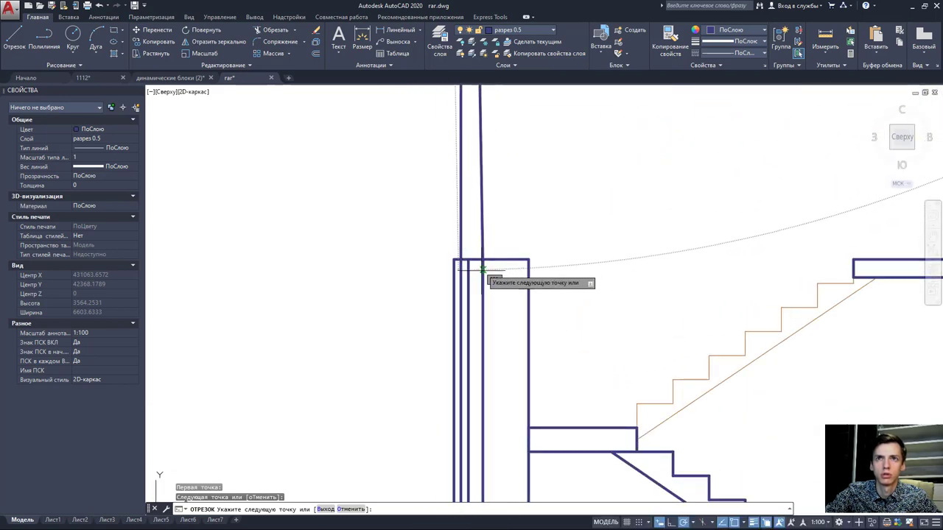
key("Escape")
- Delete the stray vertical projection line from the section
scroll(445, 296, "down", 2)
left_click(458, 300)
mouse_move(458, 300)
middle_mouse_down()
mouse_move(479, 257)
mouse_move(490, 165)
middle_mouse_up()
key("Delete")
- Draw a line 120 units left from the wall at the floor slab, then up
scroll(496, 322, "down", 5)
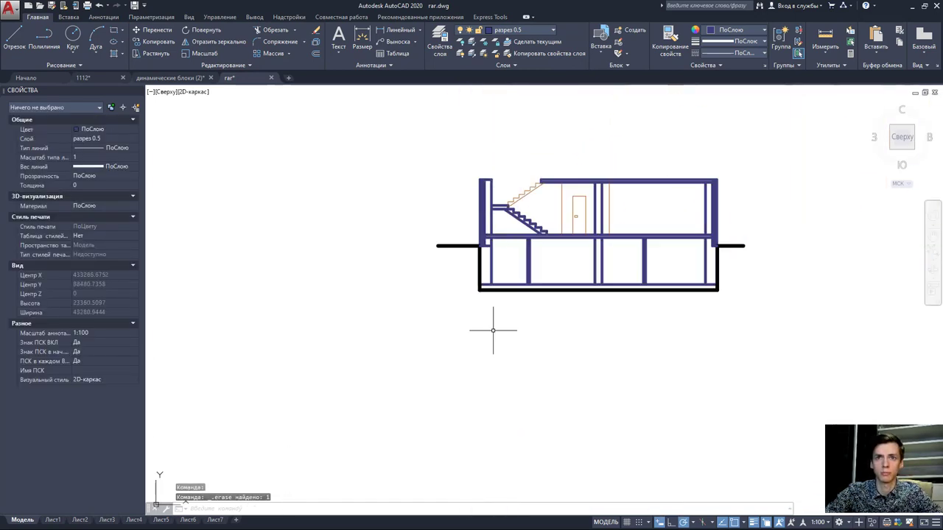
scroll(518, 413, "down", 2)
scroll(517, 412, "up", 4)
mouse_move(507, 346)
middle_mouse_down()
mouse_move(507, 372)
mouse_move(498, 269)
middle_mouse_up()
scroll(499, 269, "up", 5)
scroll(499, 269, "up", 2)
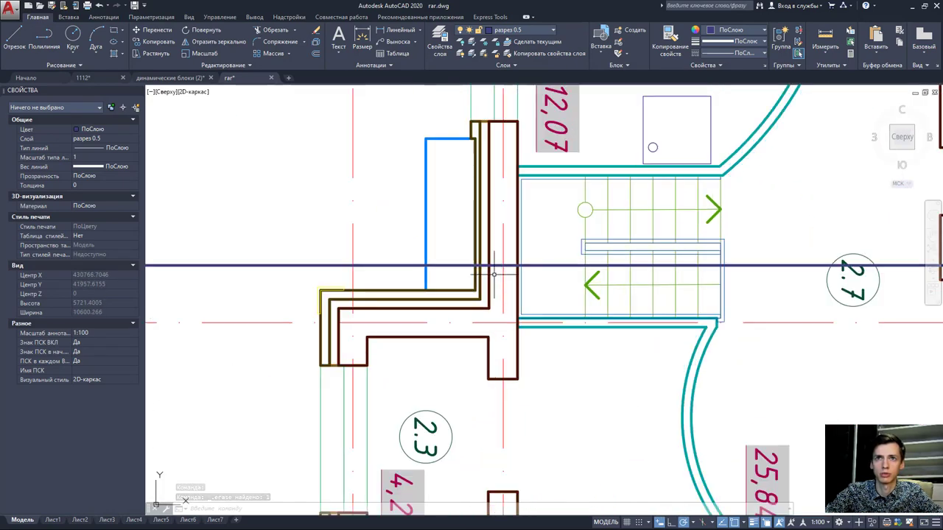
scroll(489, 270, "up", 4)
scroll(466, 266, "up", 3)
scroll(457, 276, "down", 3)
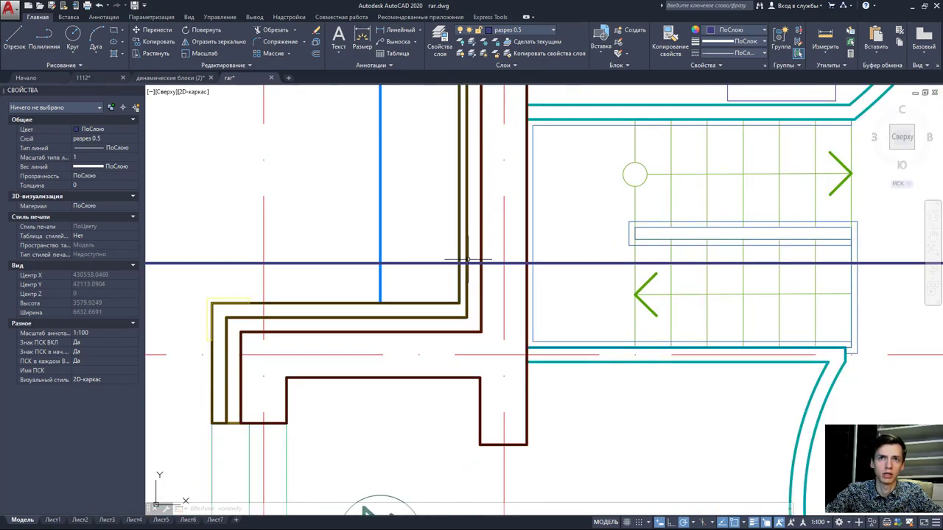
scroll(467, 272, "down", 1)
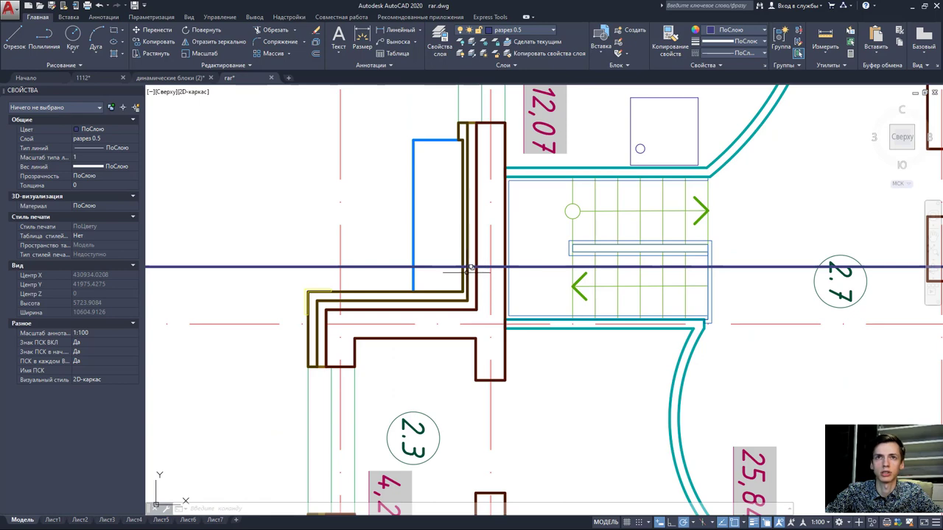
left_click(16, 49)
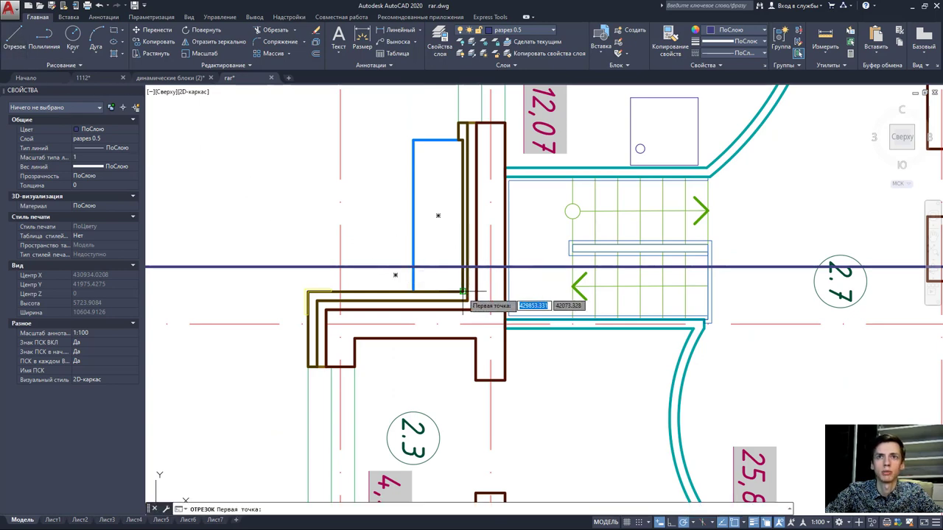
scroll(463, 292, "up", 2)
scroll(460, 291, "up", 2)
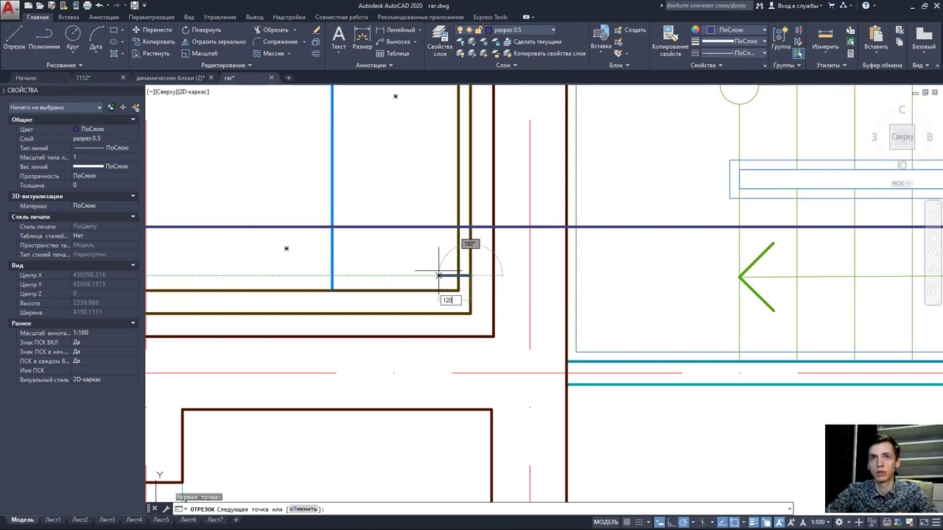
left_click(446, 200)
key("Escape")
scroll(457, 253, "up", 2)
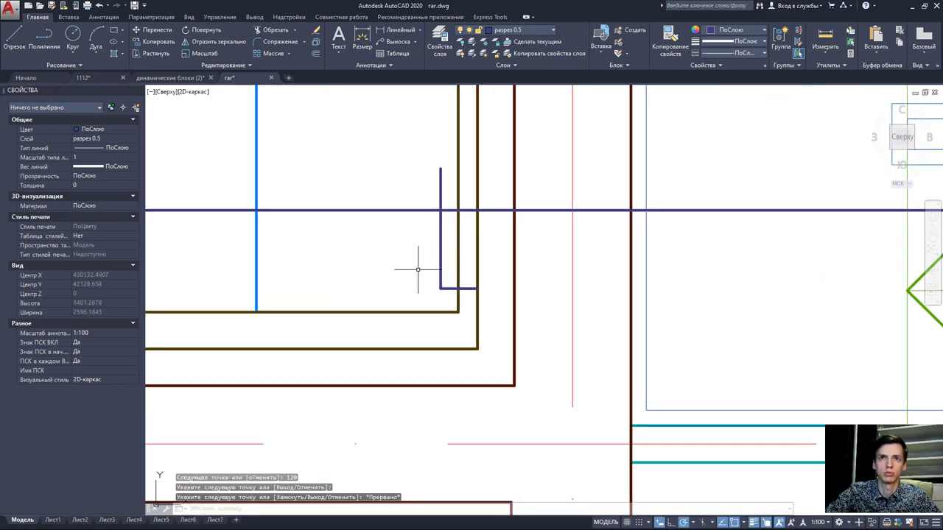
scroll(453, 270, "down", 4)
scroll(474, 251, "down", 5)
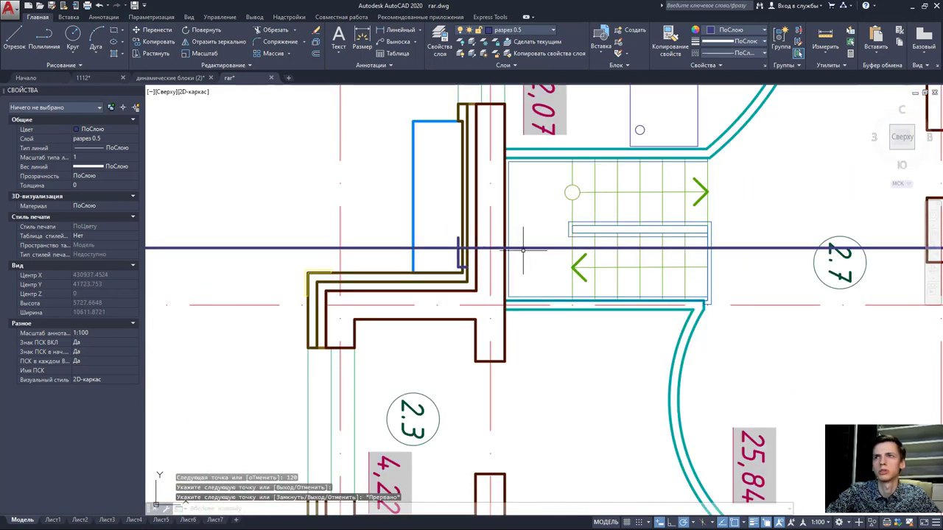
scroll(326, 257, "up", 2)
scroll(862, 243, "up", 1)
scroll(862, 236, "up", 2)
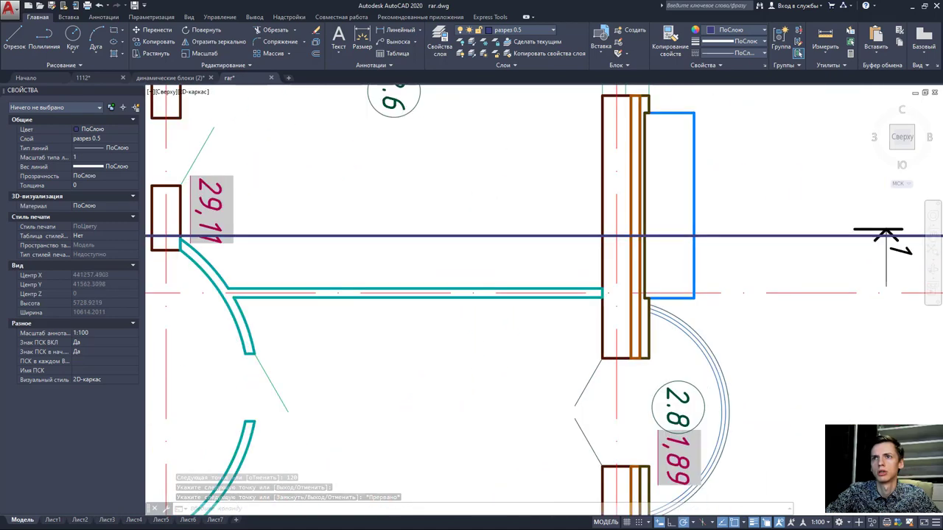
scroll(608, 336, "up", 3)
scroll(587, 386, "down", 4)
mouse_move(170, 449)
middle_mouse_down()
mouse_move(477, 427)
mouse_move(561, 458)
middle_mouse_up()
scroll(542, 304, "up", 4)
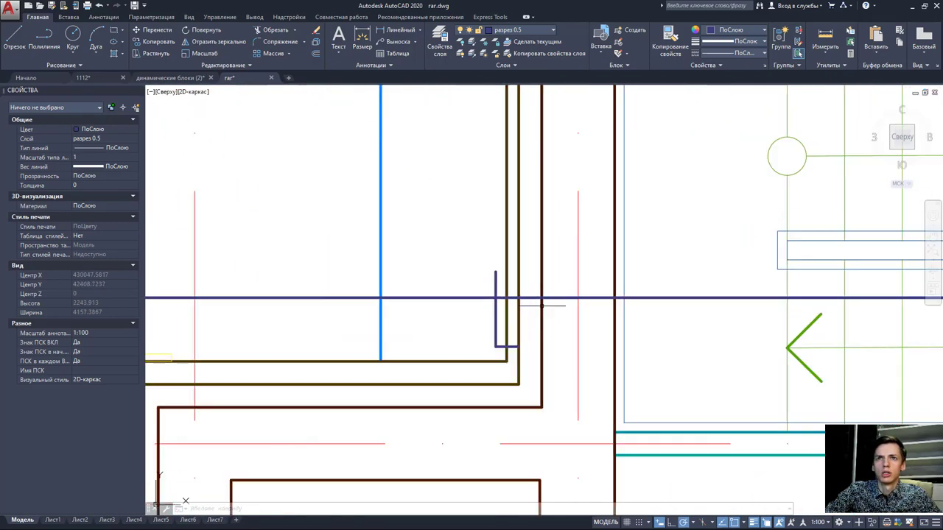
- Draw a vertical line at 90° from the section's top-left wall corner up toward the plans
left_click(15, 37)
left_click(495, 298)
scroll(495, 298, "down", 4)
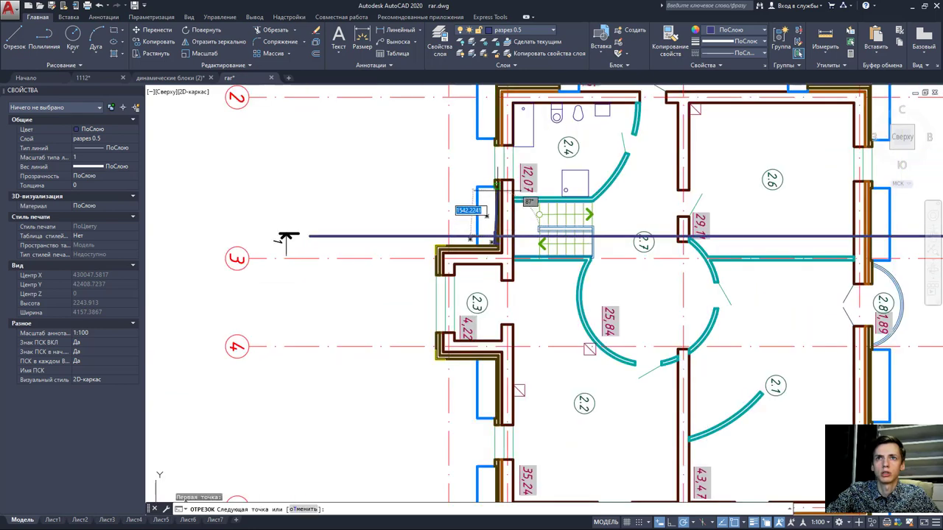
scroll(486, 295, "down", 3)
scroll(478, 294, "down", 3)
scroll(472, 295, "down", 2)
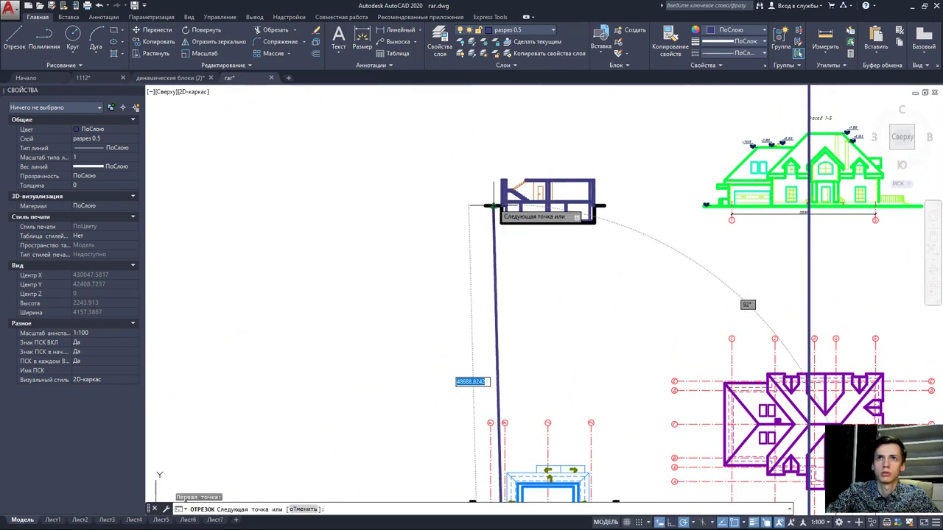
scroll(501, 177, "up", 5)
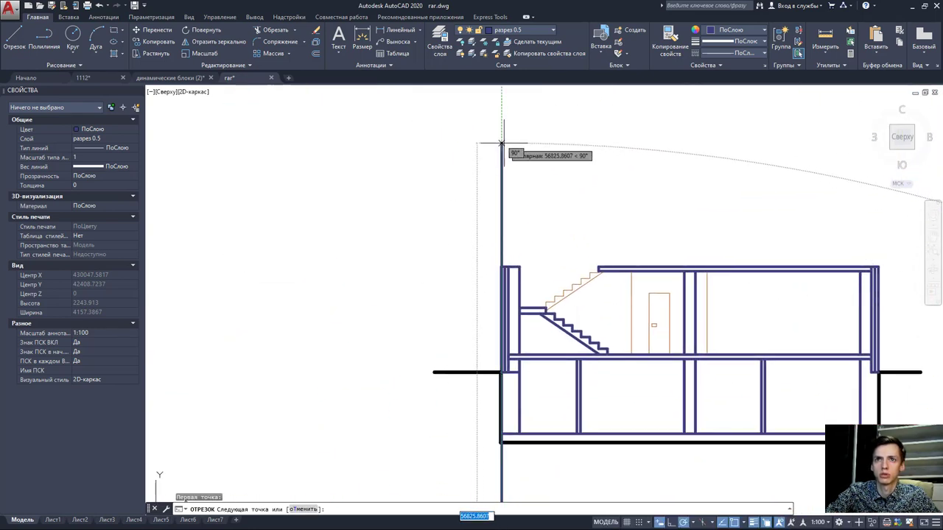
scroll(500, 148, "up", 3)
scroll(493, 187, "down", 1)
scroll(508, 177, "down", 1)
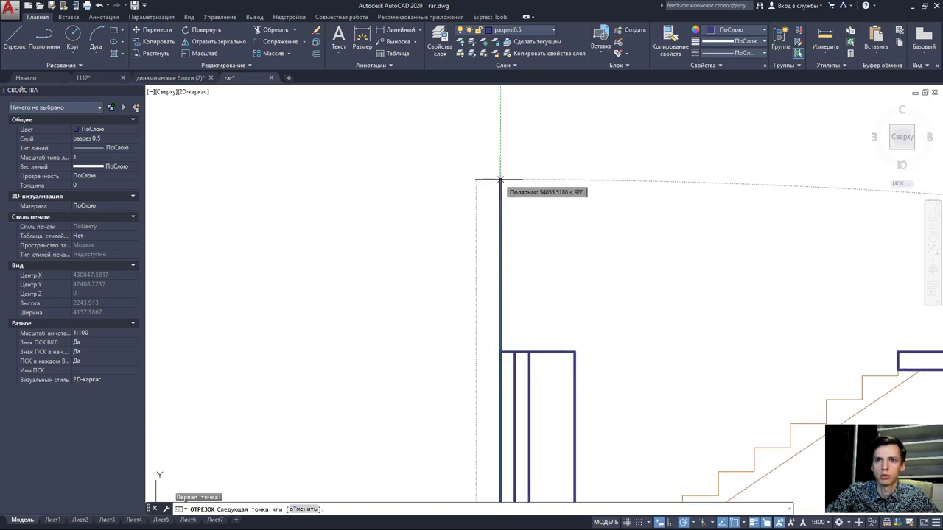
scroll(499, 190, "up", 1)
left_click(501, 193)
key("Escape")
scroll(499, 316, "up", 2)
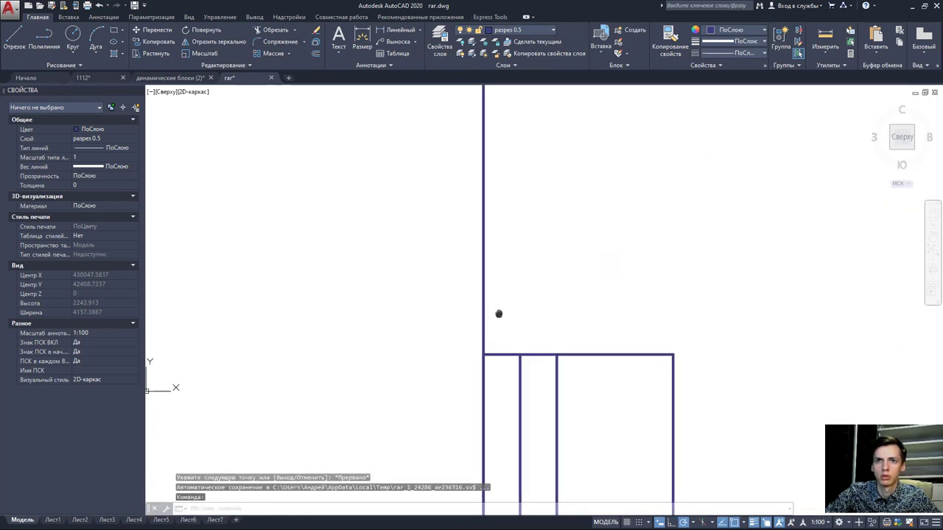
scroll(486, 324, "up", 4)
scroll(456, 288, "up", 3)
scroll(465, 282, "down", 3)
scroll(465, 283, "down", 3)
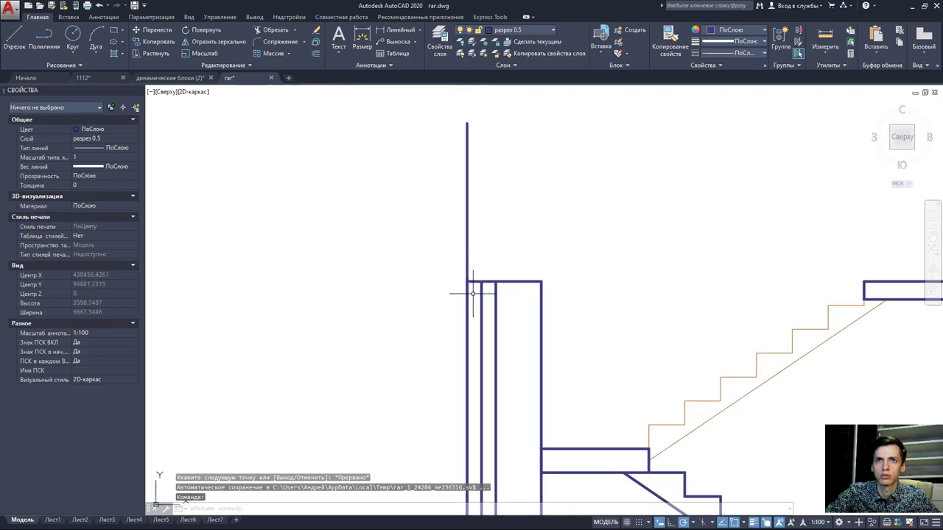
scroll(467, 290, "down", 3)
scroll(475, 324, "up", 2)
scroll(480, 359, "up", 2)
scroll(481, 360, "down", 2)
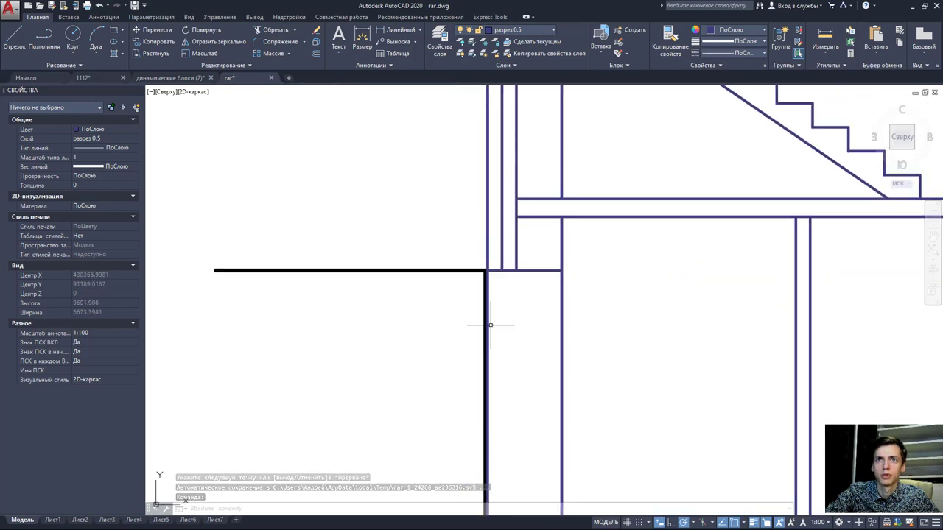
scroll(493, 326, "up", 4)
scroll(440, 327, "down", 3)
scroll(456, 310, "down", 3)
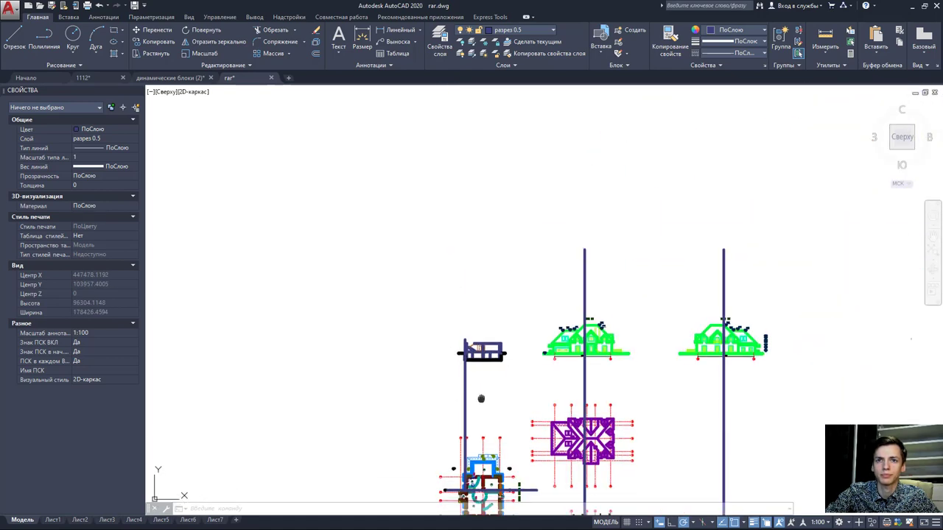
scroll(471, 287, "up", 1)
scroll(483, 273, "up", 2)
scroll(483, 273, "up", 3)
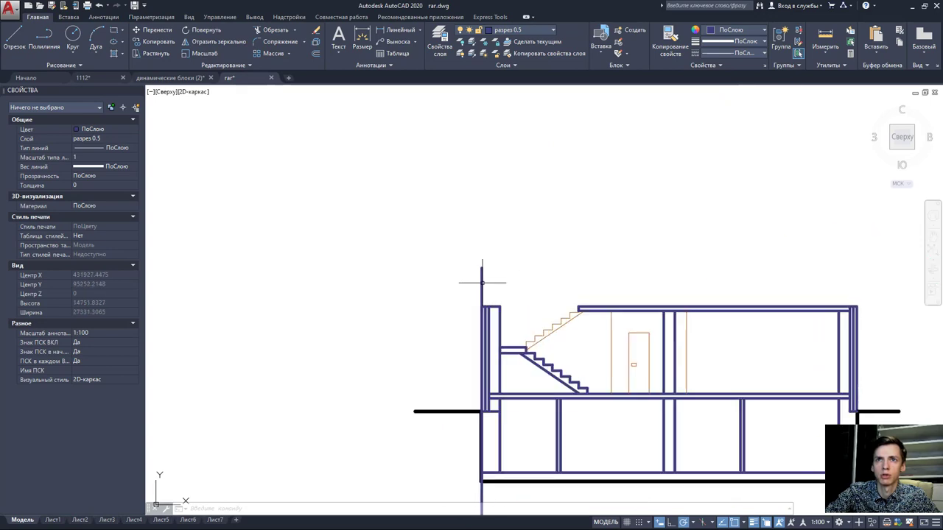
- Try selecting the long vertical line, cancelling an accidental stretch and selection window
left_click(481, 282)
left_click(482, 267)
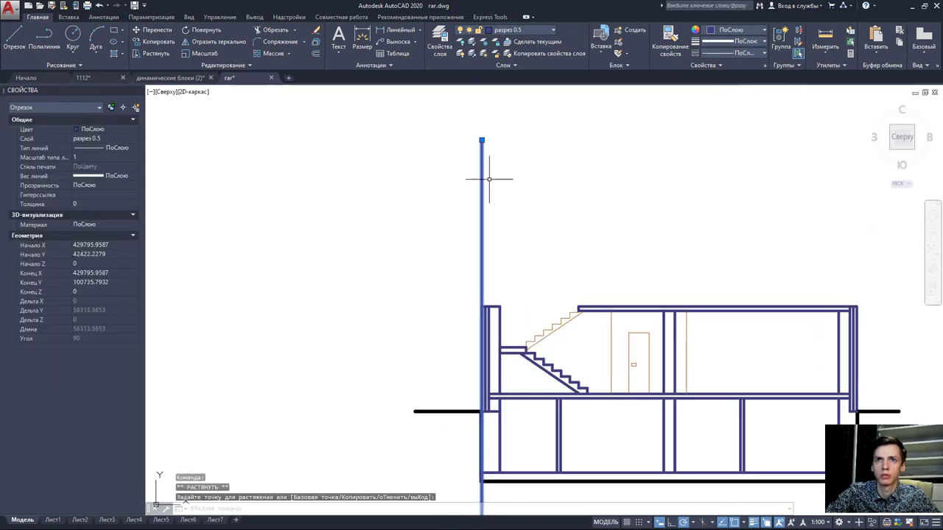
key("Escape")
scroll(498, 233, "down", 3)
scroll(499, 233, "down", 2)
scroll(529, 289, "up", 2)
scroll(486, 280, "up", 2)
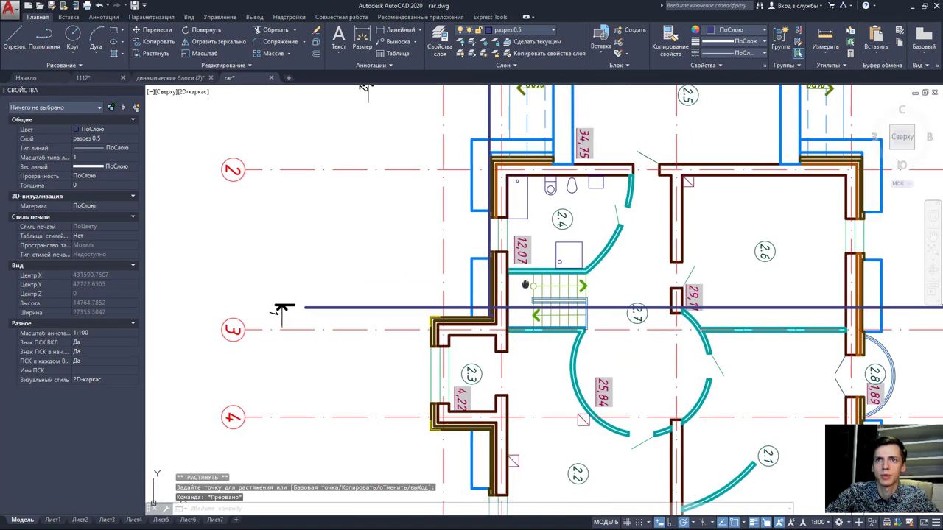
scroll(459, 272, "up", 2)
left_click(374, 319)
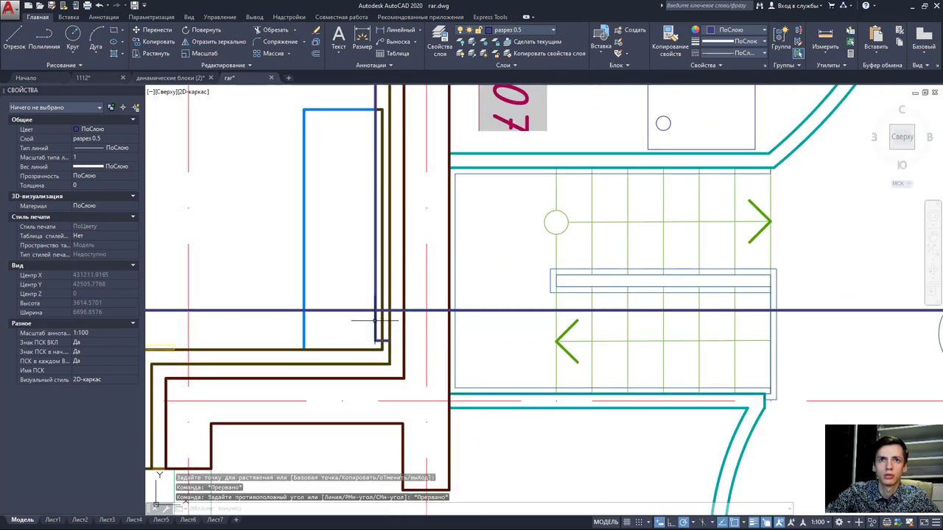
key("Escape")
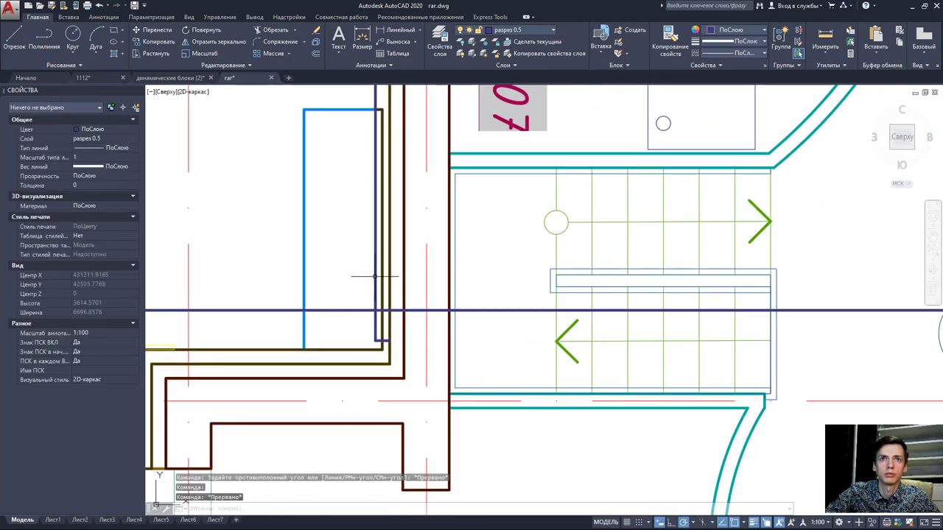
- Copy the vertical line 120 units to the right and to the stair's edge
left_click(375, 277)
left_click(153, 42)
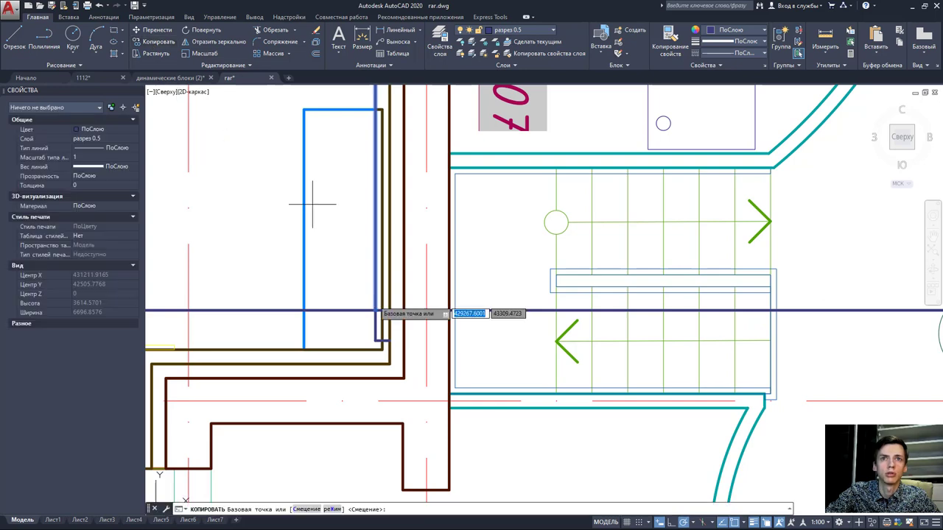
scroll(377, 306, "up", 4)
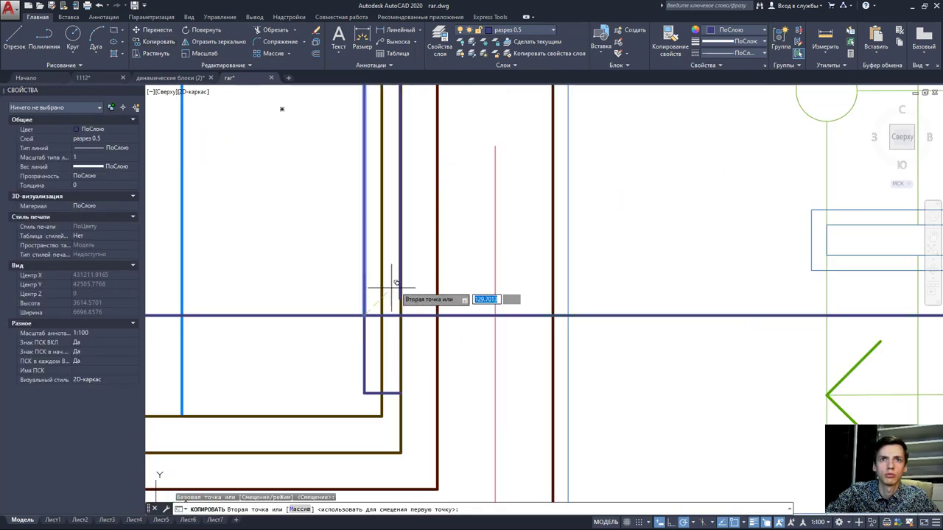
scroll(380, 308, "down", 2)
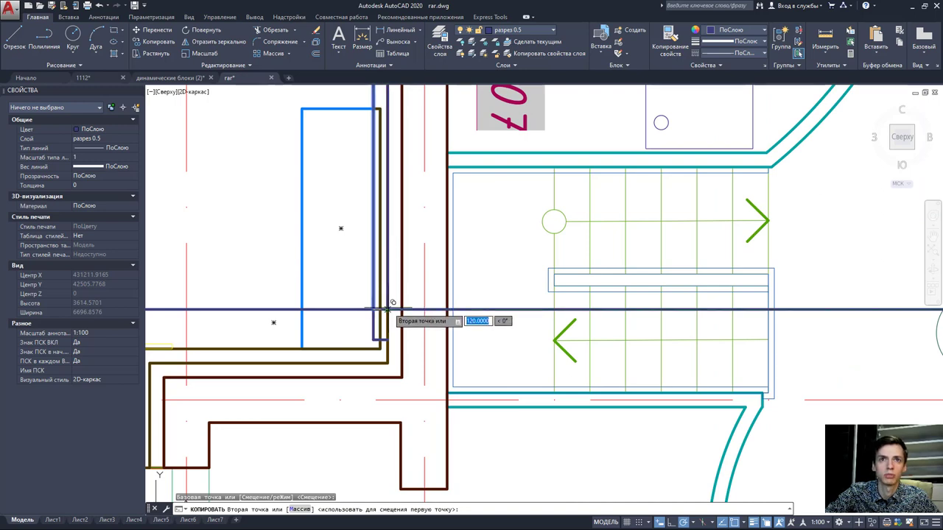
left_click(402, 310)
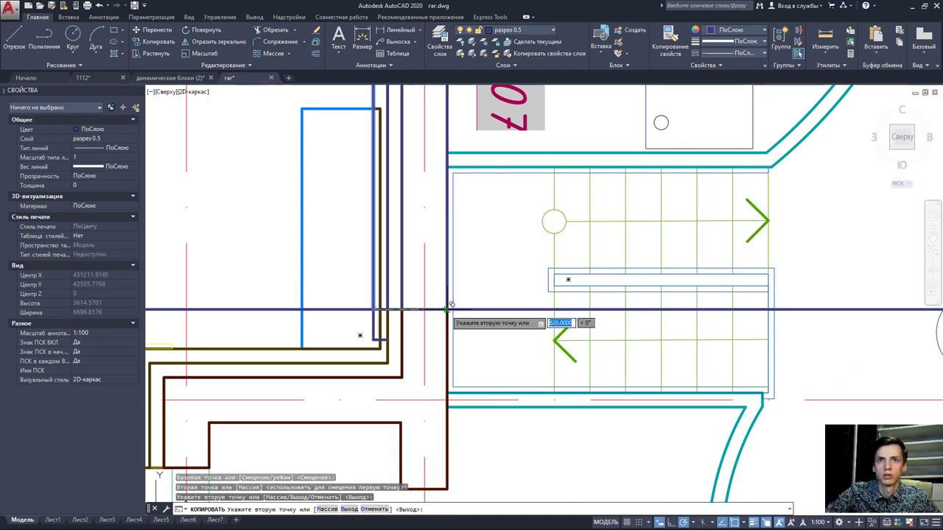
left_click(447, 308)
scroll(490, 310, "down", 3)
scroll(557, 312, "up", 1)
scroll(513, 316, "up", 1)
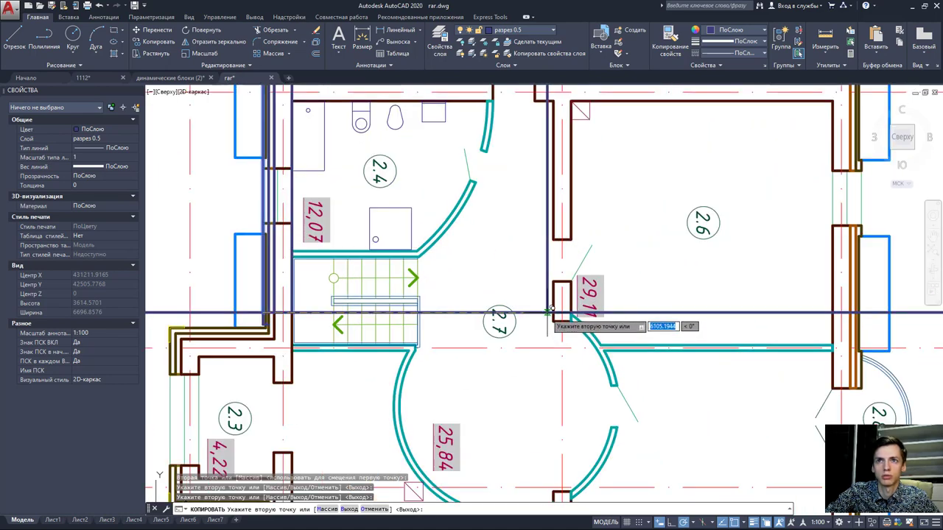
scroll(550, 313, "up", 1)
scroll(508, 313, "up", 1)
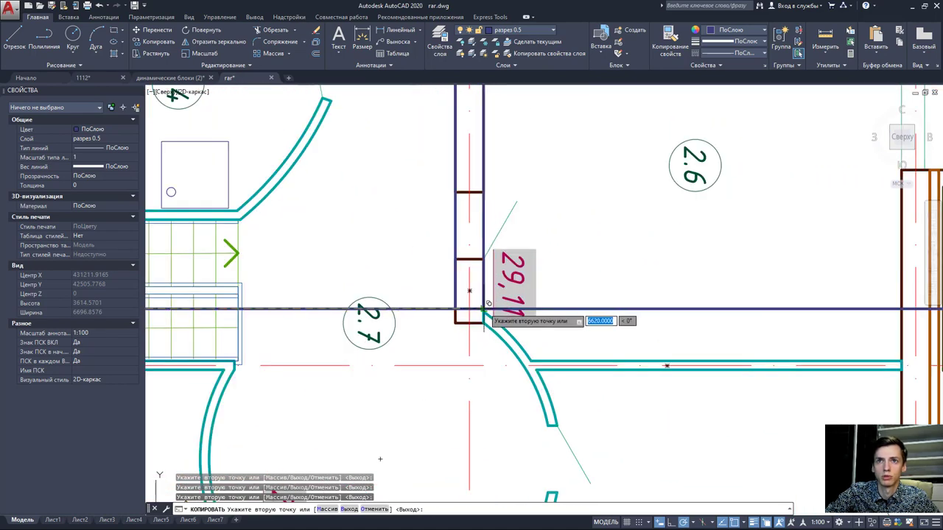
scroll(486, 308, "down", 3)
scroll(736, 306, "down", 1)
scroll(596, 308, "up", 4)
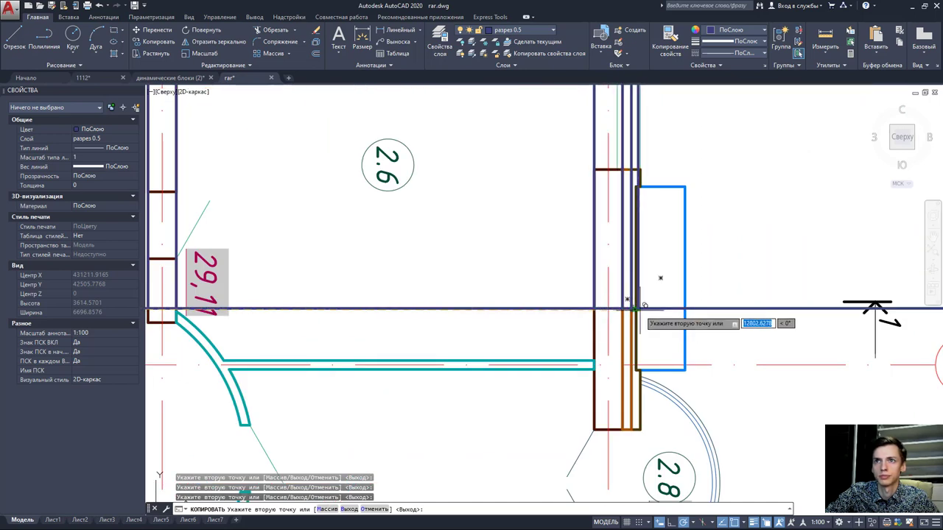
scroll(629, 307, "up", 2)
- Offset the plain vertical projection line at the wall 120 units to the right
key("Escape")
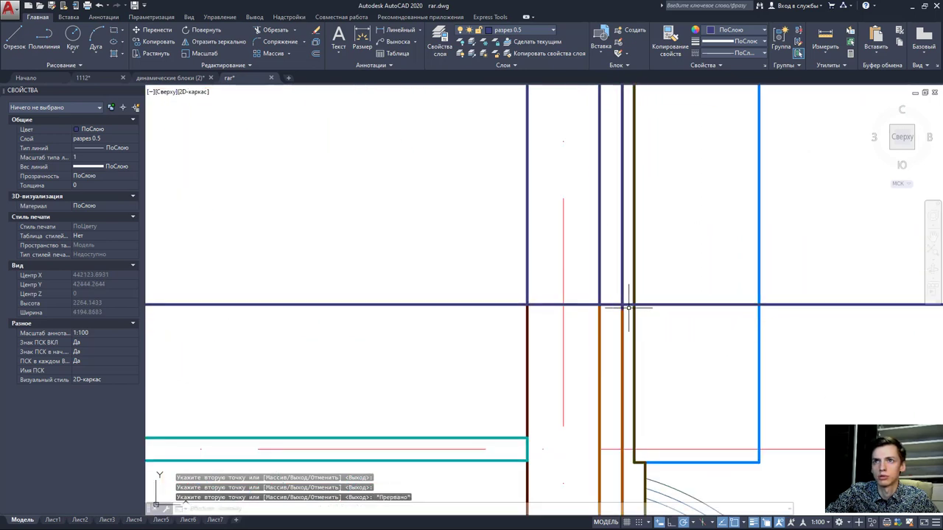
left_click(624, 298)
left_click(623, 298)
left_click(622, 294)
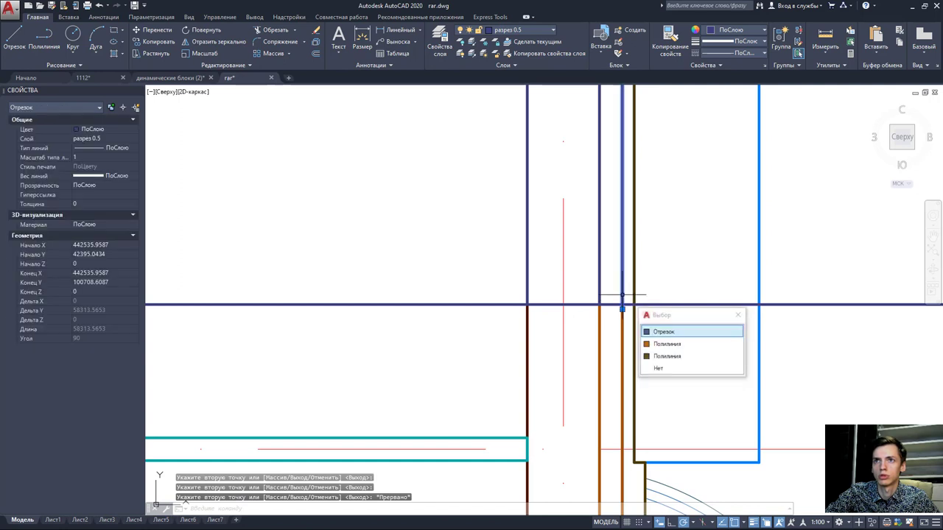
left_click(652, 332)
type("o")
key("space")
type("120")
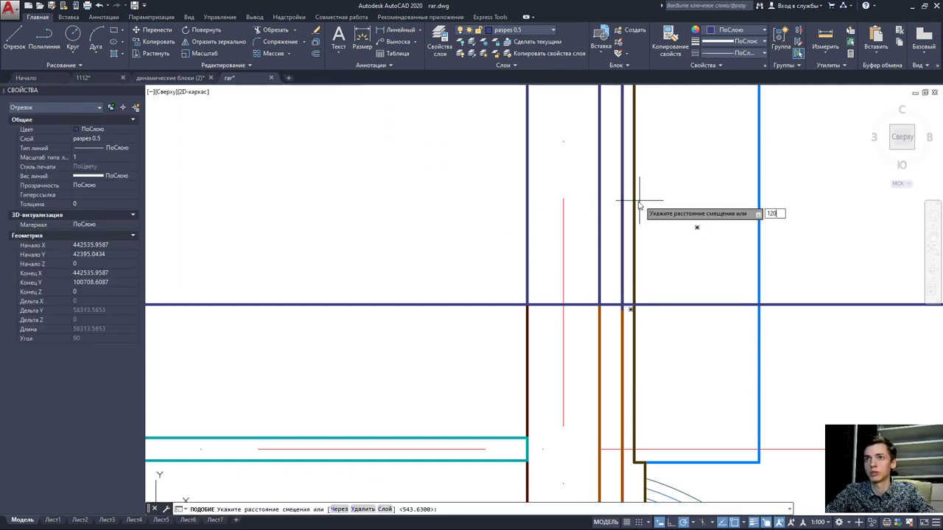
key("Return")
left_click(674, 293)
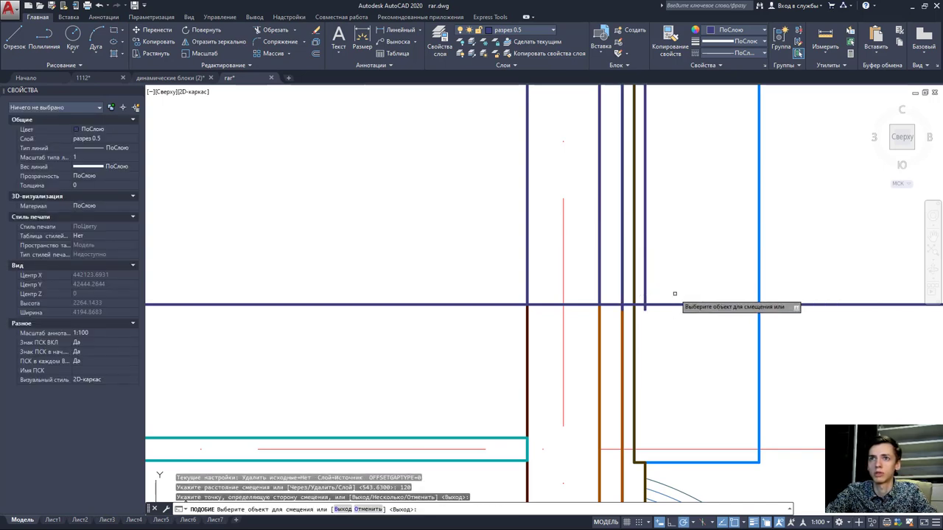
scroll(664, 256, "down", 2)
key("Escape")
scroll(660, 244, "down", 4)
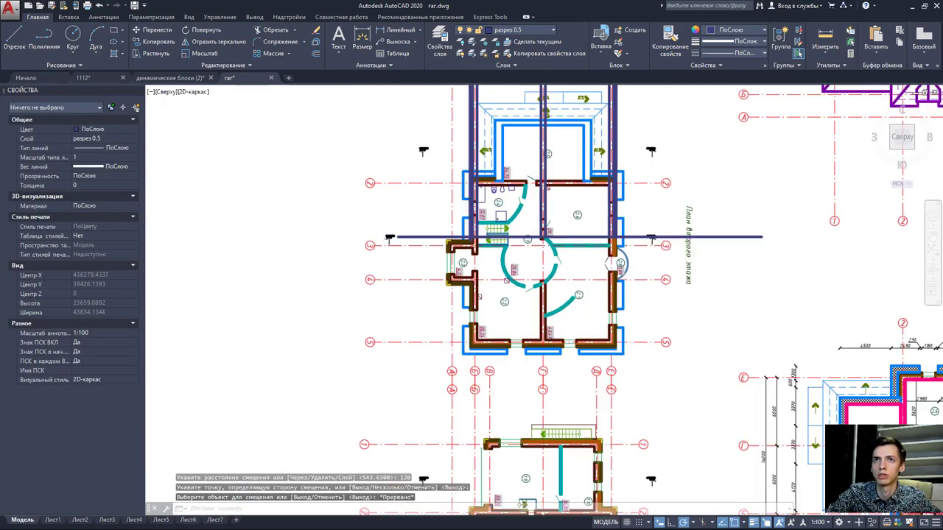
scroll(660, 244, "down", 4)
scroll(399, 200, "up", 1)
scroll(448, 304, "up", 1)
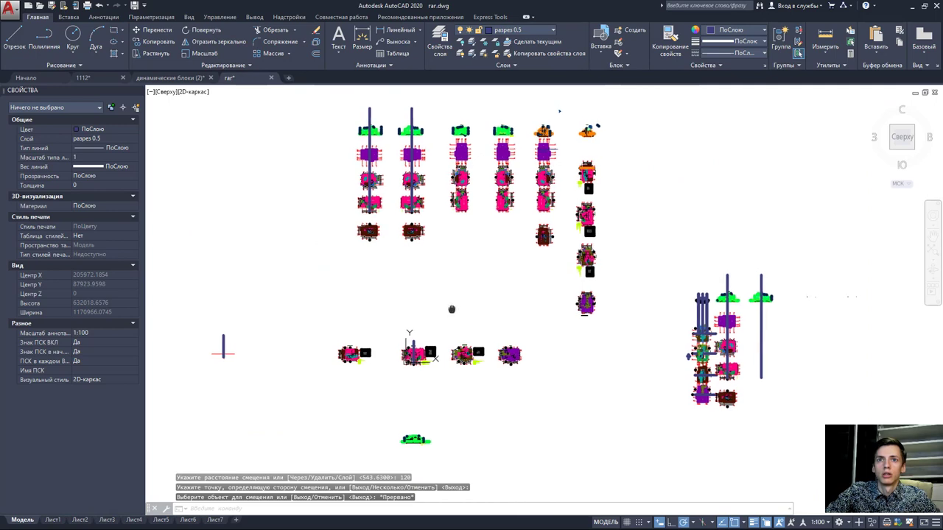
middle_click_drag(448, 304, 473, 349)
scroll(495, 315, "down", 2)
scroll(471, 324, "up", 1)
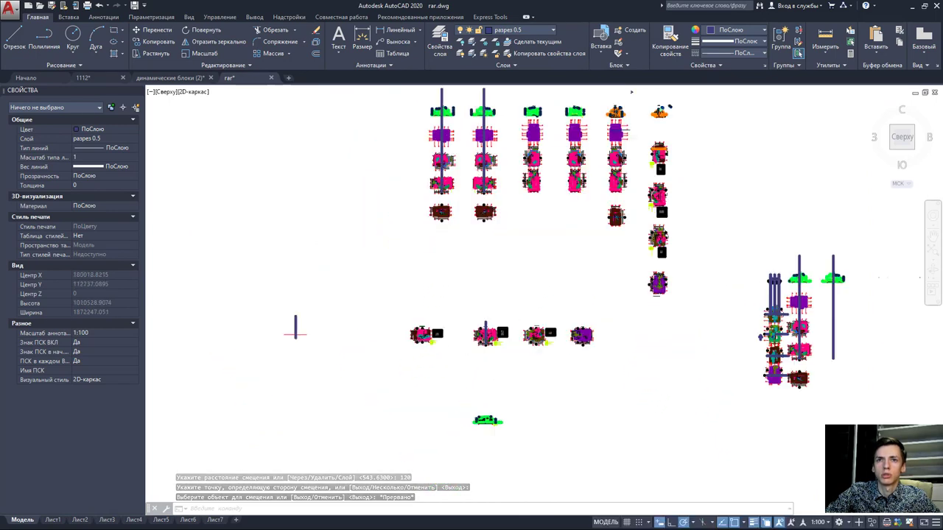
scroll(459, 326, "up", 3)
scroll(395, 316, "up", 2)
scroll(349, 329, "up", 2)
scroll(378, 337, "up", 2)
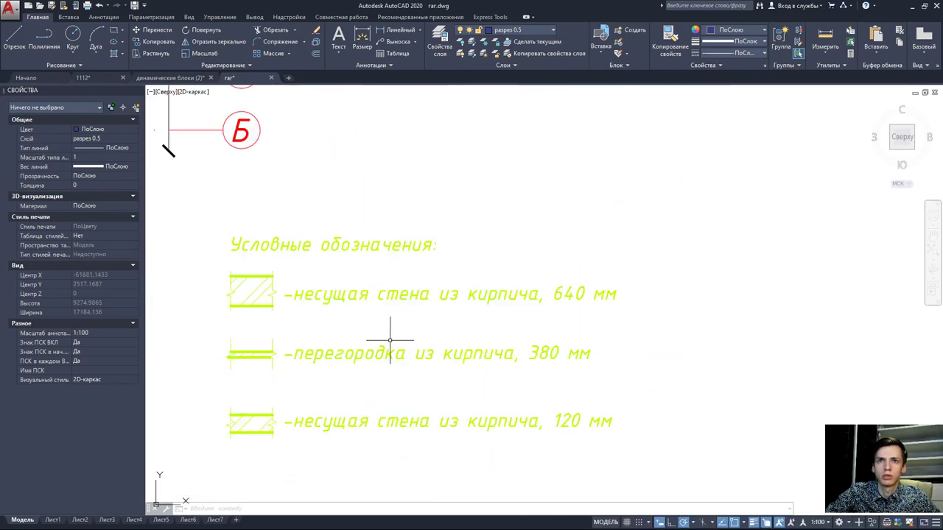
scroll(386, 328, "up", 1)
scroll(395, 315, "down", 6)
scroll(486, 313, "down", 2)
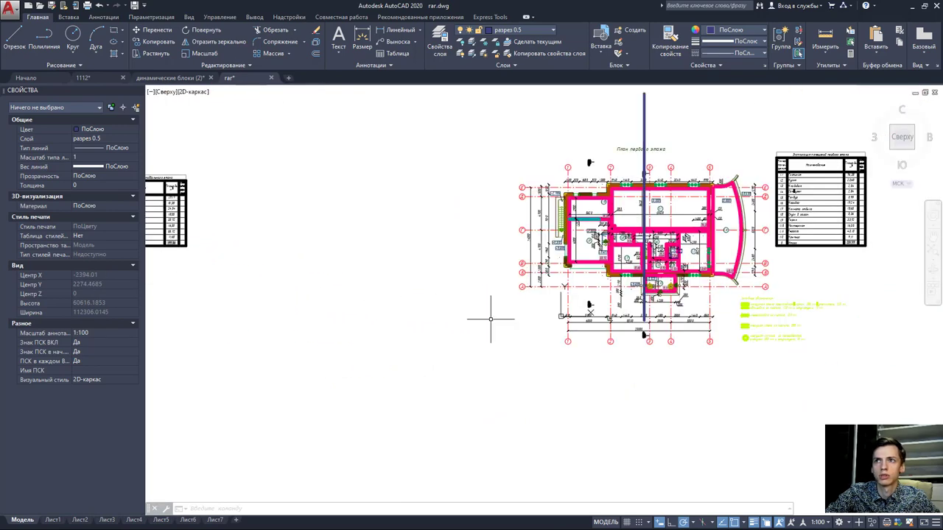
scroll(516, 310, "up", 1)
scroll(576, 289, "up", 5)
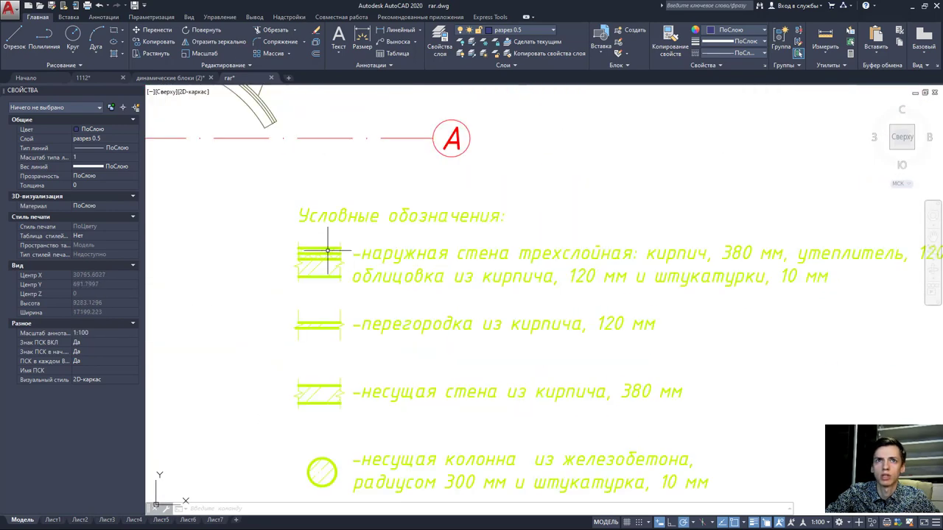
middle_click_drag(499, 278, 413, 278)
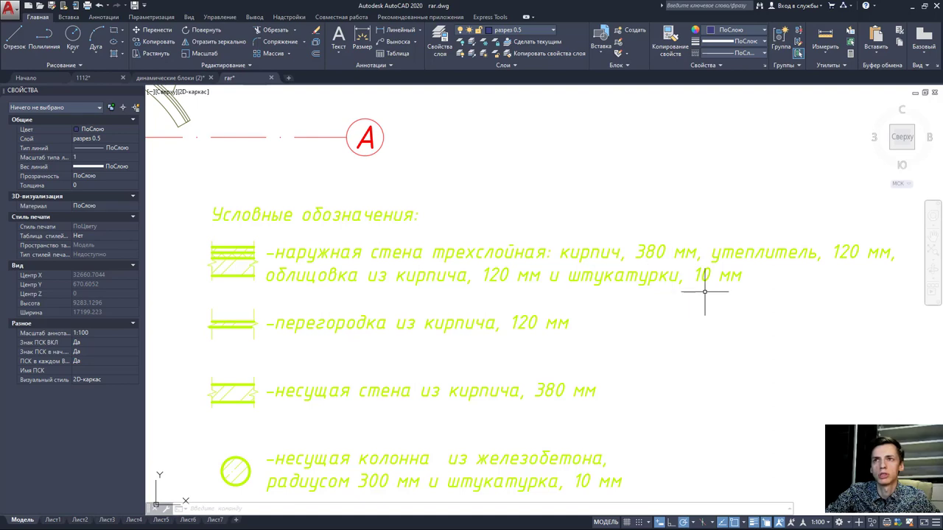
scroll(697, 283, "down", 6)
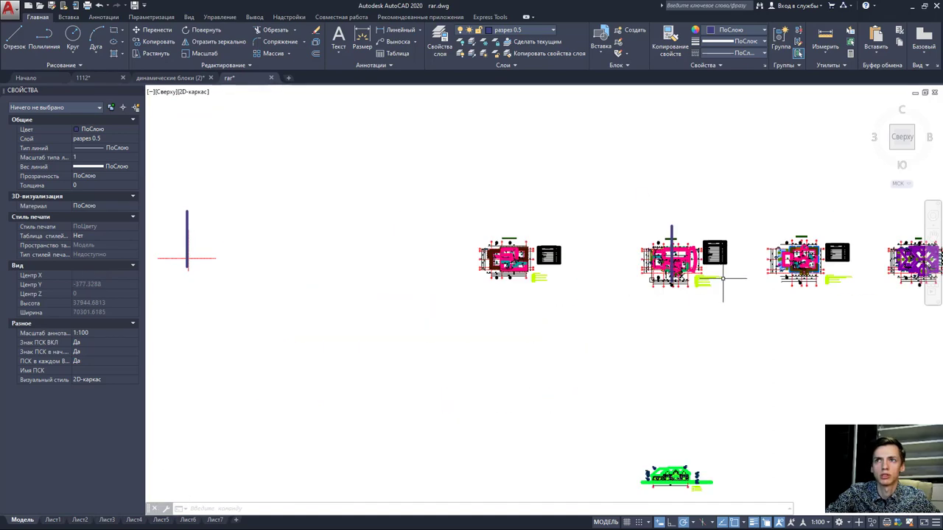
middle_click_drag(715, 273, 442, 294)
scroll(441, 294, "up", 2)
scroll(442, 295, "up", 2)
scroll(450, 269, "down", 3)
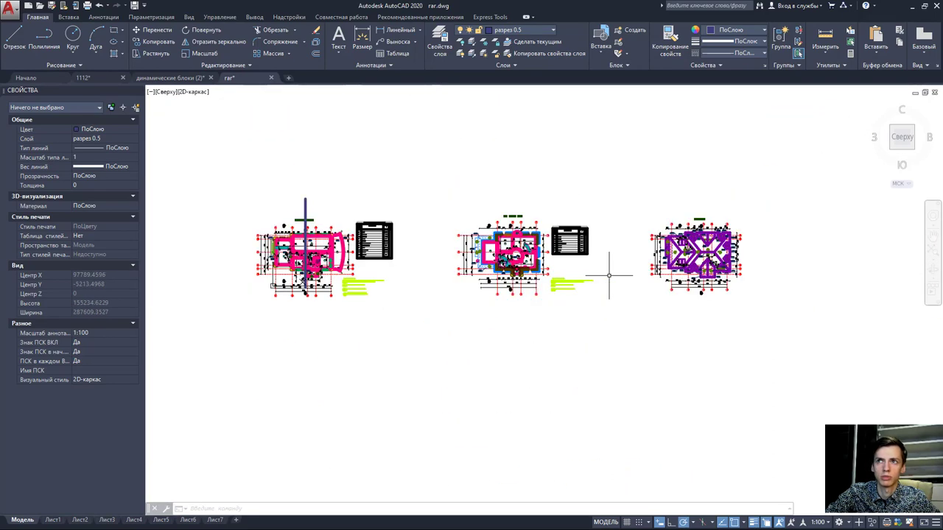
scroll(606, 267, "down", 1)
scroll(606, 267, "down", 4)
scroll(520, 297, "up", 6)
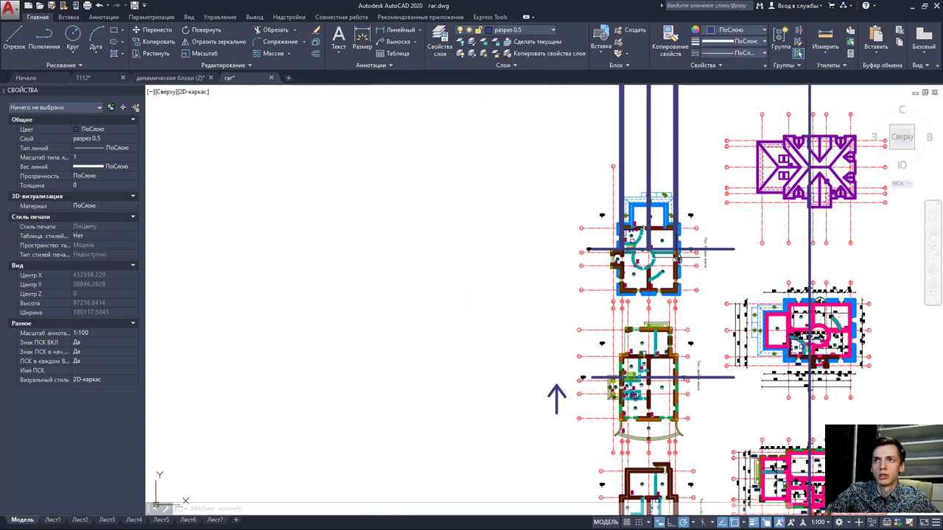
scroll(589, 310, "up", 3)
middle_click_drag(667, 303, 682, 325)
scroll(541, 387, "up", 1)
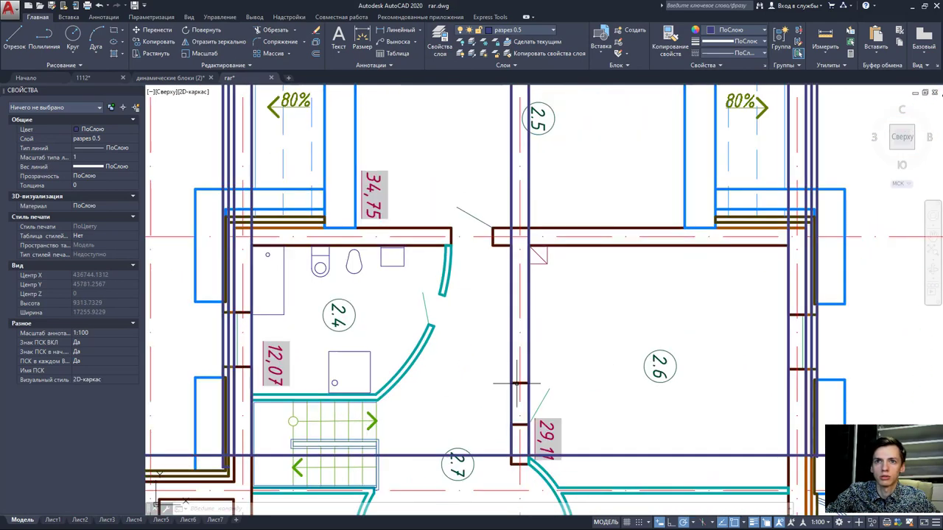
scroll(519, 379, "down", 4)
scroll(530, 331, "down", 3)
scroll(544, 292, "up", 1)
scroll(545, 292, "up", 2)
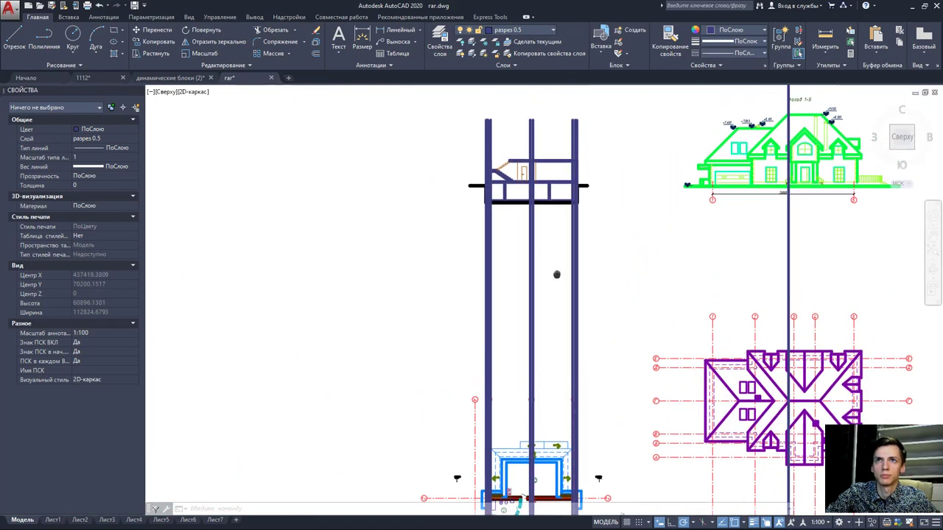
scroll(545, 287, "up", 1)
scroll(545, 272, "up", 1)
scroll(546, 251, "up", 2)
scroll(545, 252, "down", 3)
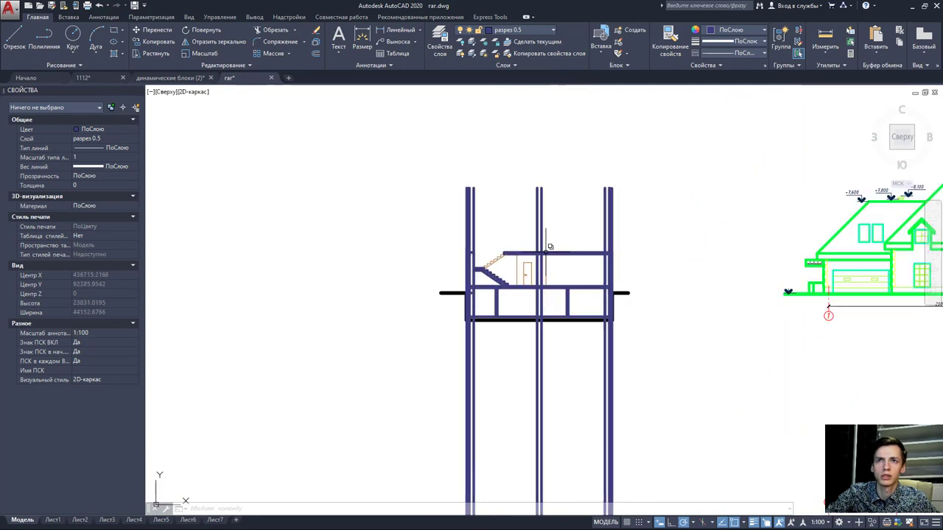
scroll(530, 250, "down", 2)
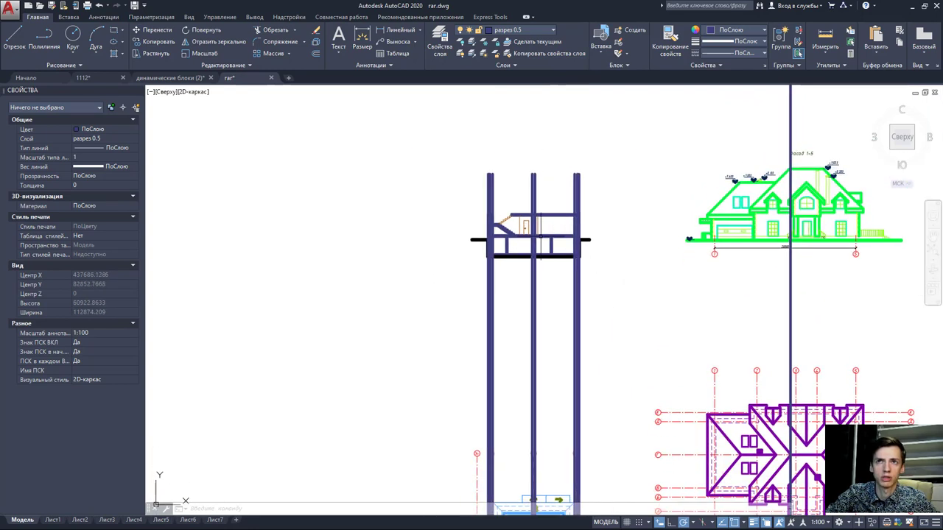
scroll(552, 240, "up", 4)
scroll(558, 201, "up", 4)
- Offset the upper floor slab's top line 3000 units upward
left_click(558, 201)
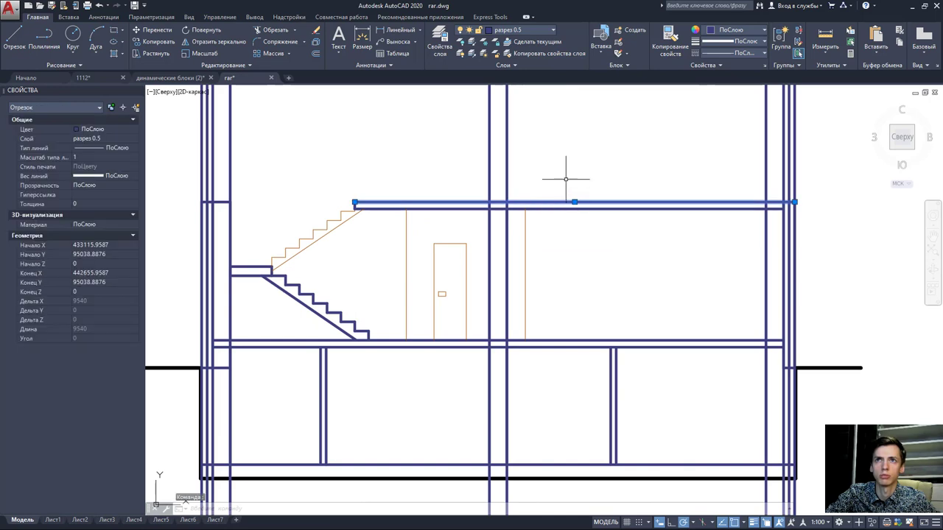
left_click(573, 201)
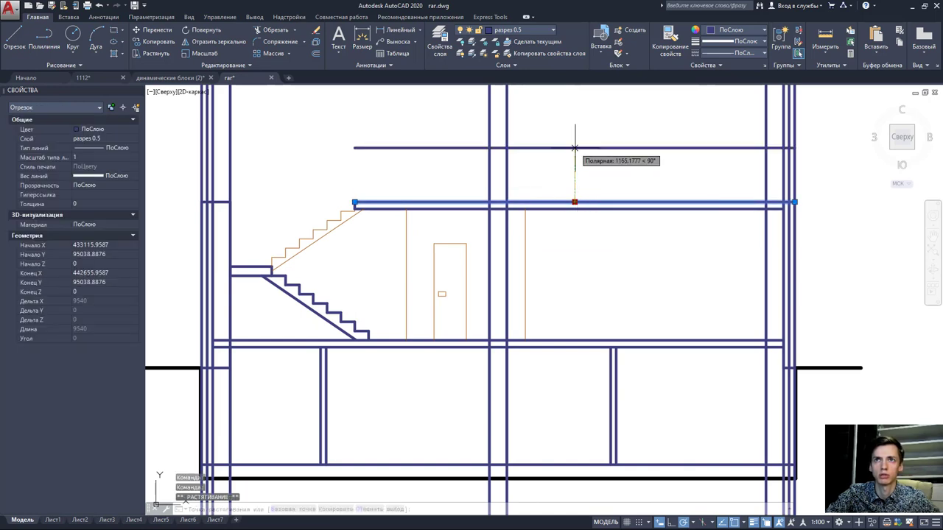
scroll(573, 147, "down", 2)
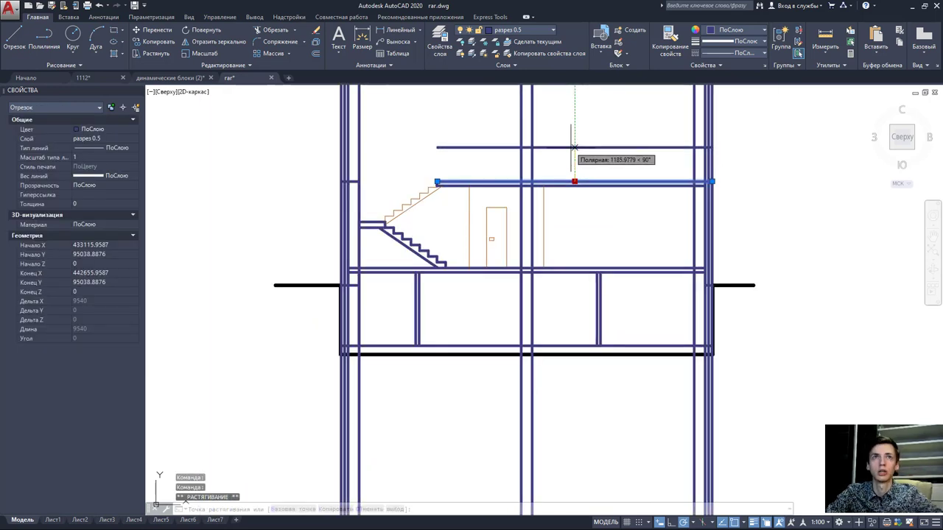
key("Escape")
type("o")
key("Return")
type("3000")
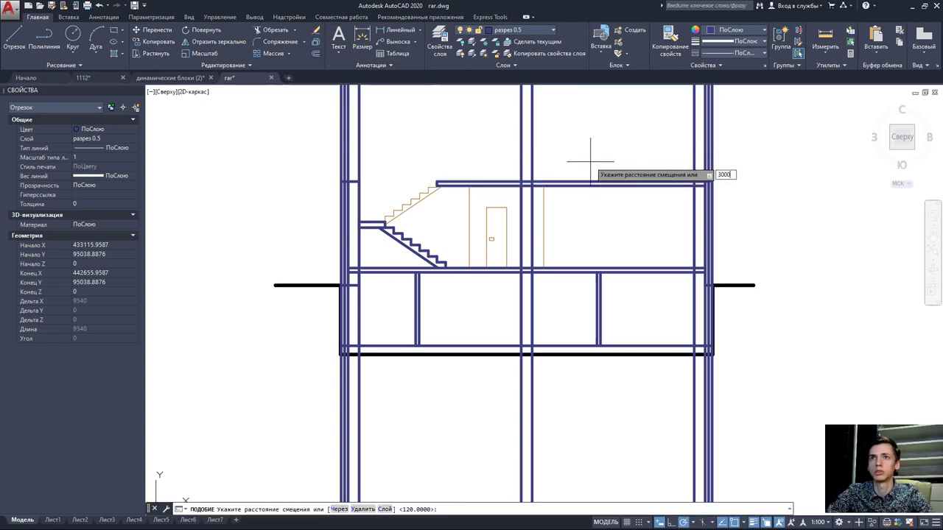
key("Return")
left_click(585, 131)
middle_click_drag(637, 130, 618, 224)
key("Escape")
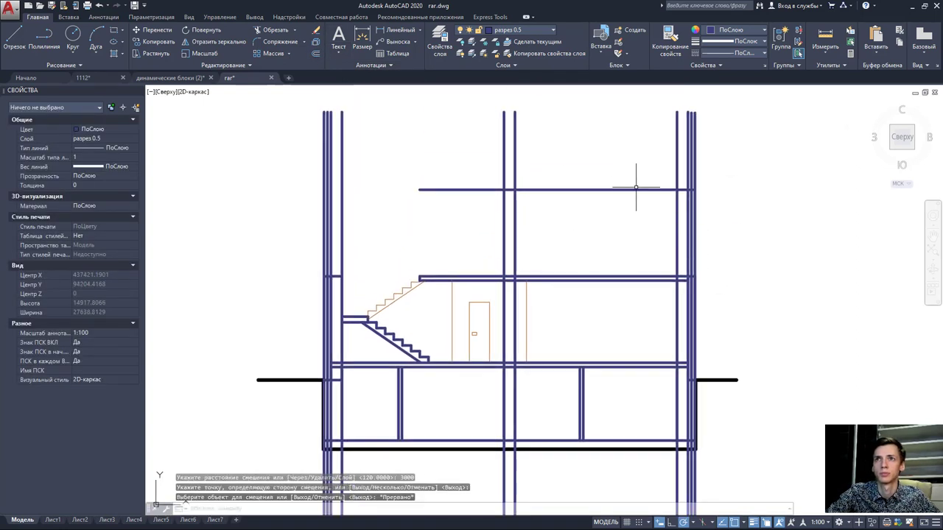
- Stretch the new top line's right end just past the outer wall
left_click(636, 189)
left_click(696, 189)
scroll(715, 189, "up", 6)
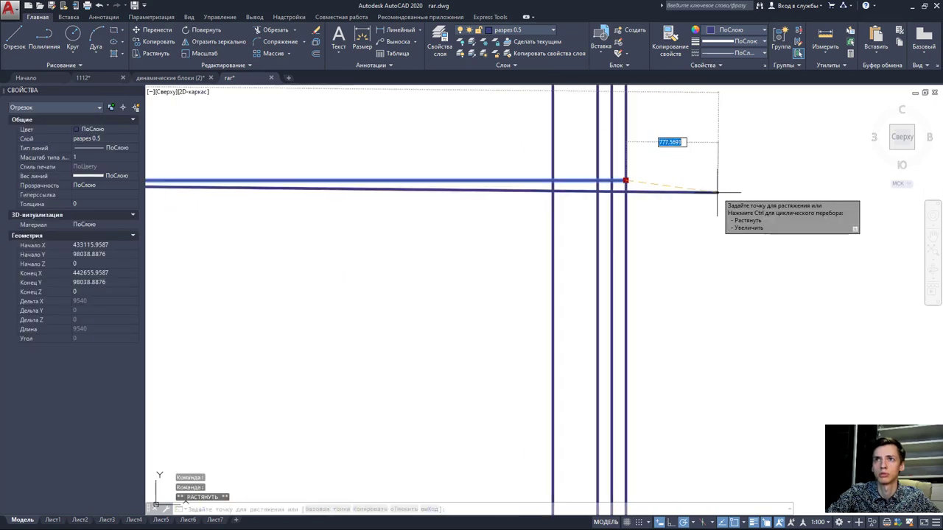
left_click(715, 184)
scroll(715, 177, "down", 5)
key("Escape")
scroll(542, 197, "down", 3)
- Check the new top line's left end, leaving it unchanged, and recentre the section in view
left_click(533, 204)
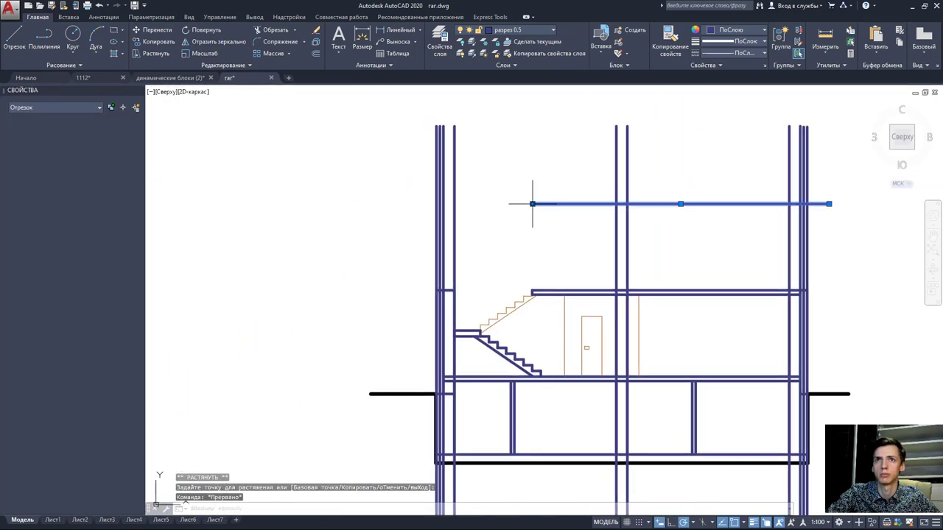
left_click(531, 203)
key("Escape")
key("Escape")
scroll(413, 200, "down", 5)
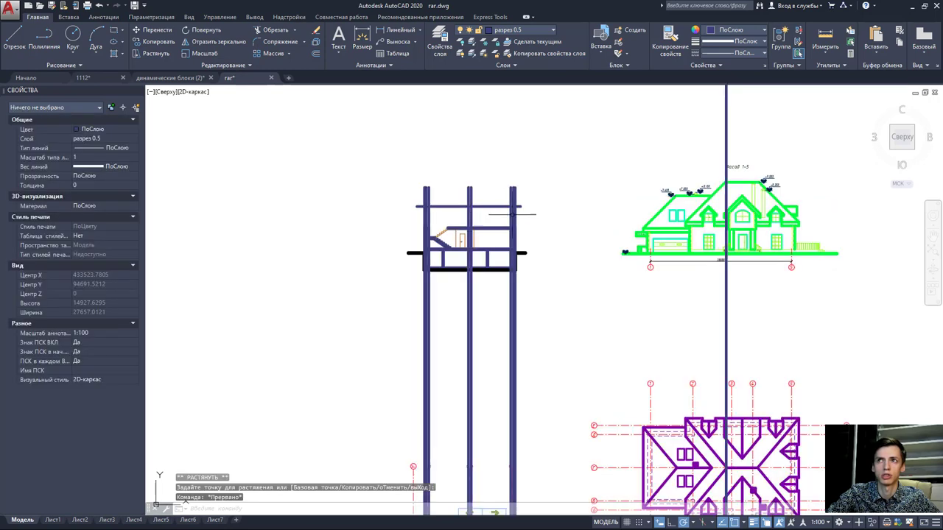
scroll(516, 207, "down", 2)
scroll(597, 210, "up", 3)
scroll(295, 228, "up", 6)
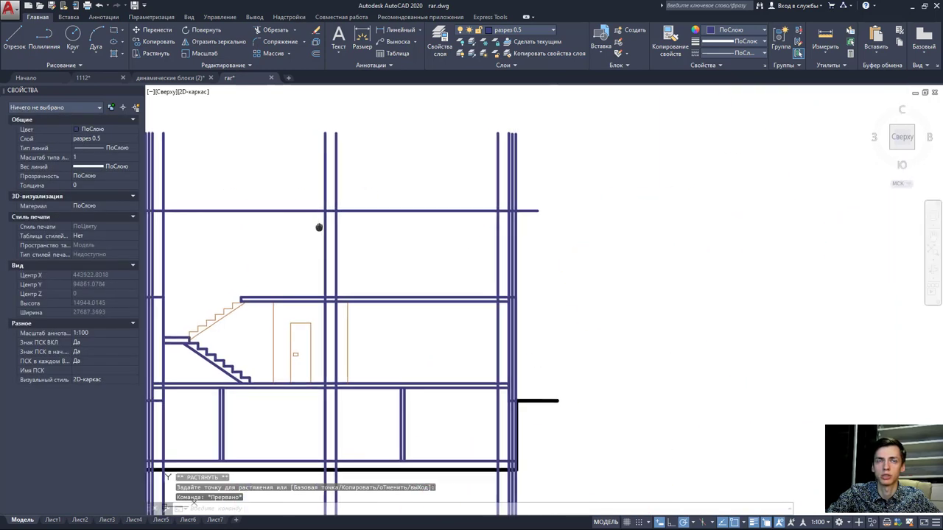
middle_click_drag(321, 233, 489, 234)
scroll(552, 213, "down", 2)
- Trim the wall lines overhanging the new top line, using the section lines as cutting edges
left_click(673, 311)
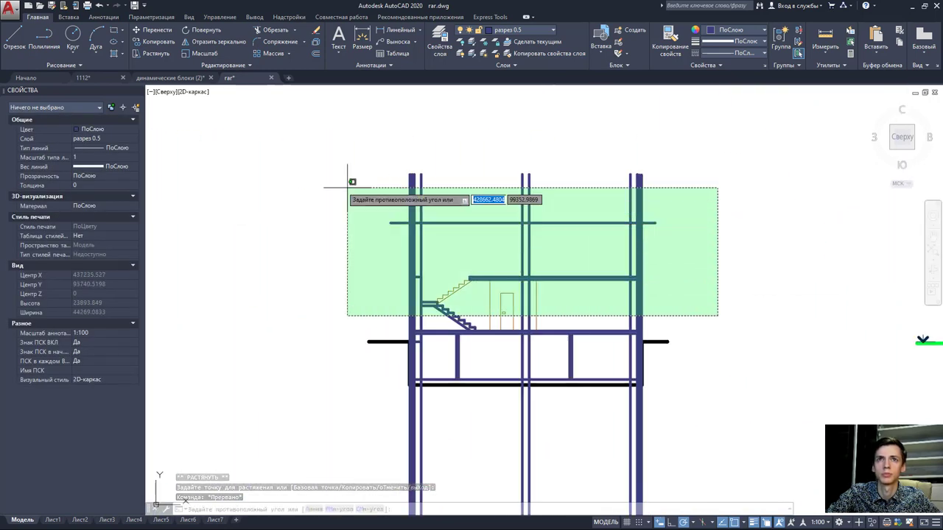
left_click(316, 163)
left_click(279, 36)
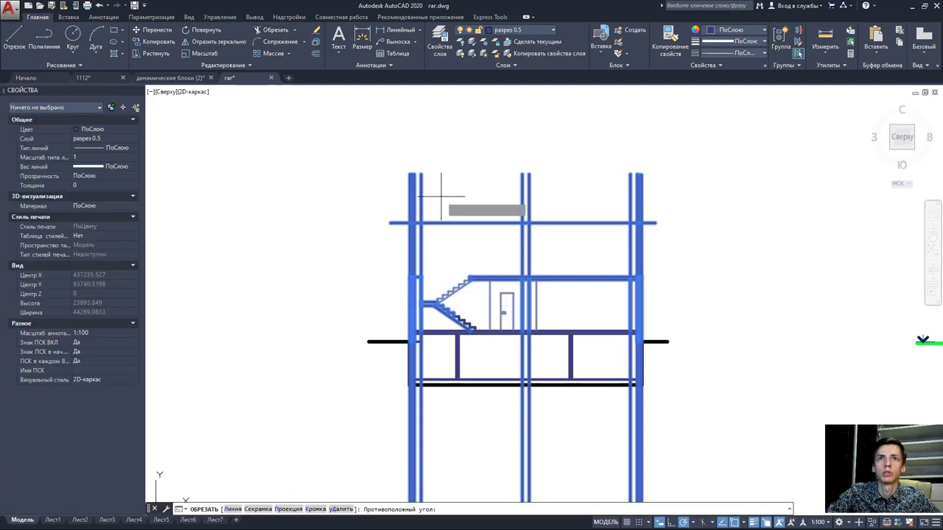
left_click(416, 195)
left_click(566, 198)
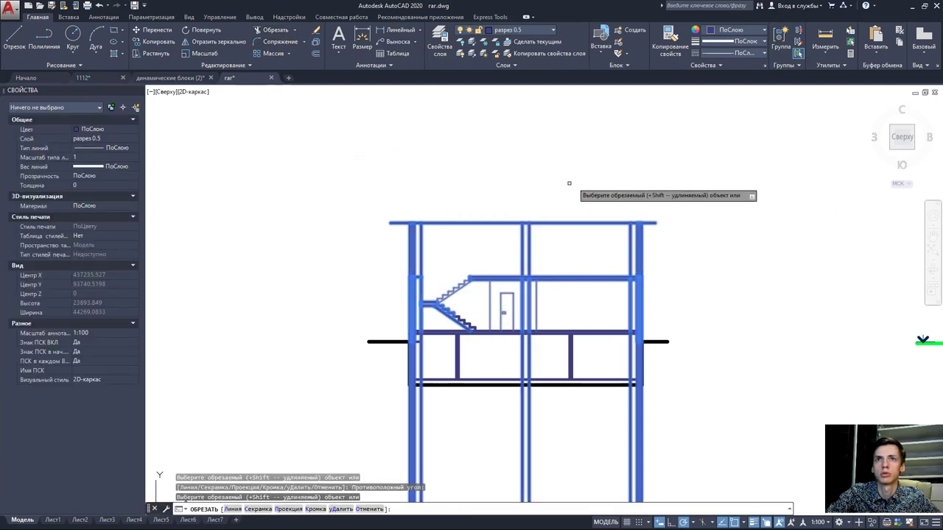
scroll(421, 236, "up", 4)
left_click(356, 190)
left_click(521, 203)
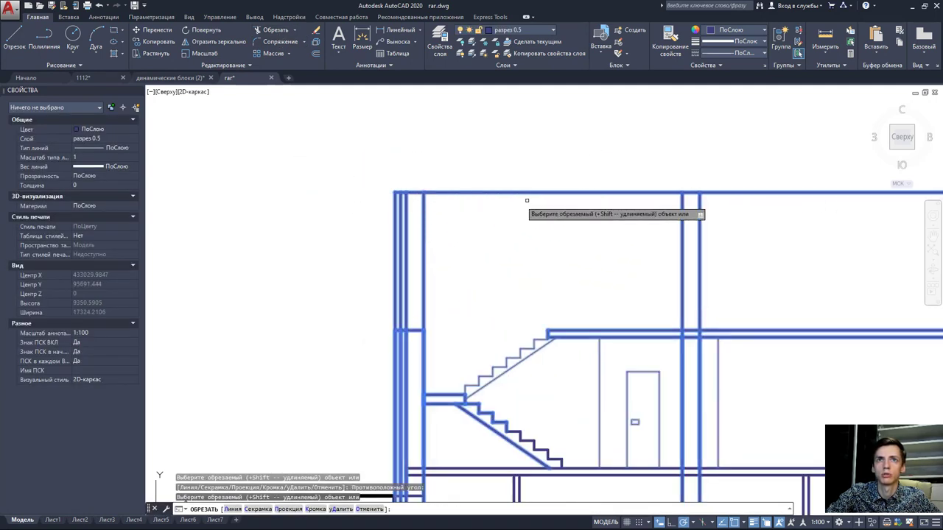
- Attempt to trim the upper floor's middle wall, then cancel and select that wall line
middle_click_drag(799, 200, 489, 206)
scroll(707, 221, "down", 5)
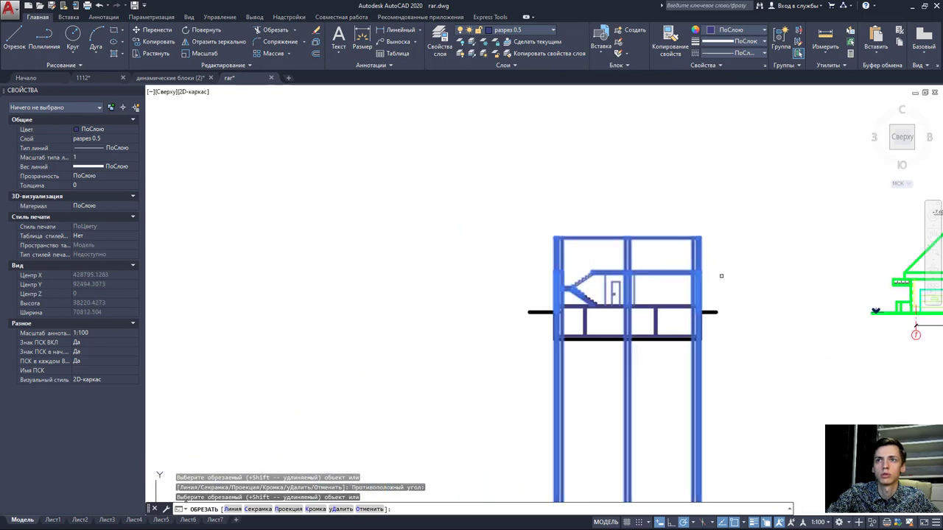
scroll(721, 273, "down", 1)
scroll(577, 206, "up", 5)
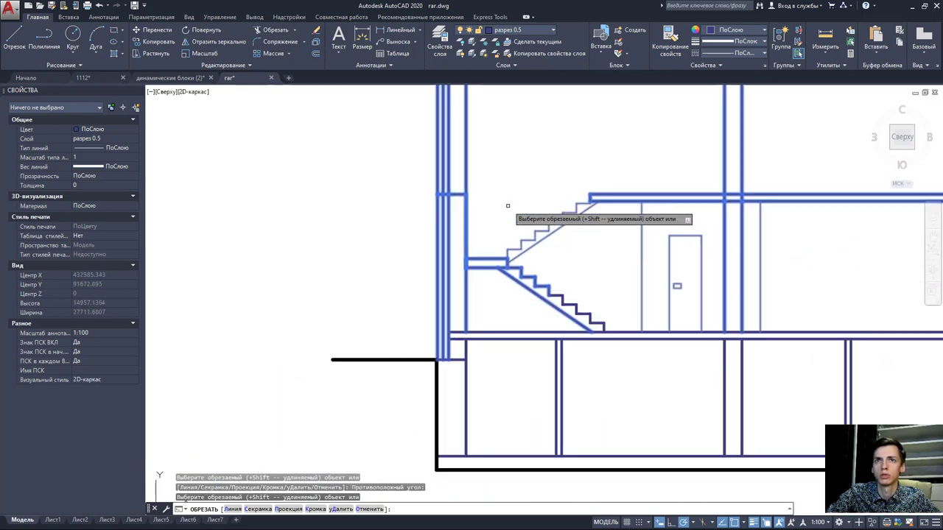
scroll(505, 205, "up", 2)
scroll(528, 205, "down", 2)
scroll(514, 197, "down", 3)
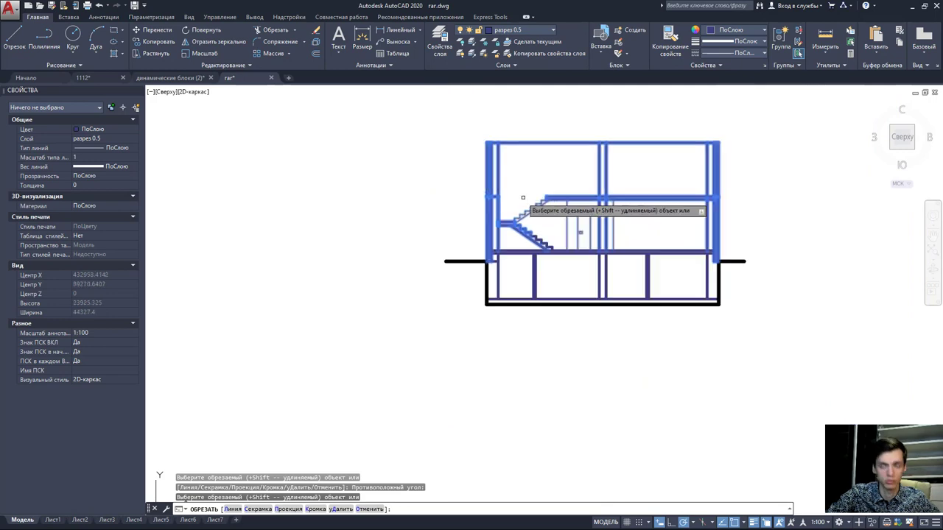
scroll(656, 237, "up", 1)
scroll(572, 251, "up", 4)
scroll(576, 243, "up", 2)
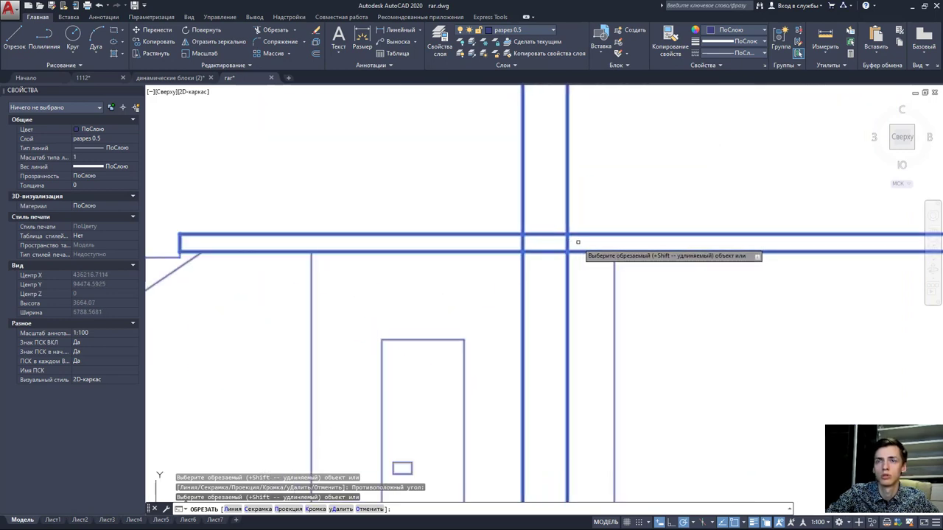
scroll(578, 242, "down", 4)
left_click(575, 263)
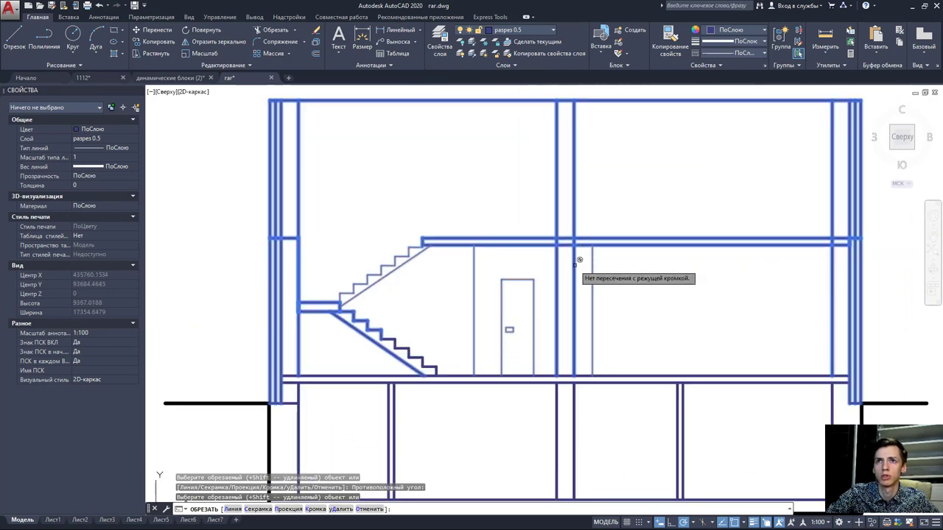
left_click(571, 279)
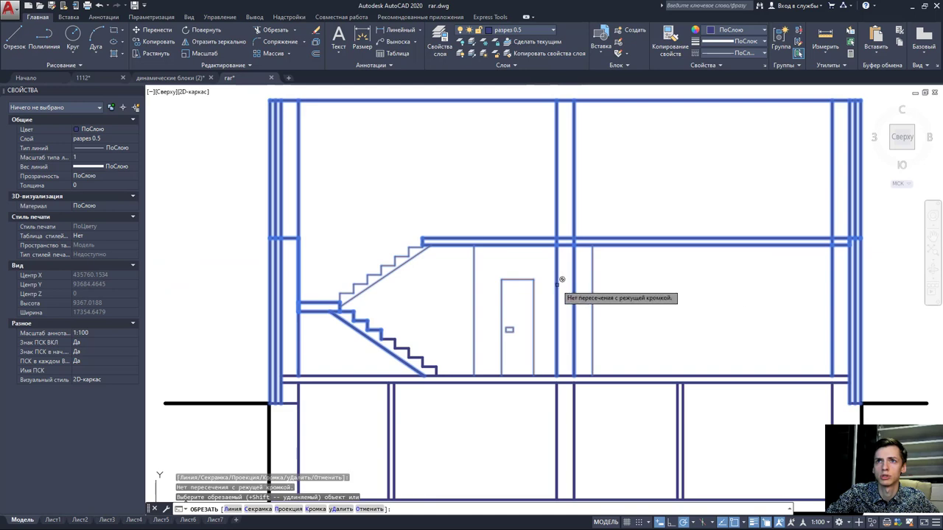
left_click(558, 282)
left_click(560, 281)
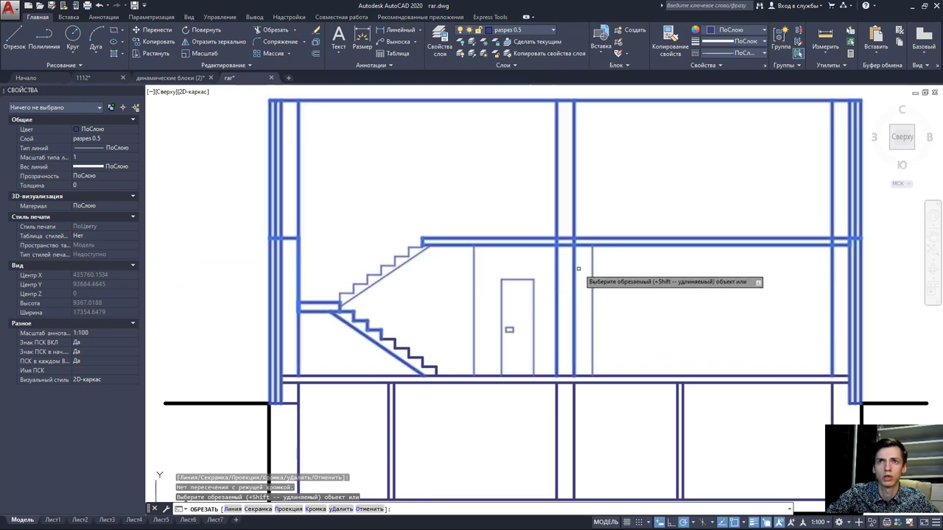
scroll(578, 268, "down", 2)
key("Escape")
left_click(575, 298)
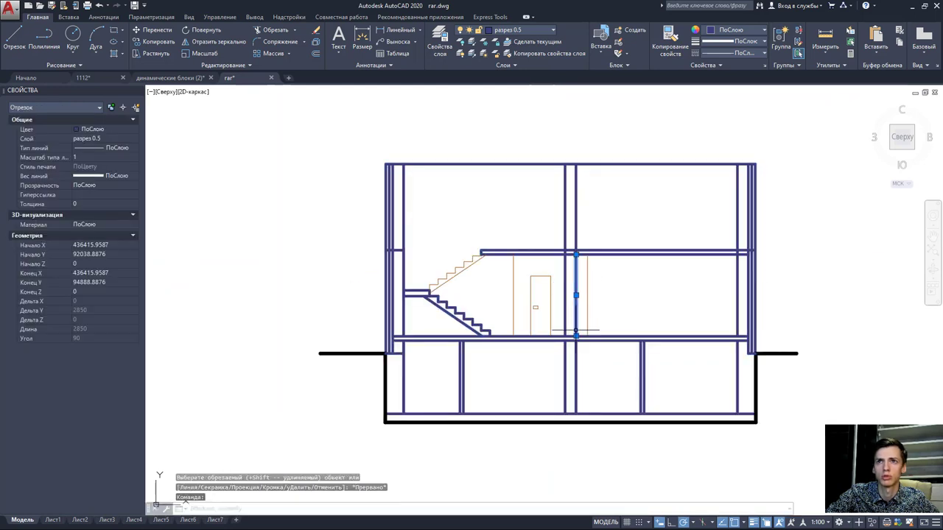
- Inspect the middle wall lines above the slab by selecting each, making no changes
key("Escape")
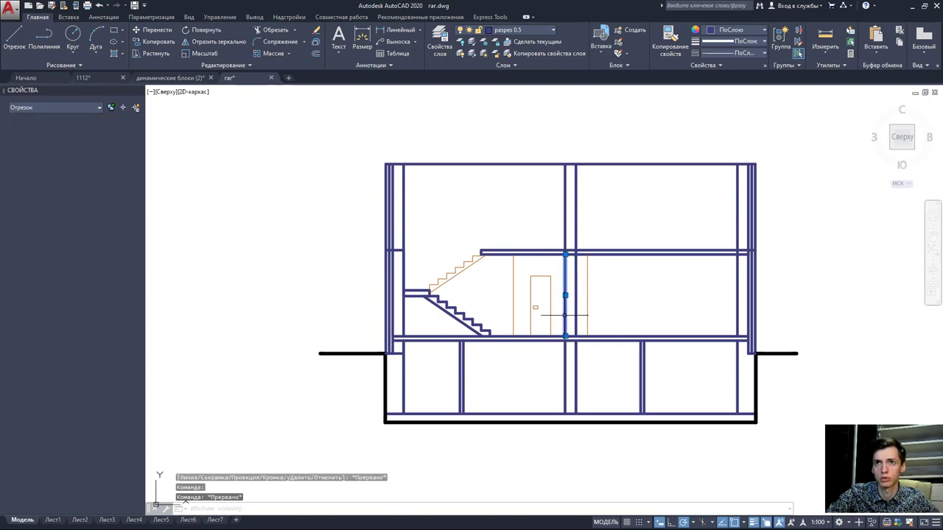
left_click(565, 309)
scroll(568, 251, "up", 4)
key("Escape")
left_click(586, 243)
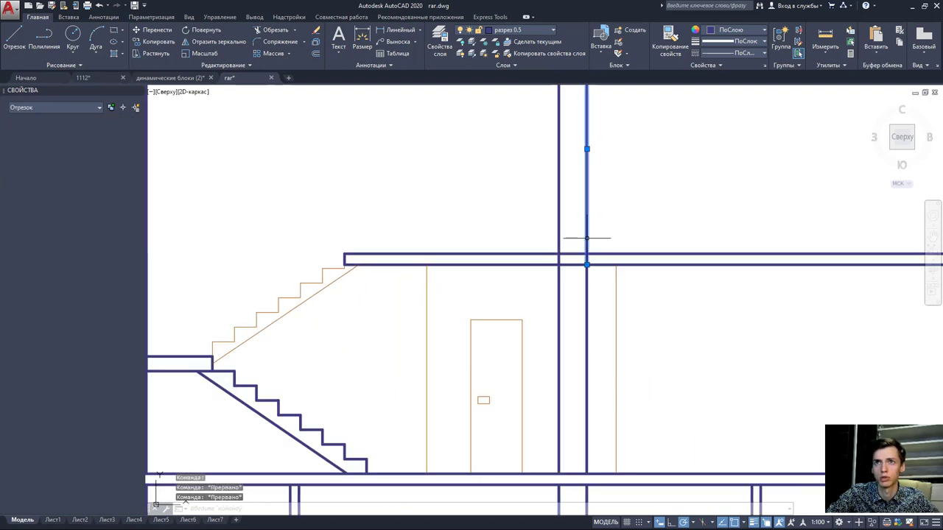
key("Escape")
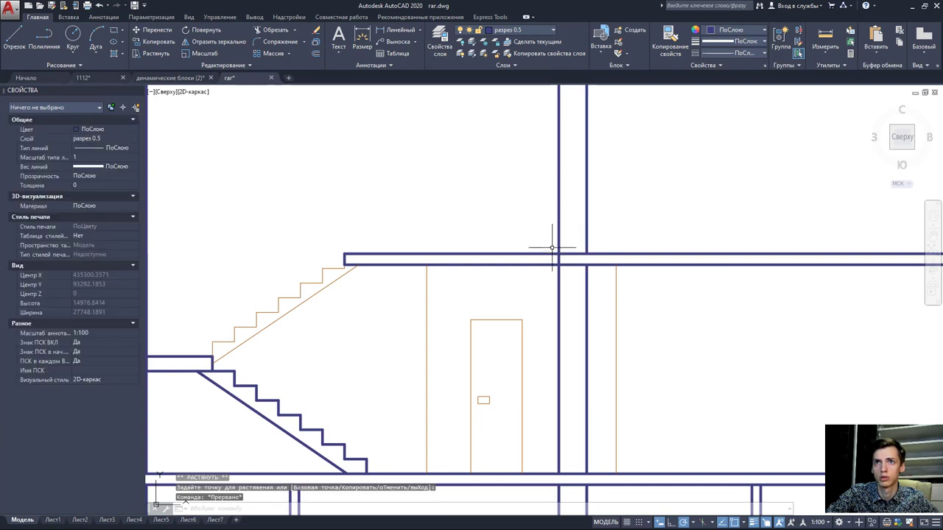
left_click(558, 243)
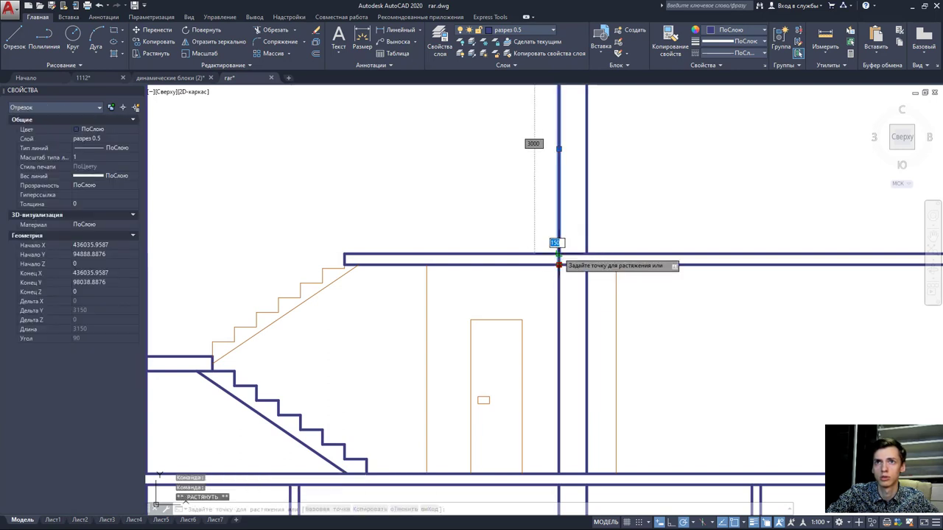
key("Escape")
scroll(559, 263, "down", 4)
scroll(515, 261, "down", 2)
scroll(618, 259, "up", 6)
scroll(618, 259, "up", 1)
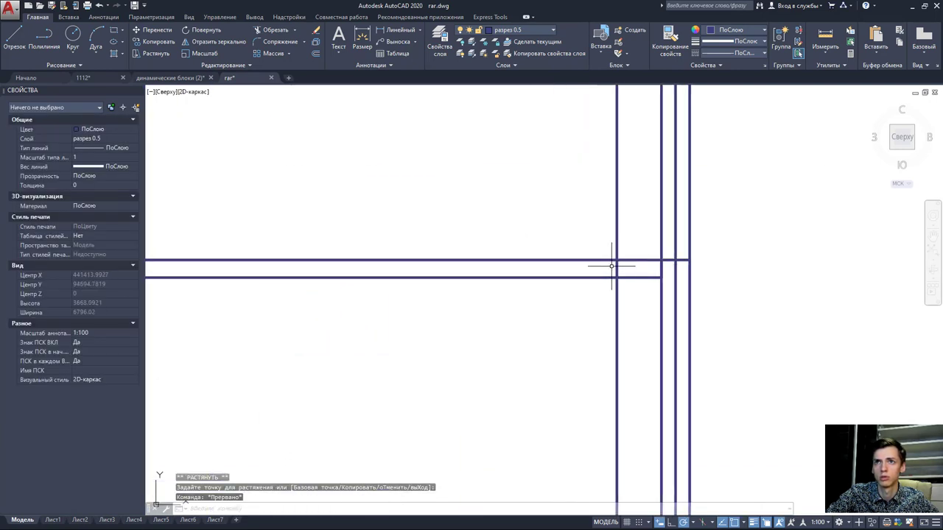
- Check the end points of the vertical wall line and the upper floor line with grips
left_click(618, 268)
key("Escape")
left_click(617, 277)
left_click(616, 277)
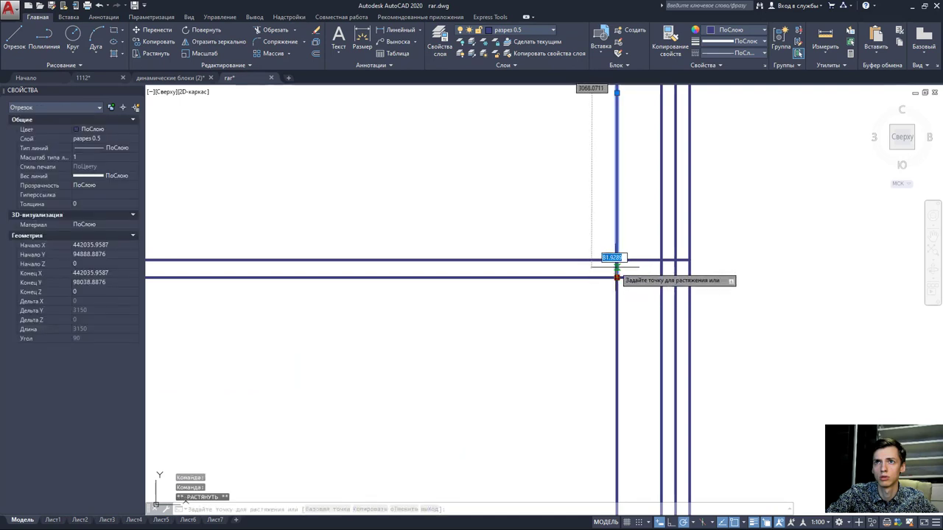
key("Escape")
key("Escape")
scroll(678, 269, "down", 3)
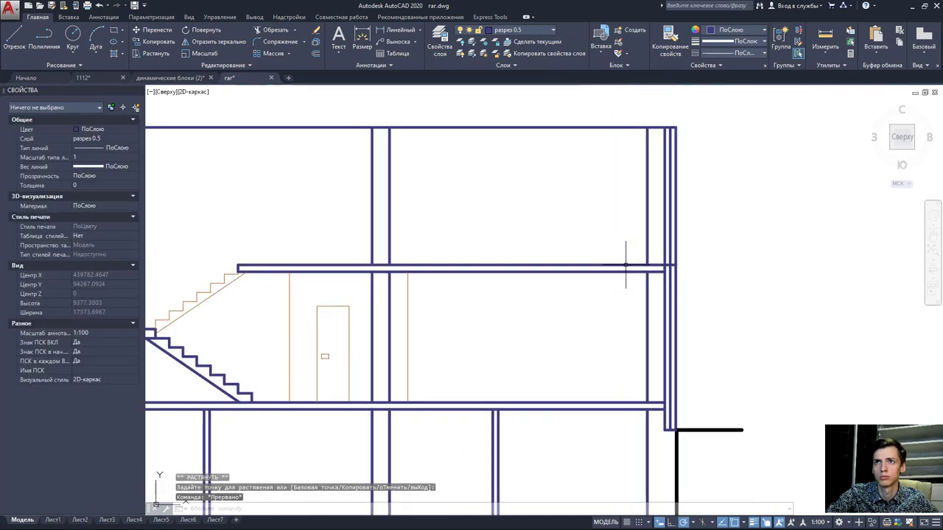
scroll(671, 265, "up", 5)
left_click(671, 257)
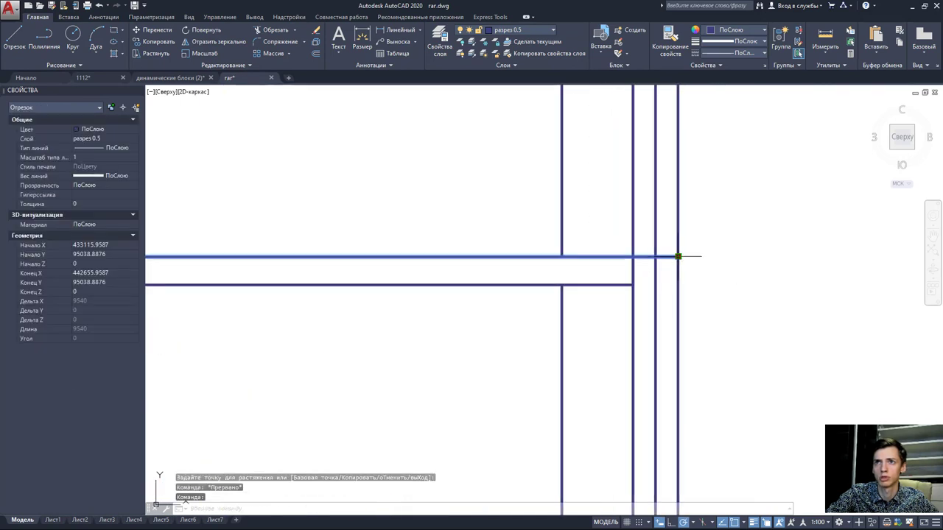
left_click(677, 256)
key("Escape")
key("Escape")
scroll(653, 245, "down", 3)
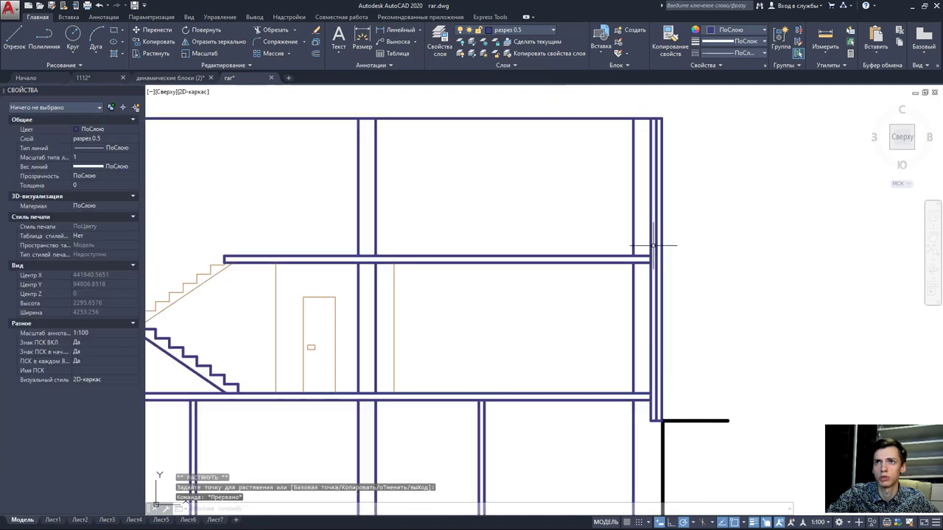
scroll(646, 244, "down", 3)
- Erase the short wall segment on the left wall beside the stair landing
middle_click_drag(652, 249, 722, 270)
scroll(505, 252, "up", 5)
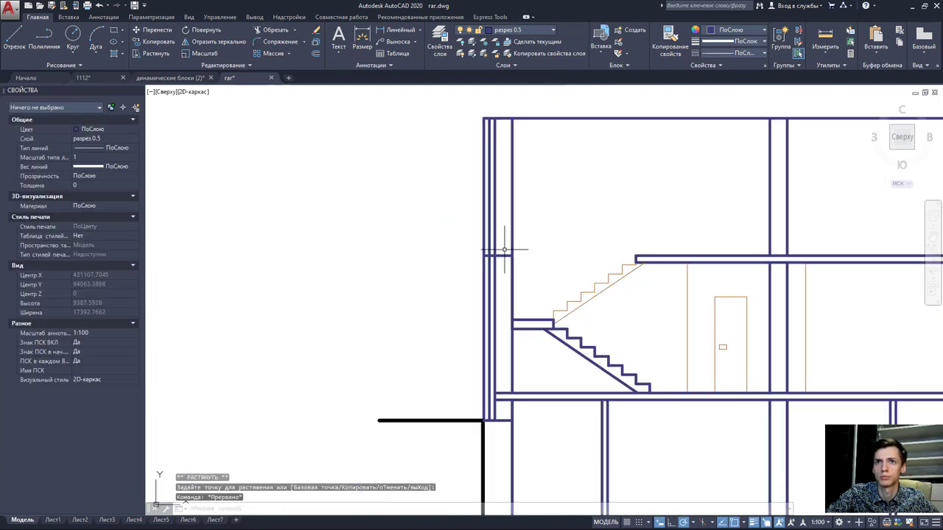
left_click_drag(505, 255, 490, 251)
key("Delete")
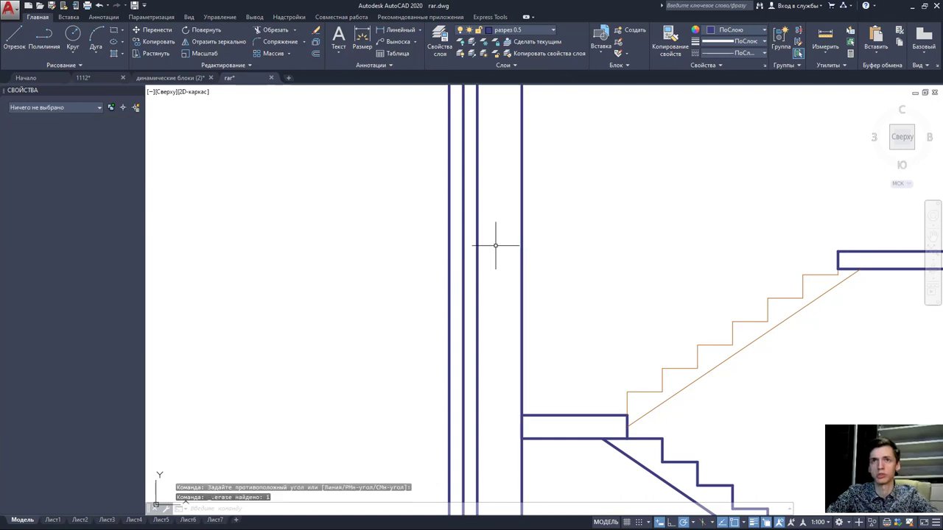
scroll(500, 251, "down", 1)
scroll(528, 251, "down", 1)
scroll(529, 255, "up", 2)
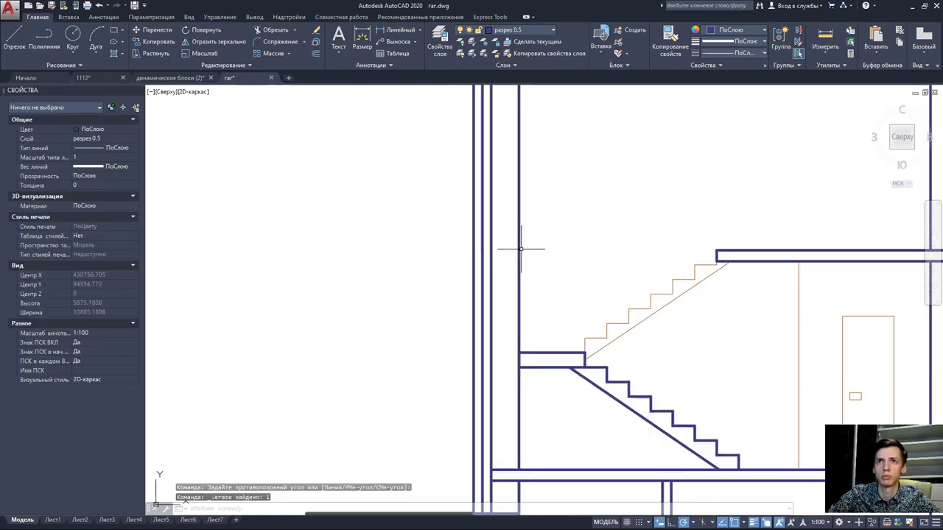
- Select the left vertical wall line to check its extent
left_click(491, 231)
scroll(548, 267, "up", 2)
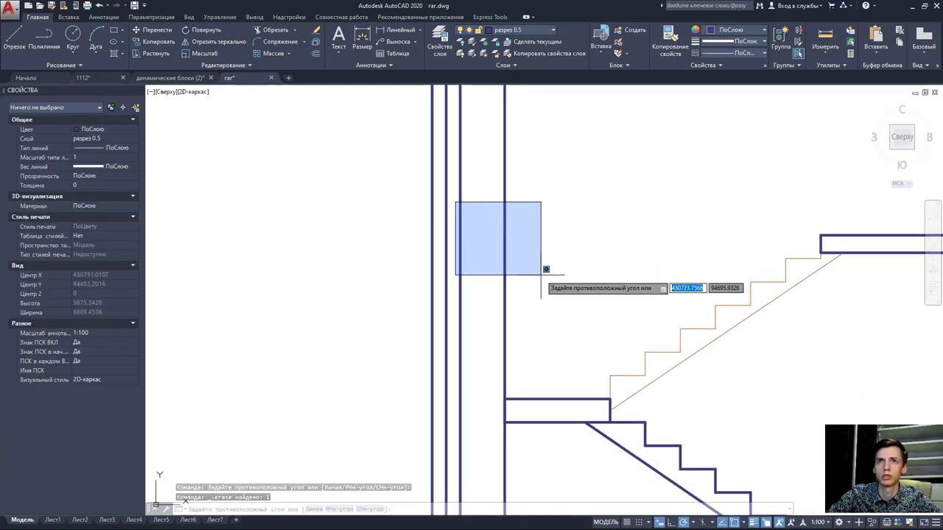
scroll(547, 267, "up", 2)
key("Escape")
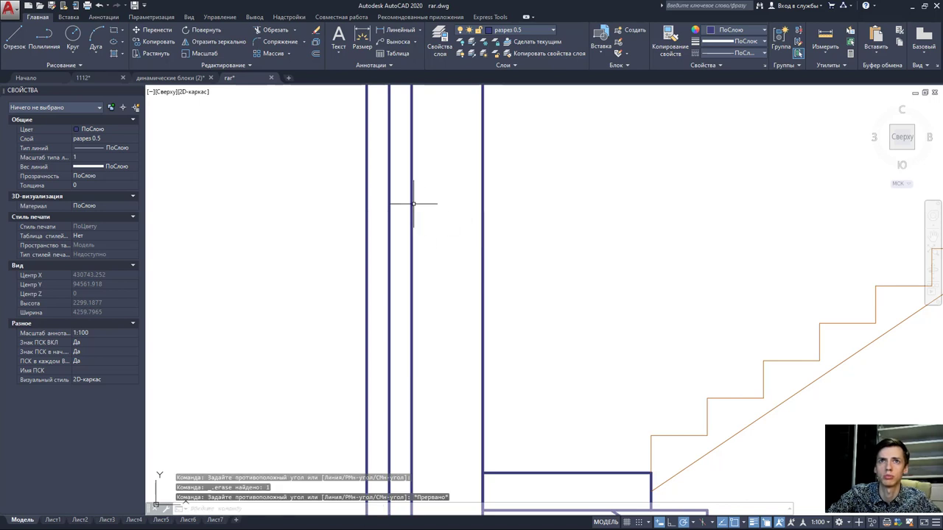
left_click(411, 204)
scroll(413, 204, "up", 4)
scroll(409, 204, "up", 2)
scroll(401, 203, "up", 3)
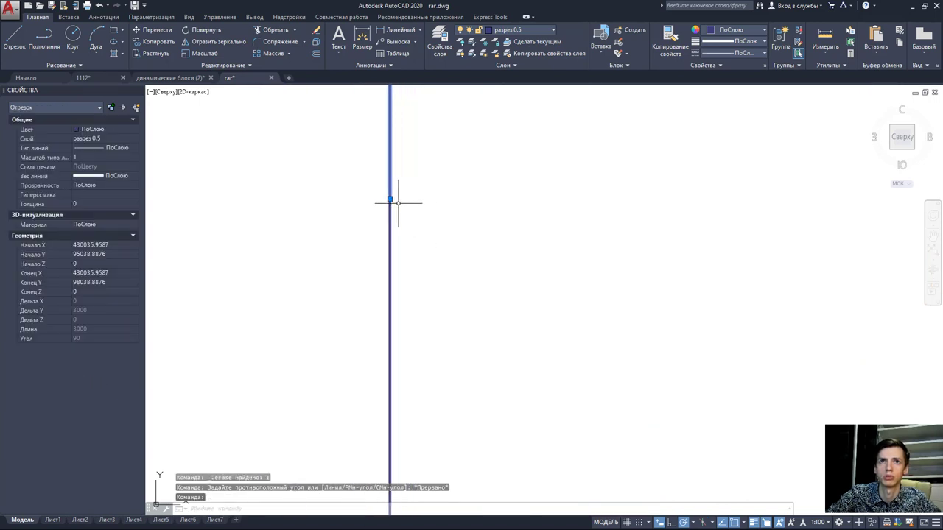
scroll(413, 203, "down", 4)
scroll(464, 208, "down", 3)
key("Escape")
scroll(483, 204, "down", 3)
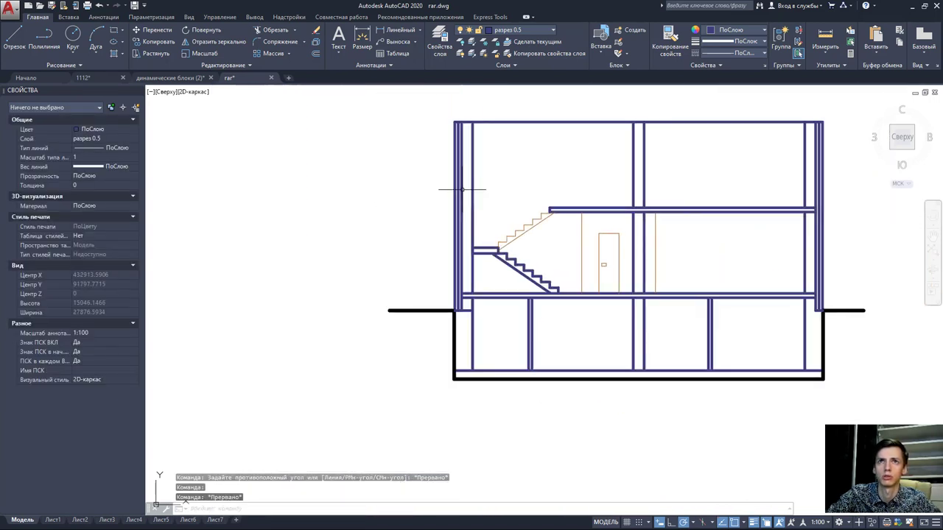
- Try grip-stretching the lower left wall line's top end, then cancel, leaving it unchanged
left_click(463, 191)
key("Escape")
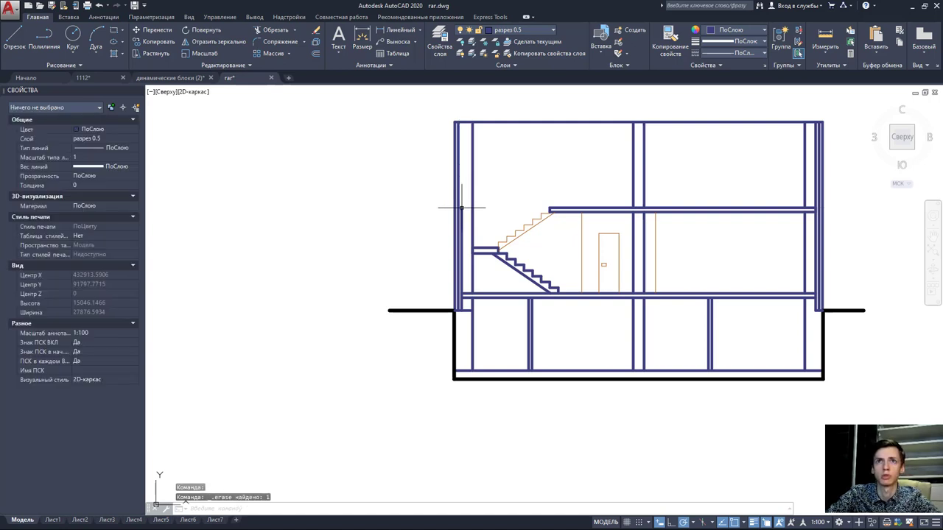
left_click(461, 213)
left_click(461, 207)
scroll(460, 169, "up", 2)
scroll(455, 121, "up", 6)
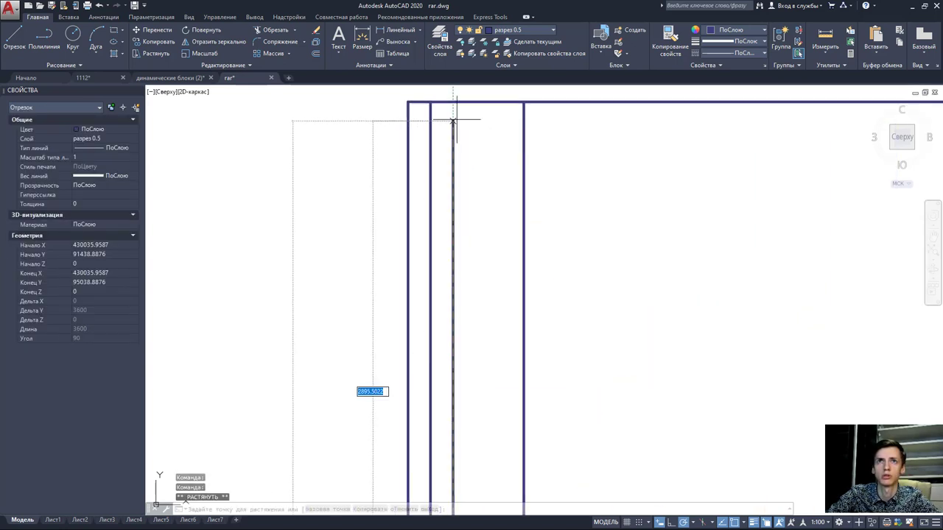
scroll(501, 140, "down", 5)
key("Escape")
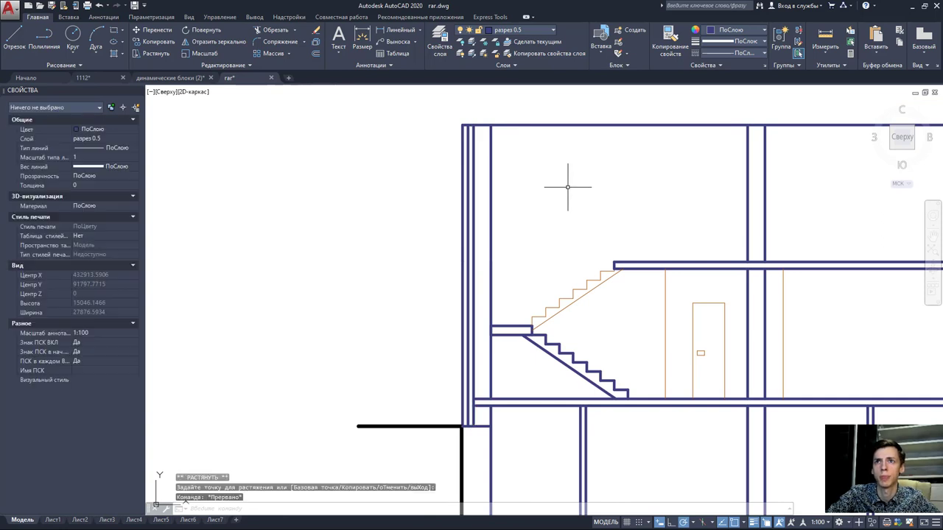
scroll(567, 214, "down", 1)
scroll(534, 205, "down", 1)
scroll(461, 252, "up", 2)
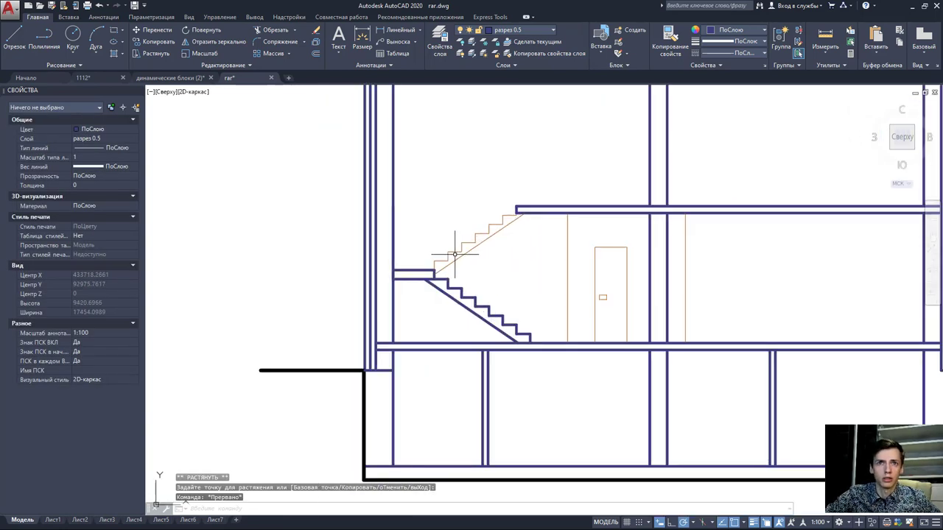
scroll(463, 272, "down", 2)
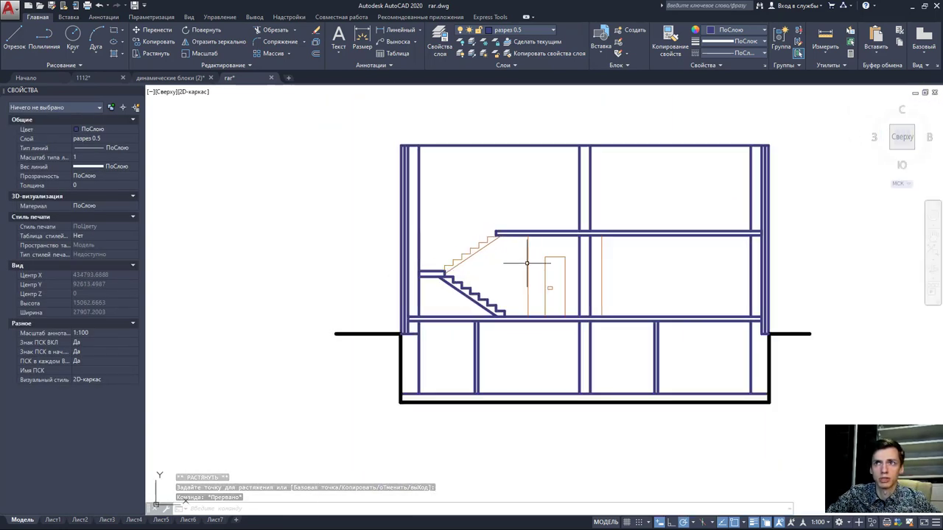
scroll(601, 302, "up", 1)
scroll(722, 287, "up", 3)
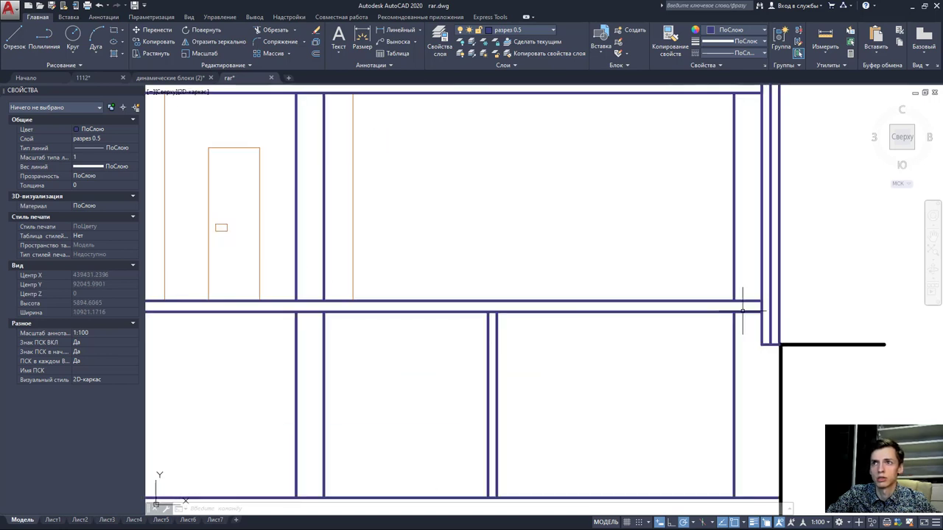
scroll(707, 295, "down", 4)
- Make разрез 0.25 the current layer and bring the second-floor plan into view
left_click(535, 31)
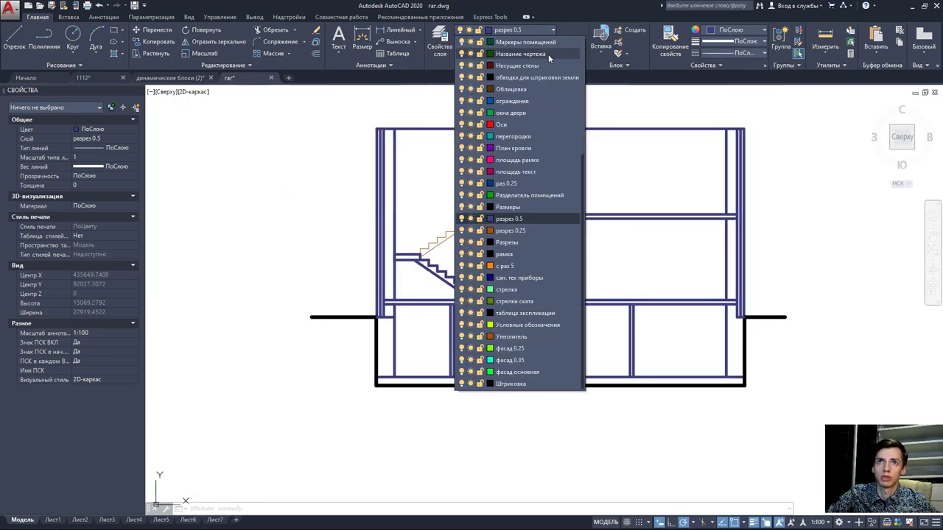
left_click(527, 230)
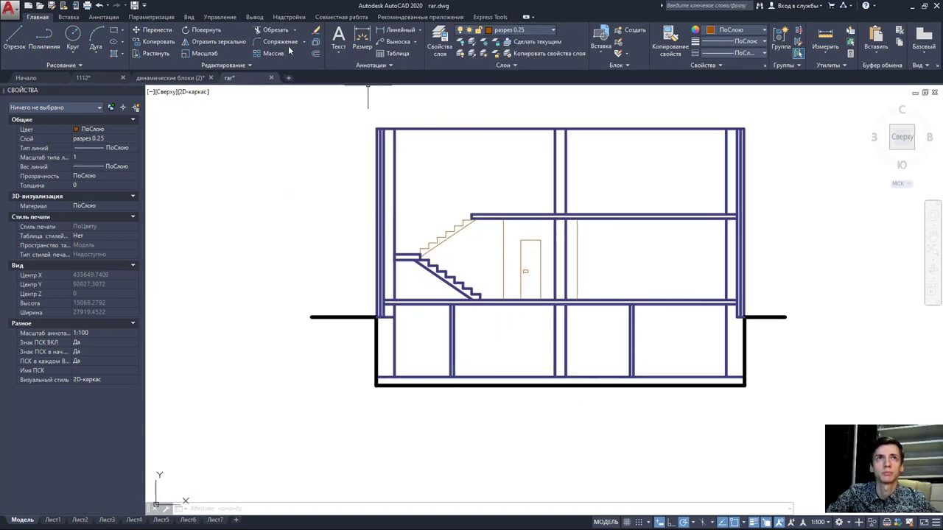
scroll(344, 185, "down", 3)
middle_click_drag(516, 369, 515, 170)
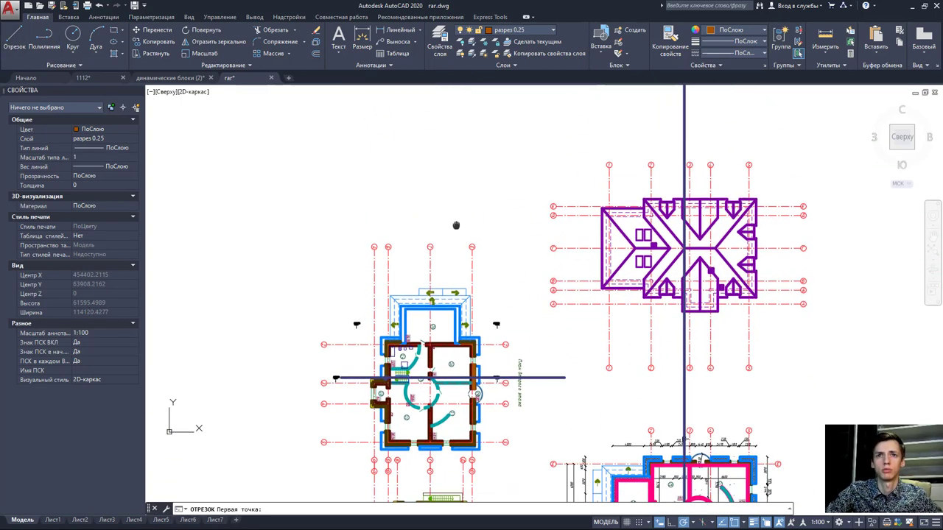
scroll(557, 404, "up", 3)
scroll(556, 404, "up", 2)
- Draw a vertical projection line from the door opening corner down to above the section
type("l")
key("Return")
scroll(557, 405, "up", 2)
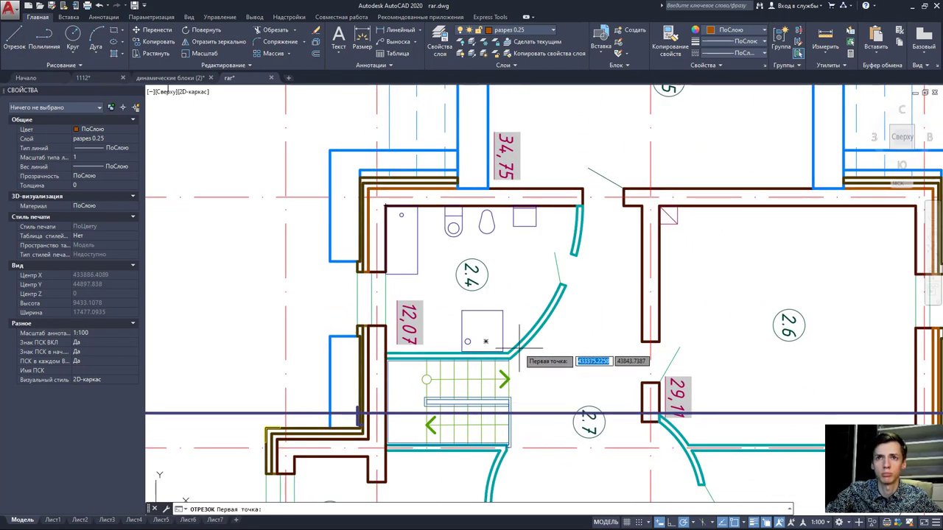
scroll(522, 372, "up", 2)
scroll(498, 355, "up", 4)
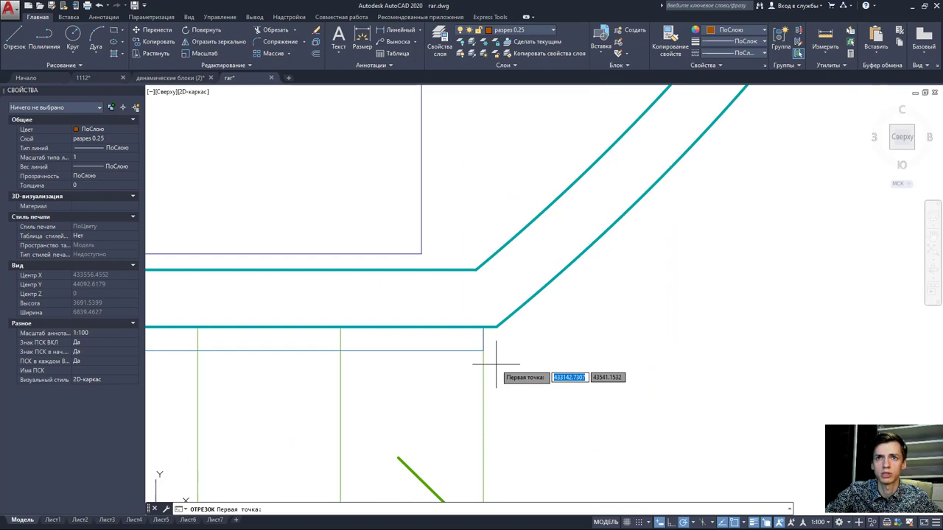
left_click(492, 315)
scroll(442, 266, "down", 4)
scroll(471, 236, "down", 3)
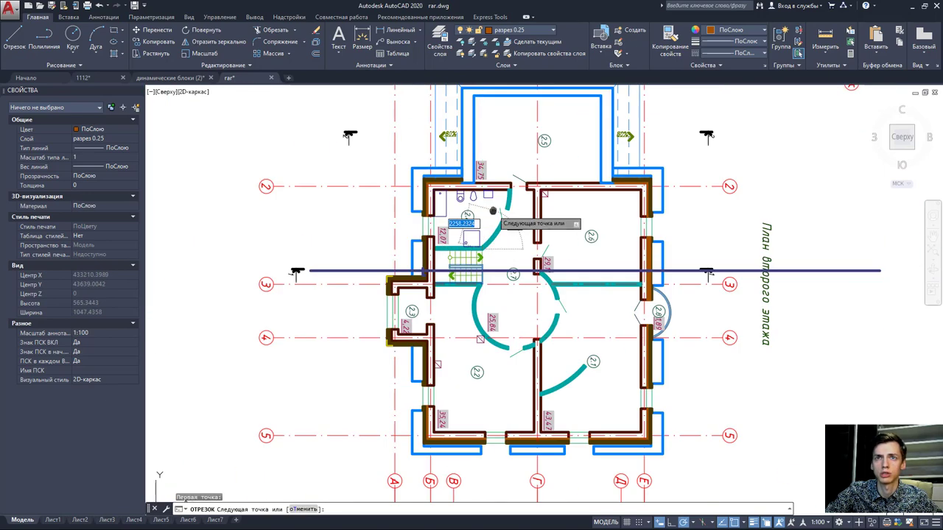
scroll(500, 221, "down", 2)
middle_click_drag(508, 221, 520, 277)
scroll(519, 277, "down", 3)
scroll(505, 257, "down", 2)
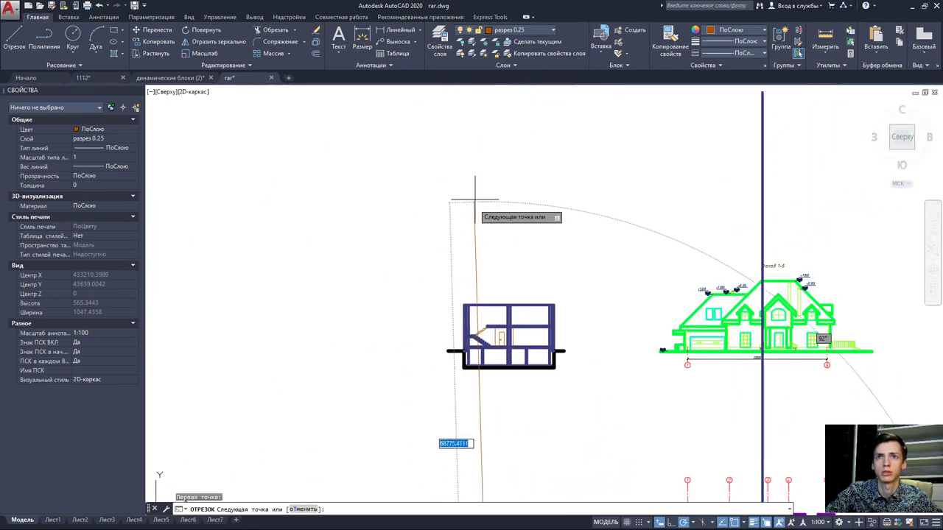
left_click(488, 190)
key("Escape")
- Copy the new projection line from the door corner to the door's other edge
scroll(473, 322, "up", 3)
scroll(473, 322, "up", 2)
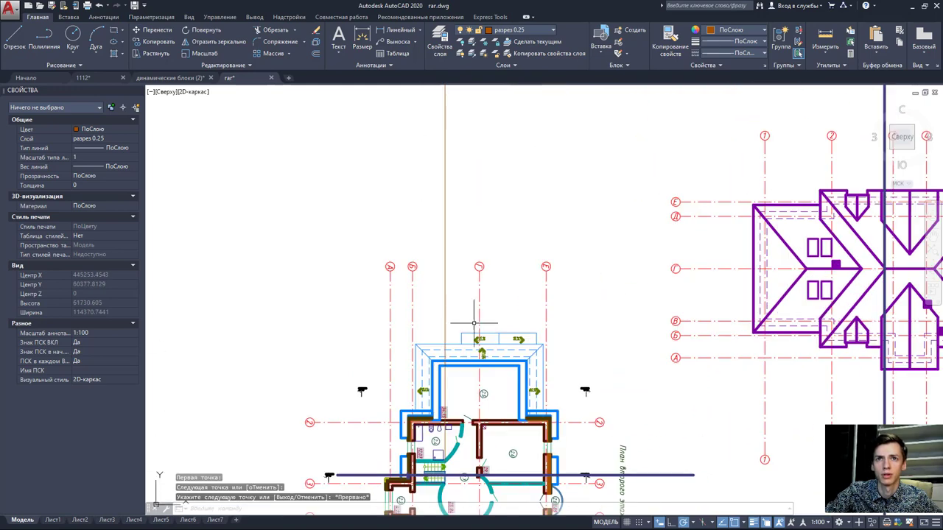
left_click(444, 318)
scroll(448, 412, "up", 2)
scroll(447, 441, "up", 2)
scroll(449, 464, "up", 2)
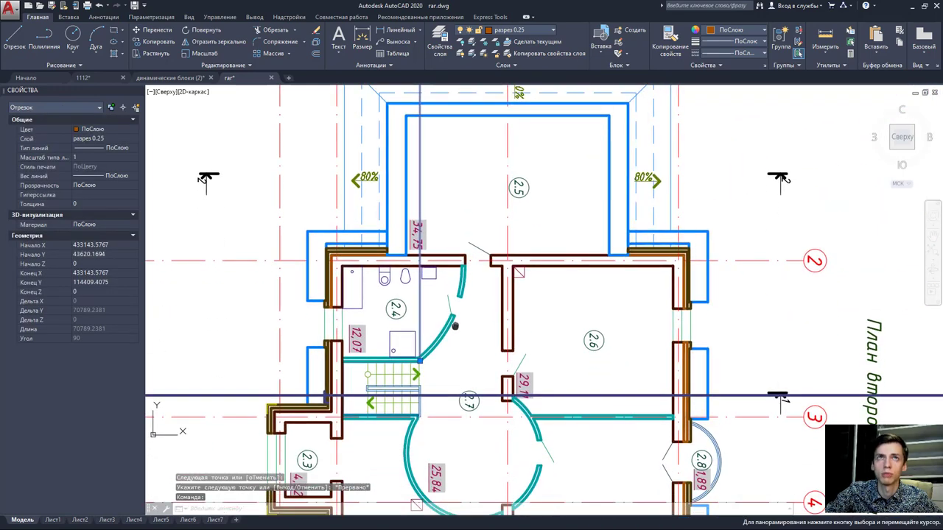
scroll(449, 471, "up", 2)
left_click(157, 42)
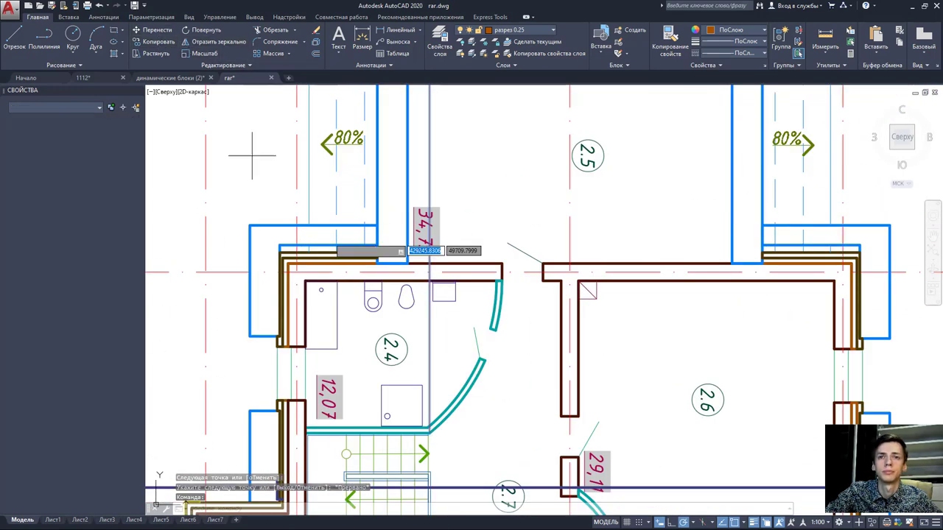
scroll(418, 428, "up", 3)
left_click(394, 428)
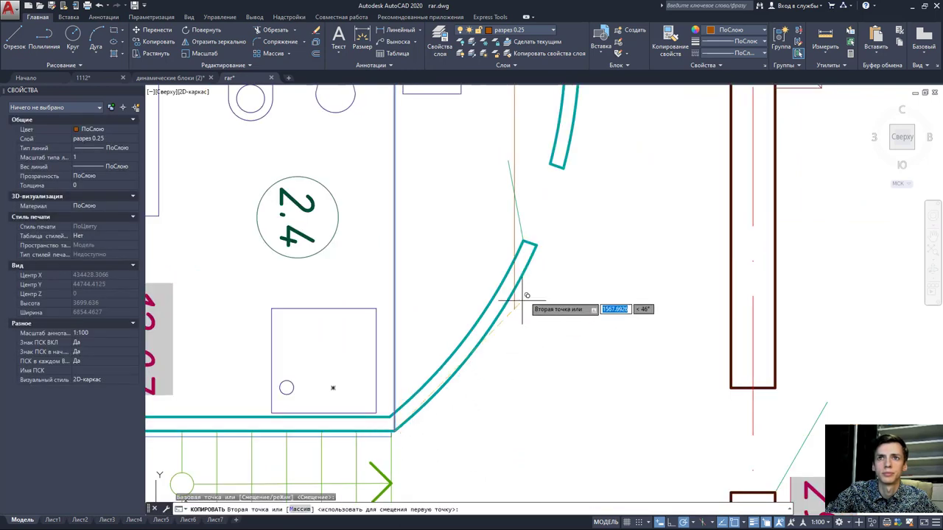
left_click(564, 168)
- Shift the floor plan view left, cancel the unfinished copy and return to the section
scroll(626, 173, "down", 4)
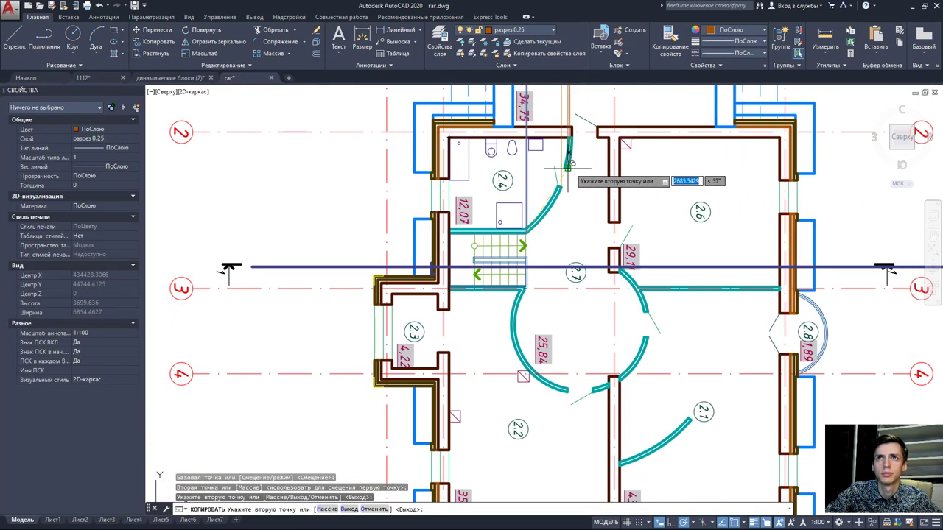
scroll(547, 248, "up", 1)
scroll(542, 210, "up", 2)
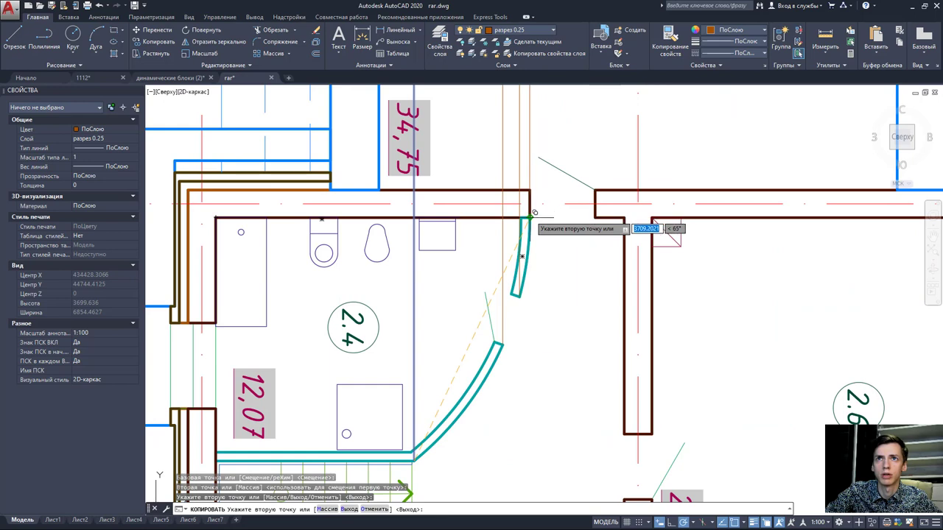
scroll(595, 216, "down", 4)
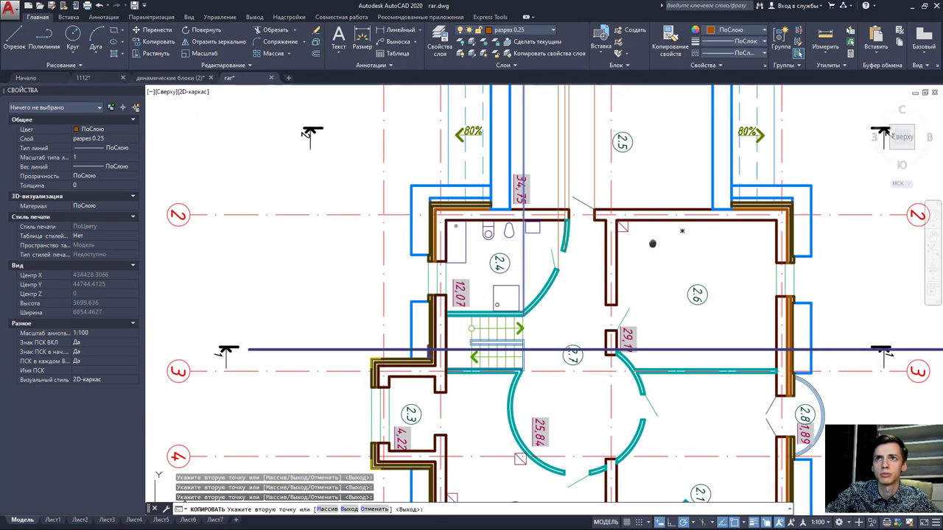
middle_click_drag(634, 225, 576, 224)
middle_click_drag(640, 234, 552, 231)
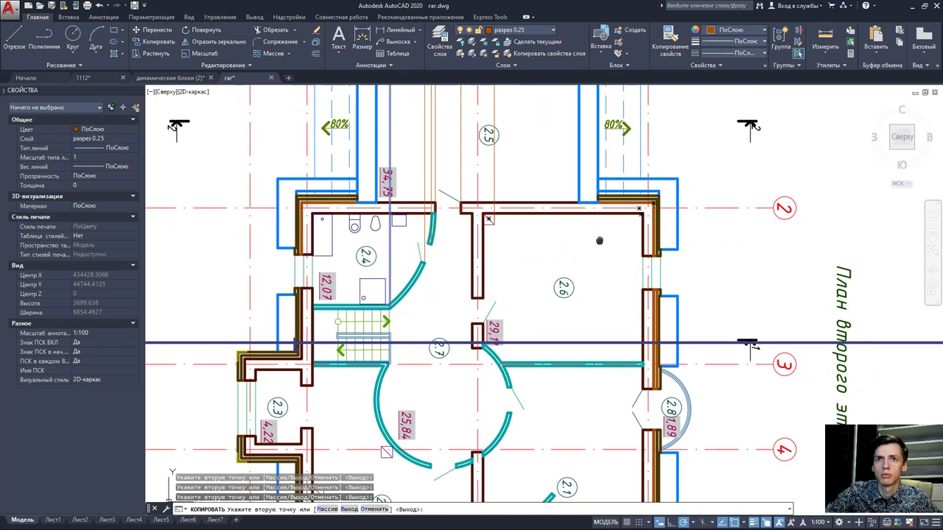
scroll(589, 243, "down", 4)
scroll(511, 268, "up", 4)
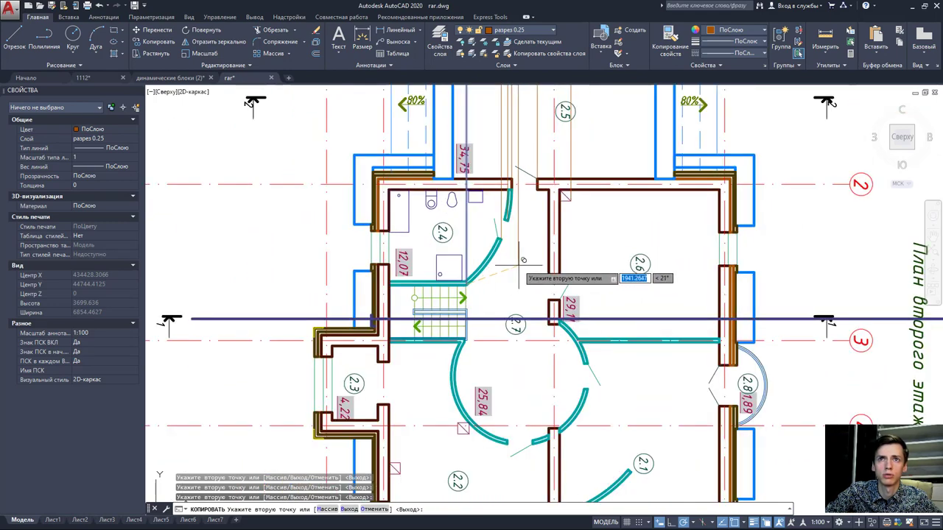
key("Escape")
scroll(523, 261, "down", 5)
scroll(541, 152, "up", 5)
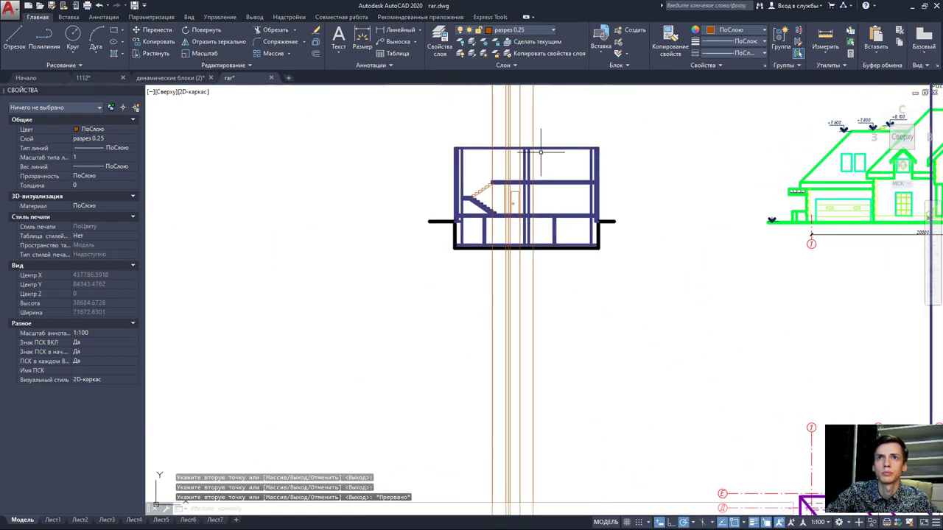
scroll(541, 152, "up", 4)
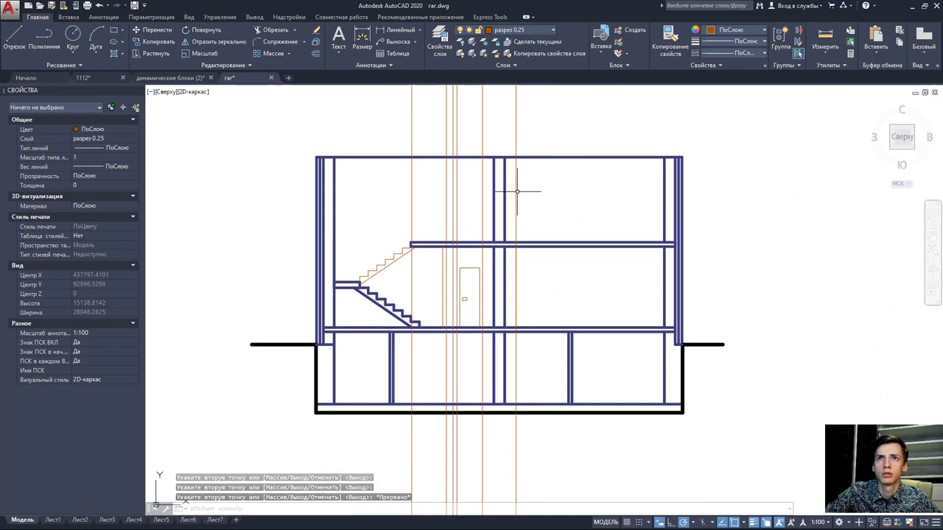
left_click(600, 294)
left_click(343, 96)
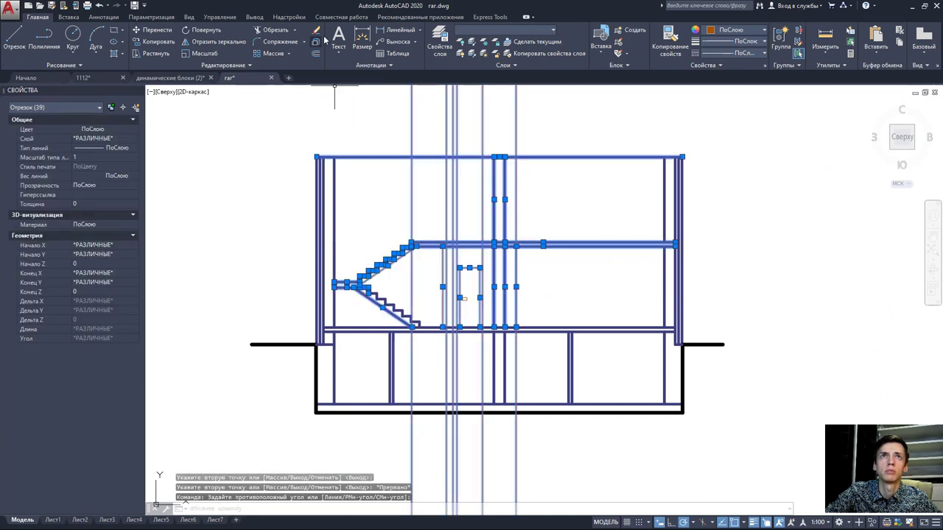
left_click(280, 32)
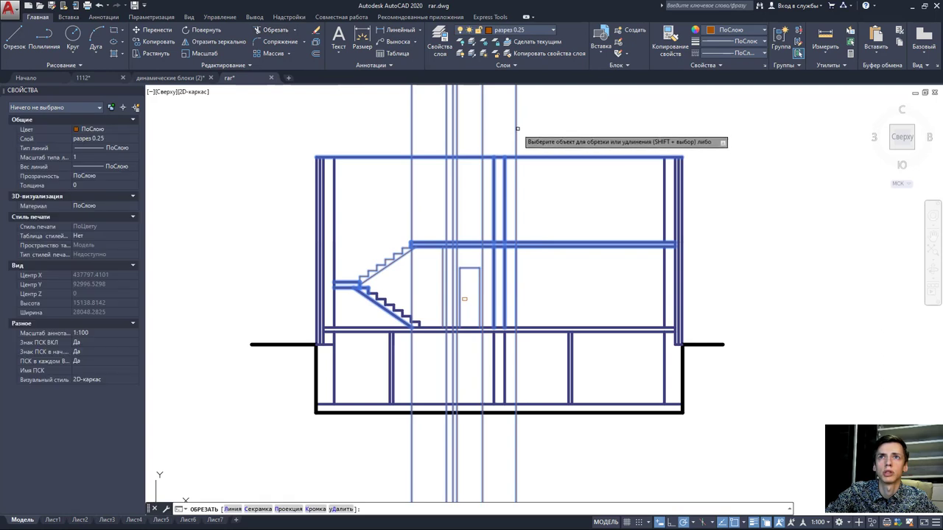
left_click(516, 260)
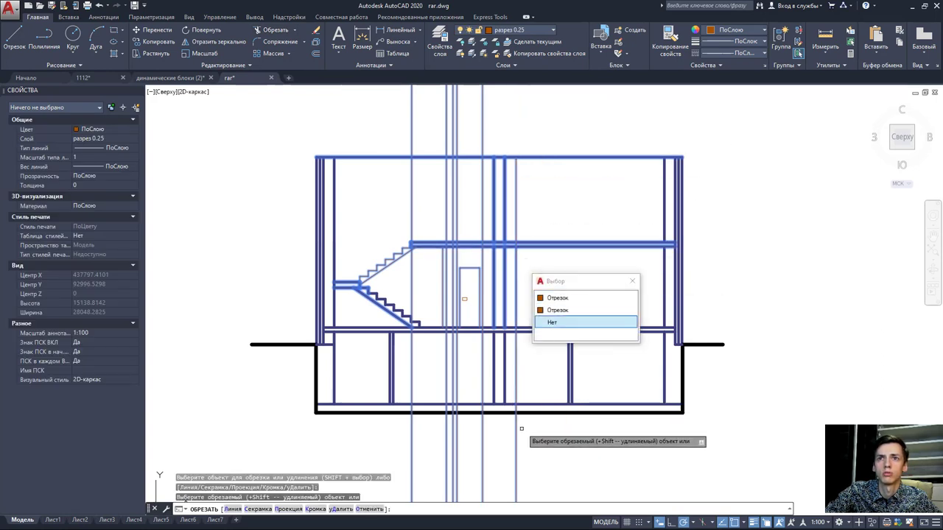
key("Escape")
scroll(508, 250, "up", 3)
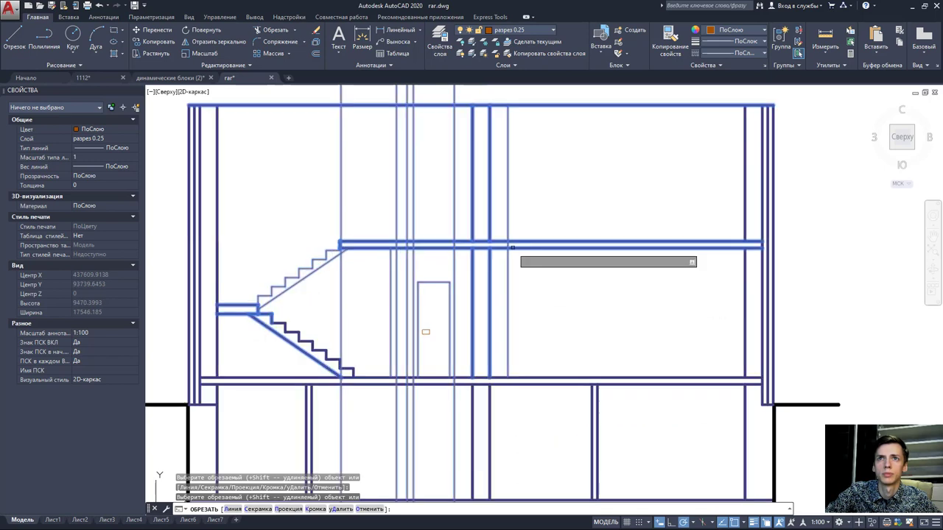
scroll(504, 244, "up", 5)
scroll(513, 245, "down", 6)
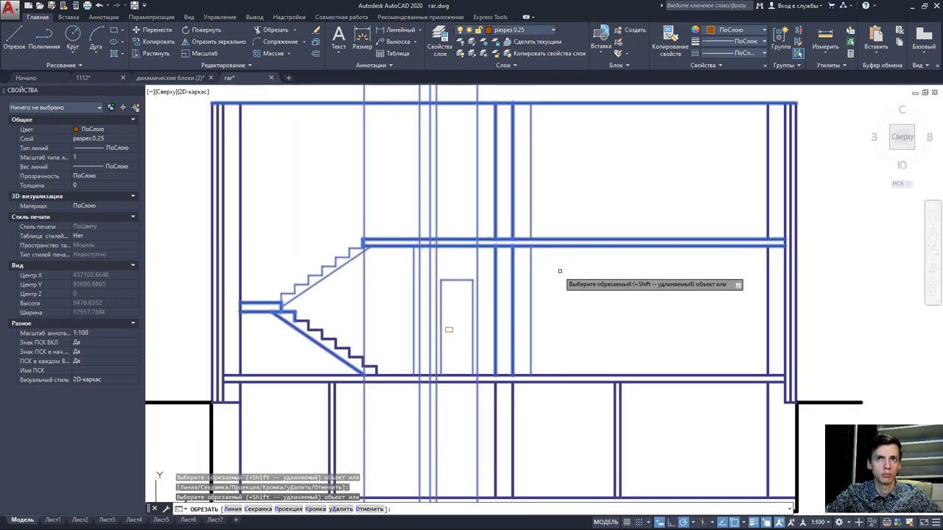
key("Escape")
- Select the short upper-floor vertical line and compare it against the floor plan
left_click(531, 193)
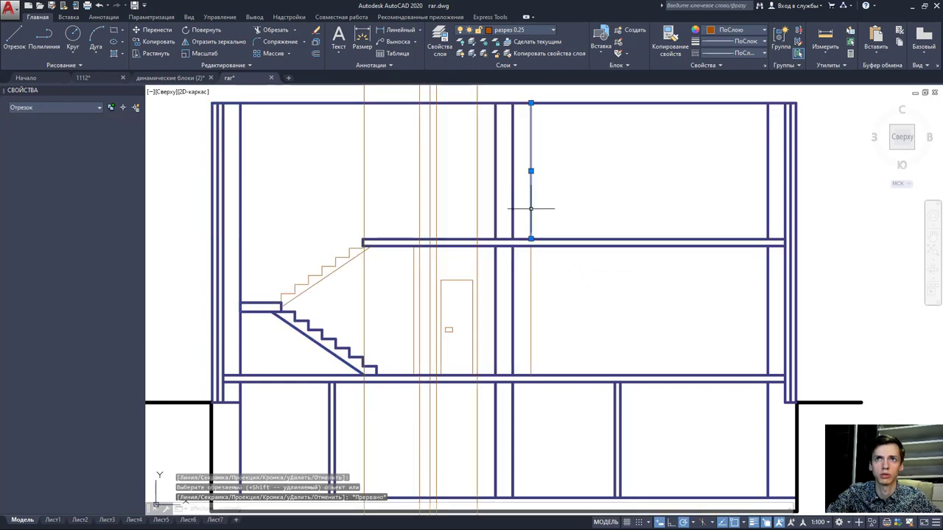
scroll(542, 207, "down", 5)
middle_click_drag(522, 472, 516, 287)
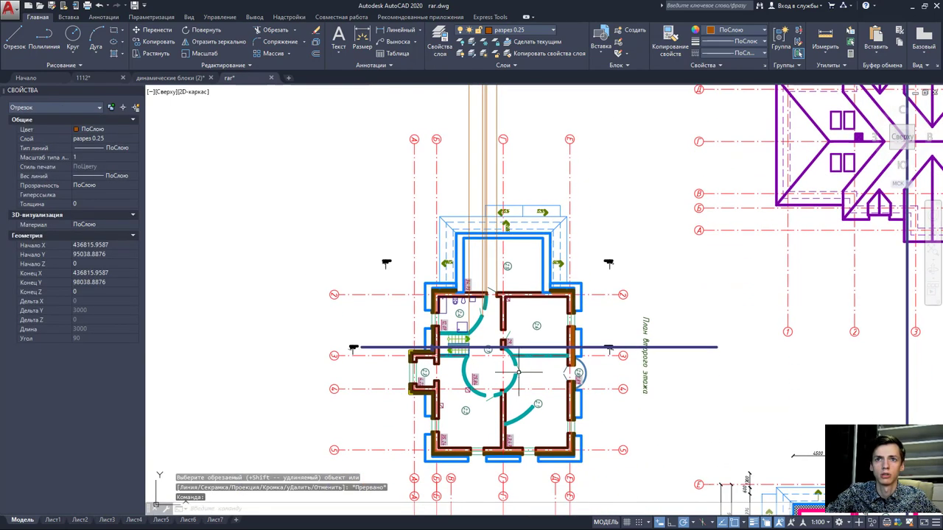
scroll(515, 297, "up", 4)
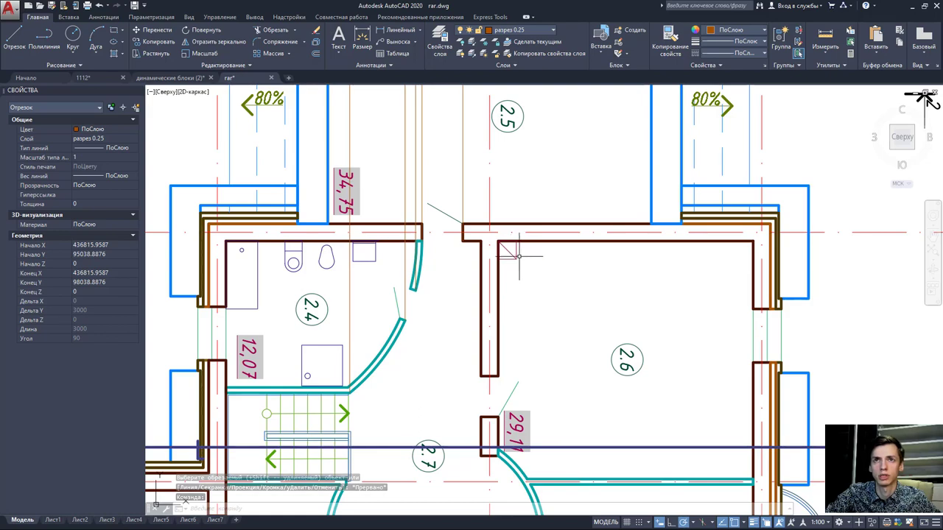
scroll(519, 256, "down", 5)
mouse_move(518, 256)
middle_mouse_down()
mouse_move(530, 310)
mouse_move(573, 274)
mouse_move(563, 265)
middle_mouse_up()
scroll(530, 310, "up", 4)
key("Escape")
- Select both long vertical projection lines and check them against the floor and roof plans
left_click(537, 237)
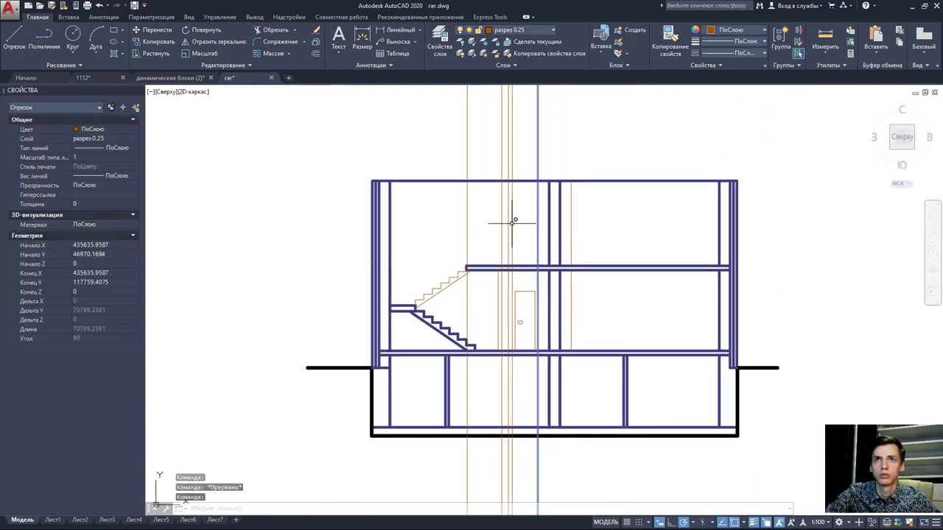
left_click(513, 221)
mouse_move(545, 371)
middle_mouse_down()
mouse_move(548, 310)
mouse_move(525, 353)
middle_mouse_up()
scroll(547, 310, "down", 5)
scroll(525, 354, "up", 5)
scroll(525, 368, "up", 2)
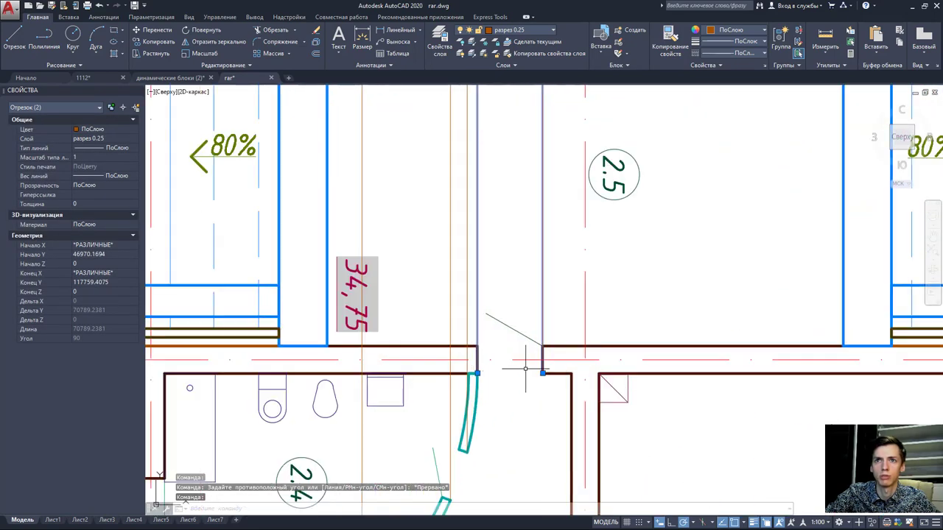
scroll(525, 367, "down", 3)
scroll(525, 367, "down", 3)
scroll(525, 367, "down", 3)
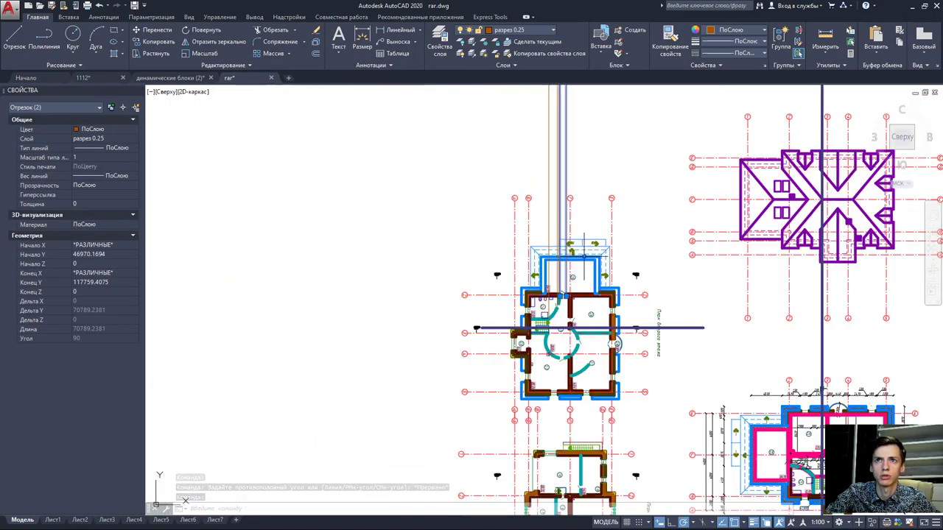
middle_click_drag(556, 199, 589, 383)
middle_click_drag(548, 151, 535, 283)
scroll(536, 284, "up", 8)
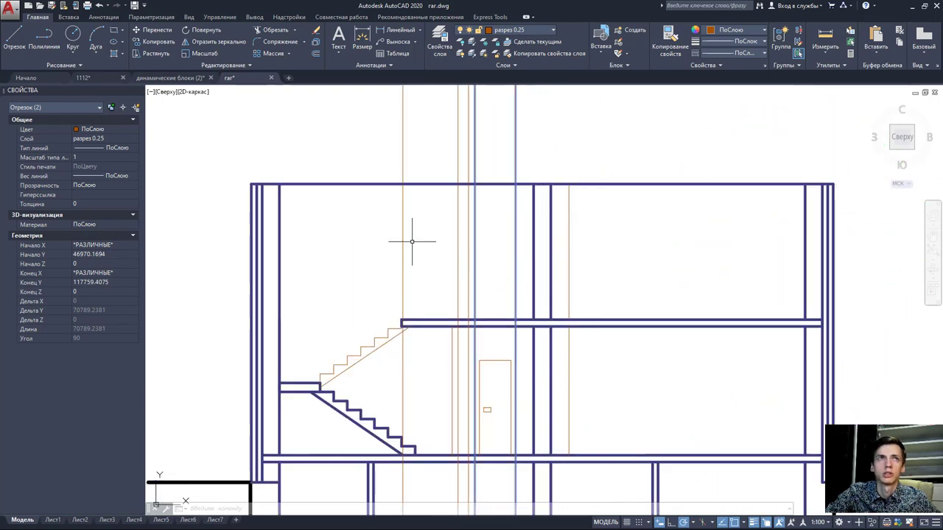
left_click(27, 45)
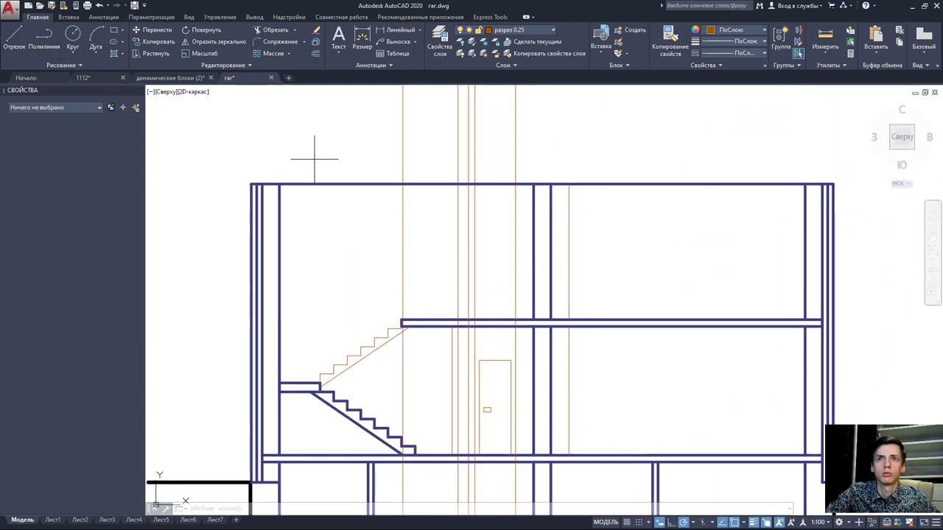
- Draw the 2100-high door outline from the upper slab and delete the two projection lines
left_click(475, 321)
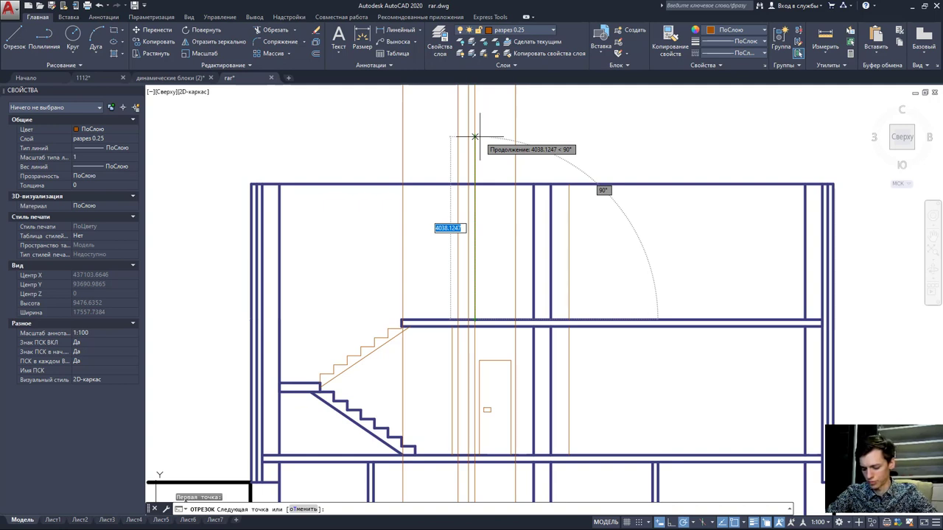
type("2100")
key("Return")
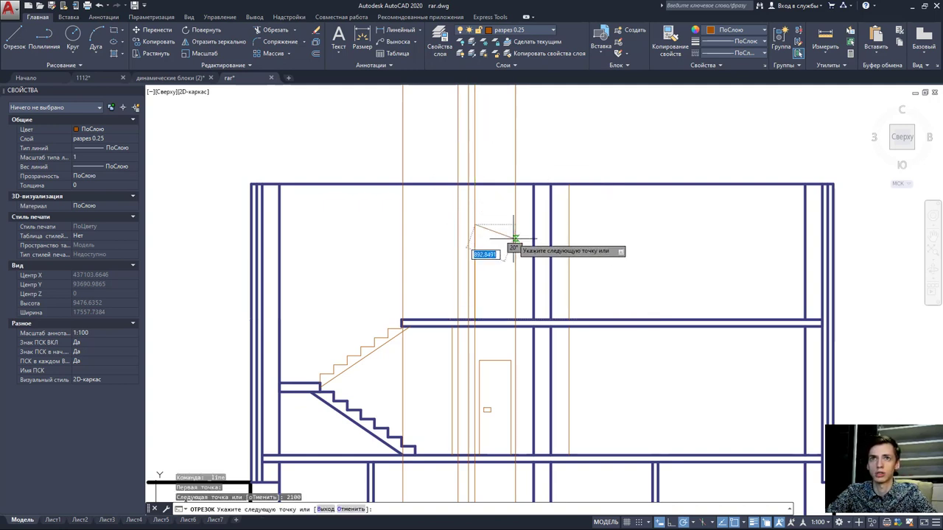
left_click(514, 225)
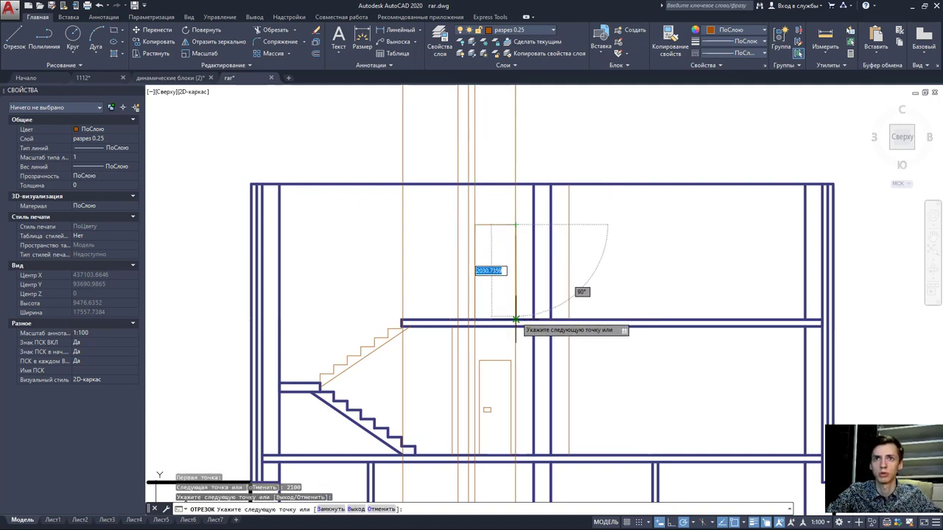
key("Escape")
left_click(520, 139)
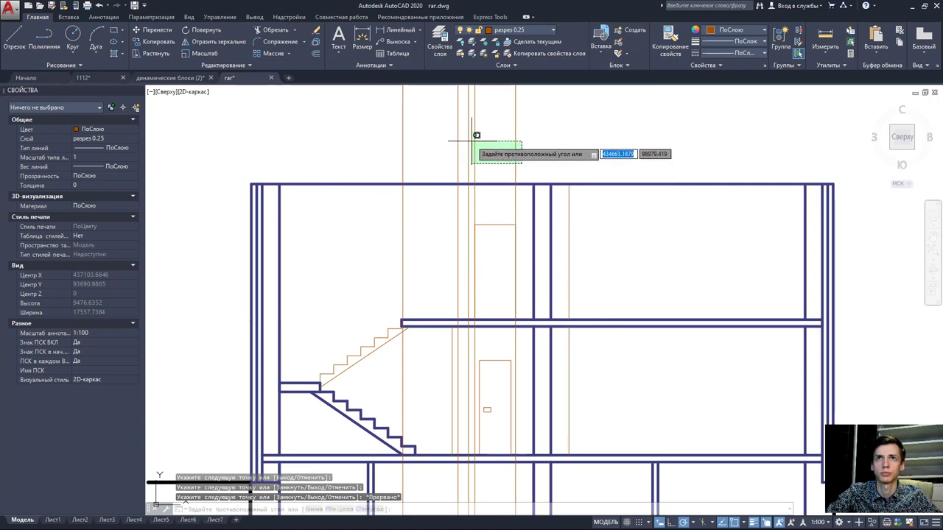
left_click(474, 150)
key("Delete")
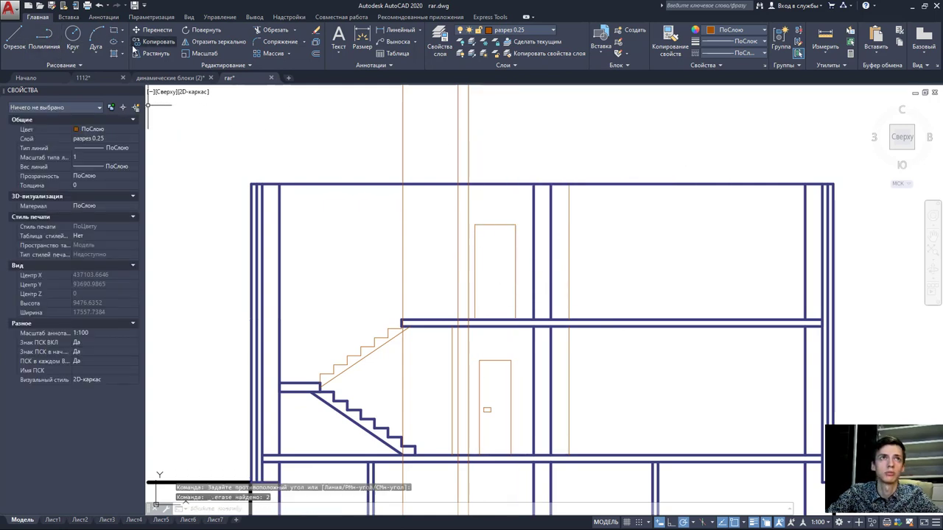
- Draw a small handle rectangle beside the doorway
left_click(114, 30)
scroll(452, 283, "down", 5)
scroll(662, 295, "up", 4)
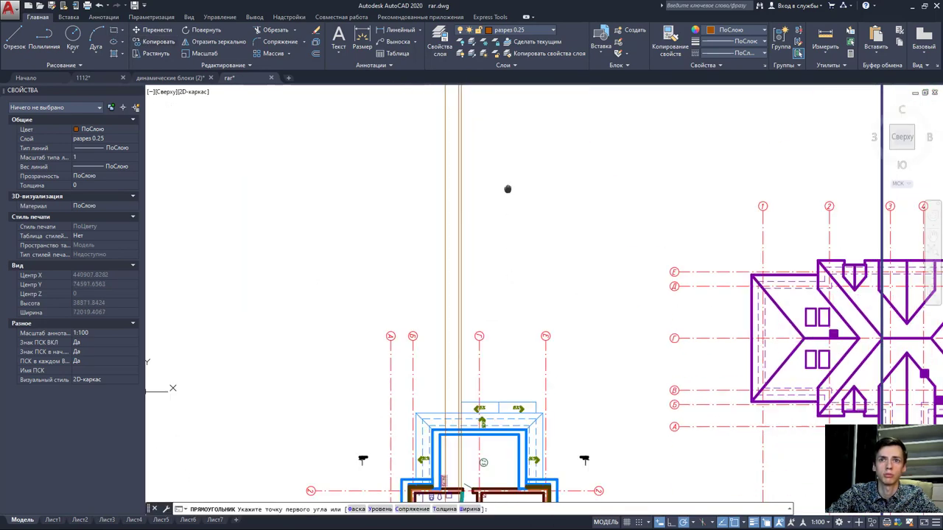
middle_click_drag(516, 368, 479, 257)
scroll(483, 295, "up", 3)
scroll(483, 222, "up", 5)
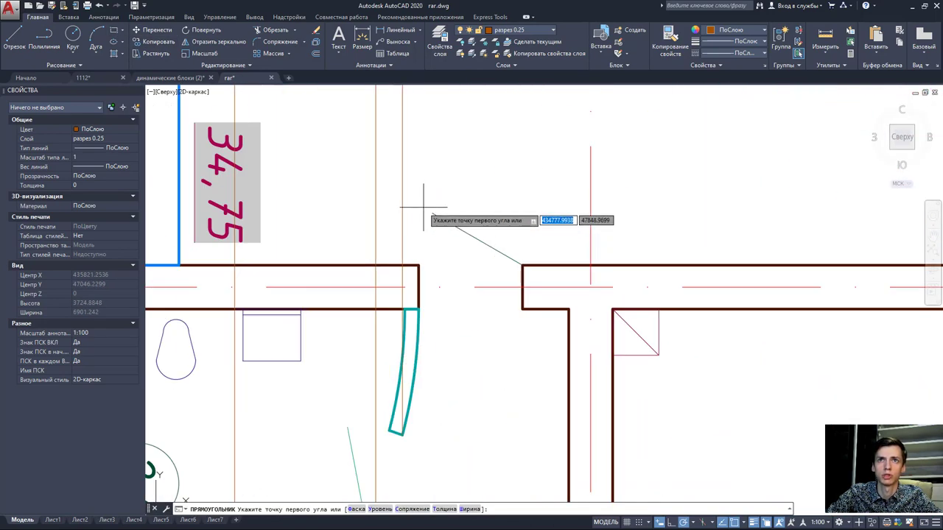
left_click(423, 207)
scroll(459, 229, "down", 3)
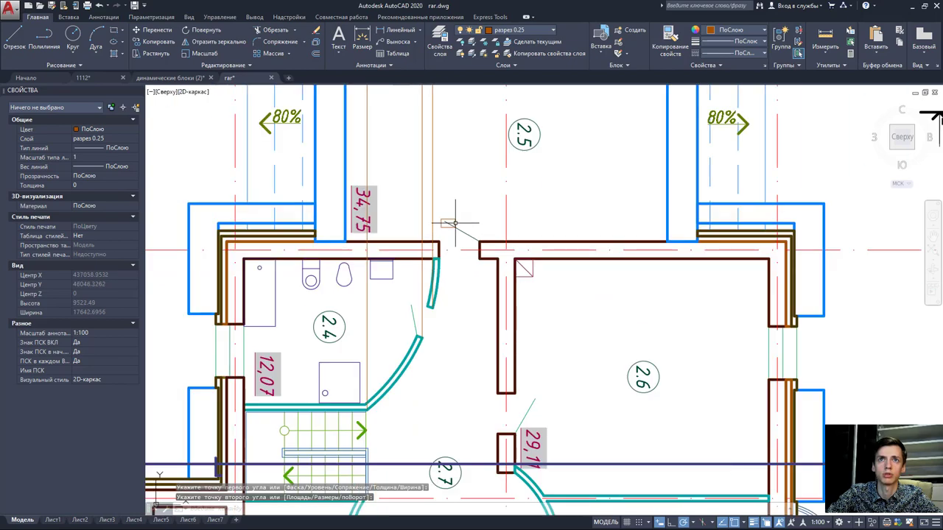
left_click(441, 221)
scroll(442, 221, "down", 3)
scroll(493, 369, "down", 2)
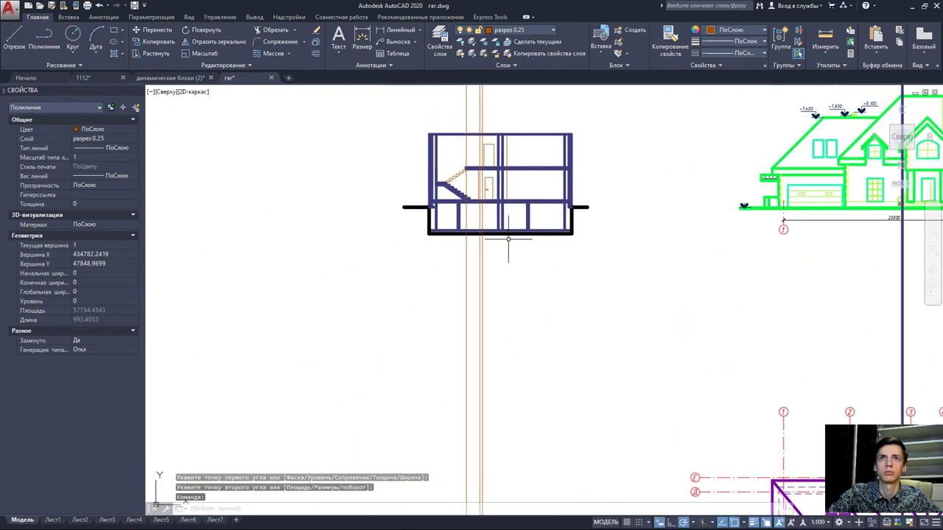
scroll(505, 231, "up", 3)
scroll(442, 206, "up", 3)
key("Return")
scroll(423, 194, "up", 2)
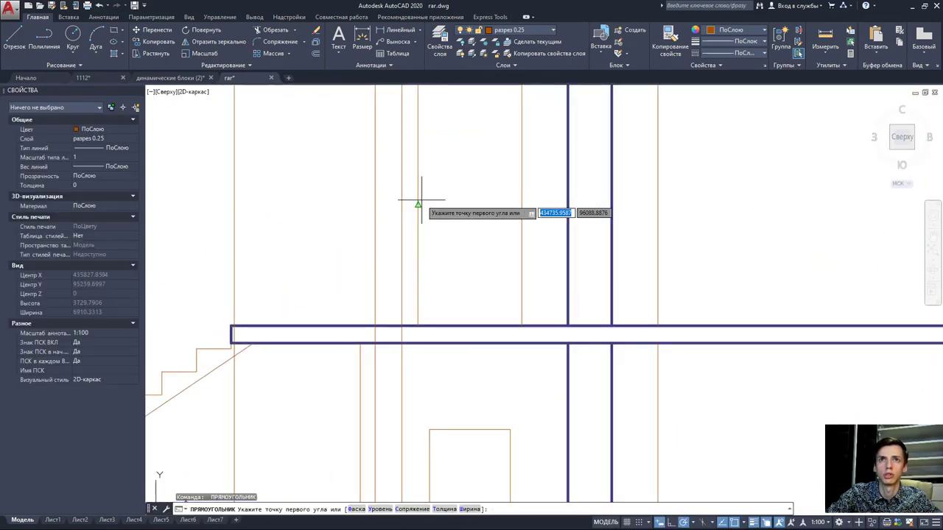
left_click(425, 203)
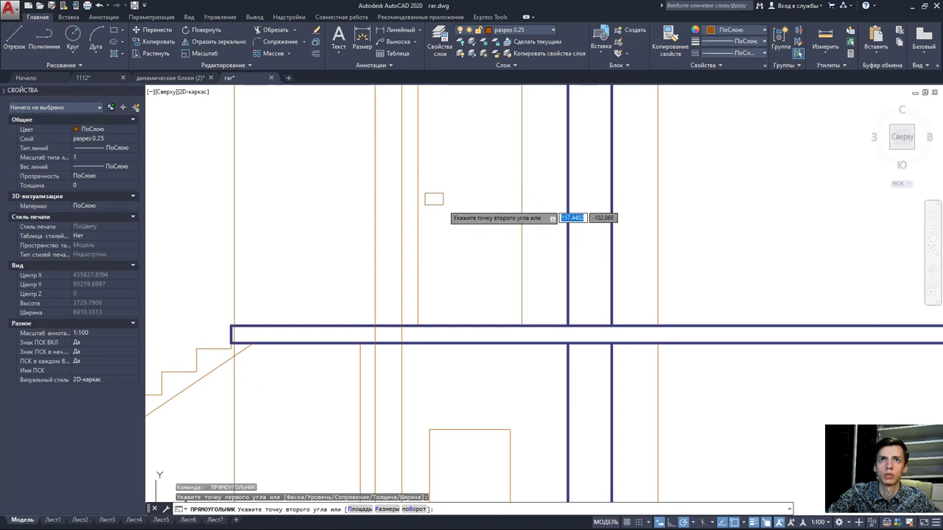
key("Escape")
- Select the vertical construction line through the section and zoom out to the whole drawing
scroll(468, 201, "down", 3)
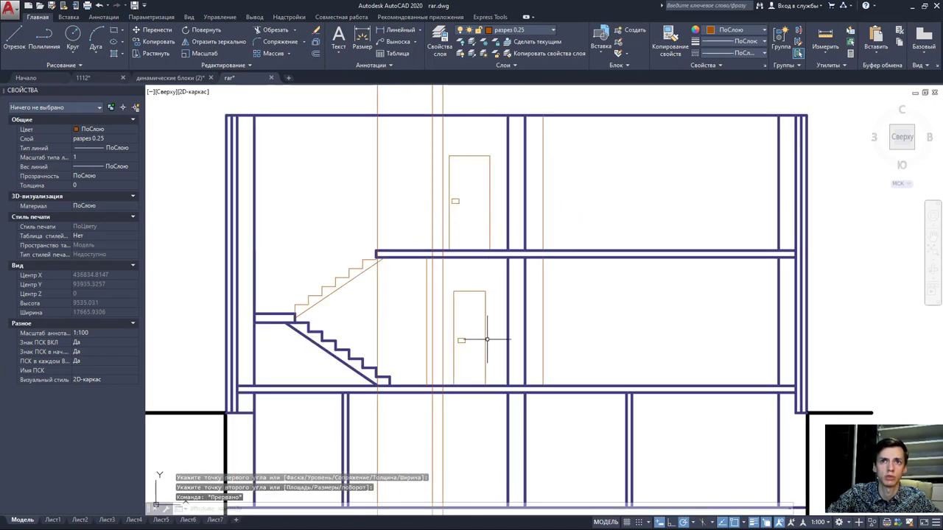
scroll(463, 323, "down", 2)
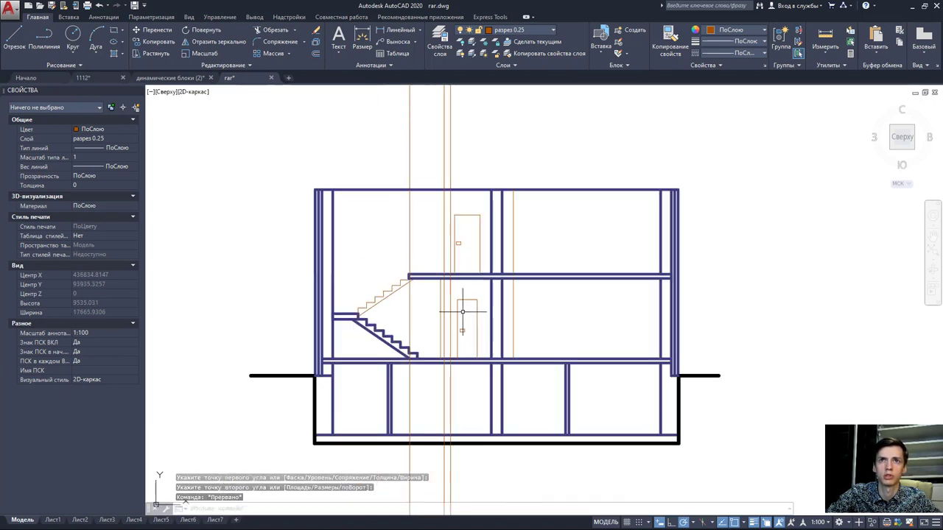
left_click(450, 162)
scroll(451, 203, "down", 2)
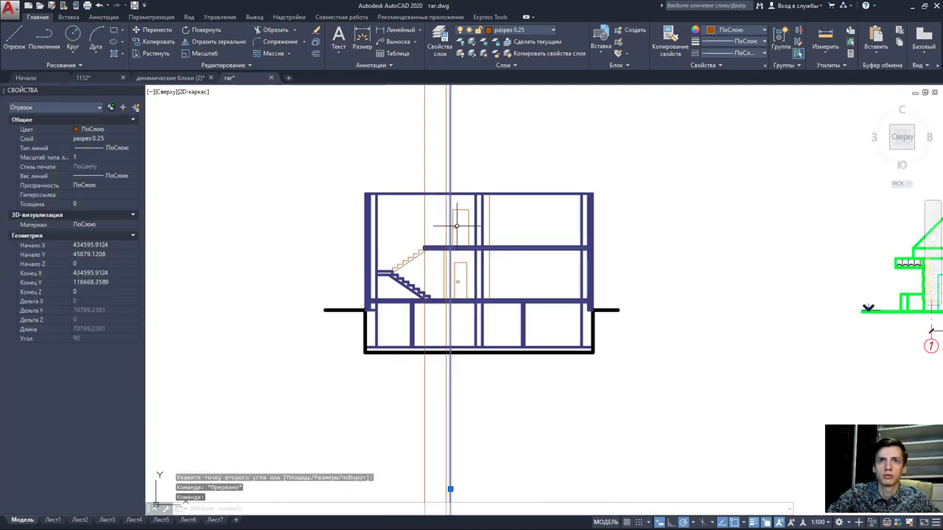
scroll(461, 248, "up", 3)
scroll(456, 221, "up", 3)
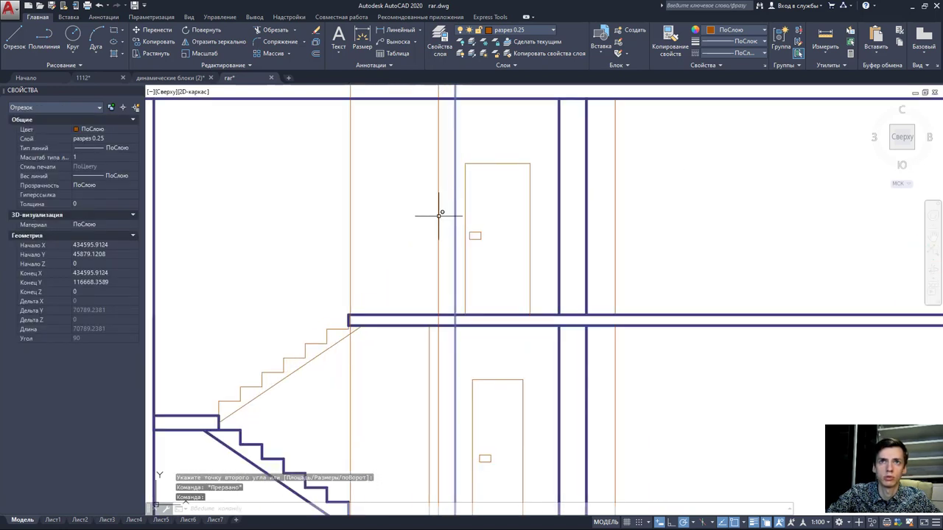
- Draw a 2100 vertical line up from the upper floor slab with Ortho on
left_click(27, 46)
left_click(439, 315)
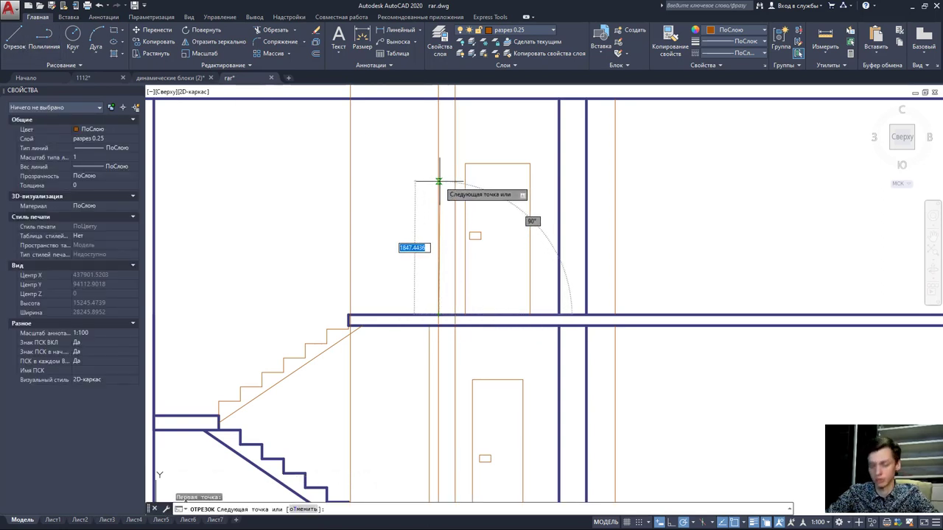
left_click(670, 522)
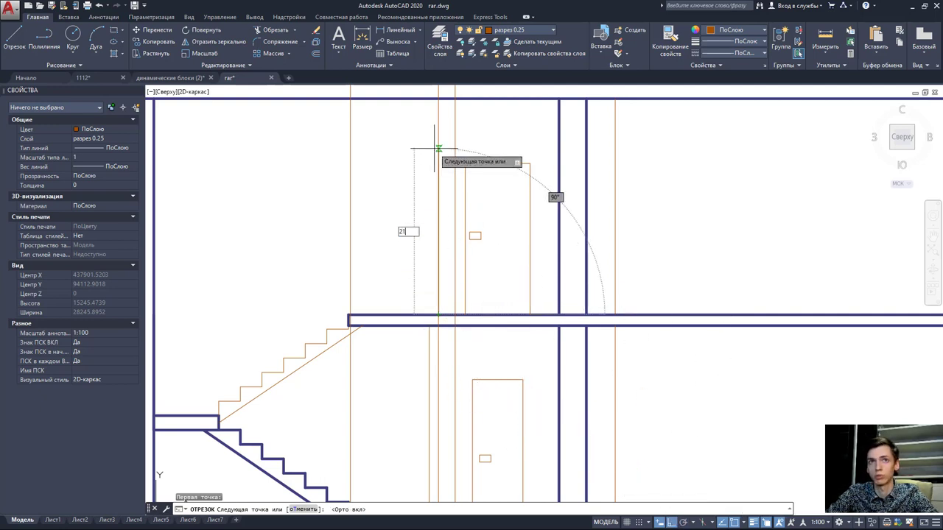
type("00")
key("Return")
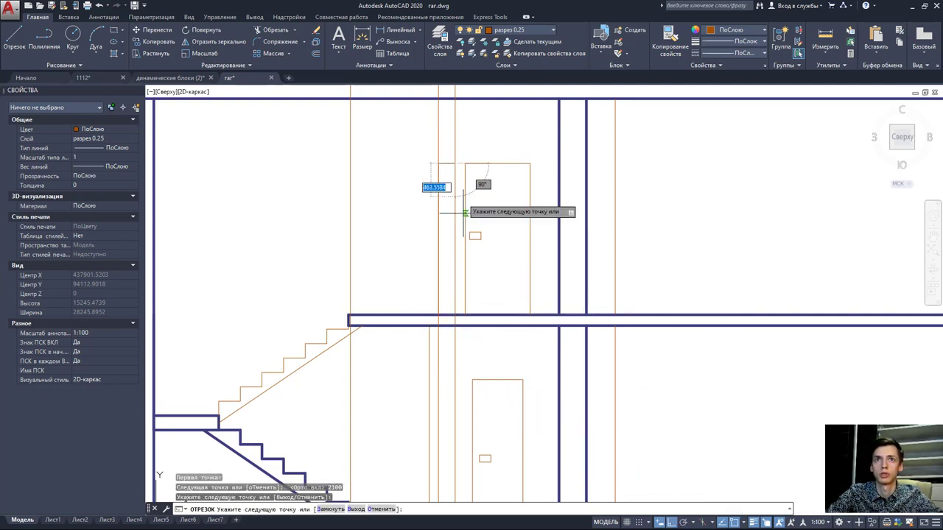
key("Escape")
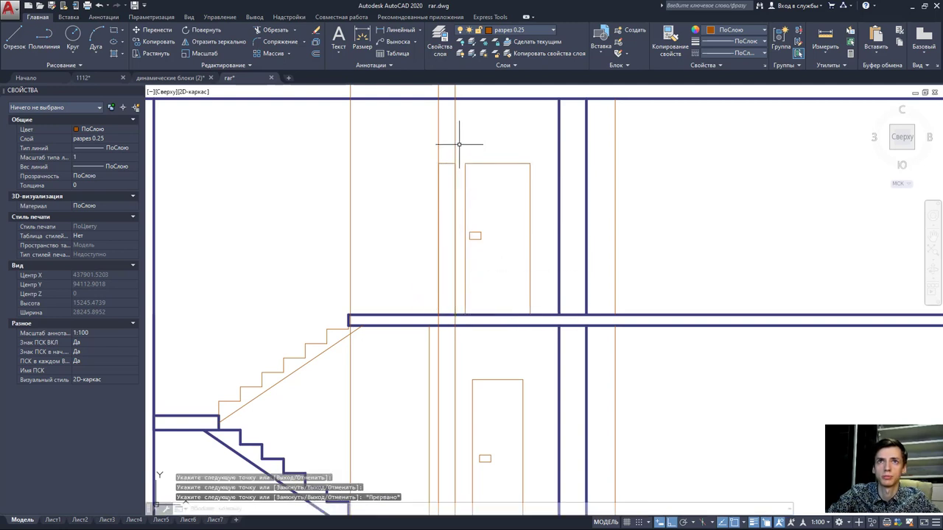
- Erase the two blue vertical construction lines crossing the upper door
left_click(456, 140)
left_click(412, 128)
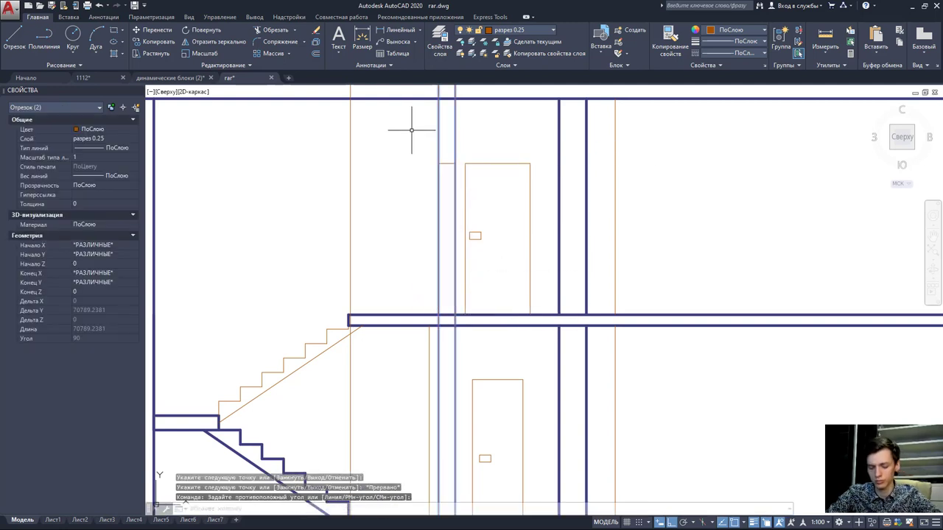
key("Escape")
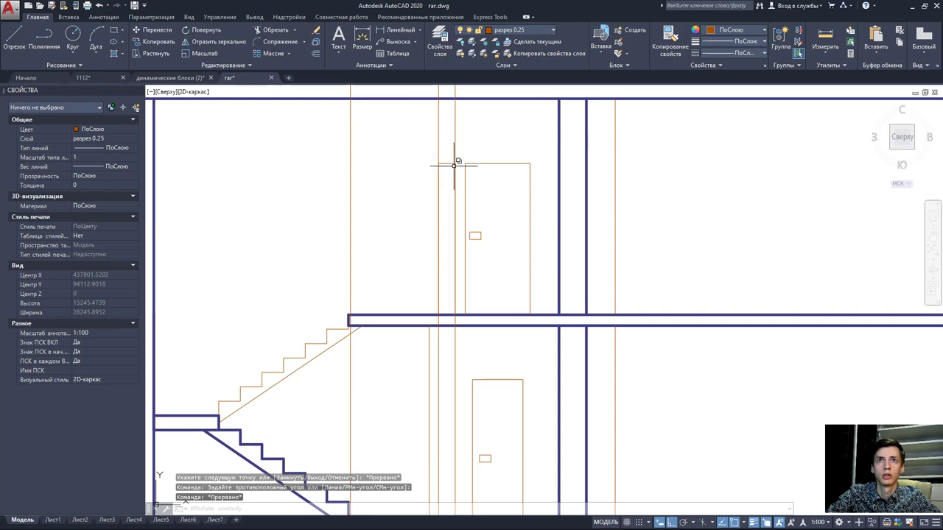
scroll(455, 147, "up", 2)
left_click(454, 146)
scroll(455, 147, "down", 5)
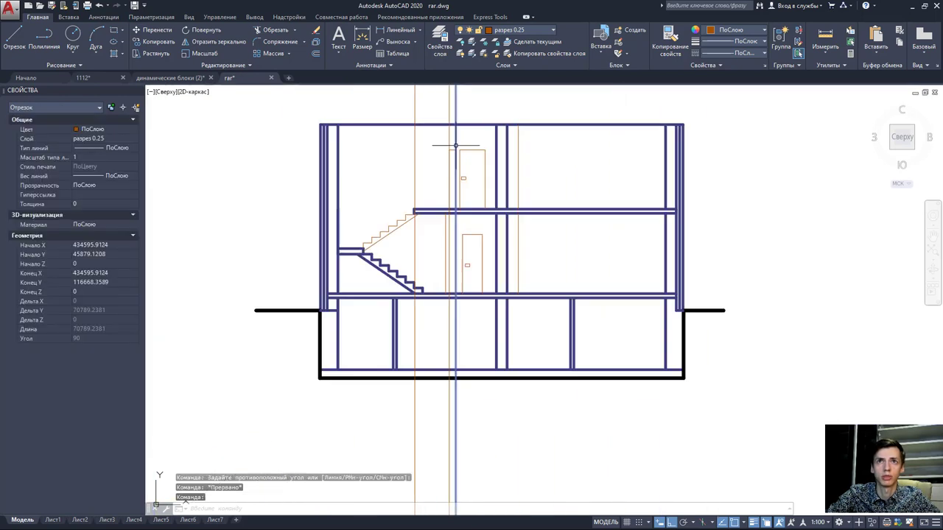
scroll(471, 297, "down", 5)
scroll(472, 297, "up", 5)
scroll(425, 355, "up", 3)
scroll(425, 355, "up", 4)
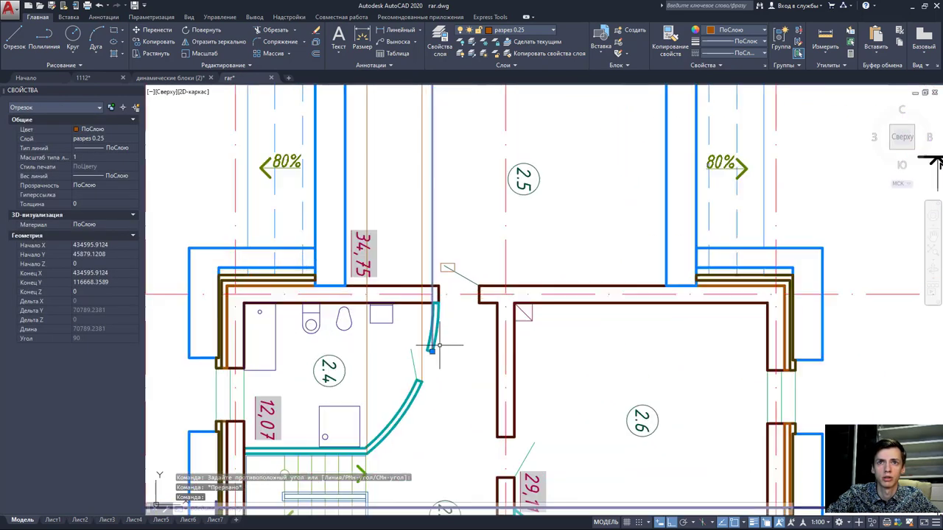
scroll(443, 338, "up", 1)
scroll(442, 338, "down", 1)
scroll(443, 338, "down", 4)
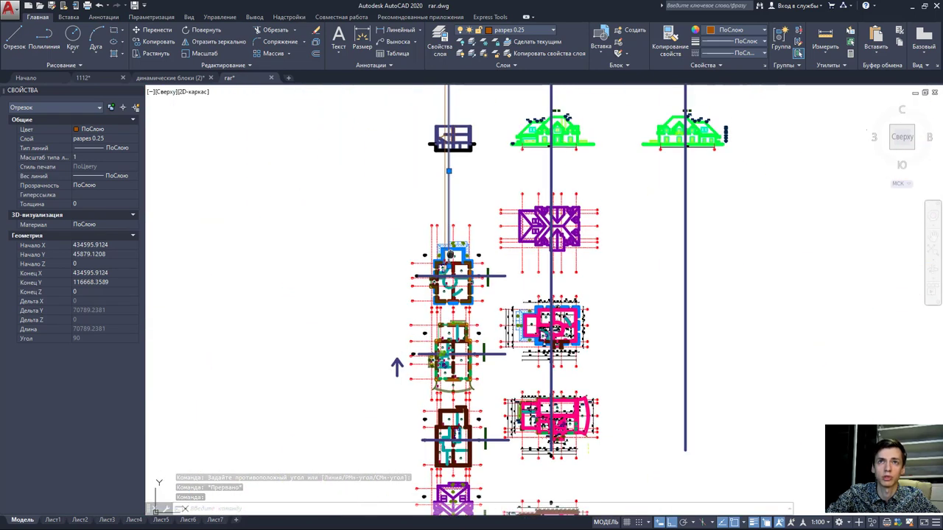
scroll(459, 216, "up", 3)
scroll(400, 389, "up", 4)
scroll(400, 389, "up", 4)
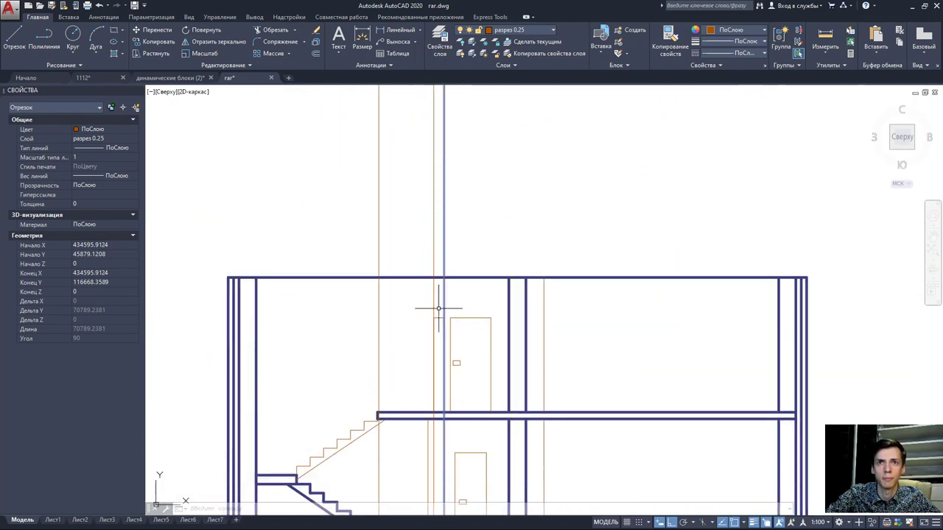
key("Delete")
- Pan and zoom back to the building section
middle_click_drag(452, 324, 457, 302)
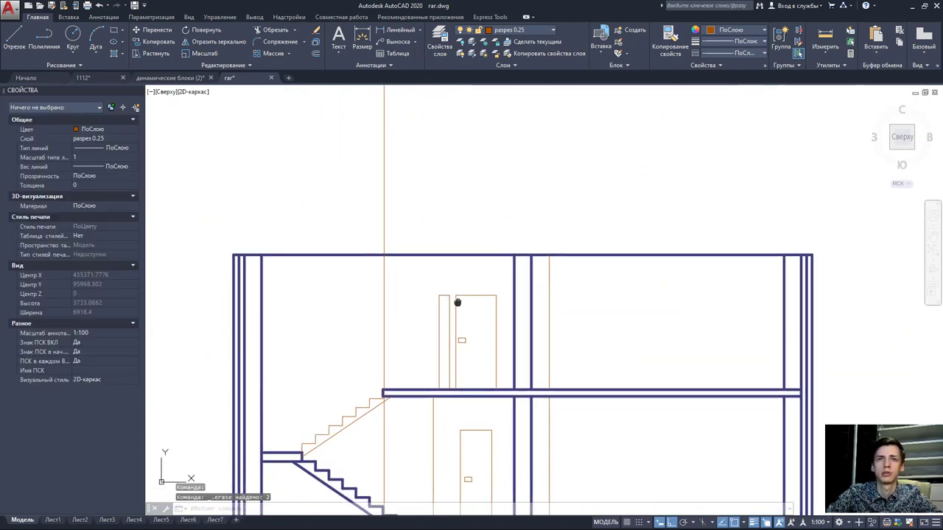
scroll(441, 294, "down", 3)
scroll(449, 248, "down", 5)
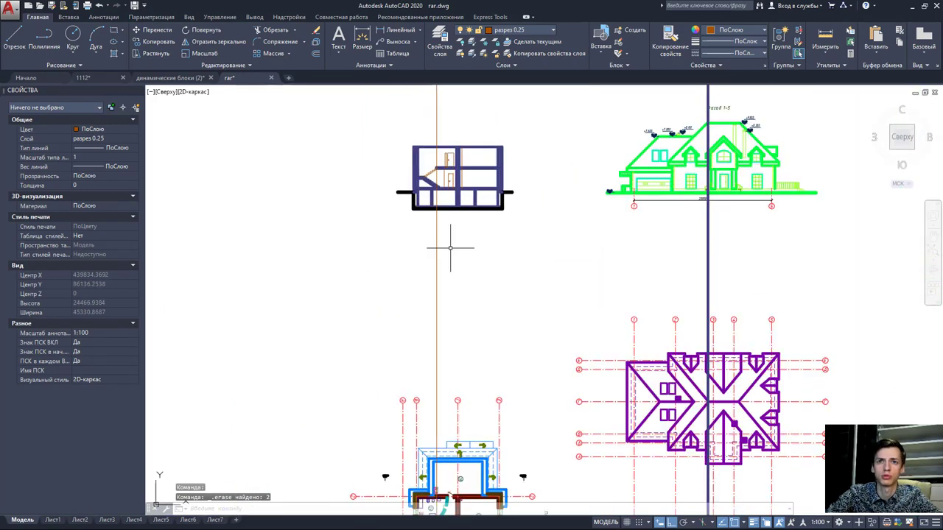
scroll(448, 441, "up", 1)
scroll(447, 440, "up", 4)
scroll(448, 440, "up", 2)
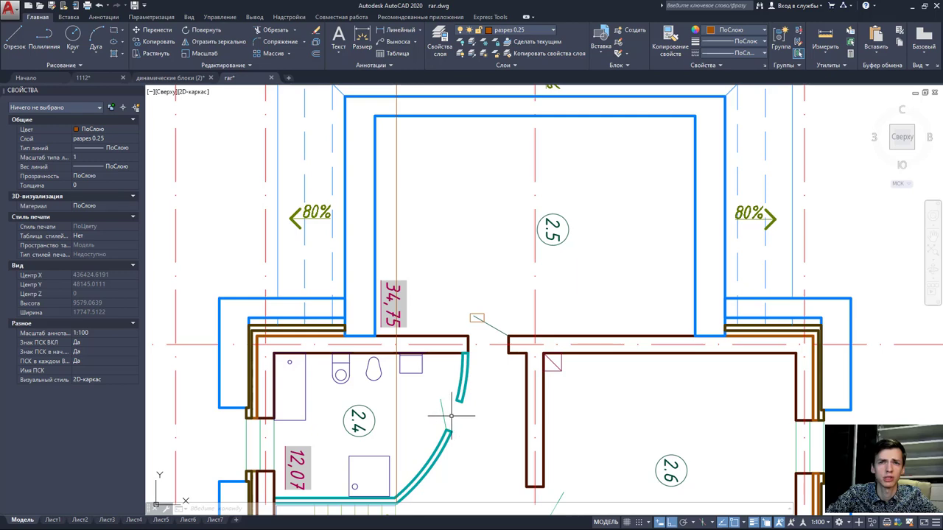
scroll(472, 368, "down", 5)
middle_click_drag(662, 369, 439, 469)
scroll(440, 469, "up", 4)
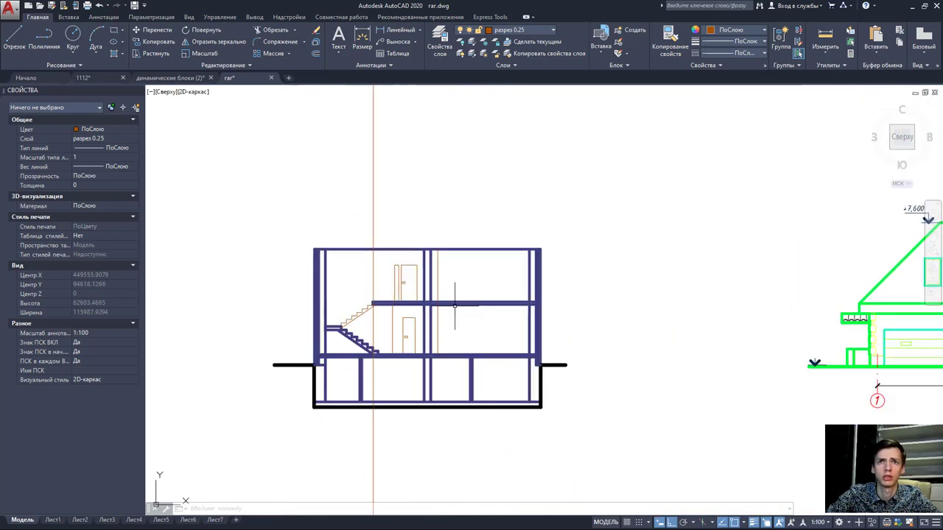
scroll(378, 282, "up", 3)
scroll(377, 282, "up", 4)
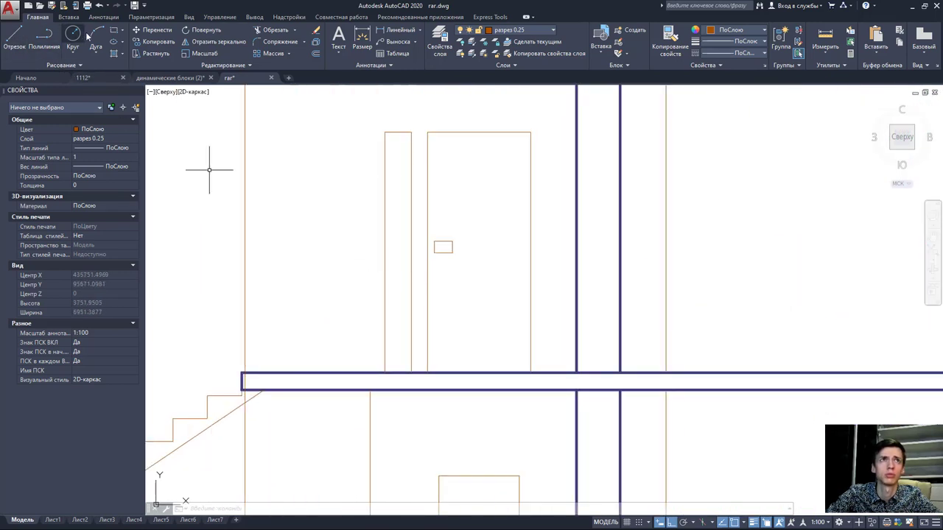
- Draw a small handle rectangle in the narrow panel beside the upper-floor door
left_click(114, 32)
scroll(402, 251, "up", 2)
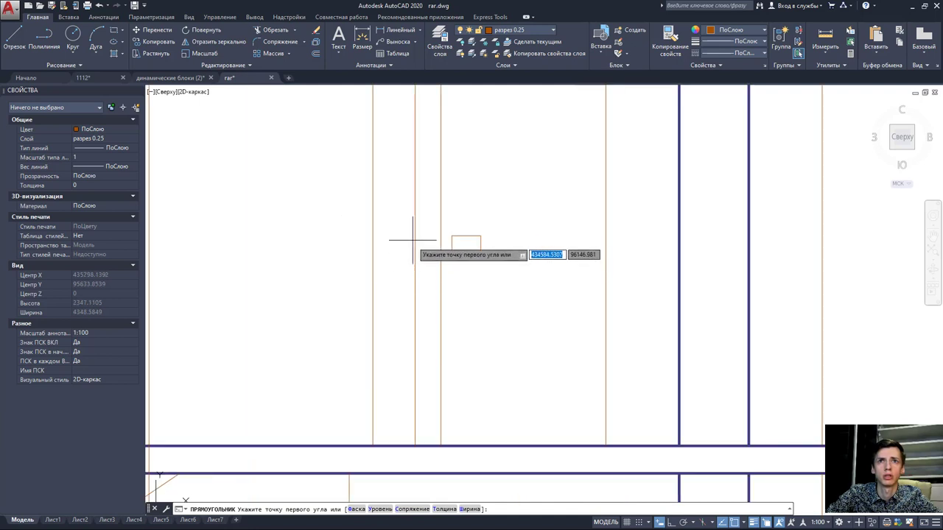
left_click(407, 238)
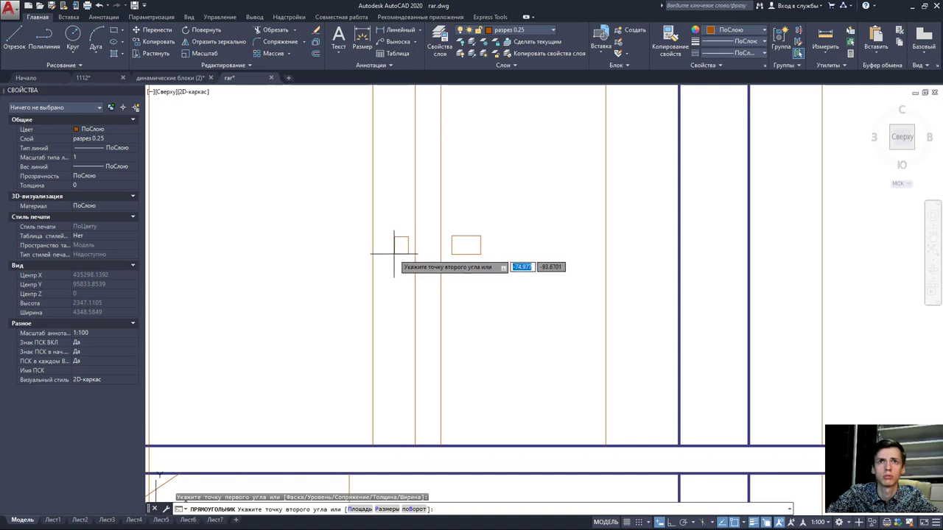
key("Escape")
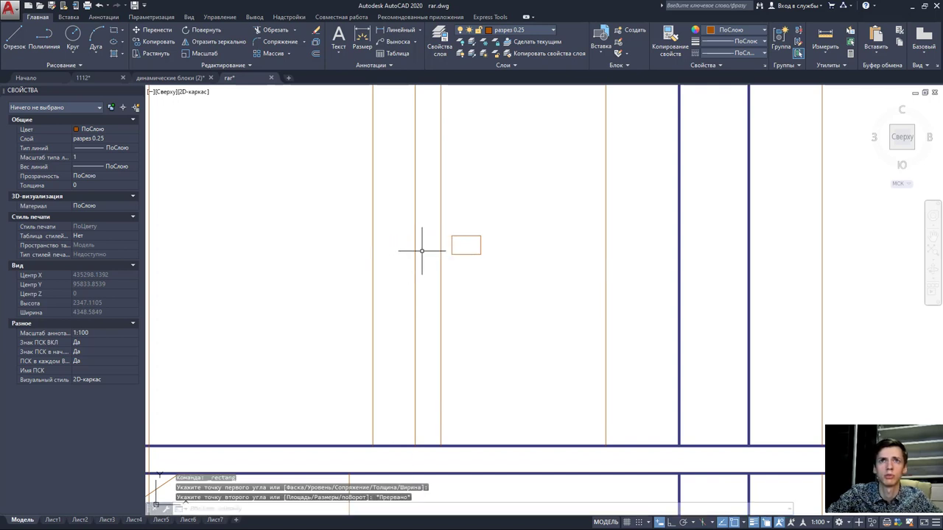
key("space")
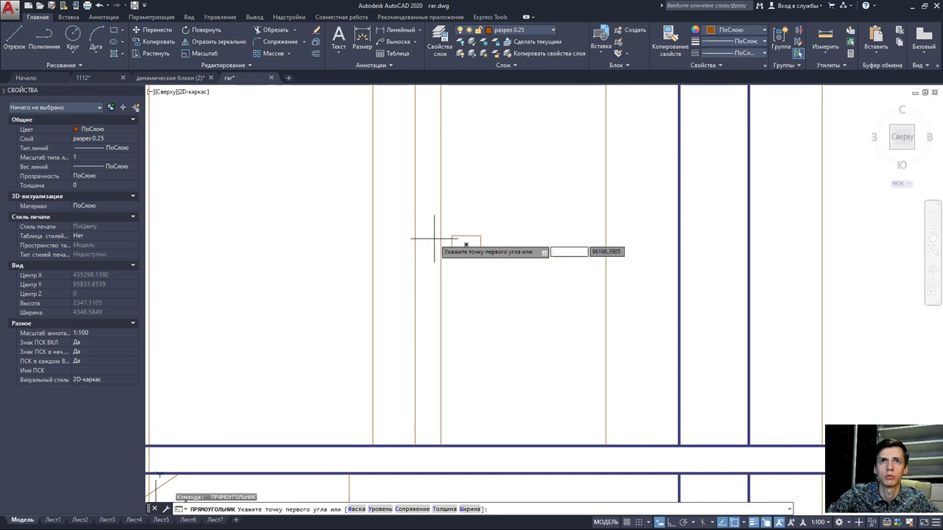
scroll(450, 241, "up", 4)
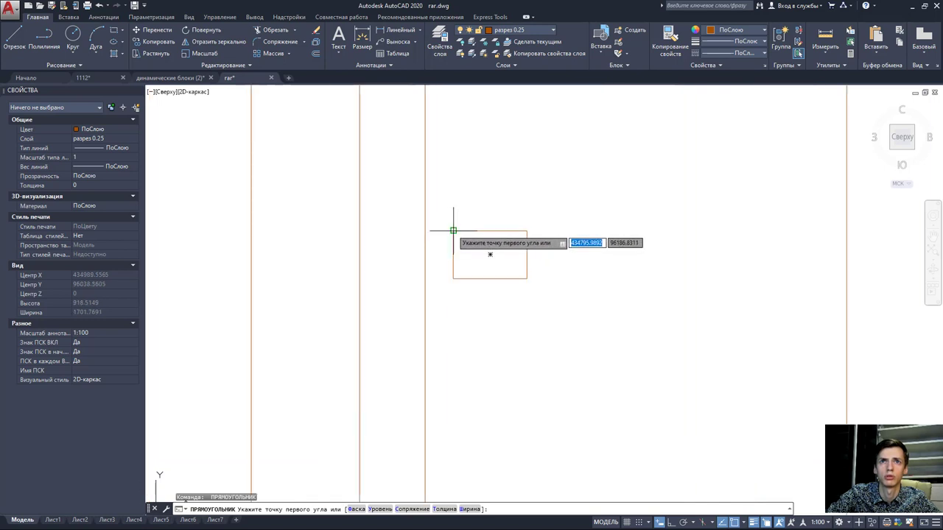
left_click(340, 231)
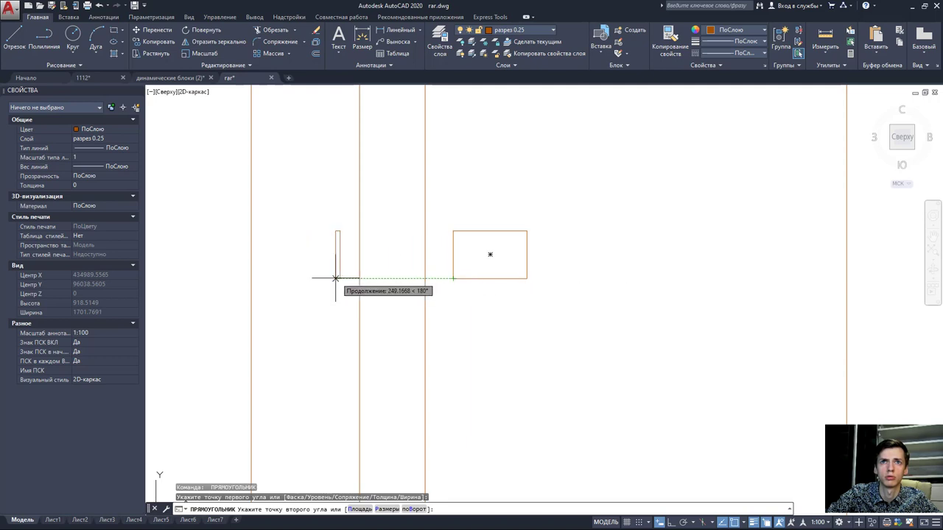
key("Escape")
scroll(326, 273, "down", 3)
scroll(337, 268, "down", 3)
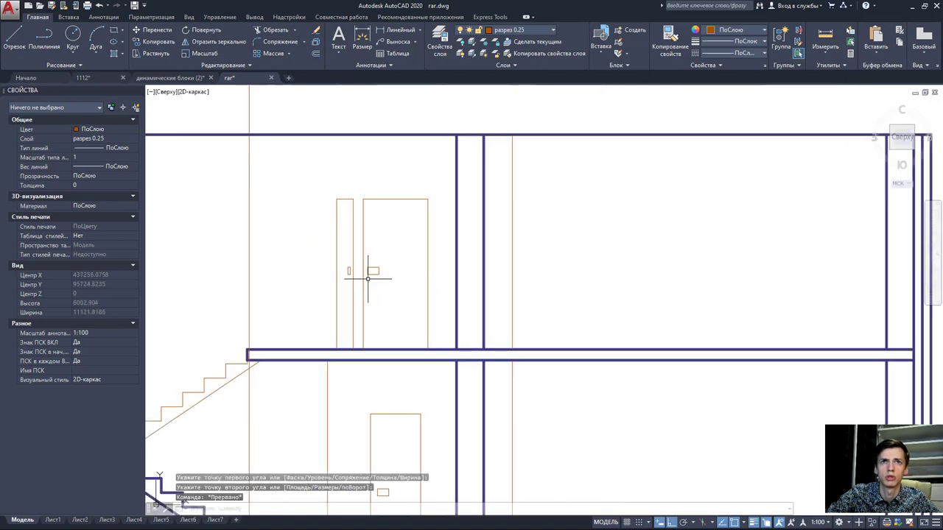
scroll(358, 269, "down", 3)
scroll(419, 274, "up", 2)
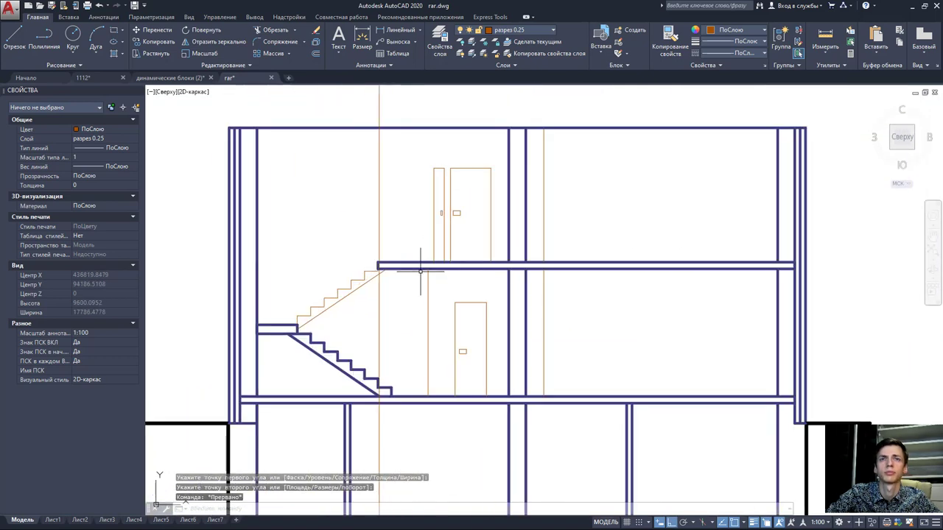
- Trim the line segment between the floors against the section's 37 lines
left_click(380, 203)
scroll(394, 190, "down", 2)
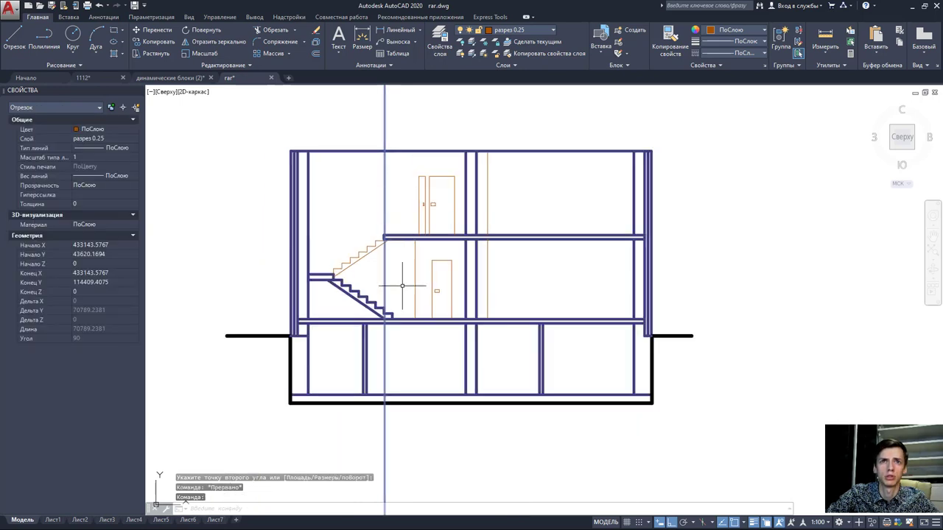
scroll(406, 297, "down", 3)
left_click(406, 329)
left_click(362, 147)
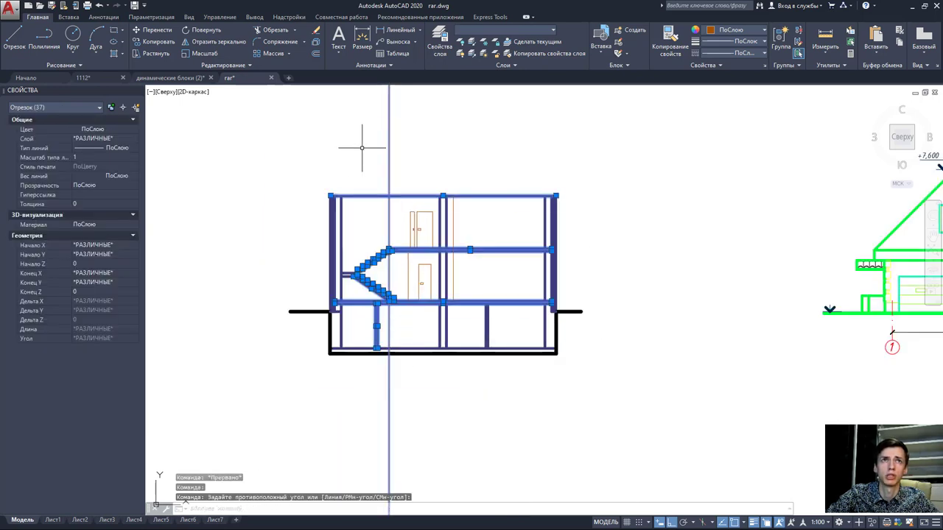
left_click(276, 30)
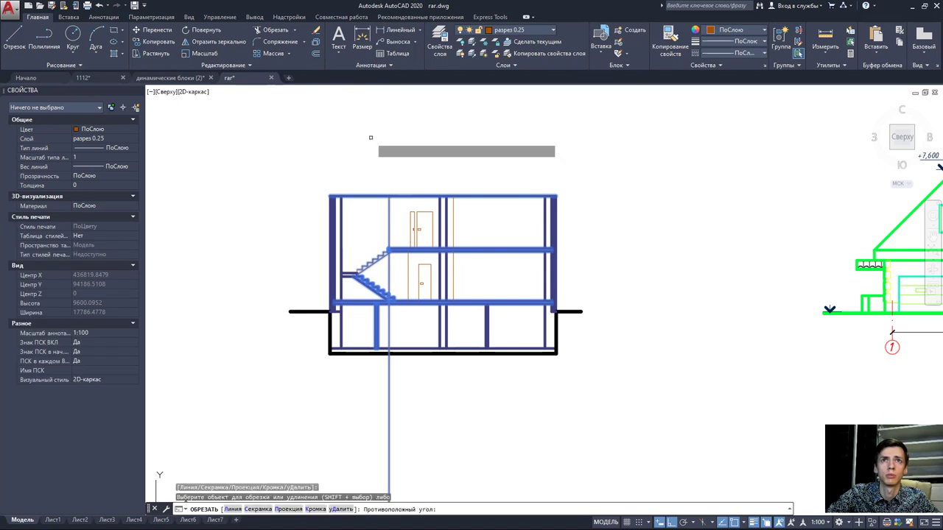
left_click(388, 271)
scroll(391, 317, "up", 8)
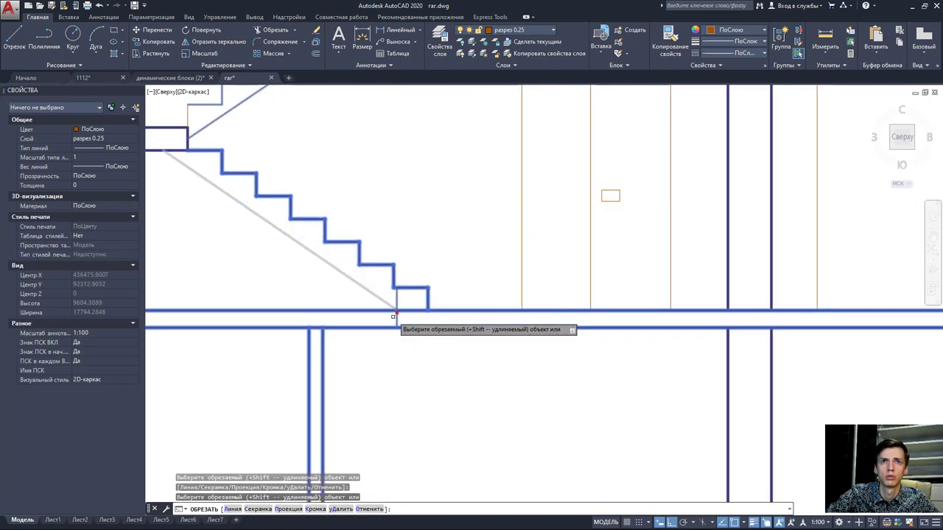
key("Escape")
- Erase the leftover line under the stair
left_click(396, 297)
key("Delete")
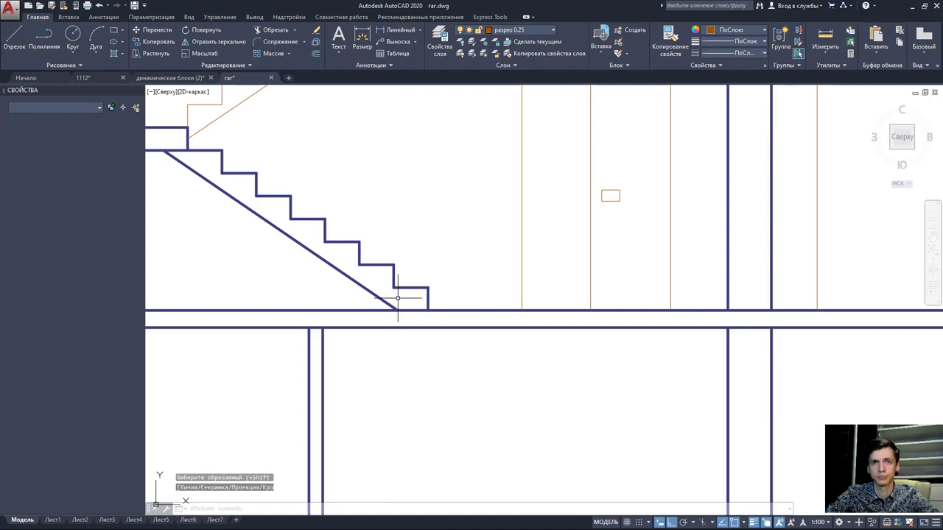
scroll(447, 295, "down", 3)
scroll(466, 287, "down", 2)
scroll(442, 214, "up", 3)
scroll(435, 195, "up", 3)
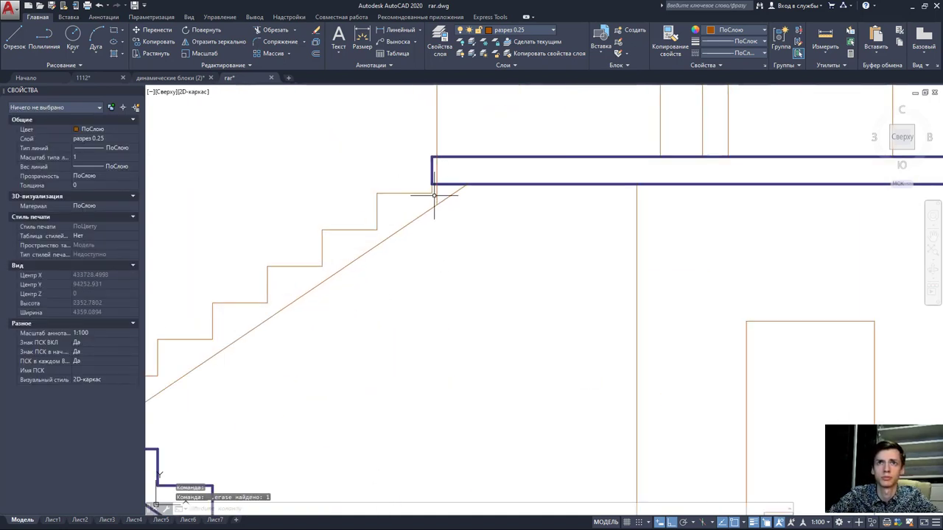
- Try grip-stretching the vertical line at the stair top, then cancel and shift the view
left_click(437, 200)
left_click(437, 204)
scroll(482, 166, "down", 4)
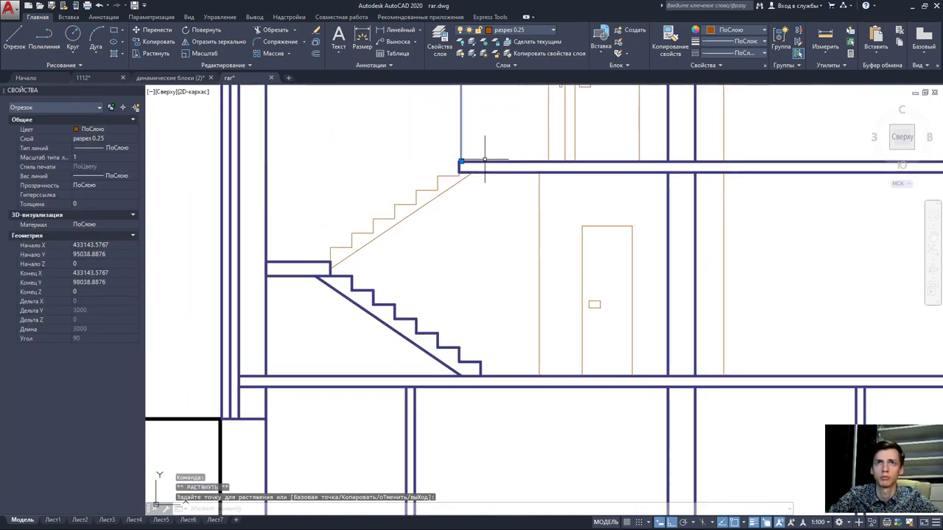
scroll(497, 162, "down", 4)
key("Escape")
middle_click_drag(500, 160, 480, 240)
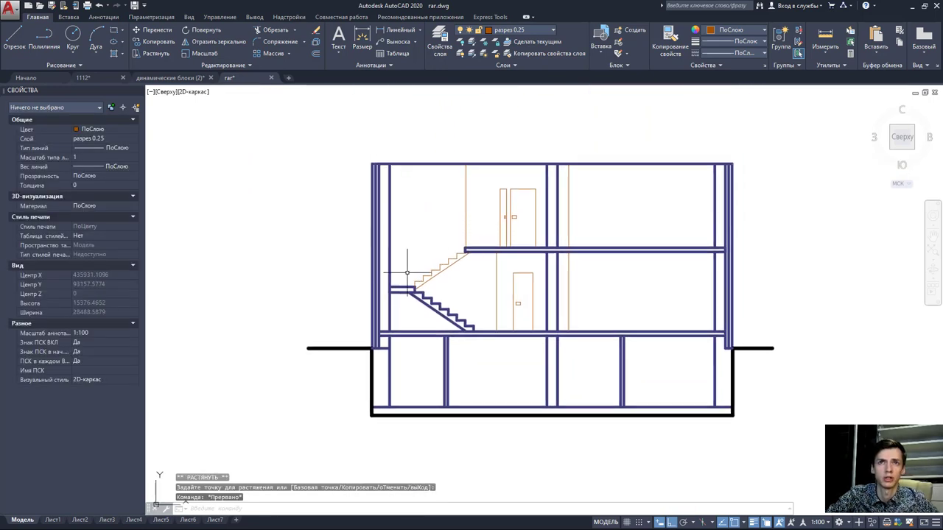
scroll(450, 256, "down", 3)
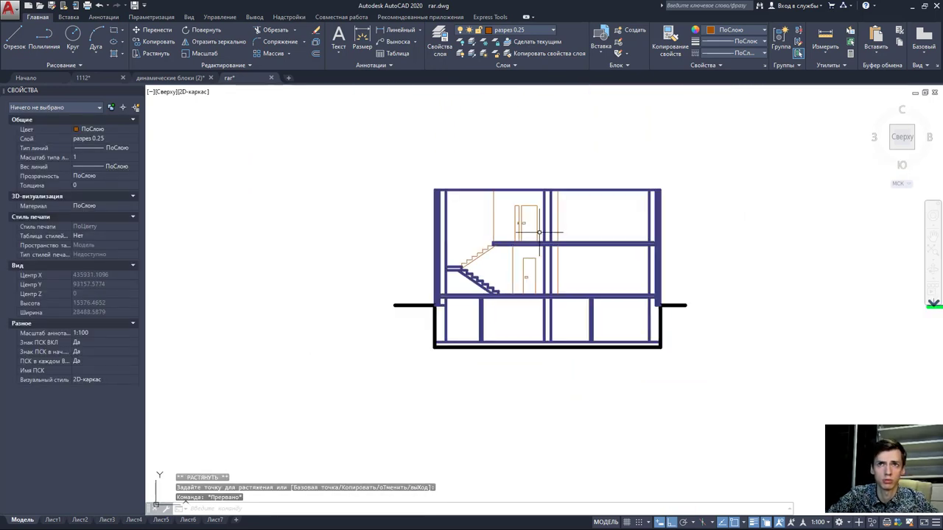
middle_click_drag(450, 256, 511, 185)
scroll(511, 185, "up", 3)
scroll(488, 239, "up", 5)
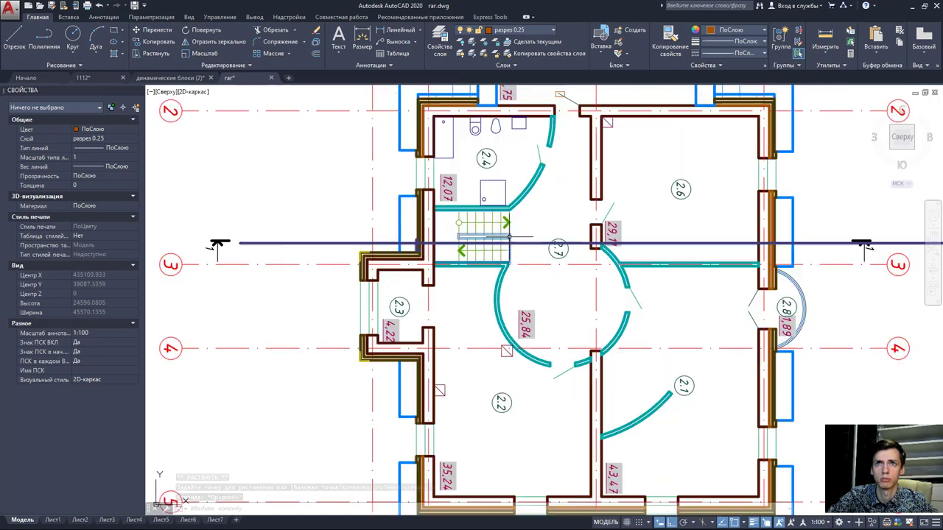
scroll(513, 238, "up", 2)
scroll(513, 238, "down", 2)
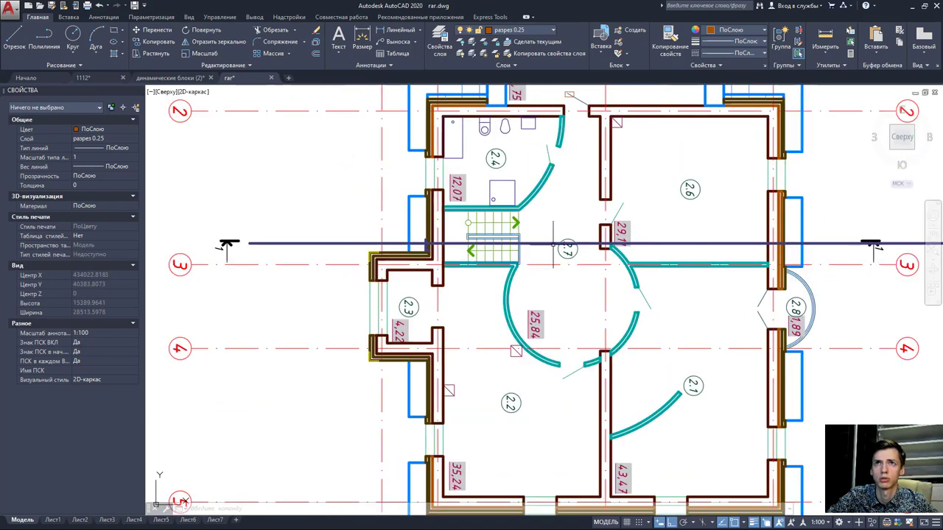
mouse_move(547, 253)
middle_mouse_down()
mouse_move(511, 260)
mouse_move(455, 402)
middle_mouse_up()
scroll(511, 260, "down", 2)
scroll(511, 260, "down", 1)
scroll(500, 189, "up", 4)
scroll(499, 206, "up", 3)
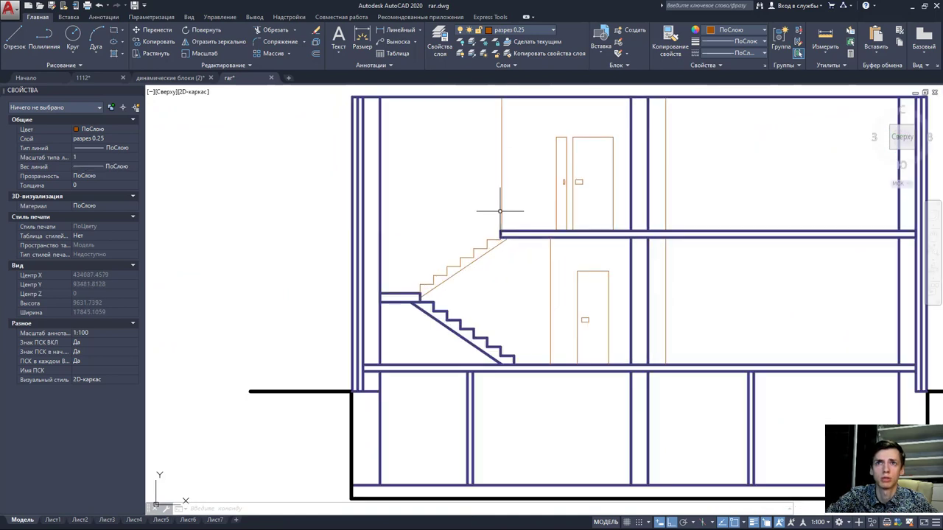
scroll(529, 197, "down", 3)
scroll(567, 216, "down", 3)
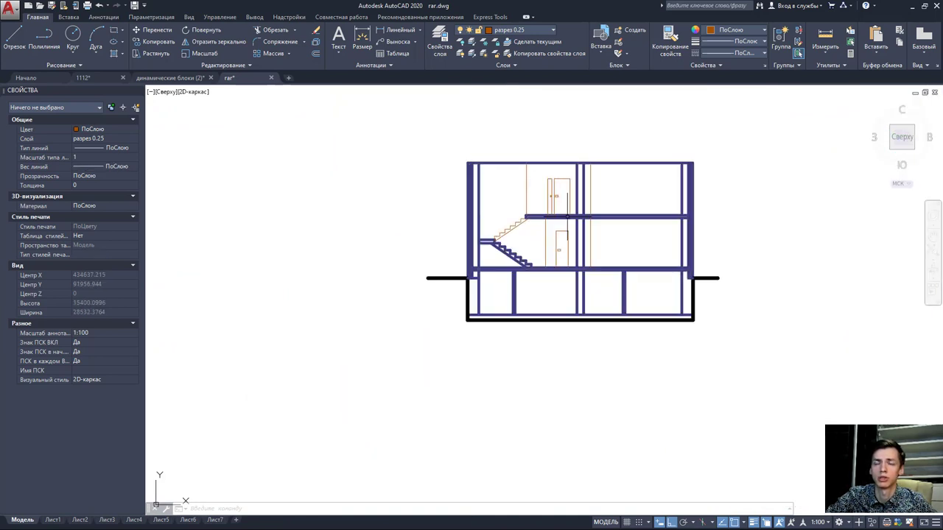
scroll(559, 217, "down", 1)
scroll(545, 218, "up", 1)
scroll(538, 217, "up", 3)
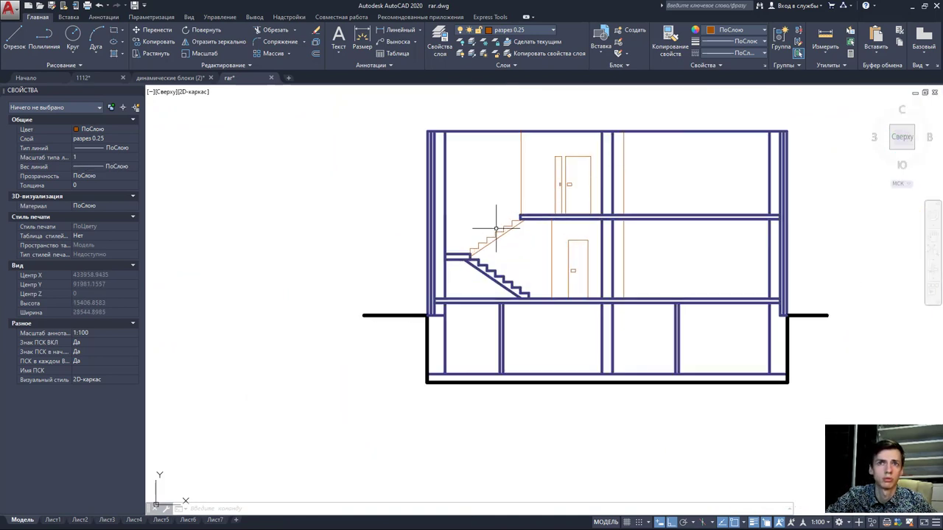
scroll(429, 293, "down", 3)
scroll(442, 332, "down", 3)
scroll(449, 389, "up", 2)
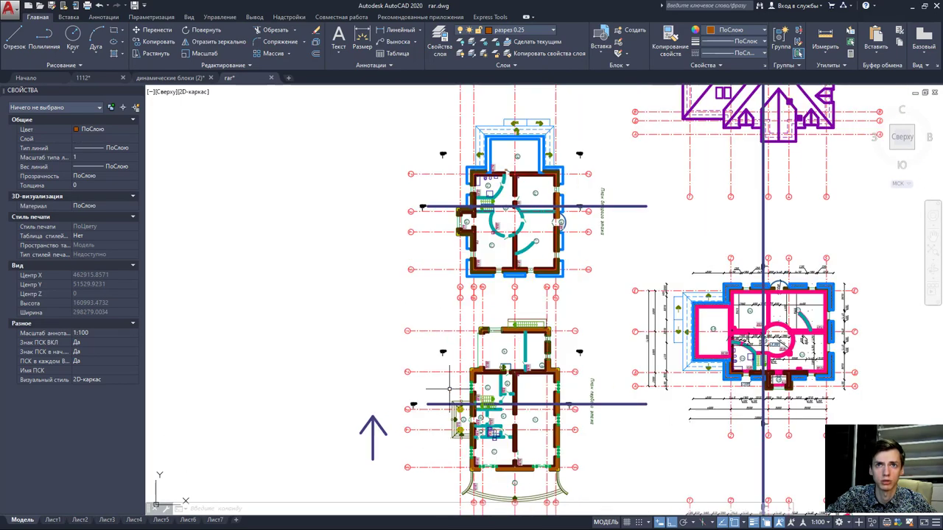
scroll(467, 287, "up", 1)
scroll(484, 252, "up", 2)
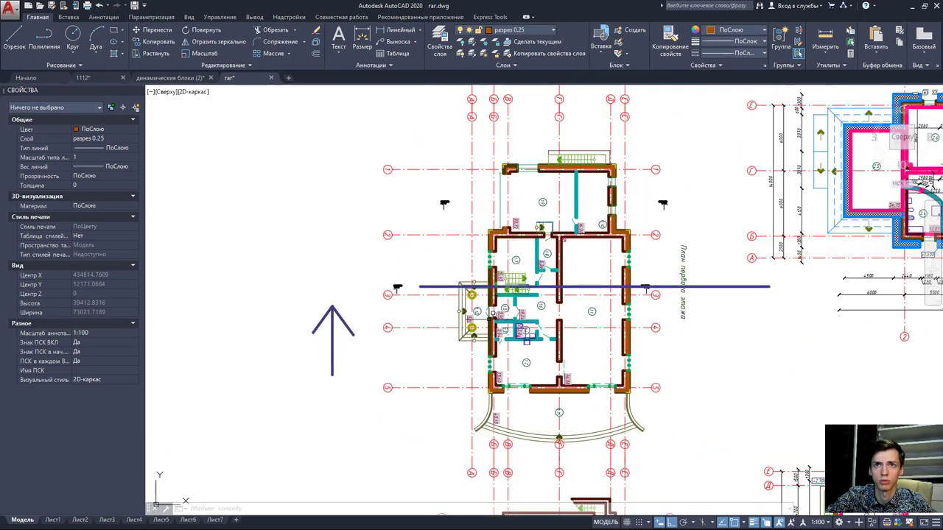
scroll(521, 314, "down", 2)
scroll(521, 313, "down", 2)
scroll(516, 257, "up", 5)
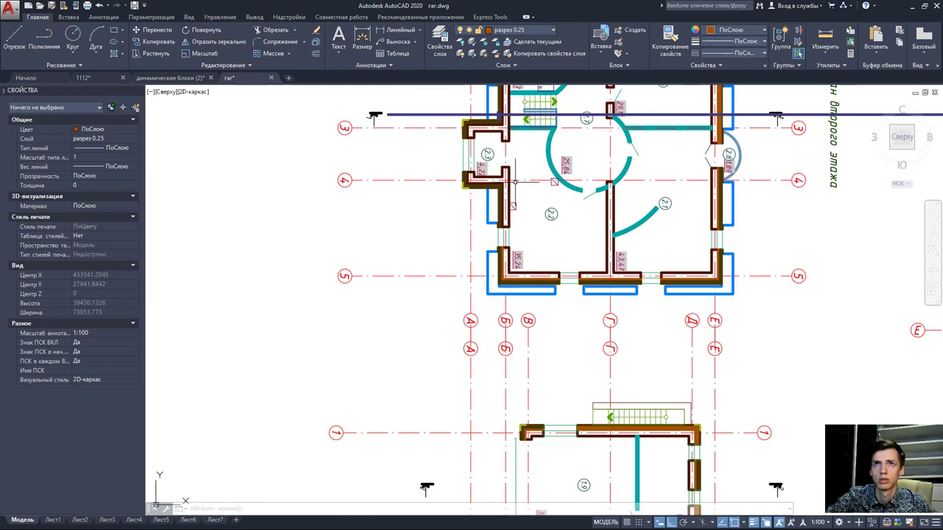
scroll(524, 218, "down", 3)
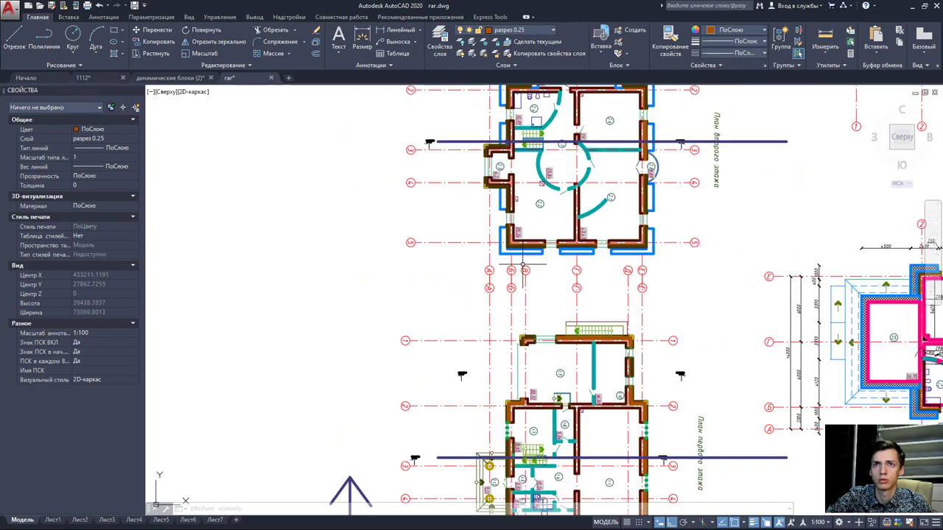
middle_click_drag(523, 251, 546, 403)
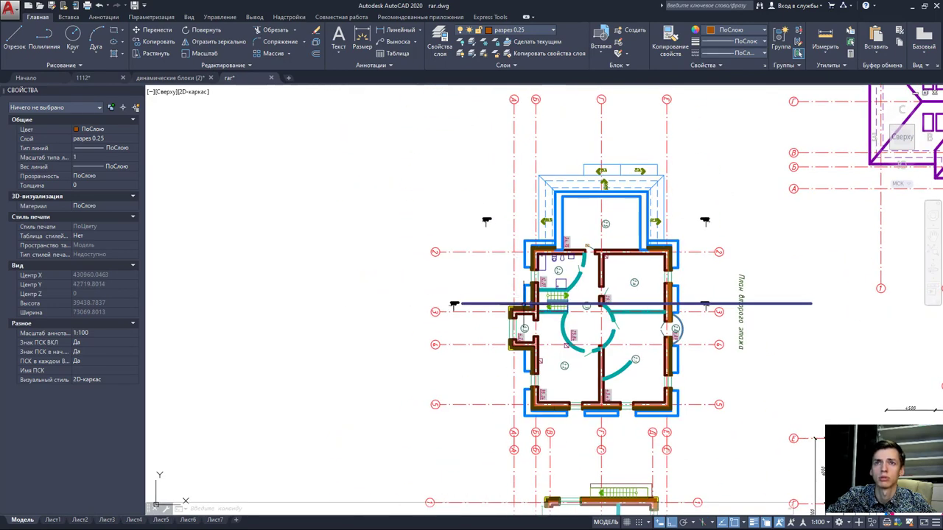
scroll(516, 243, "down", 4)
scroll(515, 243, "up", 4)
scroll(527, 273, "up", 3)
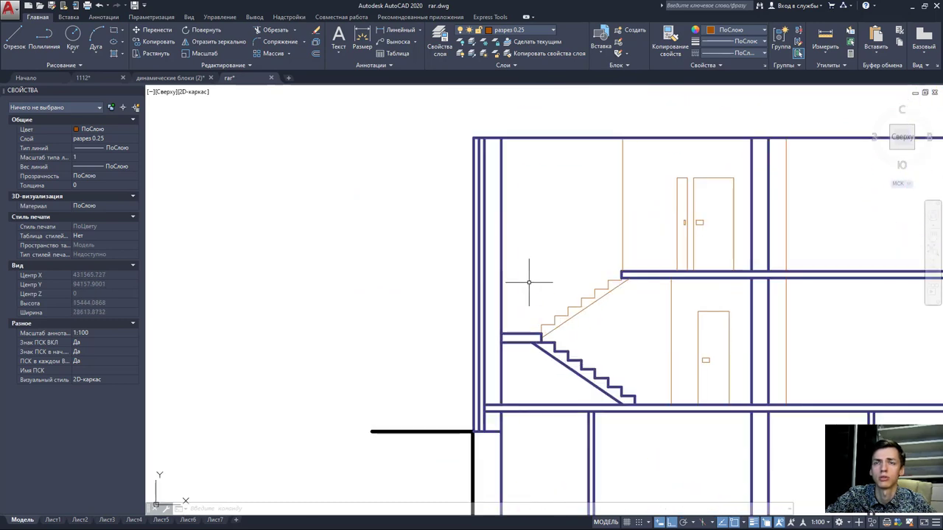
scroll(533, 281, "down", 1)
scroll(532, 281, "down", 4)
scroll(530, 279, "up", 4)
scroll(543, 275, "up", 3)
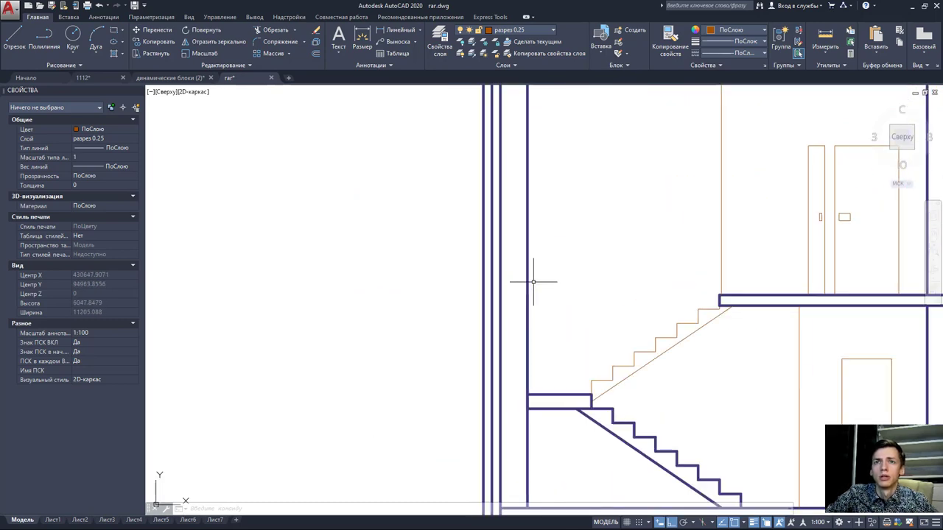
scroll(516, 265, "down", 3)
- Draw a 1200-high, 60-wide post outline from the upper slab corner
left_click(17, 32)
scroll(604, 287, "up", 3)
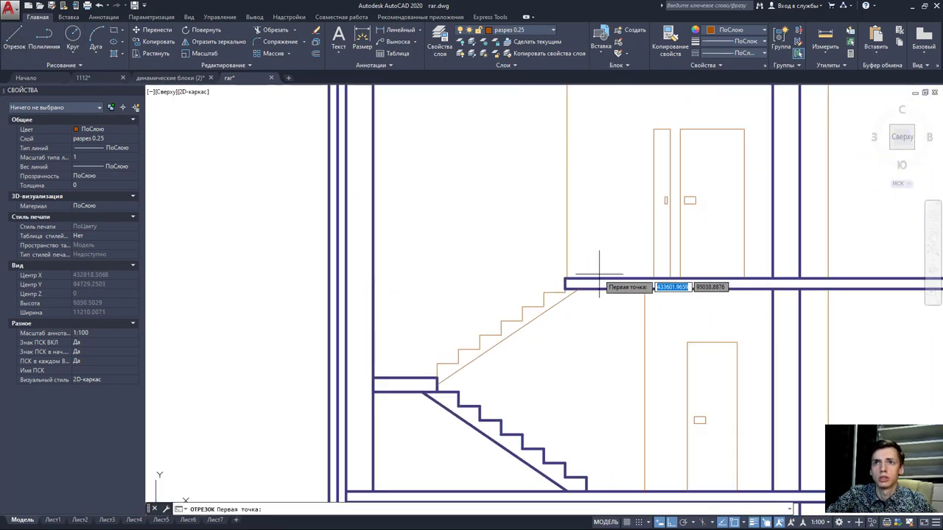
scroll(564, 277, "up", 1)
type("1200")
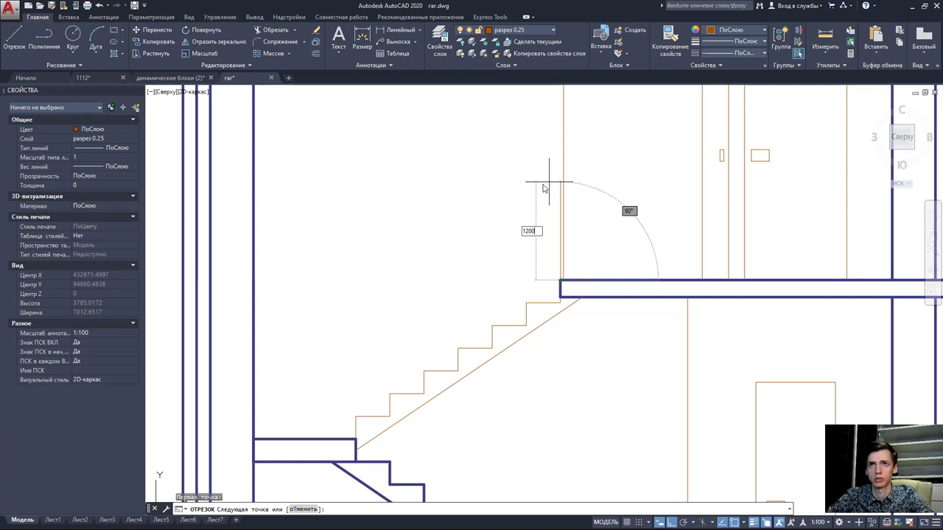
key("Return")
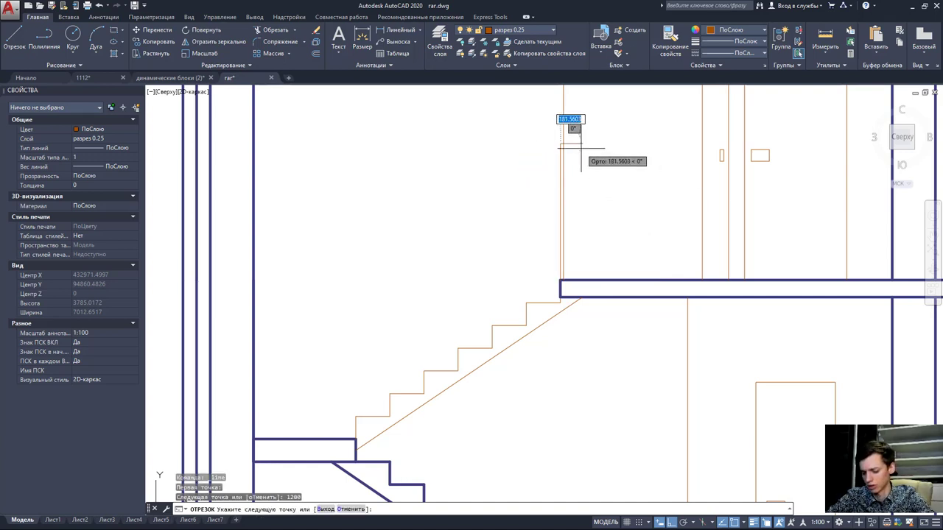
key("Return")
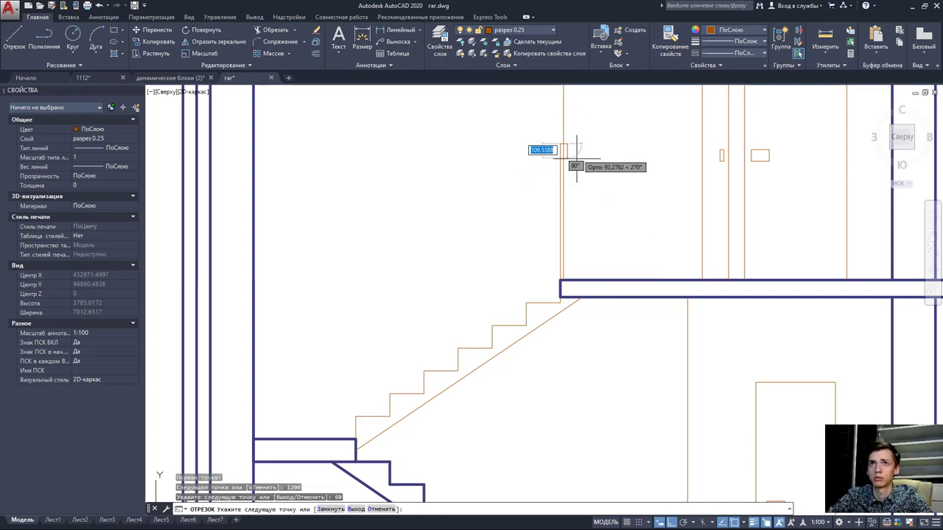
left_click(566, 280)
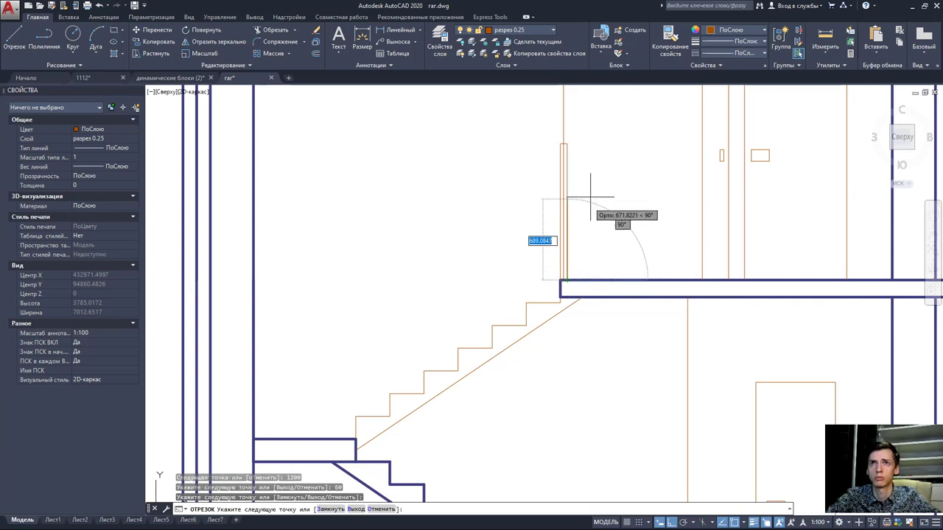
key("Escape")
scroll(566, 166, "up", 2)
scroll(555, 163, "up", 2)
scroll(553, 163, "down", 3)
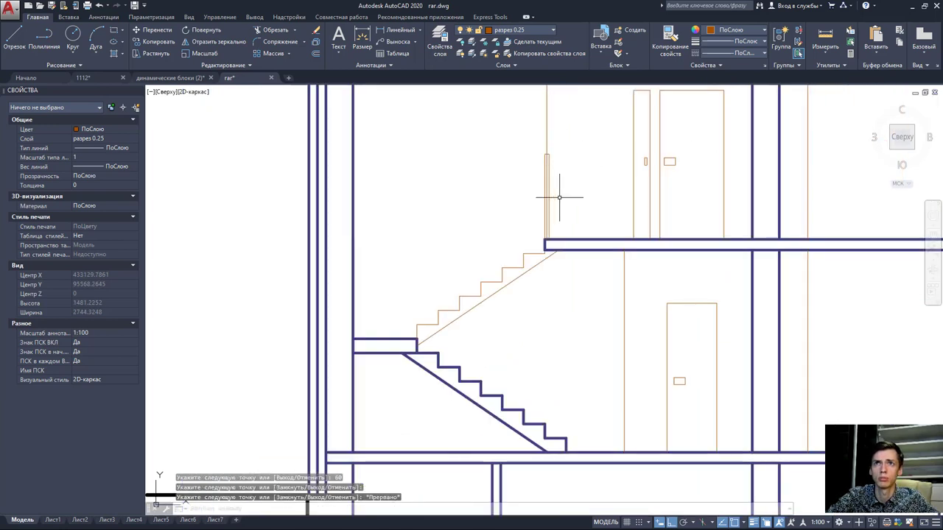
- Select the four vertical post lines for trimming, then cancel the trim
left_click(566, 228)
left_click(496, 133)
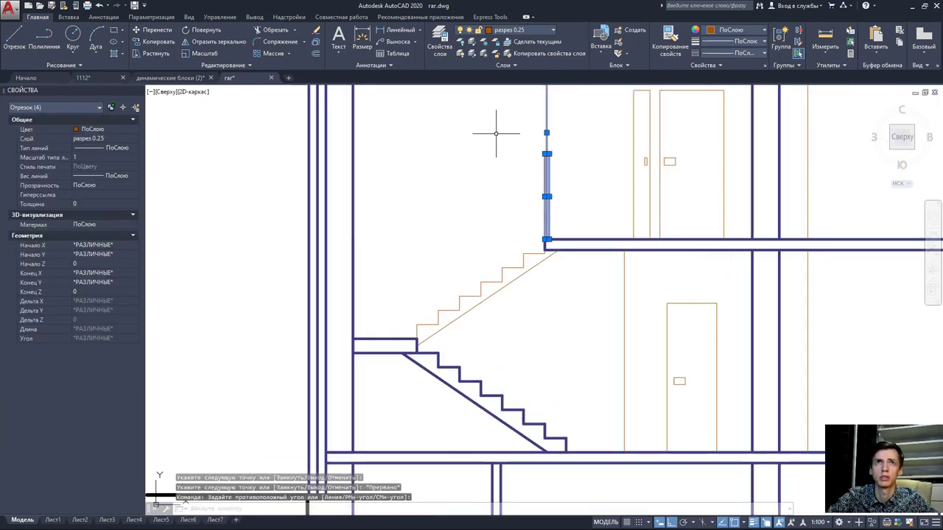
left_click(276, 29)
scroll(545, 158, "up", 2)
scroll(568, 179, "up", 2)
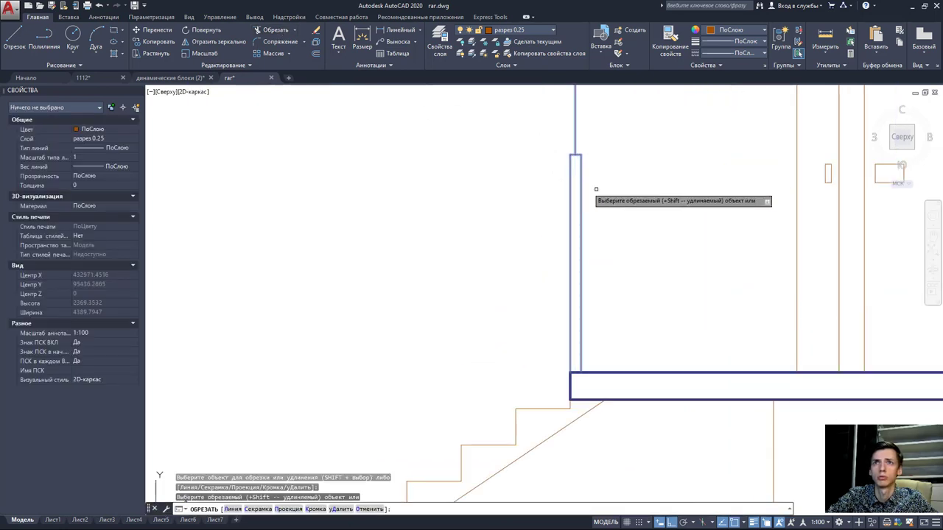
key("Escape")
scroll(559, 185, "down", 4)
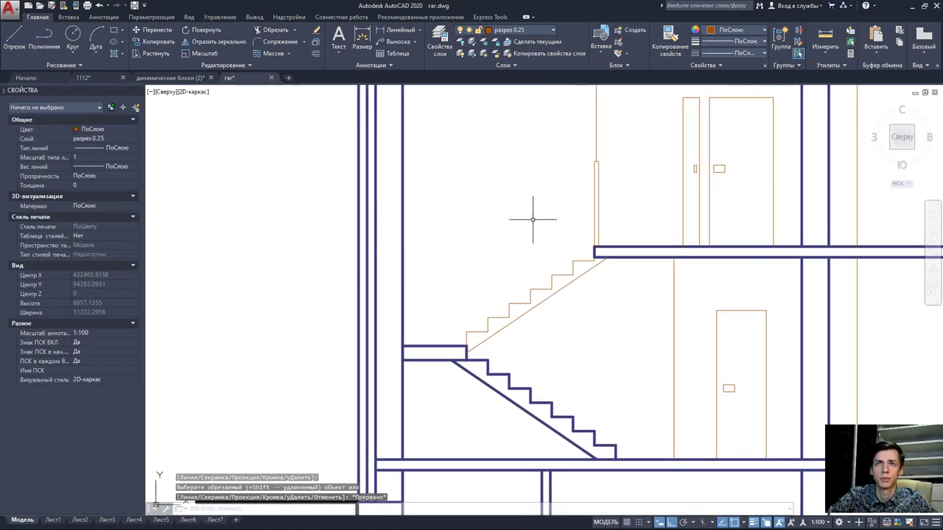
- Draw the 1200-high lower post and the sloped rail line up to the upper post
left_click(14, 35)
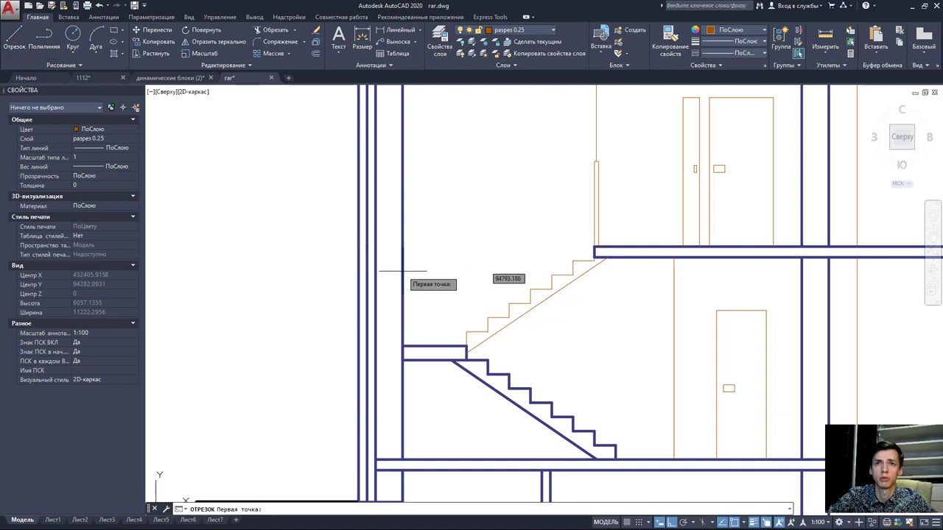
left_click(466, 331)
type("1200")
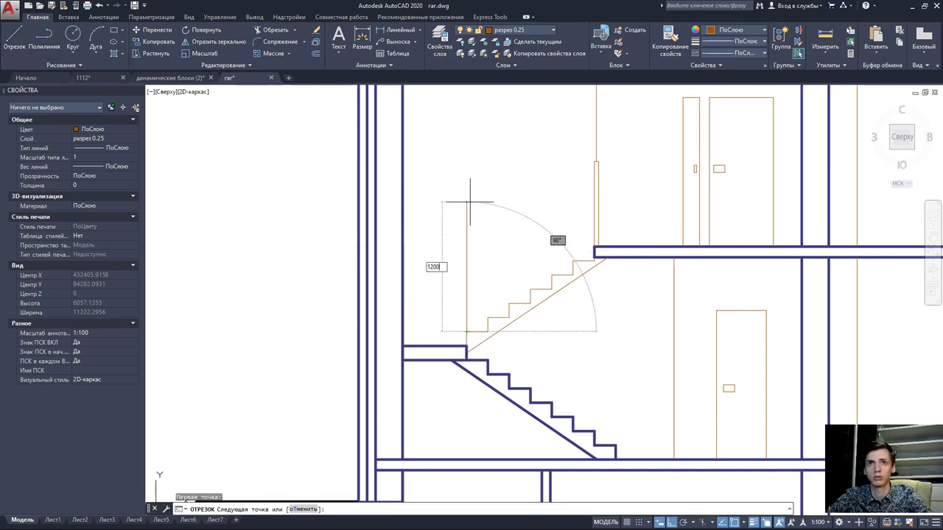
key("Return")
scroll(604, 159, "up", 2)
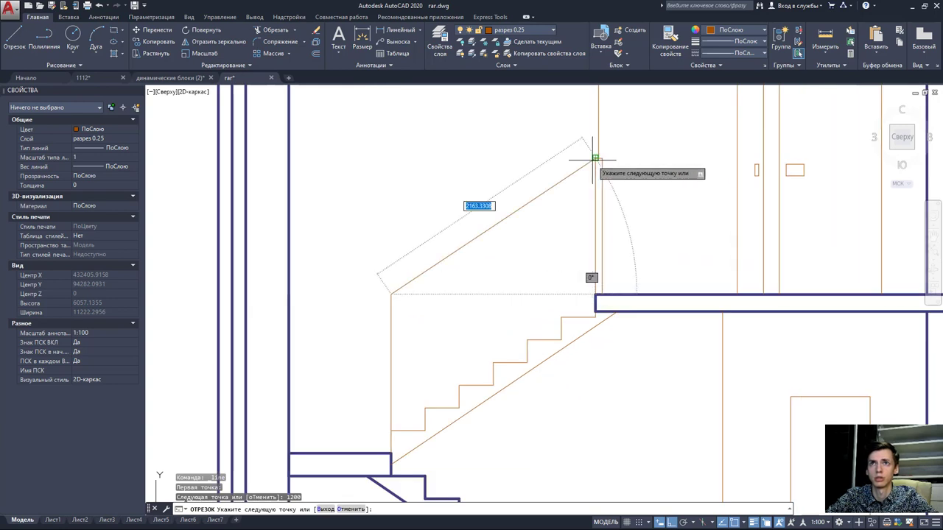
left_click(595, 159)
key("Escape")
- Delete the redundant vertical line at the upper post
left_click(595, 171)
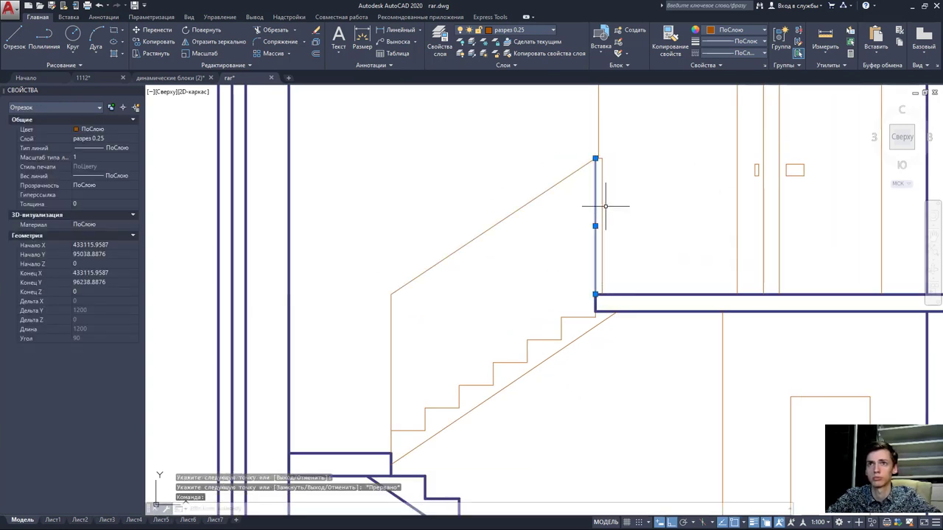
key("Escape")
left_click(601, 204)
key("Delete")
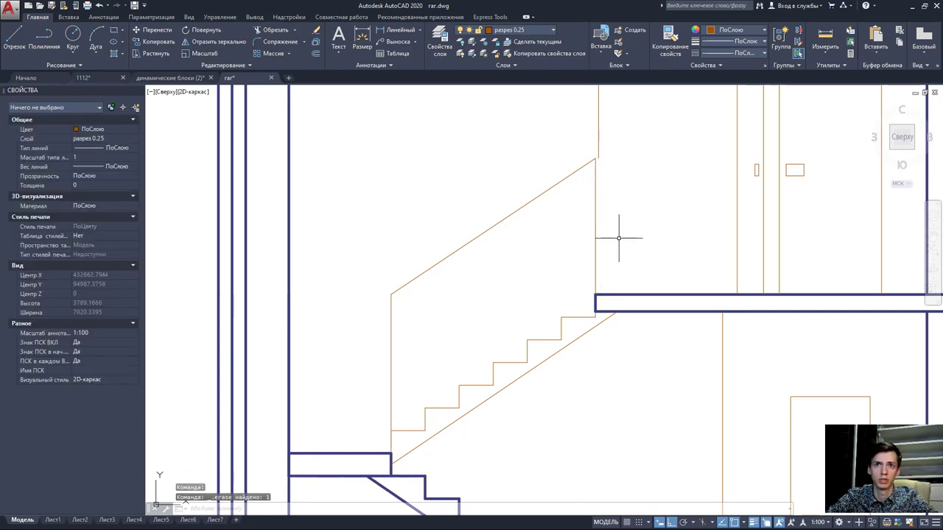
- Restore the diagonal handrail line with Ctrl+Z after deleting it by mistake
scroll(604, 241, "down", 2)
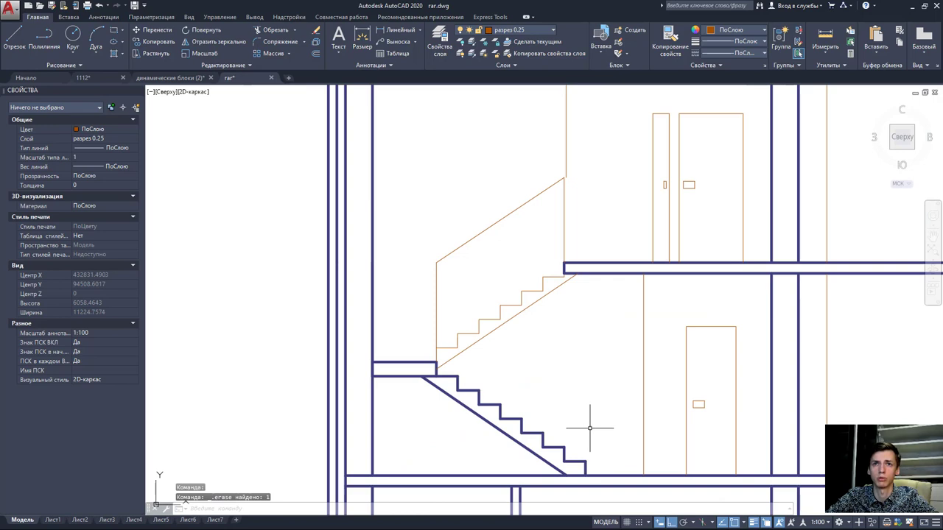
left_click_drag(469, 256, 444, 223)
key("Delete")
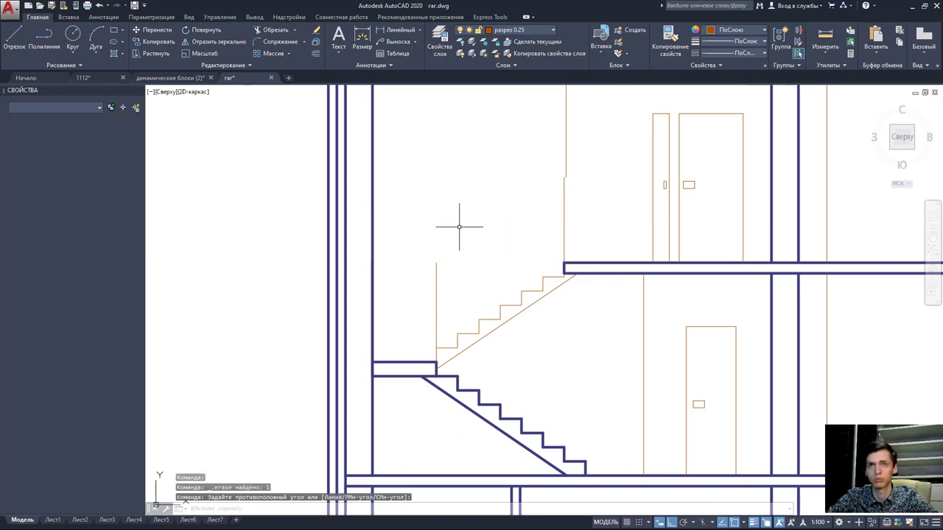
scroll(565, 179, "up", 2)
key("ctrl+z")
key("ctrl+z")
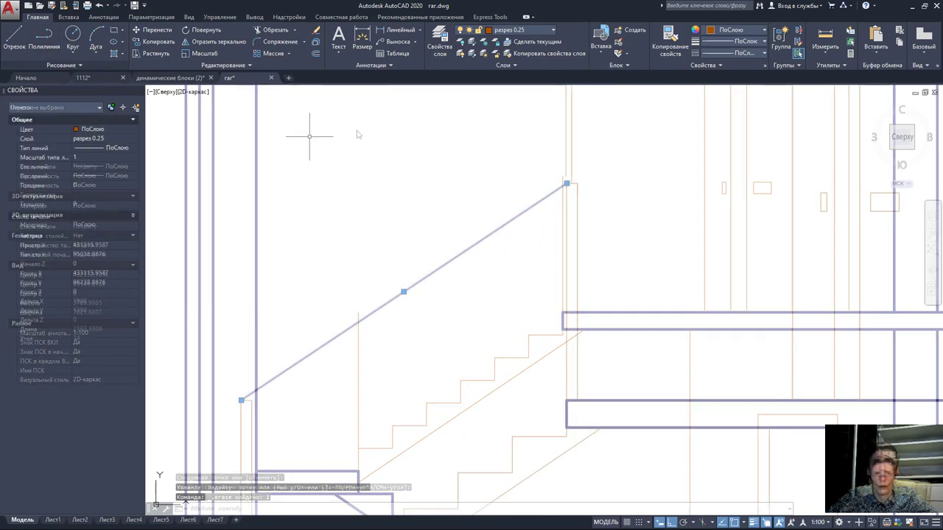
- Offset the diagonal handrail line 60 units below itself
type("o")
key("Return")
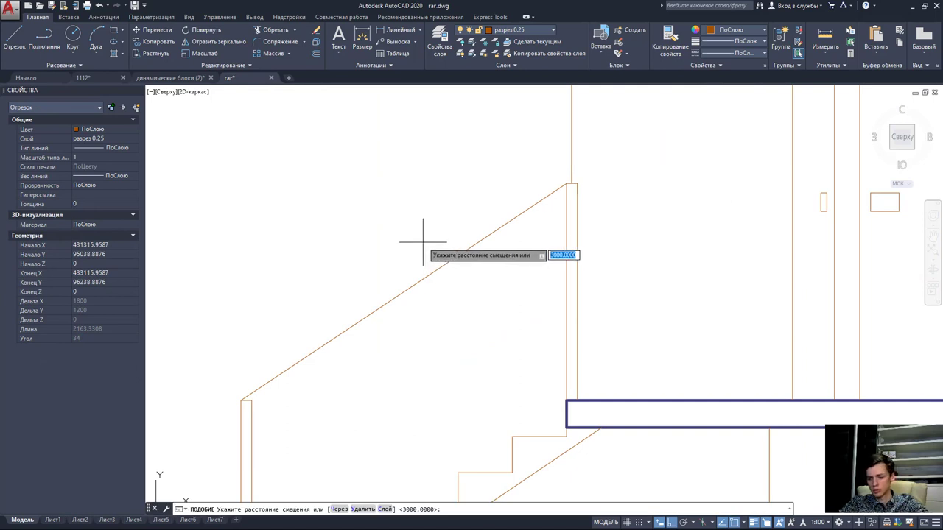
key("Return")
left_click(431, 264)
left_click(446, 274)
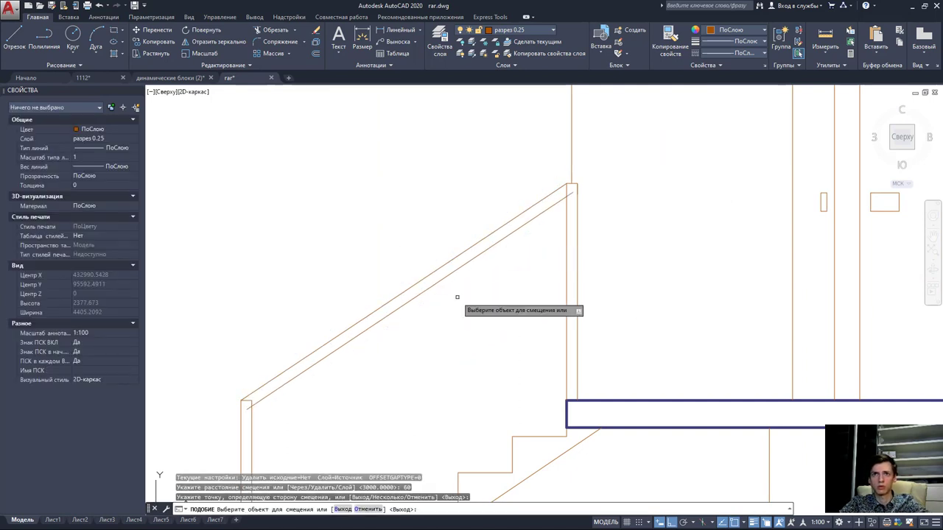
key("Escape")
key("Escape")
- Try stretching the new lower line's upper endpoint with polar tracking, then cancel
left_click(573, 192)
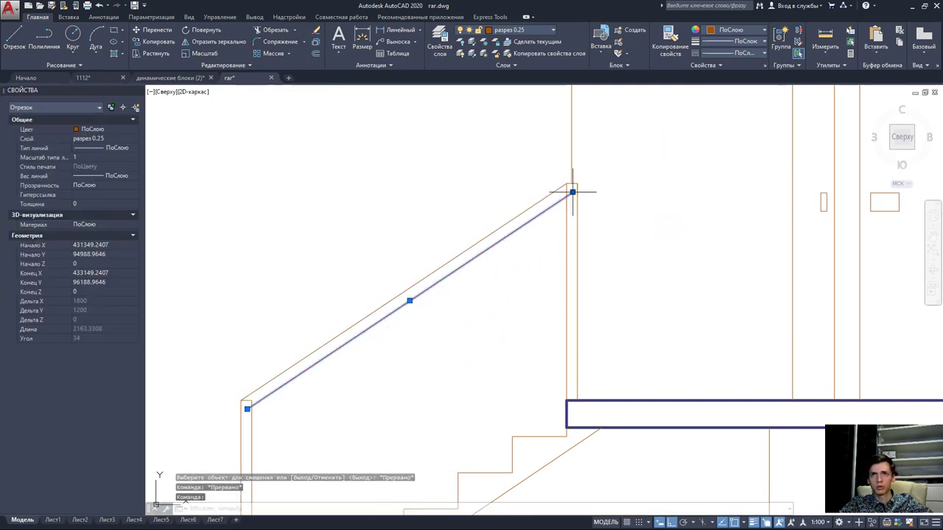
left_click(572, 192)
scroll(572, 193, "up", 2)
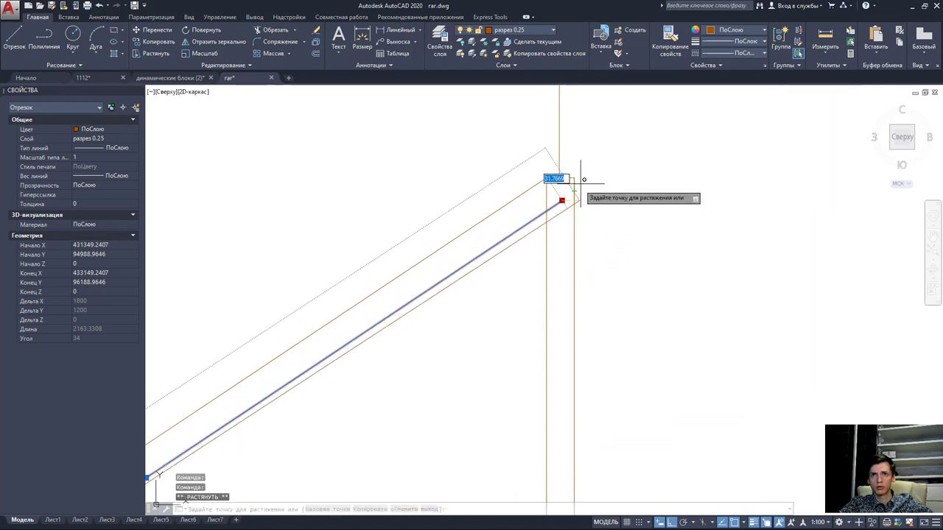
key("F10")
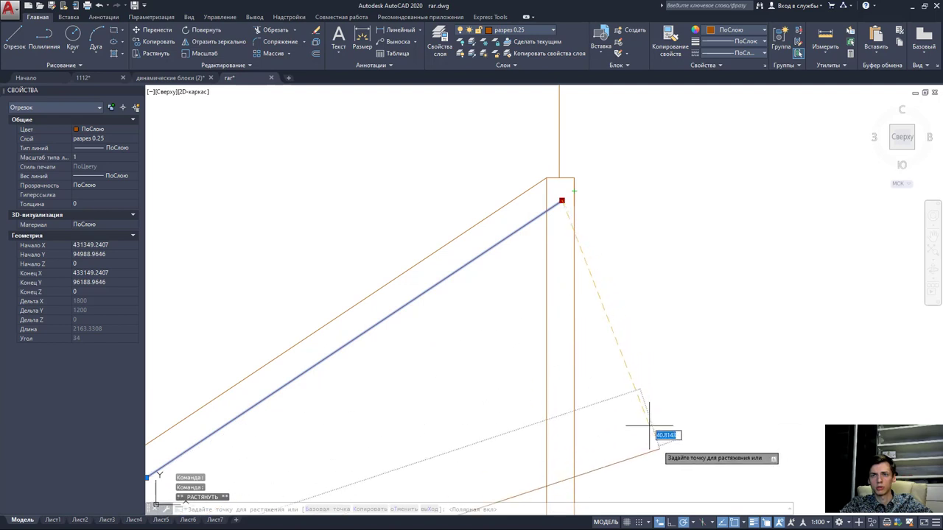
key("Escape")
left_click(562, 201)
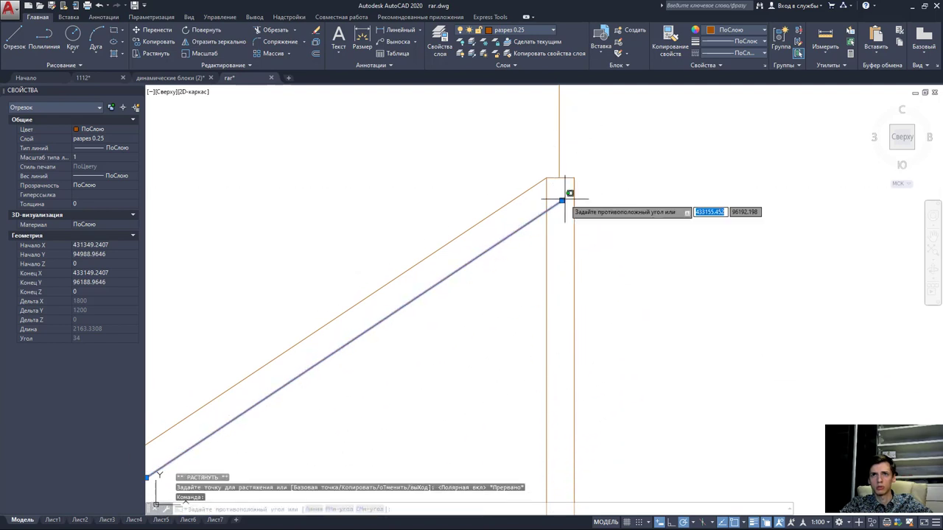
left_click(562, 201)
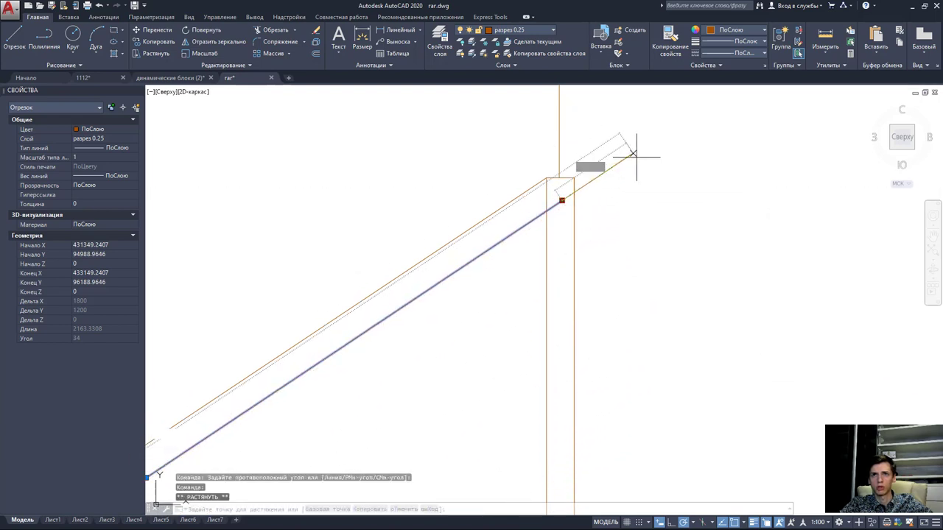
key("Escape")
middle_click_drag(631, 157, 652, 194)
- Extend the inner diagonal's lower end past the lower post
scroll(652, 194, "down", 2)
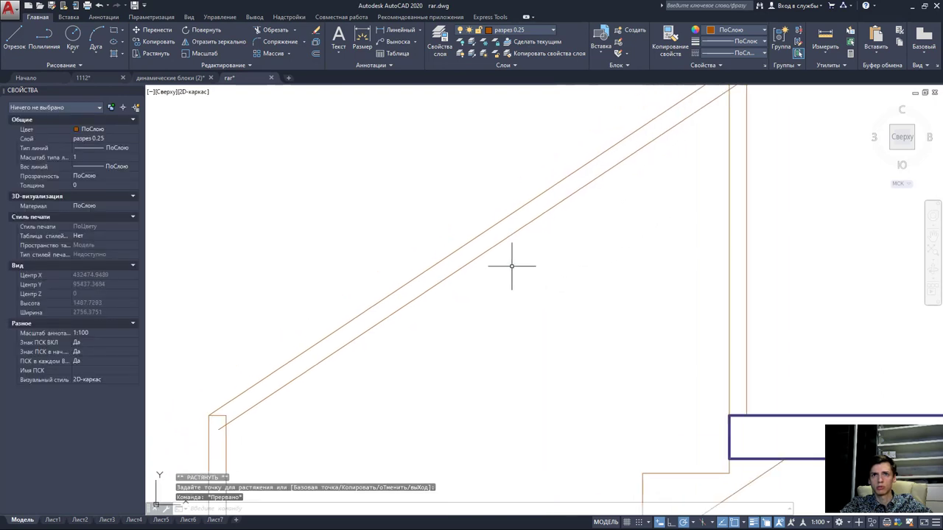
middle_click_drag(511, 265, 432, 301)
left_click(395, 319)
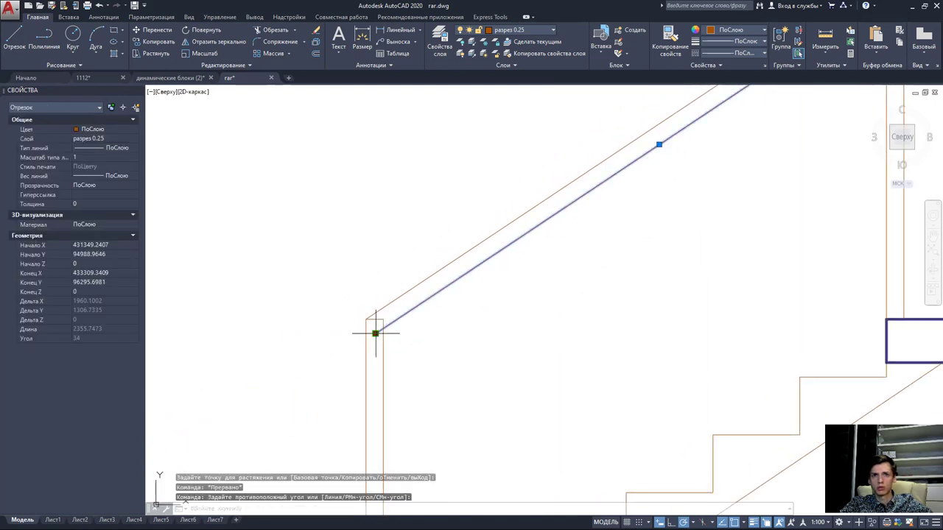
left_click(376, 333)
left_click(326, 366)
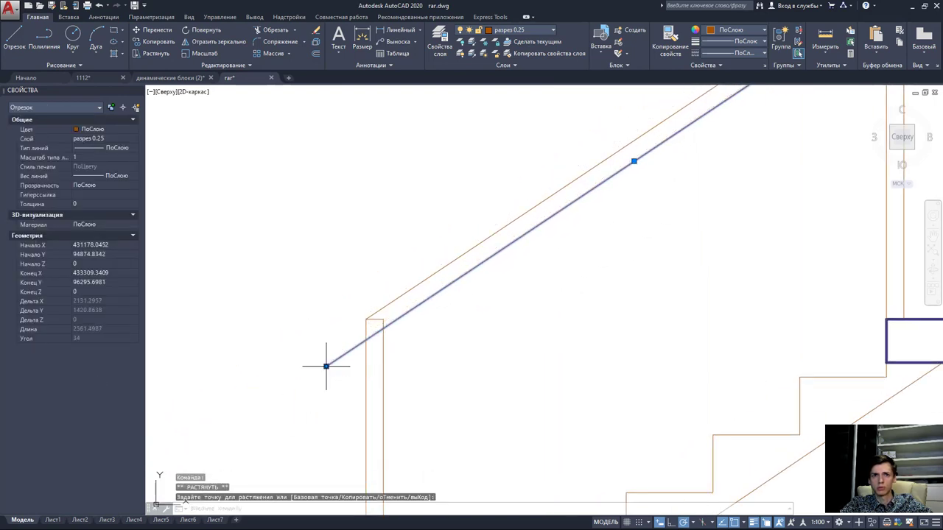
key("Escape")
scroll(423, 298, "down", 2)
- Trim the rail overhang and post stub at the lower corner
left_click(523, 317)
left_click(375, 201)
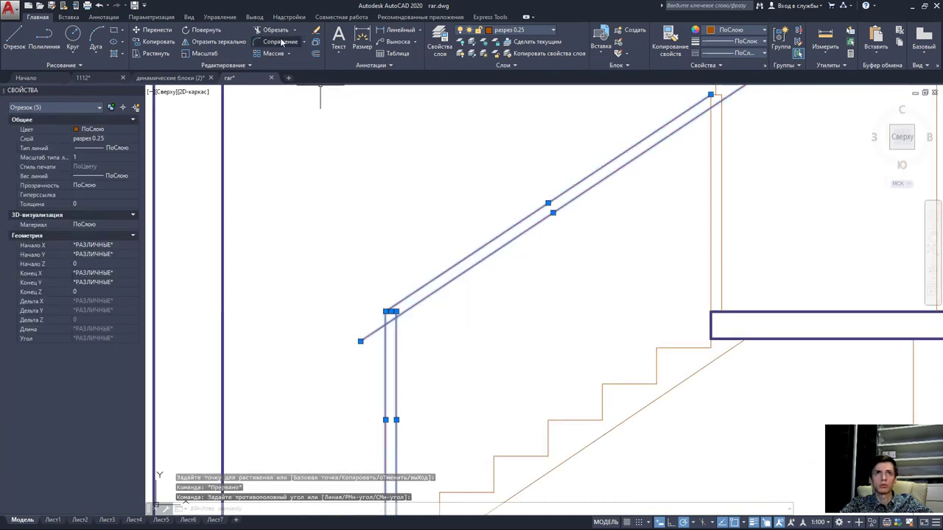
scroll(341, 350, "up", 4)
left_click(408, 328)
left_click(450, 267)
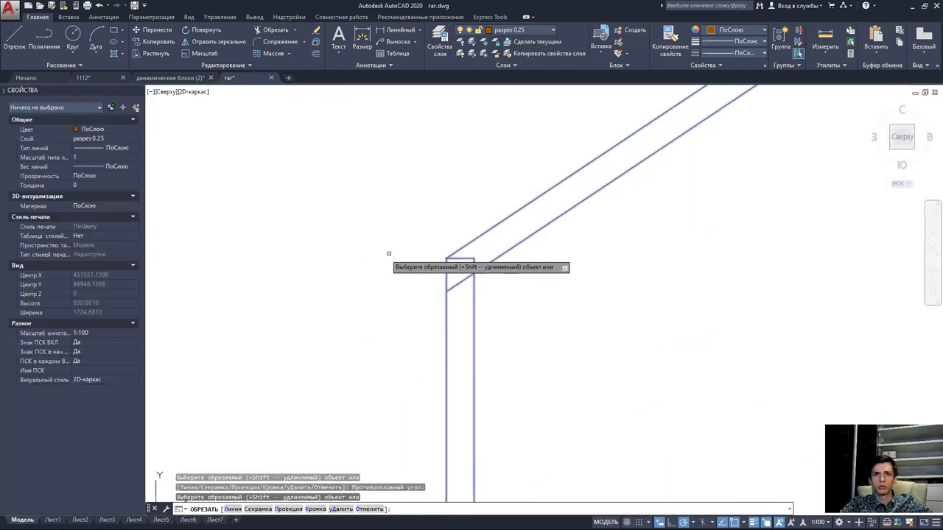
left_click(472, 260)
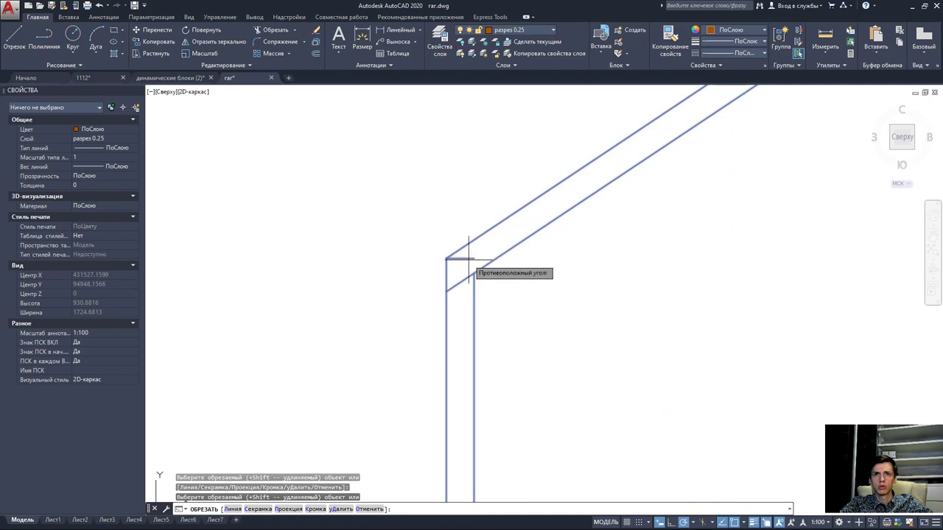
scroll(469, 260, "down", 3)
key("Escape")
scroll(407, 363, "up", 3)
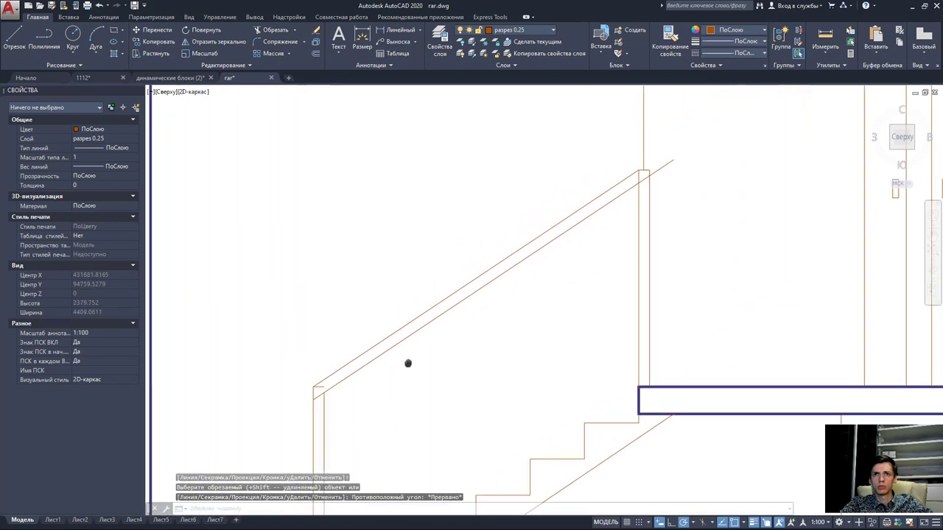
scroll(637, 194, "up", 2)
key("Escape")
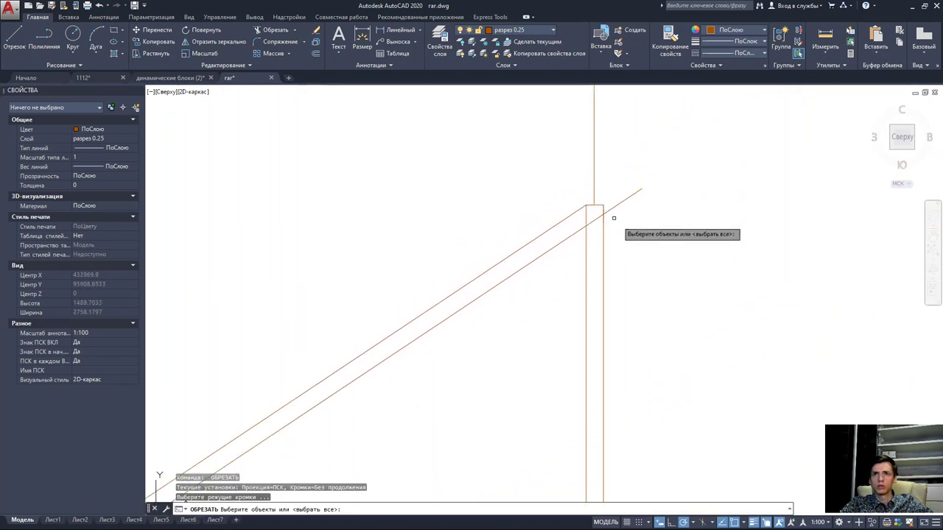
- Trim the diagonal overhang and post pieces at the upper rail corner
left_click(638, 251)
left_click(573, 198)
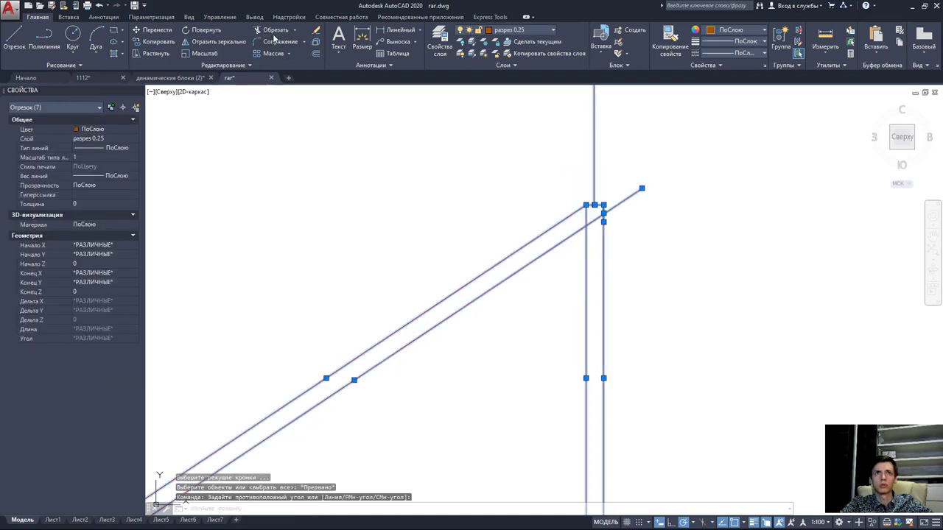
left_click(273, 37)
left_click(618, 204)
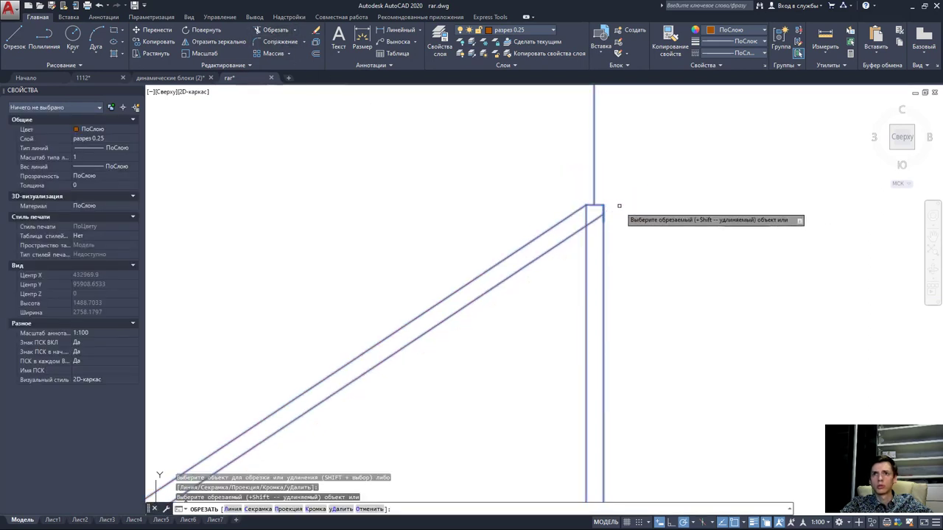
left_click(585, 213)
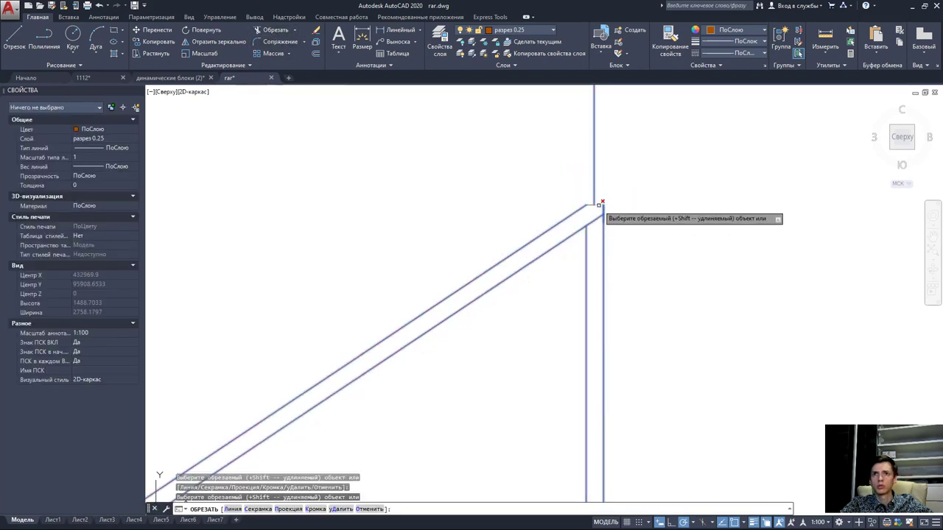
left_click(601, 205)
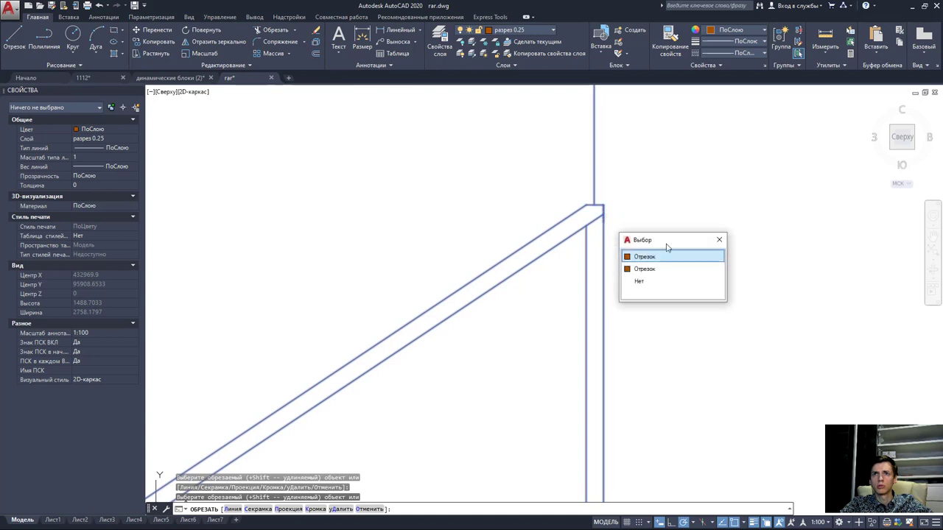
key("Escape")
key("Escape")
scroll(659, 235, "down", 2)
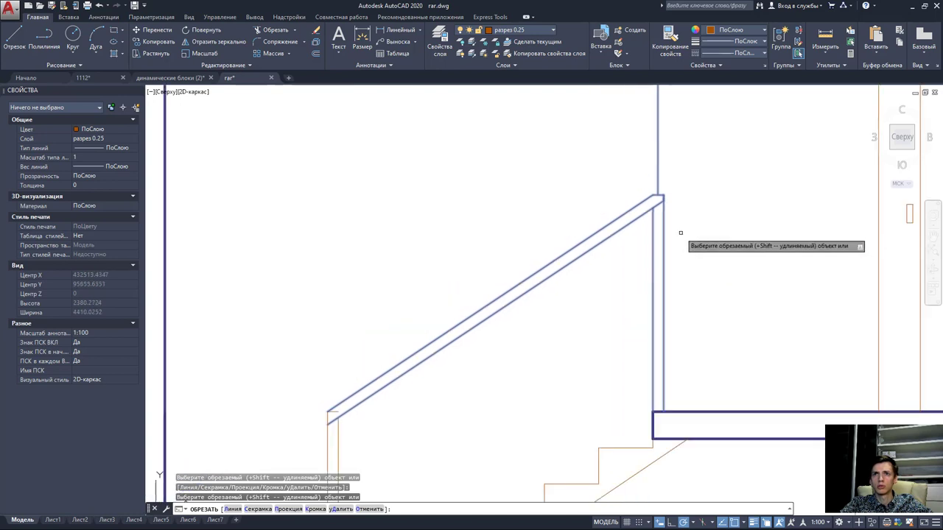
scroll(589, 302, "down", 1)
scroll(467, 311, "up", 1)
scroll(438, 319, "up", 2)
- Erase the short 60-unit cap line and snap the inner diagonal's lower end onto the post
left_click(439, 323)
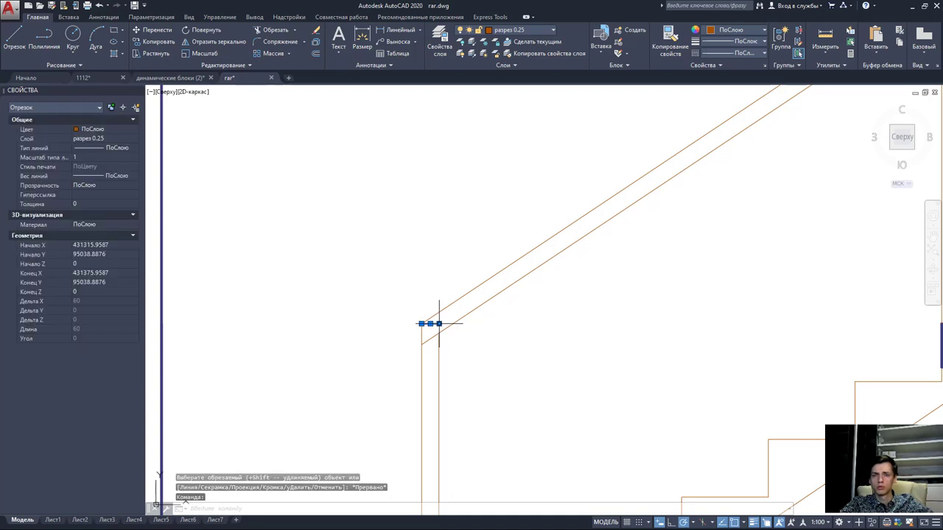
key("Delete")
left_click(440, 340)
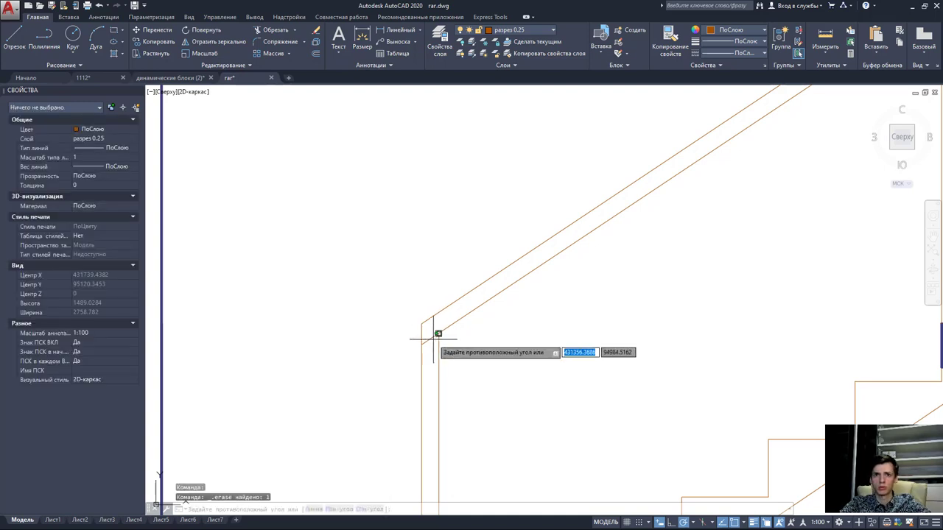
left_click(427, 340)
left_click(421, 344)
left_click(438, 331)
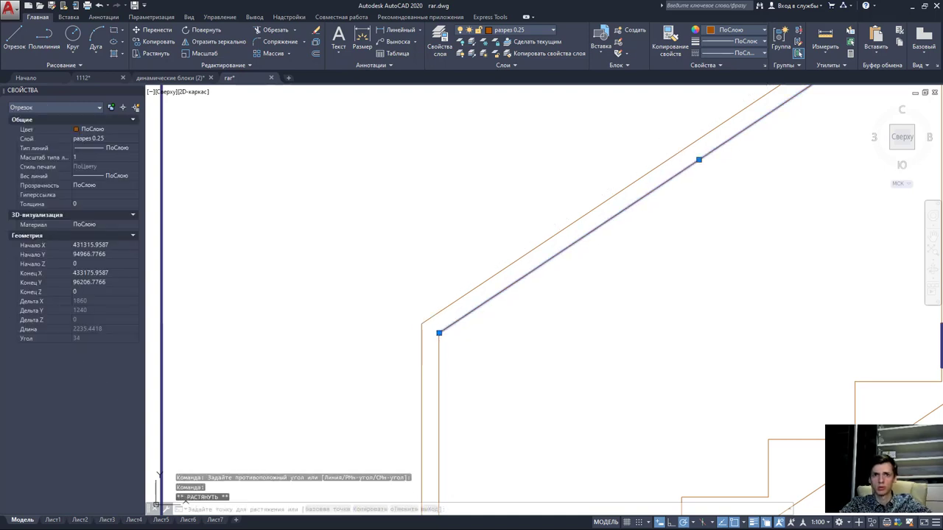
key("Escape")
scroll(578, 287, "down", 2)
scroll(578, 288, "down", 2)
scroll(694, 204, "up", 3)
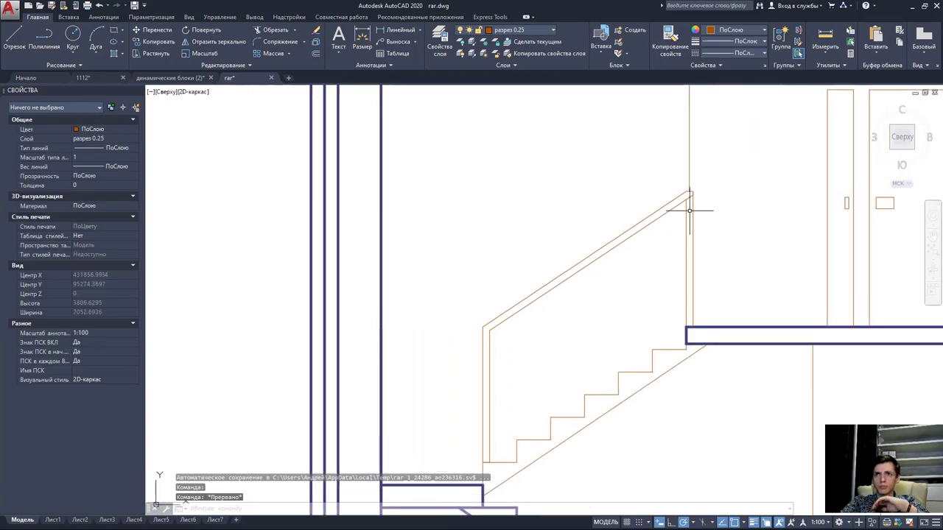
scroll(695, 189, "up", 2)
- Snap the inner diagonal's upper end onto the upper post corner
left_click(691, 187)
scroll(691, 187, "up", 1)
left_click(706, 175)
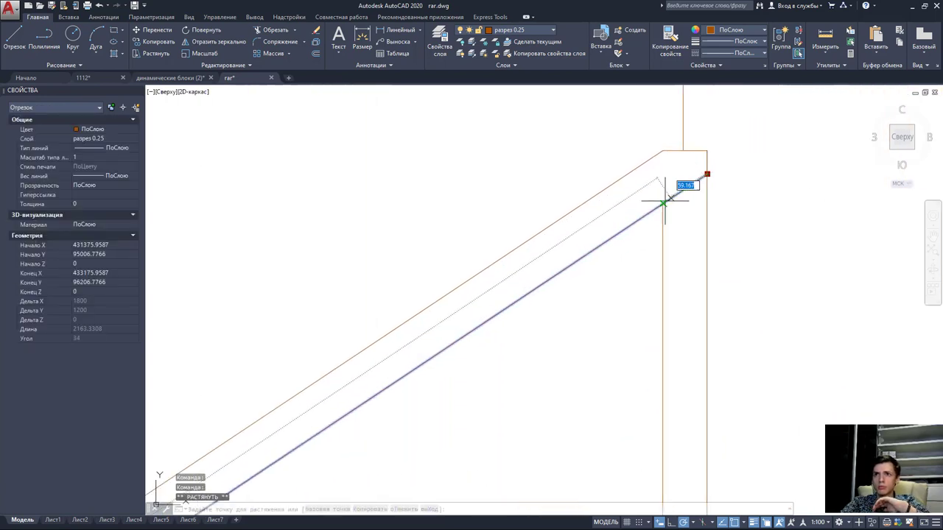
scroll(667, 198, "down", 2)
left_click(679, 203)
key("Escape")
scroll(688, 202, "down", 2)
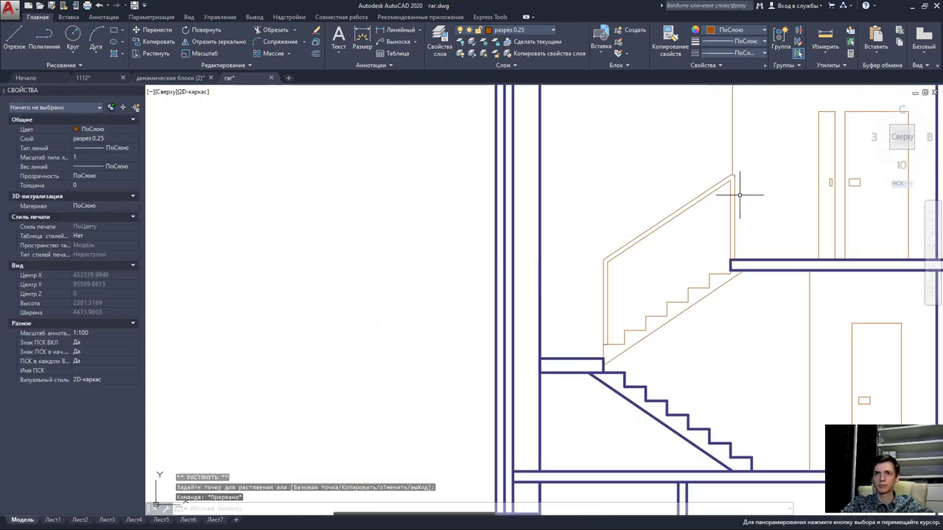
scroll(659, 255, "up", 2)
scroll(587, 347, "up", 1)
scroll(587, 347, "up", 2)
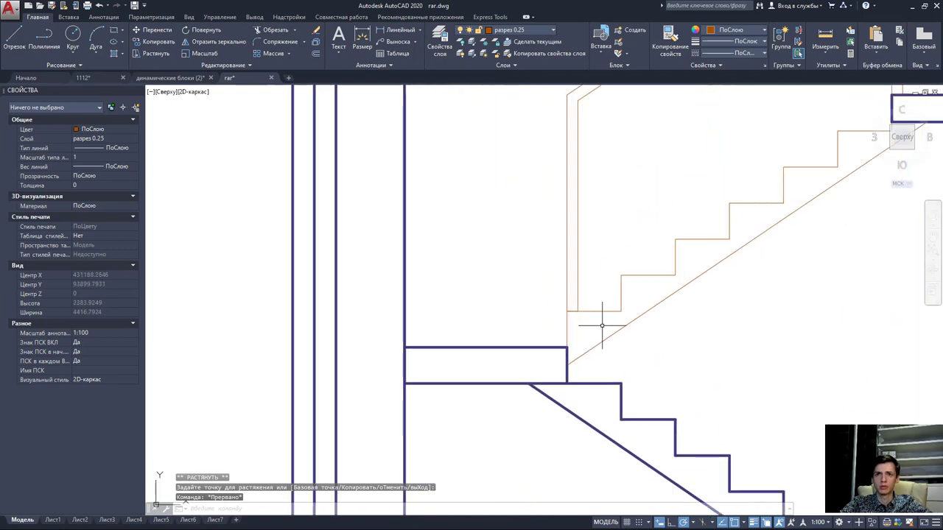
scroll(580, 349, "down", 2)
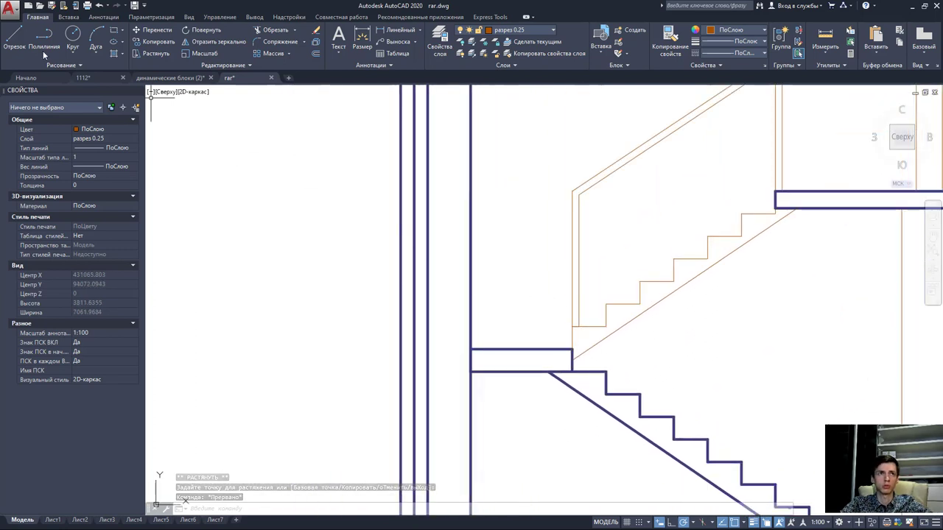
- Draw a 1200-high post with a 60-wide top at the landing corner
type("l")
key("Return")
left_click(571, 349)
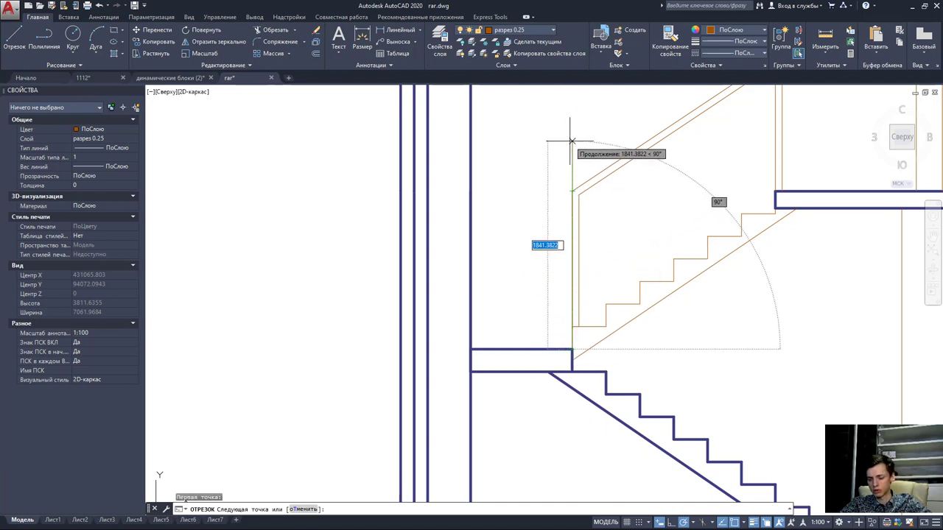
key("Return")
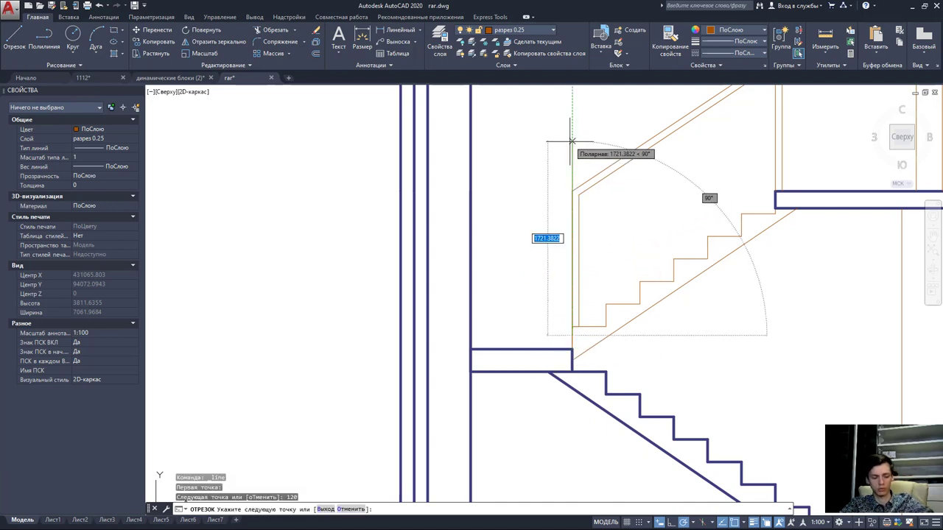
key("ctrl+z")
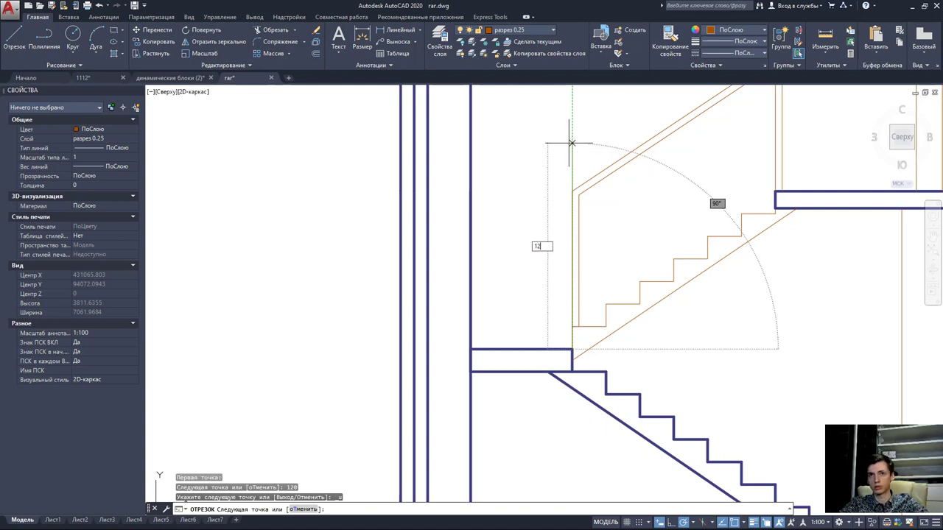
type("00")
key("Return")
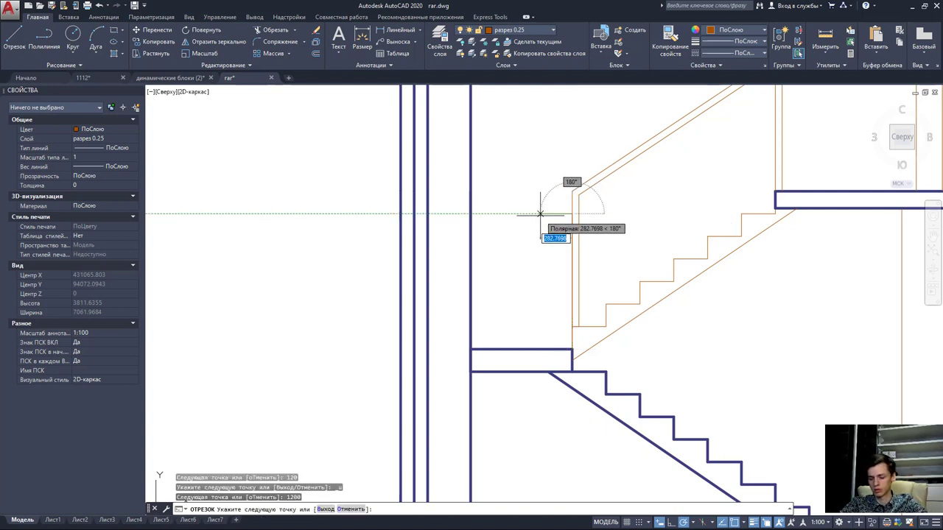
key("Return")
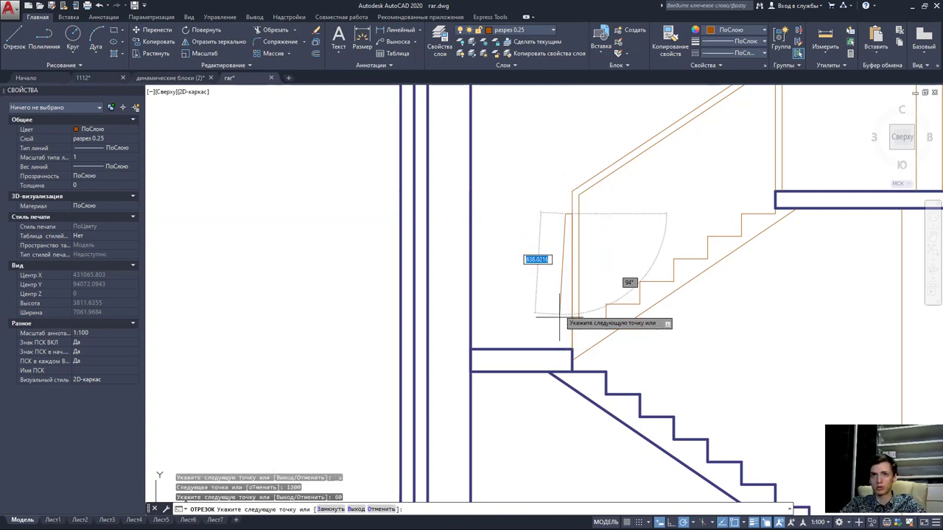
- Draw a matching 1200-high, 60-wide post at the lower flight's bottom corner
middle_click_drag(578, 345, 534, 285)
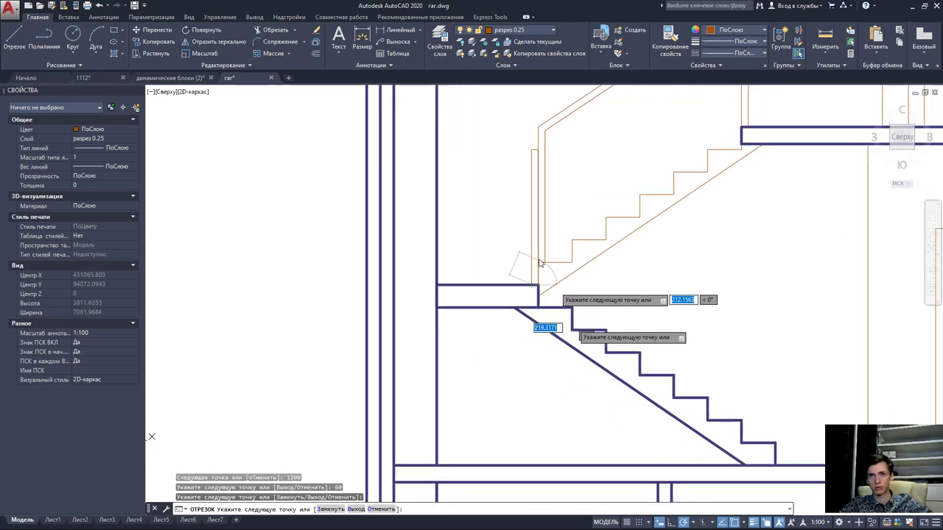
key("Escape")
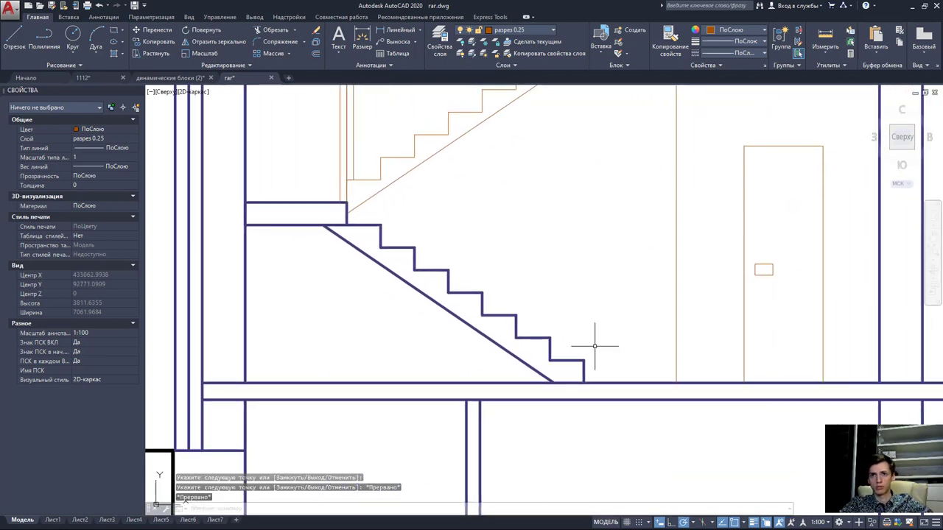
key("space")
left_click(584, 360)
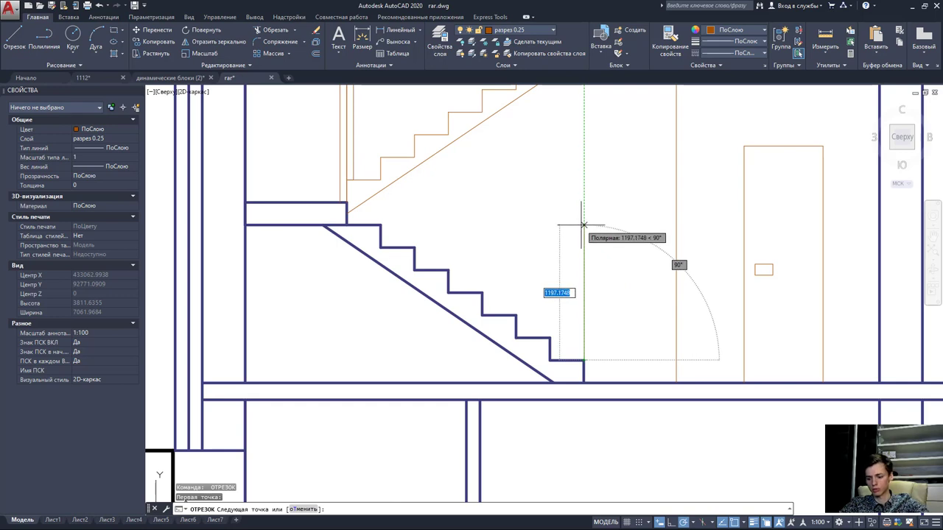
key("Return")
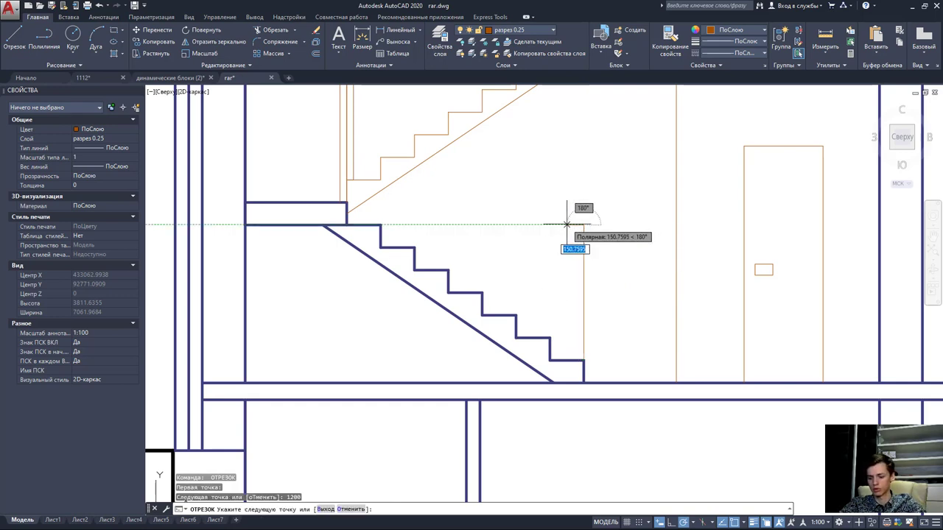
key("Return")
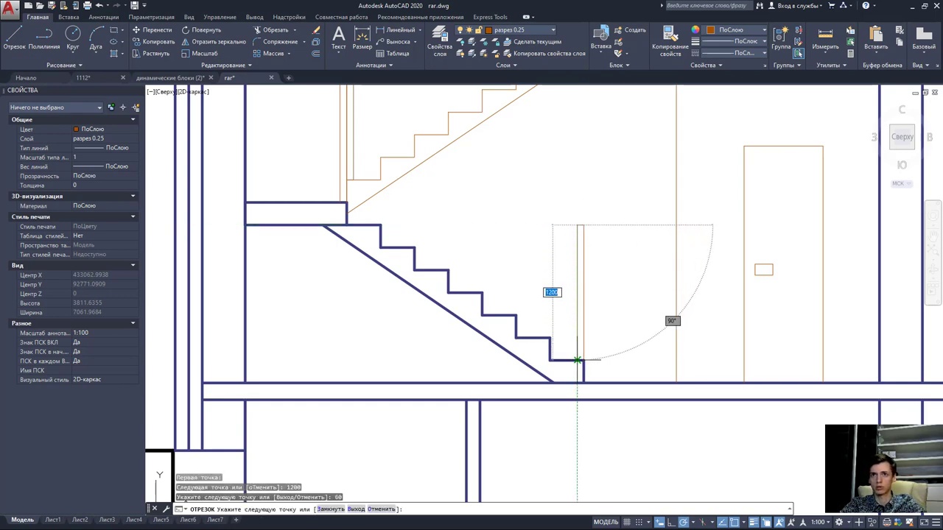
key("Escape")
middle_click_drag(548, 267, 593, 358)
- Draw the sloped handrail line from the landing post top to the lower post top
key("space")
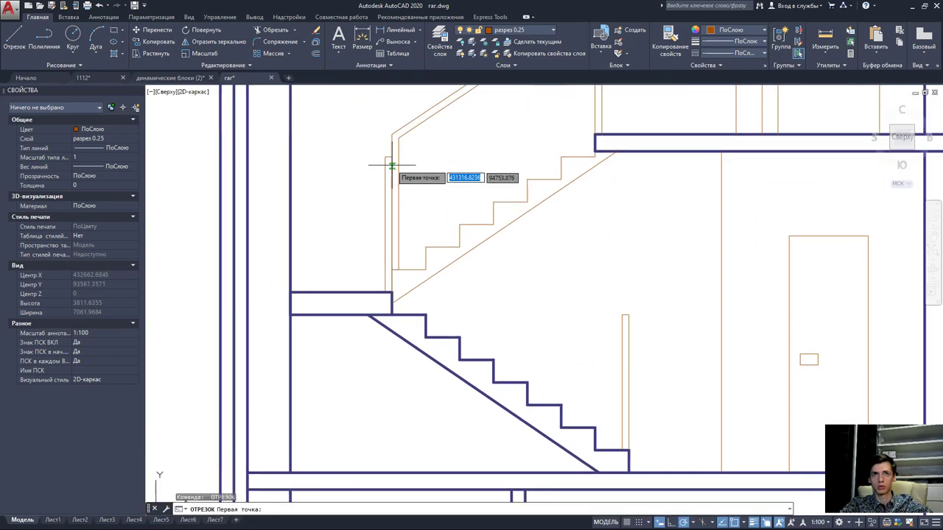
left_click(392, 157)
left_click(628, 315)
key("Return")
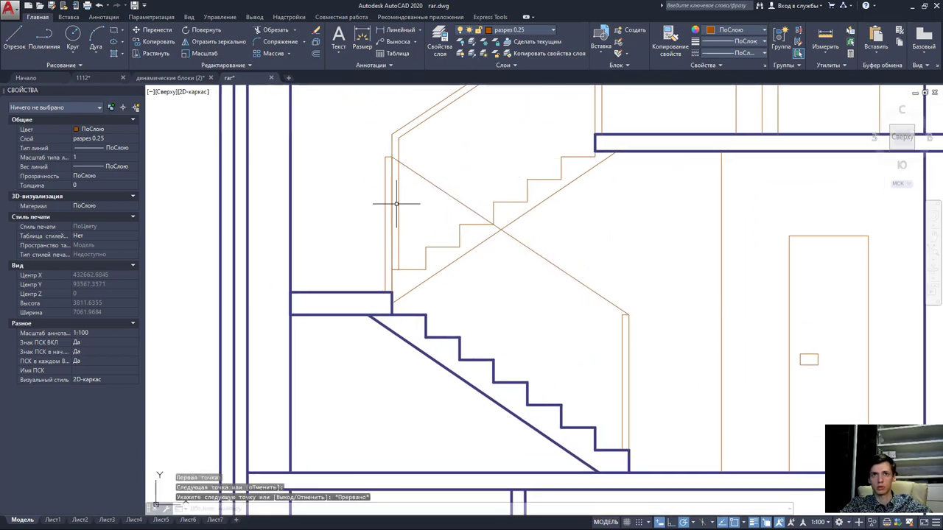
key("Return")
left_click(390, 157)
scroll(623, 333, "up", 2)
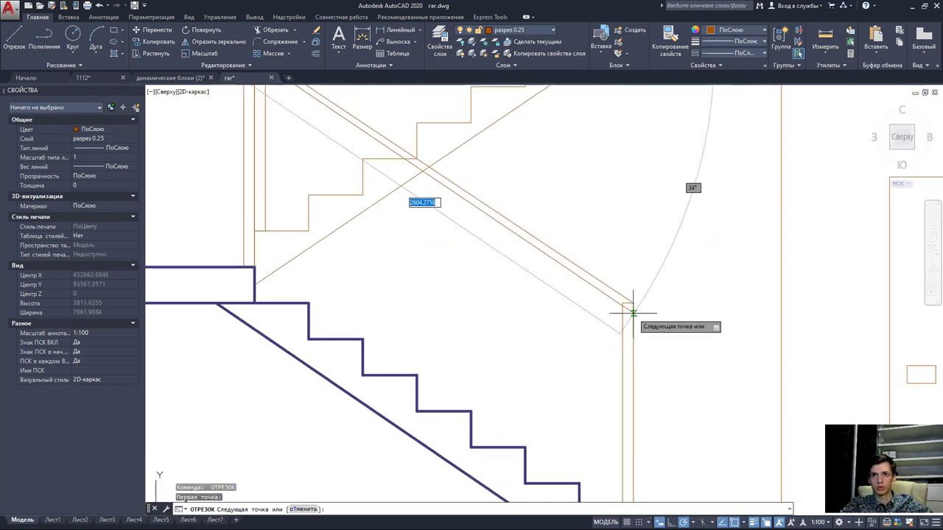
key("Escape")
- Offset the sloped handrail line 60 units downward to form the rail's lower edge
left_click(616, 287)
left_click(546, 268)
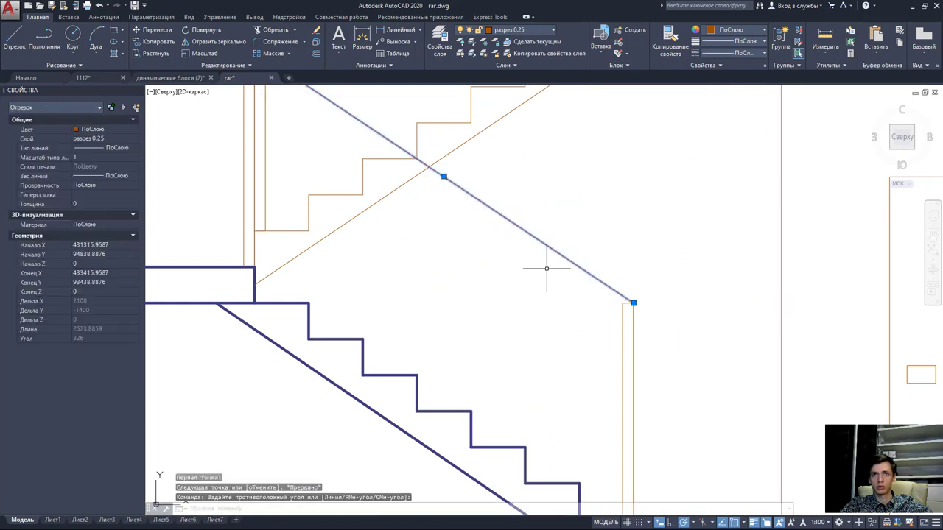
left_click(318, 56)
key("Return")
left_click(568, 259)
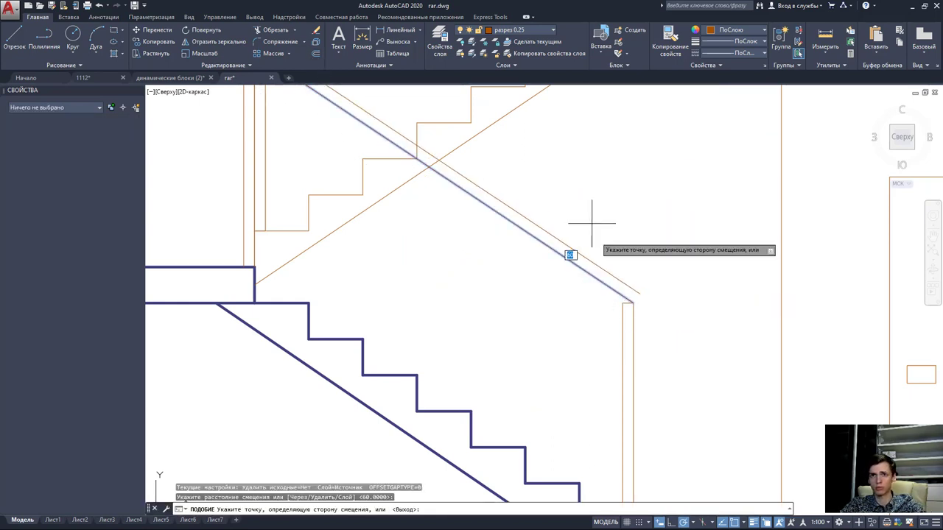
left_click(567, 316)
scroll(620, 313, "up", 2)
key("Escape")
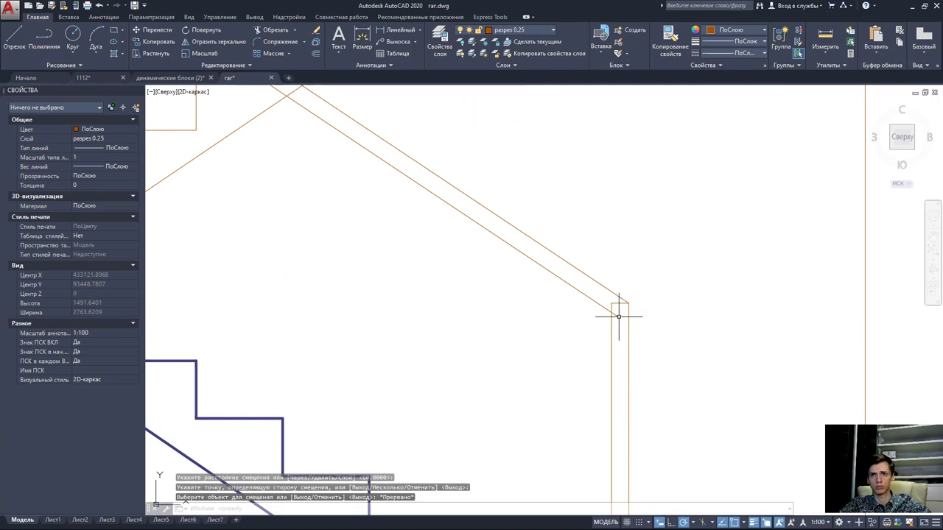
left_click(642, 343)
left_click(548, 225)
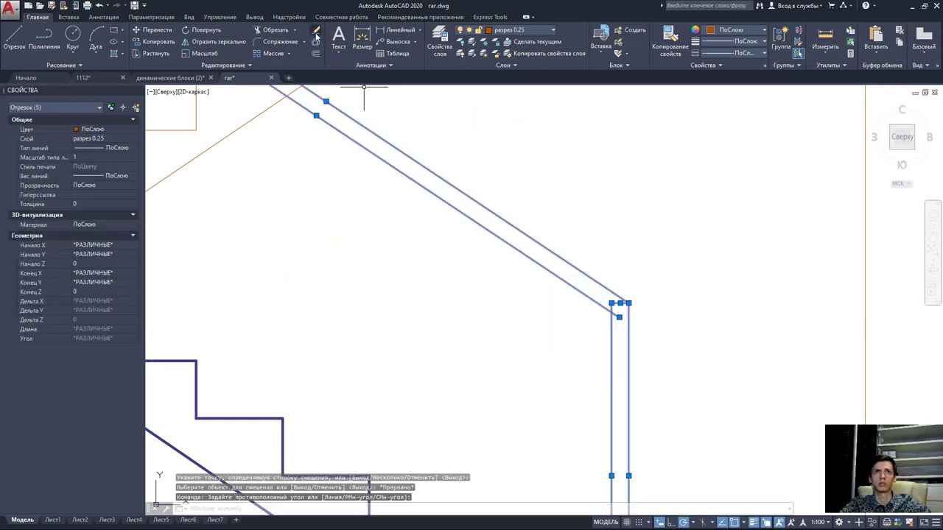
- Trim the rail corner at the lower post and delete the short 60 corner line
left_click(277, 30)
left_click(623, 300)
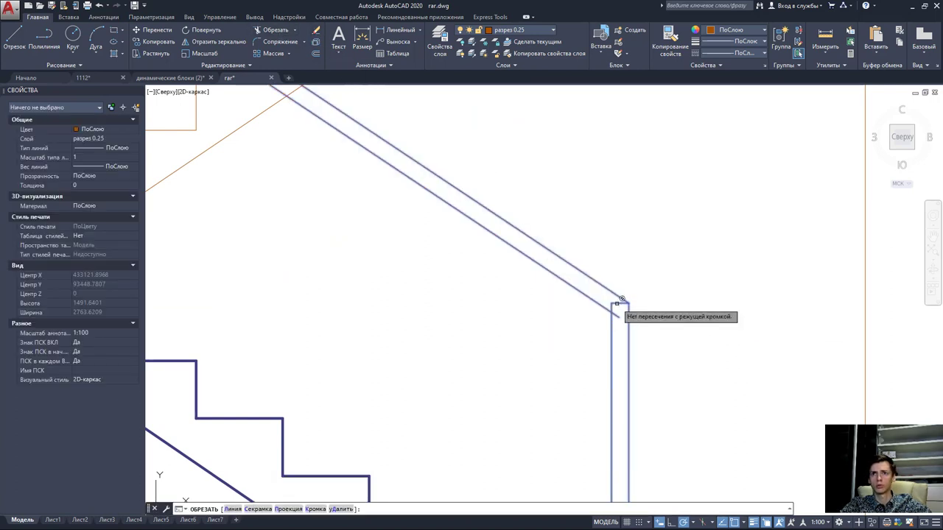
key("Escape")
left_click(618, 303)
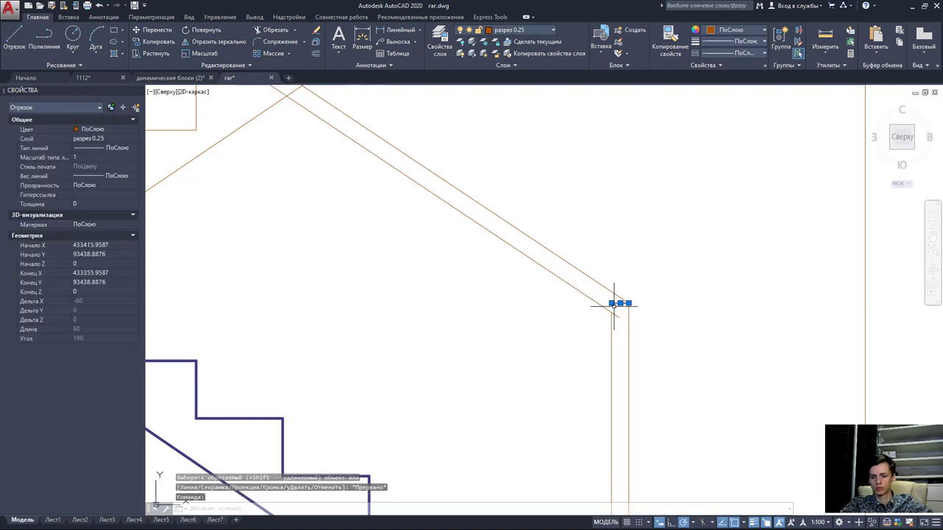
key("Delete")
- Stretch the lower rail line's upper end to the landing post corner
left_click(617, 317)
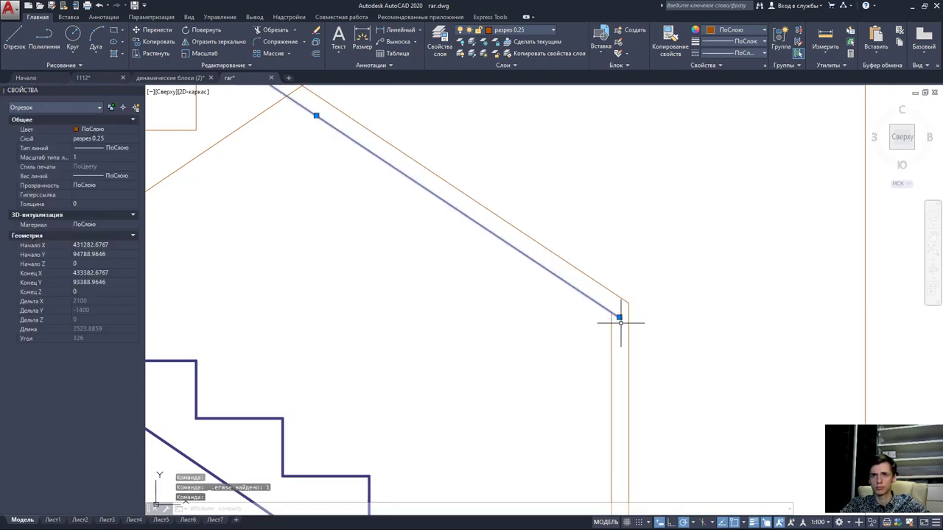
left_click(612, 310)
scroll(640, 254, "down", 2)
key("Escape")
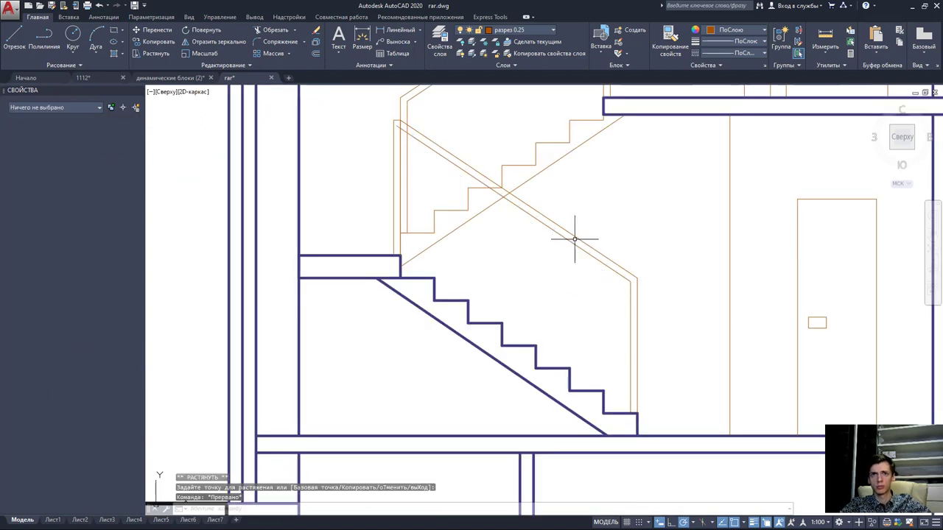
scroll(330, 99, "up", 2)
scroll(432, 179, "up", 2)
scroll(424, 190, "up", 1)
left_click(421, 192)
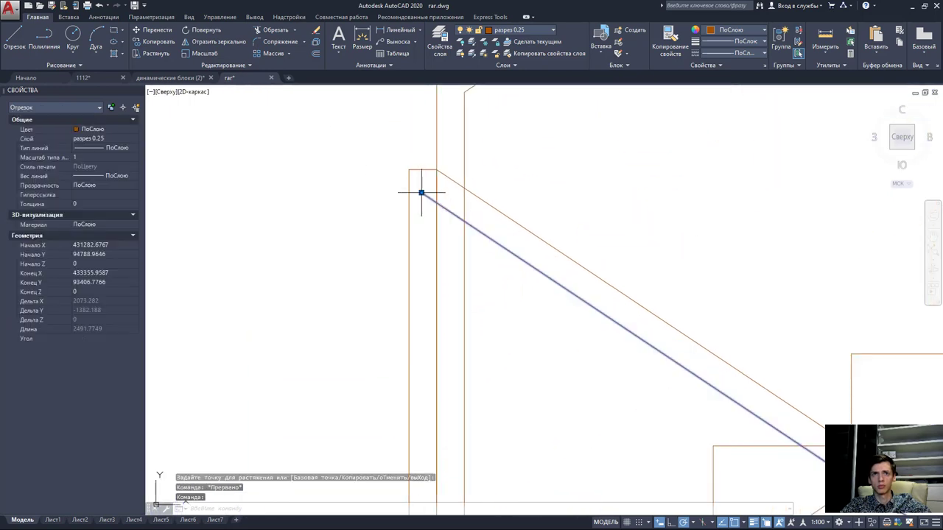
left_click(421, 193)
left_click(435, 202)
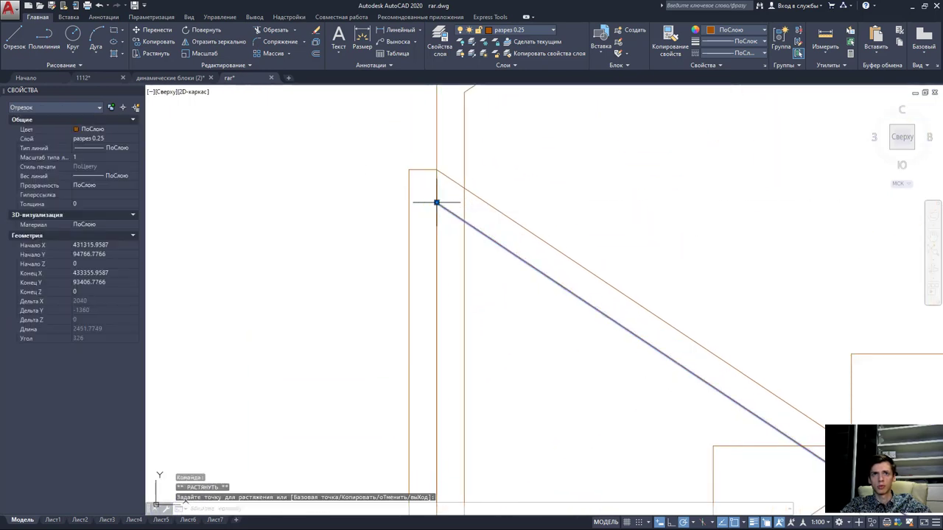
scroll(487, 217, "down", 2)
- Trim the overlapping post and rail lines at the landing post junction
left_click(520, 288)
left_click(358, 98)
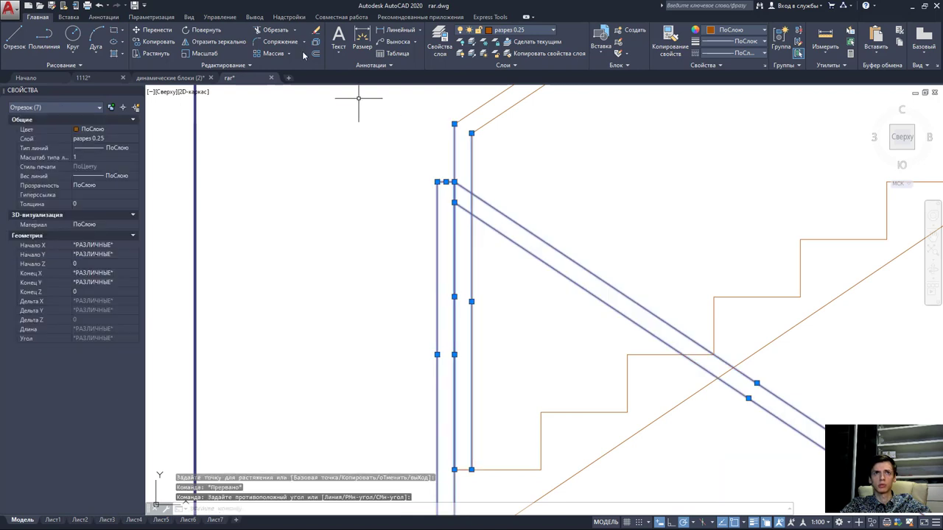
left_click(265, 33)
scroll(454, 195, "up", 2)
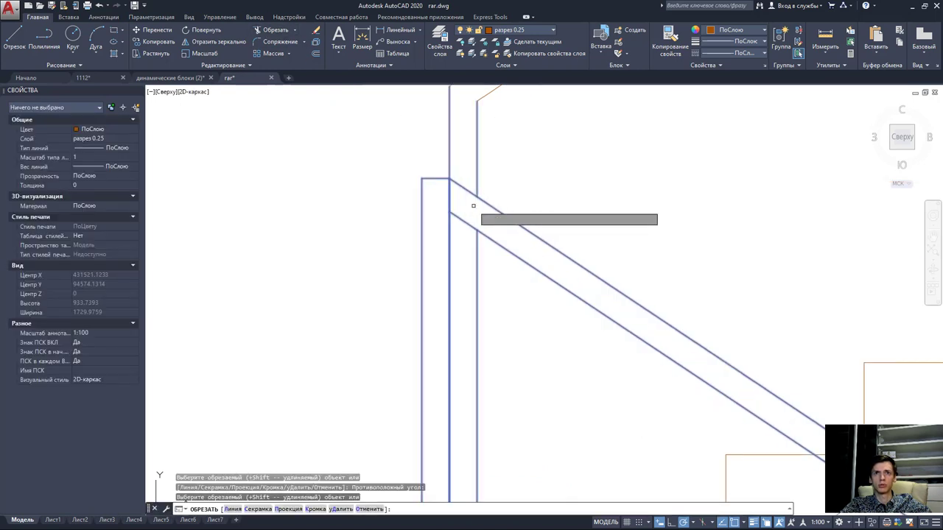
left_click(451, 199)
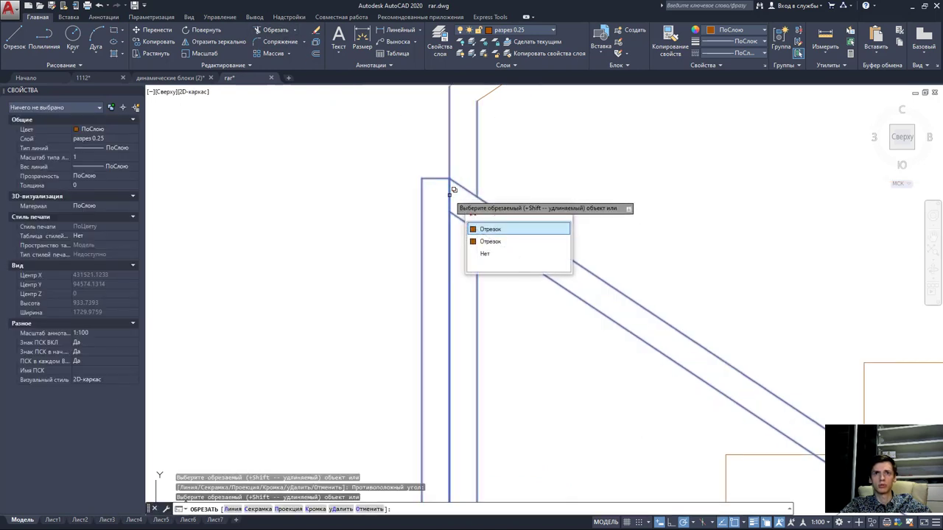
left_click(478, 224)
key("Escape")
scroll(450, 199, "down", 3)
middle_click_drag(490, 225, 604, 216)
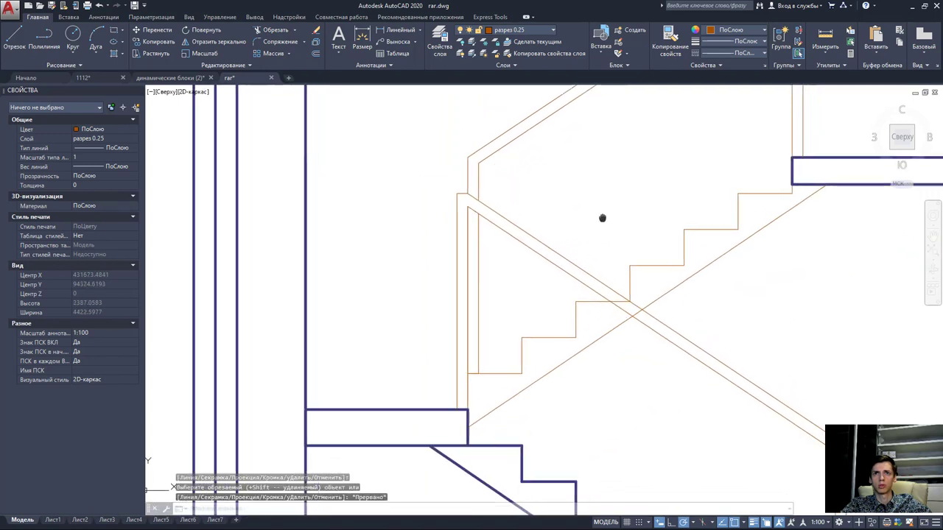
scroll(640, 211, "up", 2)
scroll(640, 211, "down", 2)
scroll(616, 280, "up", 3)
left_click(617, 289)
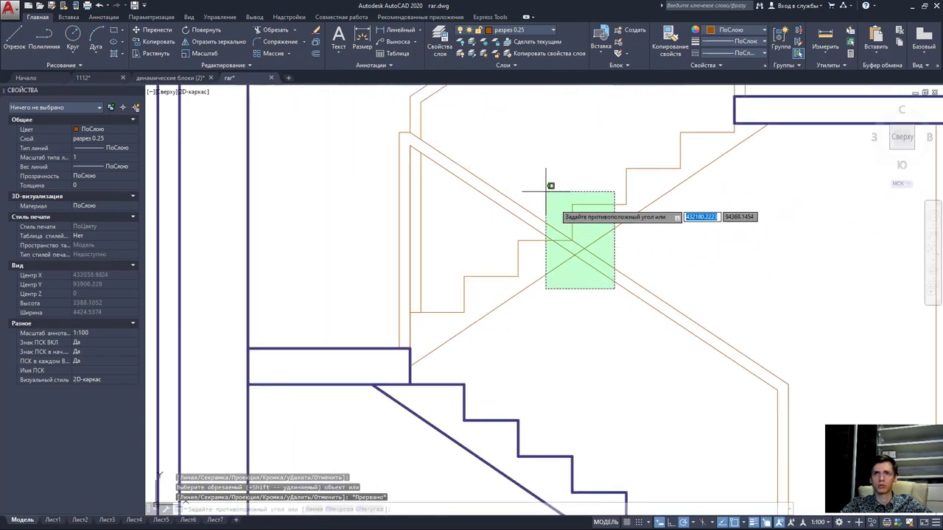
left_click(545, 188)
left_click(270, 29)
scroll(582, 250, "up", 2)
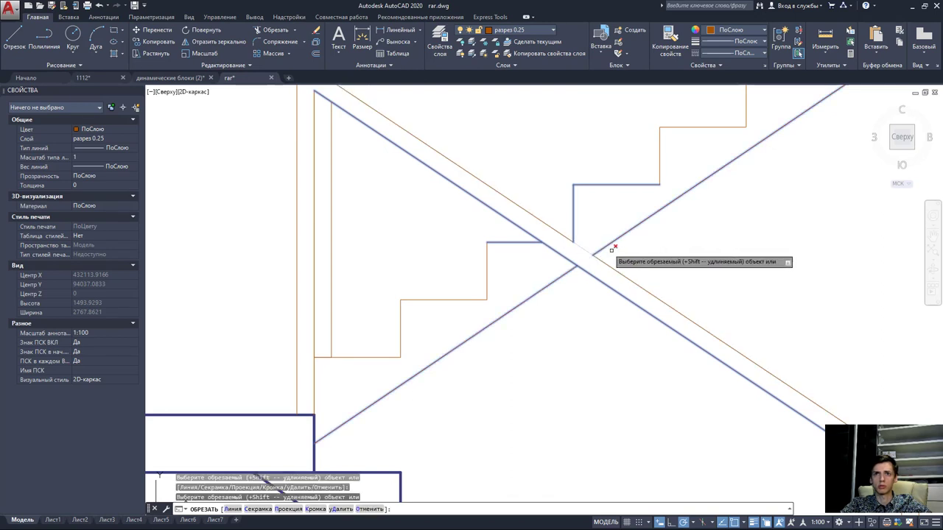
scroll(737, 257, "down", 3)
key("Escape")
middle_click_drag(750, 260, 705, 260)
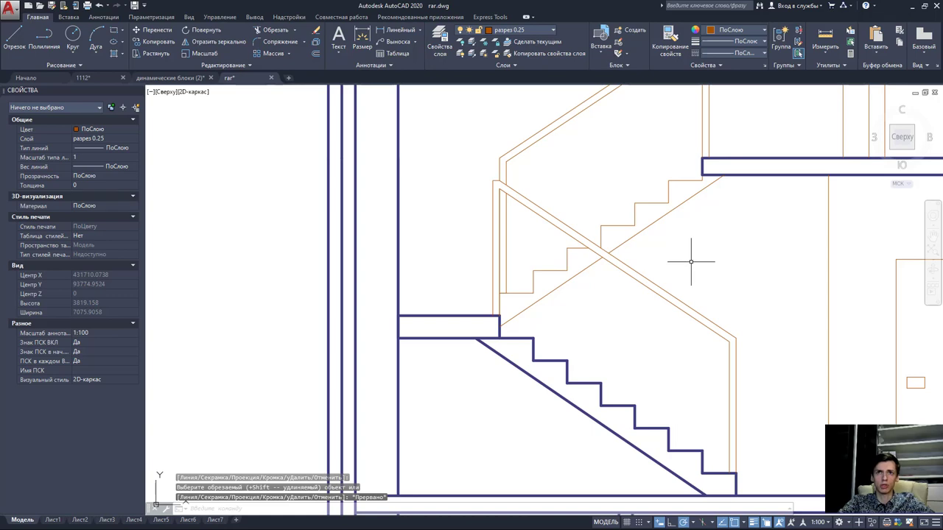
scroll(707, 273, "down", 2)
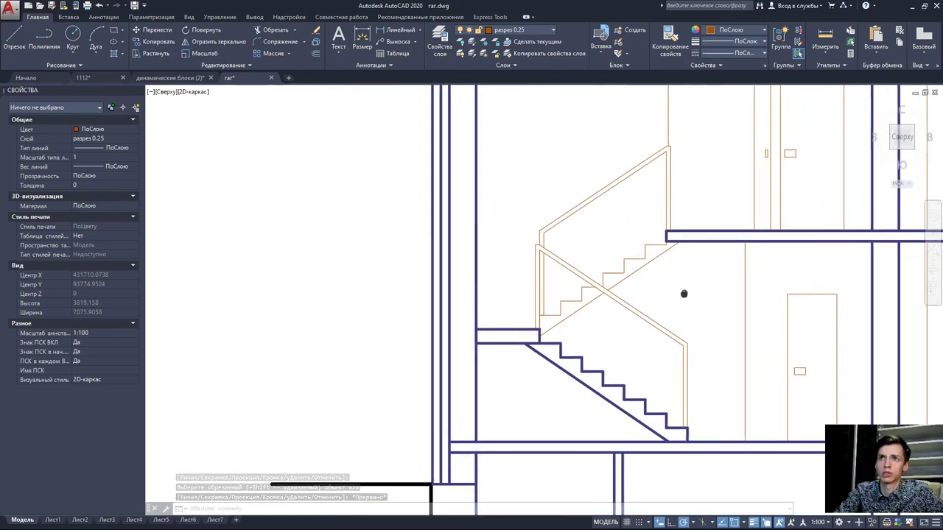
scroll(695, 288, "down", 2)
scroll(604, 293, "up", 2)
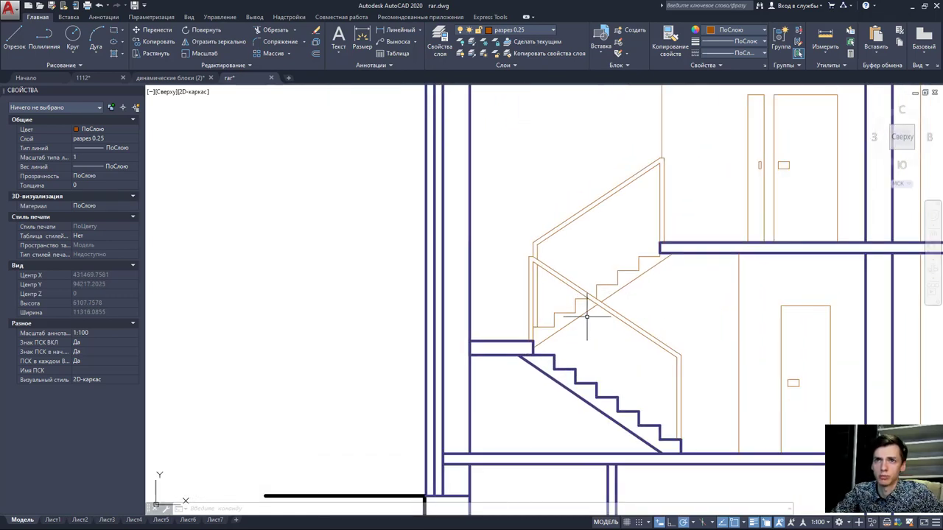
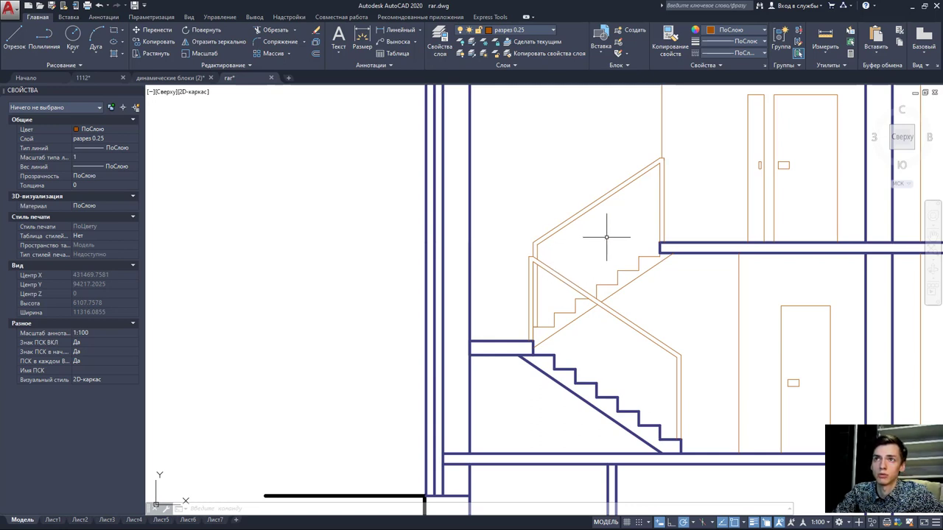
- Zoom out and pan to centre the building section and facade in view
scroll(606, 237, "down", 1)
scroll(545, 253, "down", 2)
scroll(525, 251, "down", 2)
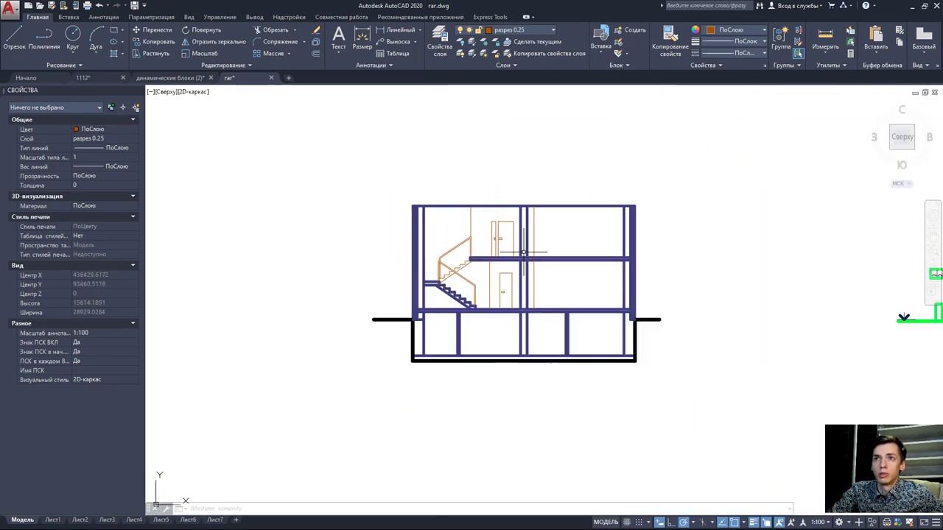
scroll(522, 253, "down", 1)
scroll(540, 243, "down", 2)
middle_click_drag(534, 243, 486, 259)
scroll(515, 294, "down", 1)
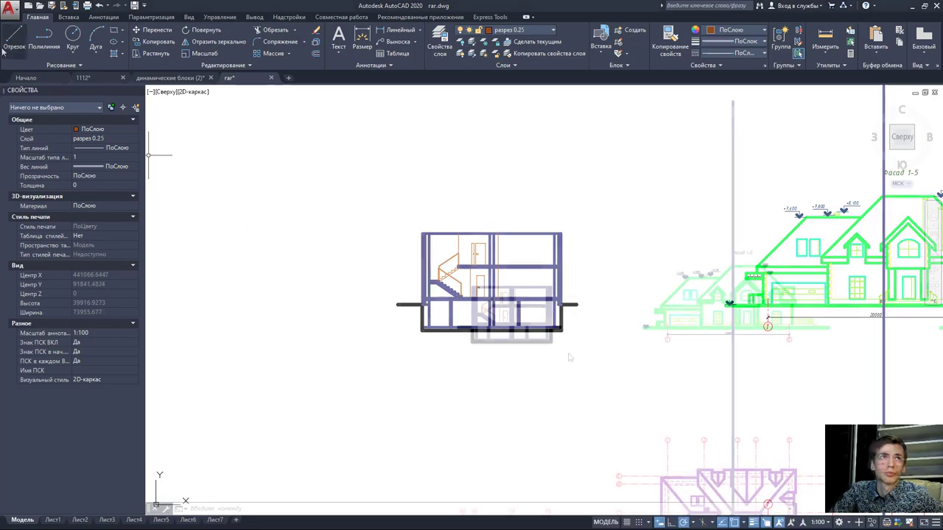
scroll(568, 357, "down", 2)
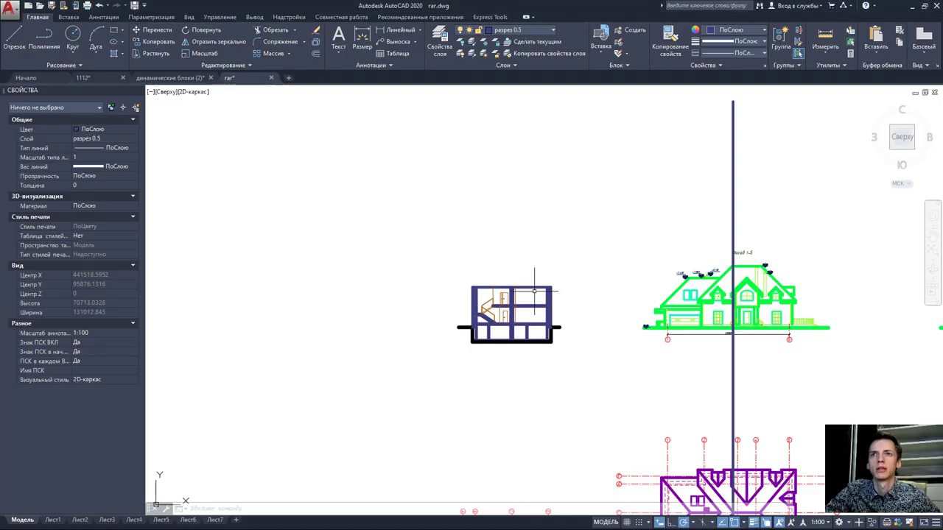
middle_click_drag(567, 304, 541, 274)
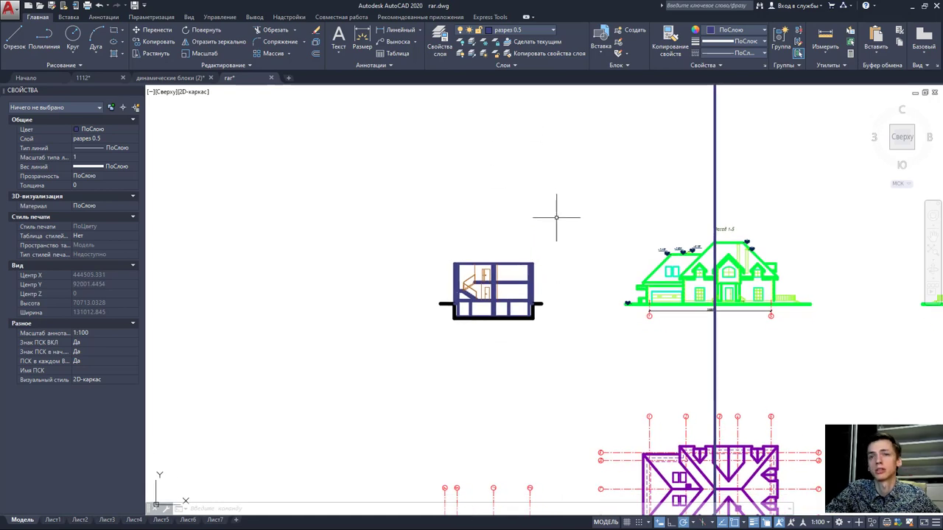
scroll(556, 217, "down", 2)
scroll(593, 248, "down", 3)
scroll(641, 183, "up", 5)
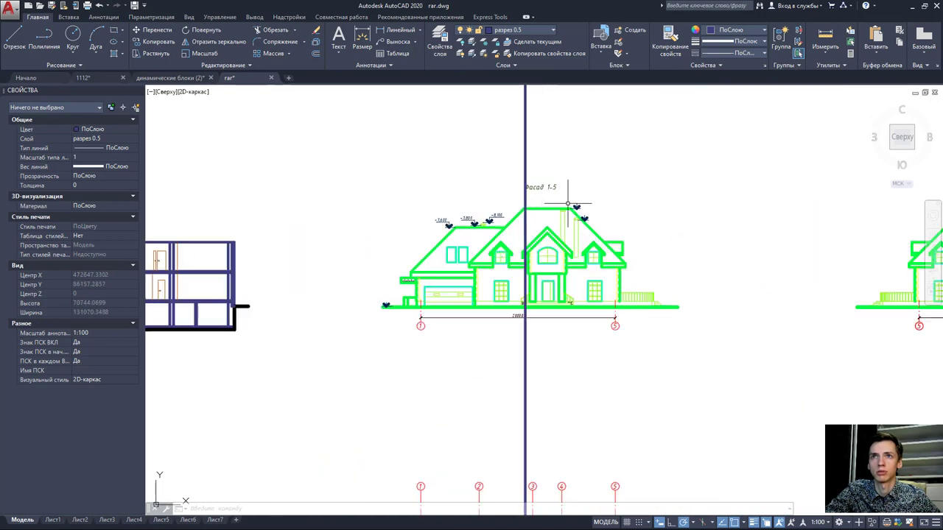
- Pan down to survey the floor plans below the roof plan
middle_click_drag(529, 231, 540, 206)
middle_click_drag(541, 309, 545, 206)
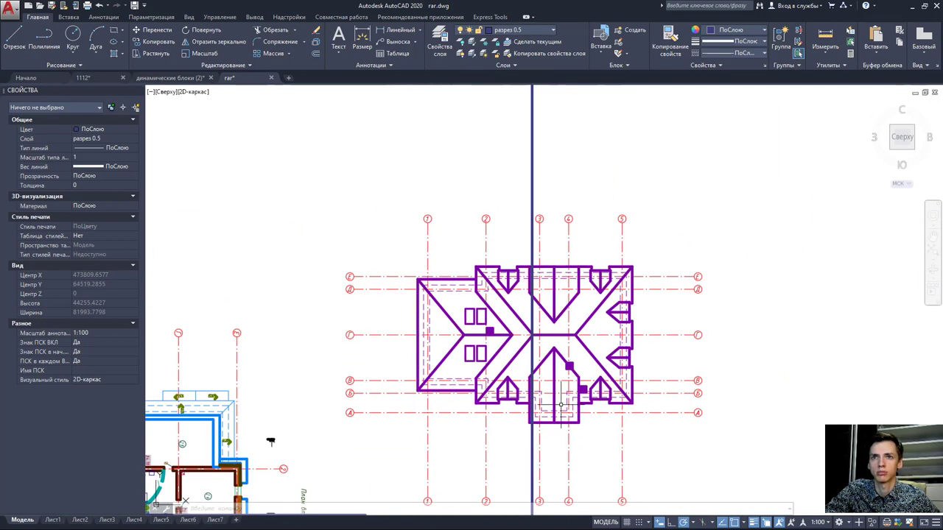
middle_click_drag(544, 456, 562, 295)
middle_click_drag(531, 471, 527, 398)
scroll(537, 375, "up", 3)
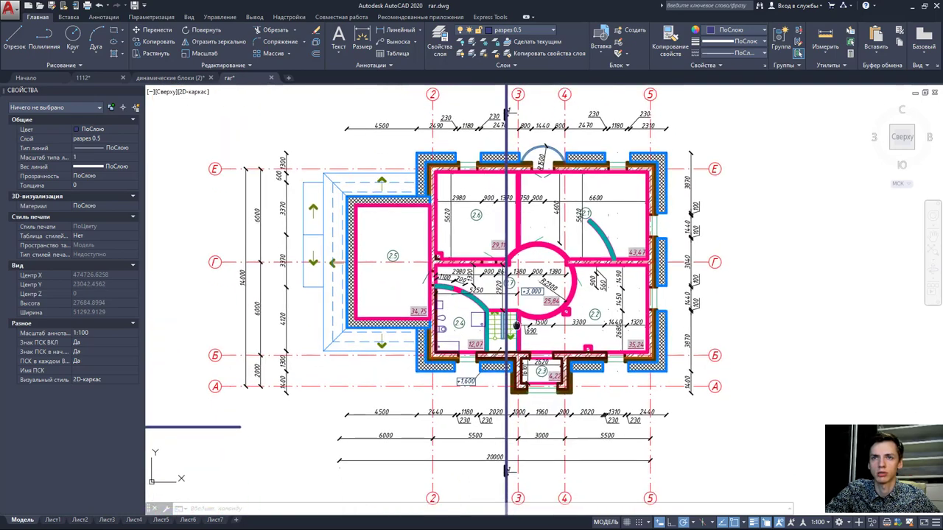
scroll(538, 376, "down", 6)
scroll(518, 159, "up", 5)
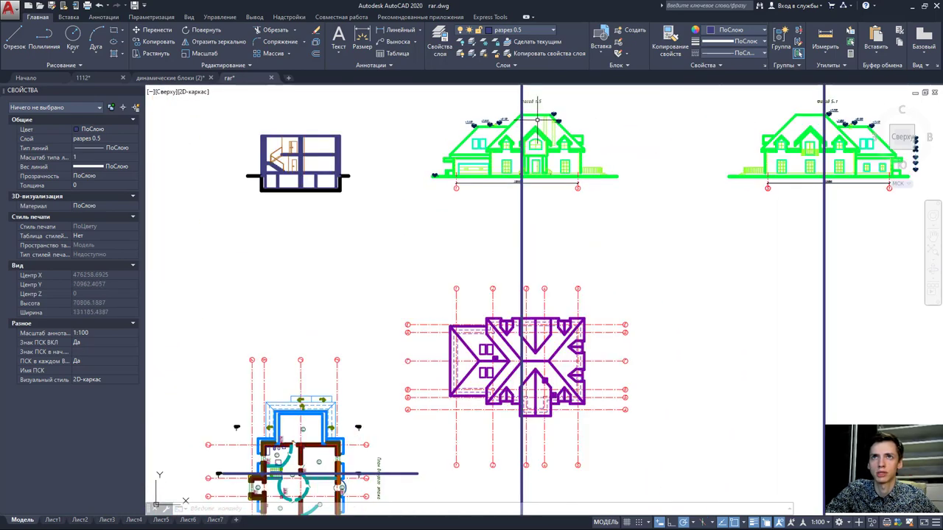
scroll(519, 159, "up", 2)
scroll(521, 159, "up", 2)
scroll(523, 159, "down", 2)
- Bring Фасад 1-5, the section and the roof plan into view, zooming in on the roof plan
middle_click_drag(523, 159, 531, 222)
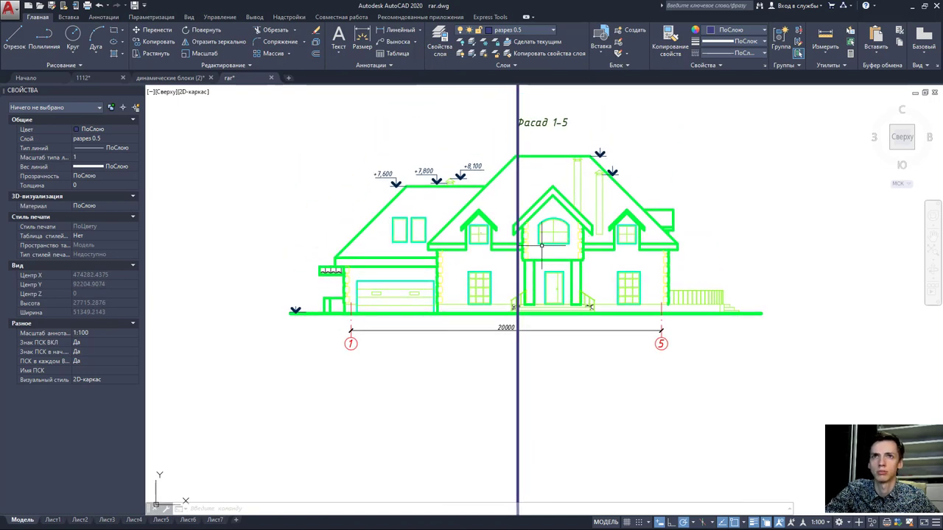
scroll(523, 252, "down", 2)
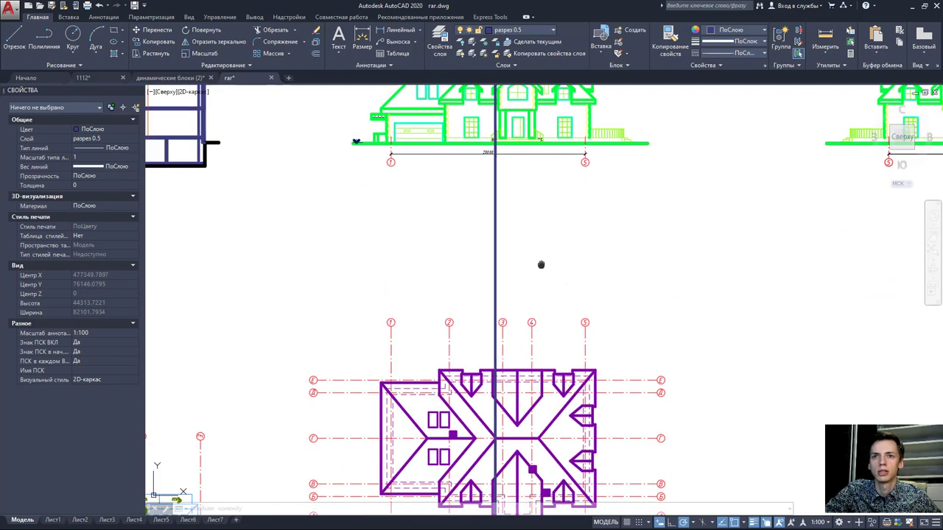
middle_click_drag(538, 254, 533, 272)
mouse_move(529, 328)
middle_mouse_down()
mouse_move(545, 196)
mouse_move(555, 452)
middle_mouse_up()
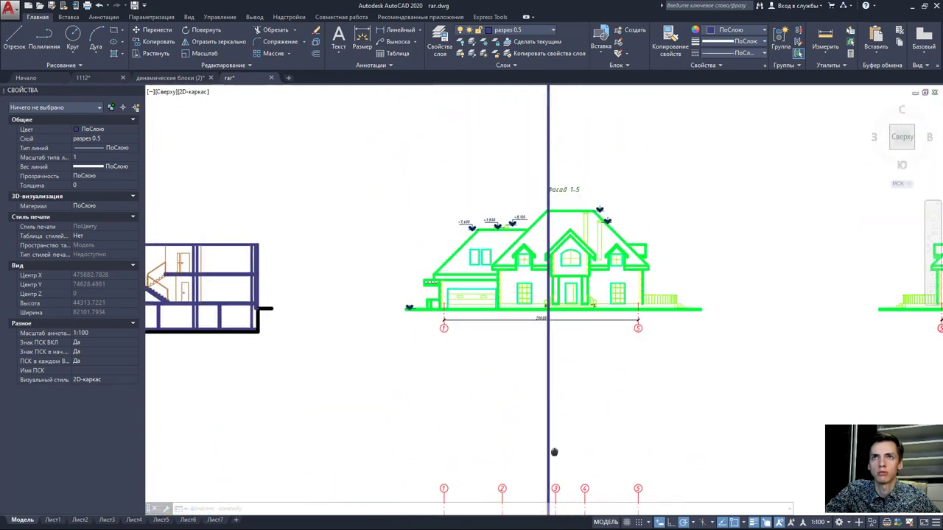
scroll(533, 221, "up", 5)
scroll(557, 250, "down", 8)
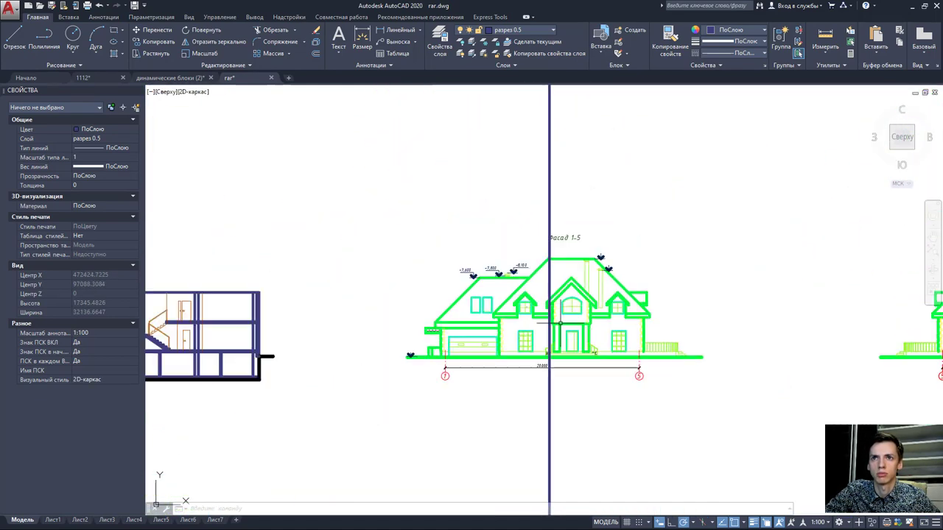
mouse_move(567, 416)
middle_mouse_down()
mouse_move(569, 305)
mouse_move(581, 329)
middle_mouse_up()
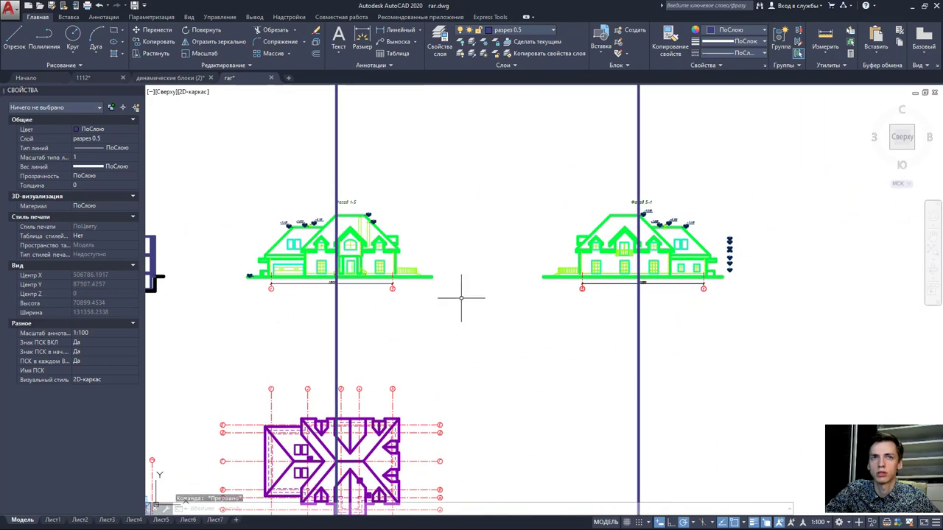
mouse_move(192, 294)
middle_mouse_down()
mouse_move(516, 248)
mouse_move(467, 211)
middle_mouse_up()
scroll(450, 197, "up", 4)
scroll(535, 224, "down", 5)
scroll(472, 243, "up", 4)
scroll(466, 396, "up", 2)
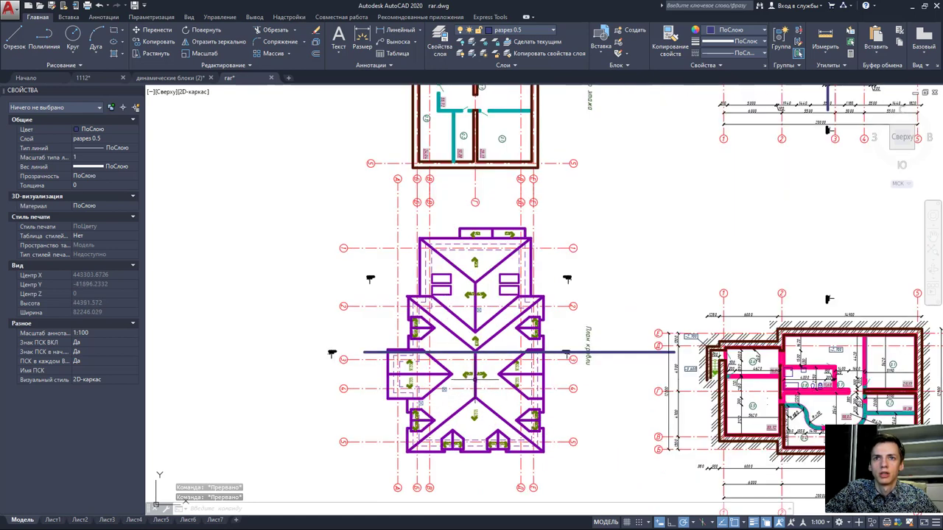
scroll(450, 372, "up", 2)
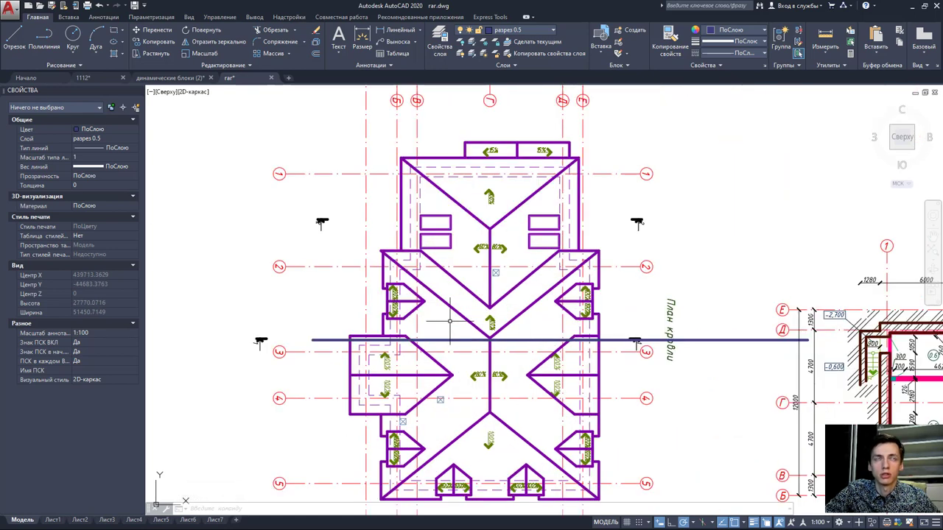
- Draw a vertical line from the roof plan's central ridge point up past the house section
left_click(24, 54)
scroll(490, 340, "up", 3)
scroll(500, 356, "up", 2)
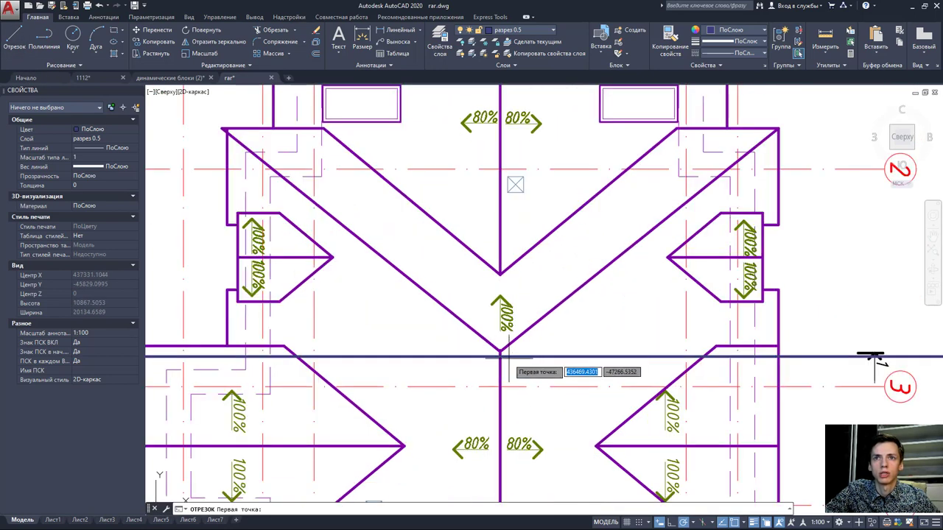
left_click(500, 356)
scroll(500, 346, "down", 5)
scroll(472, 243, "down", 3)
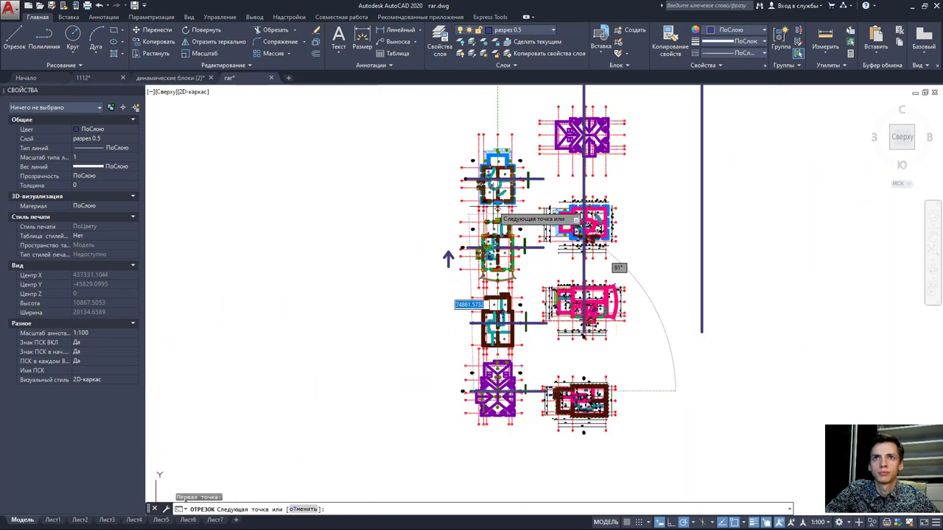
middle_click_drag(487, 147, 494, 233)
left_click(517, 145)
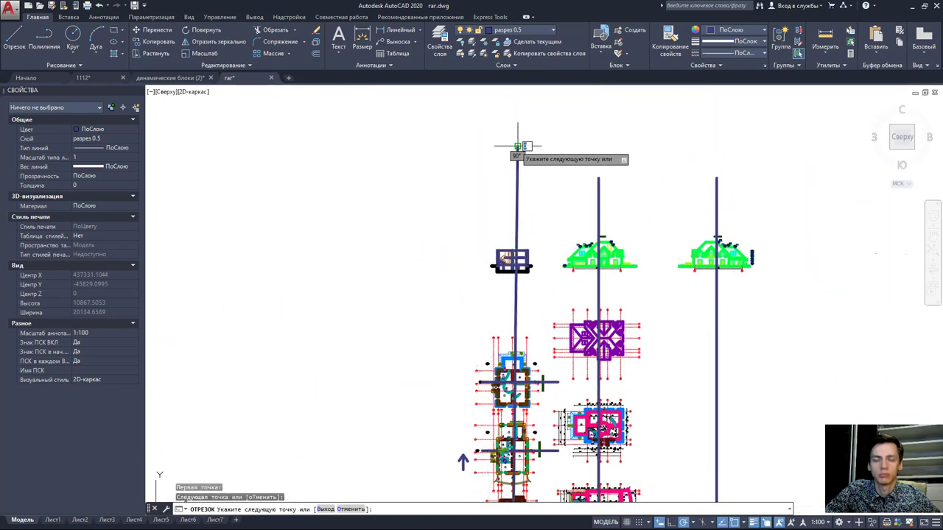
key("Escape")
- Select the right wing's diagonal roof edge, its eave line and the left roof diagonal, then clear the selection
middle_click_drag(516, 508, 486, 394)
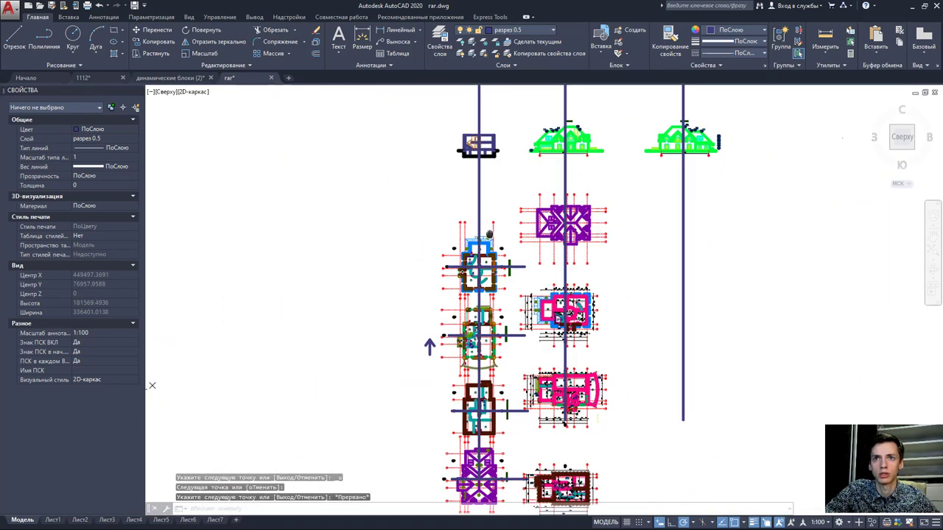
middle_click_drag(486, 513, 475, 462)
scroll(475, 457, "up", 5)
scroll(430, 318, "down", 1)
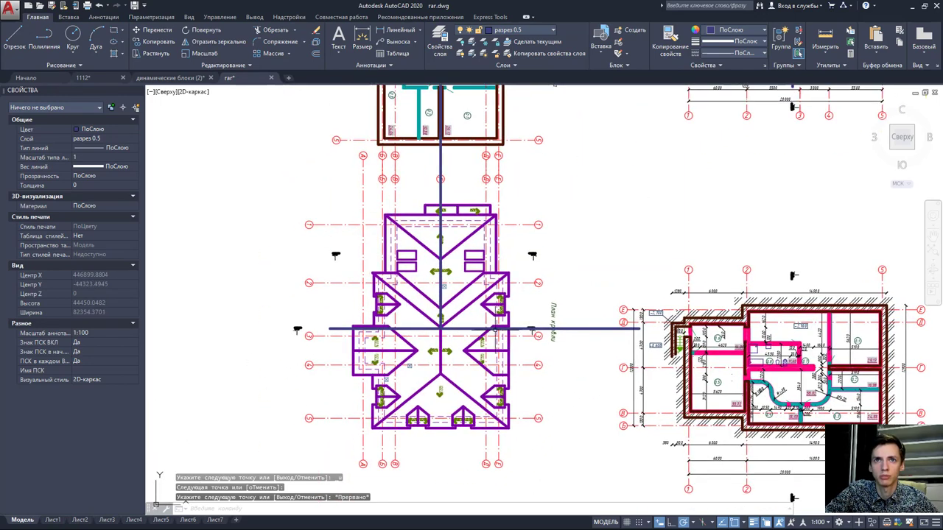
scroll(424, 330, "up", 2)
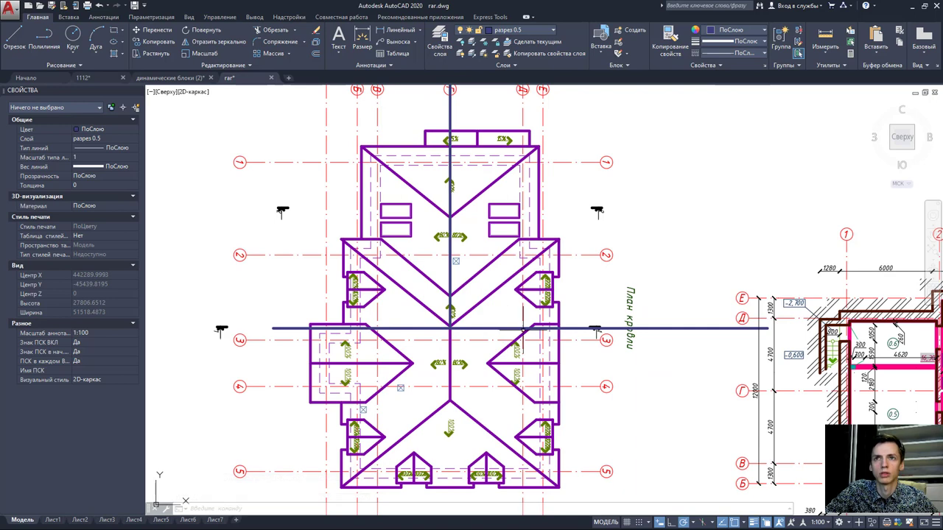
scroll(519, 326, "up", 2)
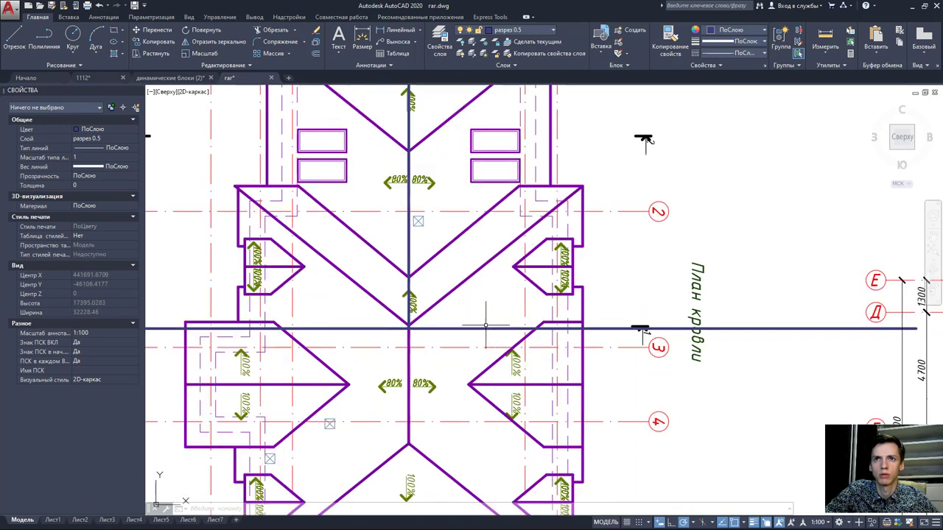
left_click(542, 324)
left_click(565, 322)
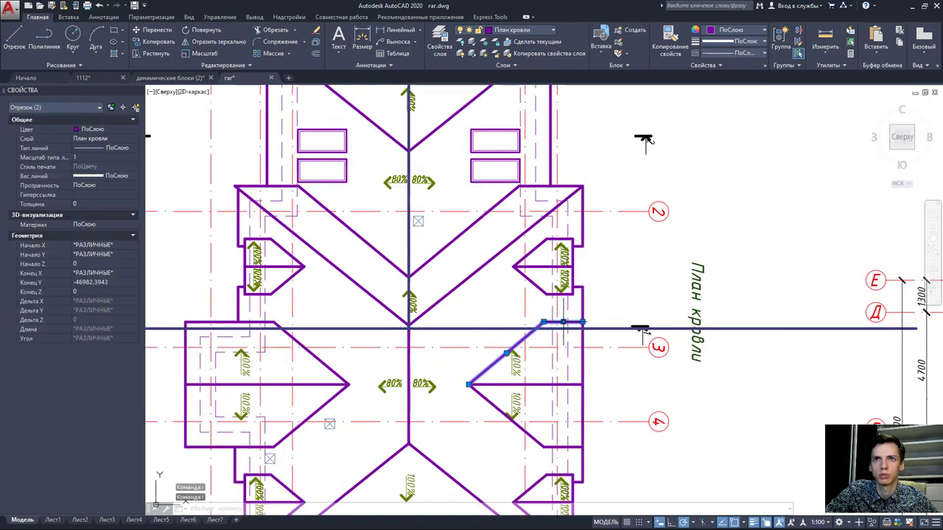
left_click(310, 351)
key("Escape")
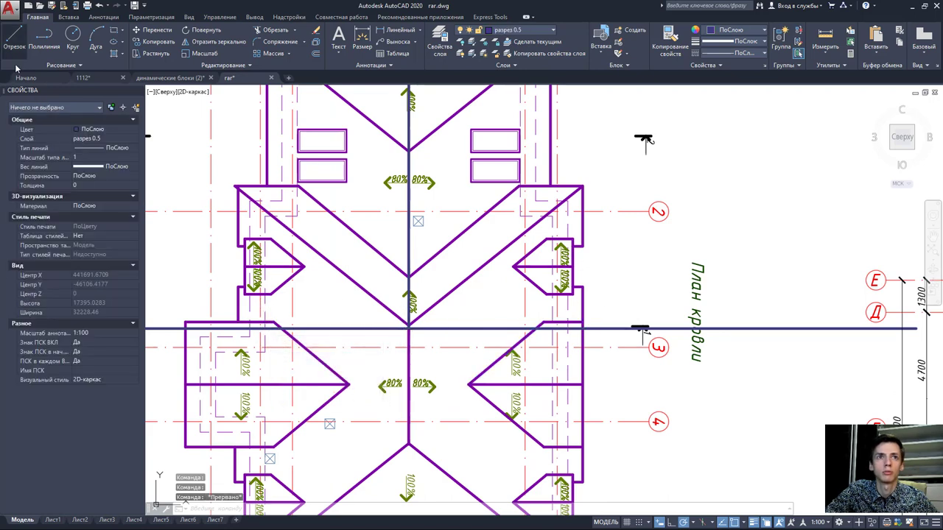
- Draw a vertical line from the left wing's roof edge up above the house section
left_click(14, 36)
left_click(237, 322)
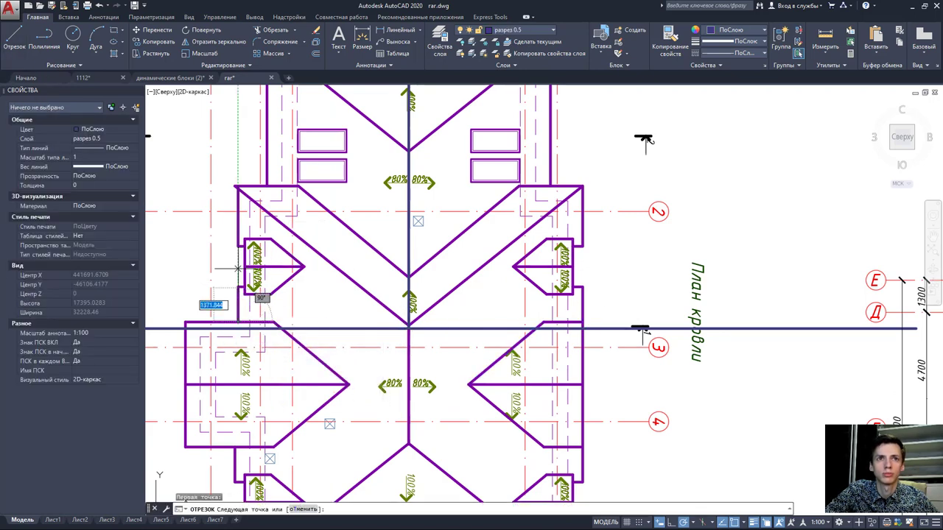
scroll(237, 322, "down", 5)
scroll(311, 321, "down", 3)
middle_click_drag(310, 322, 322, 421)
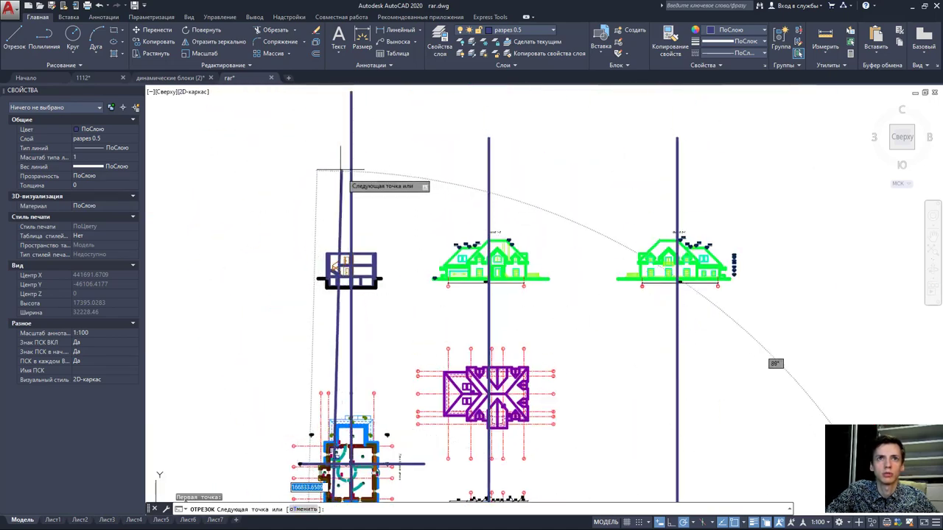
left_click(323, 150)
key("Escape")
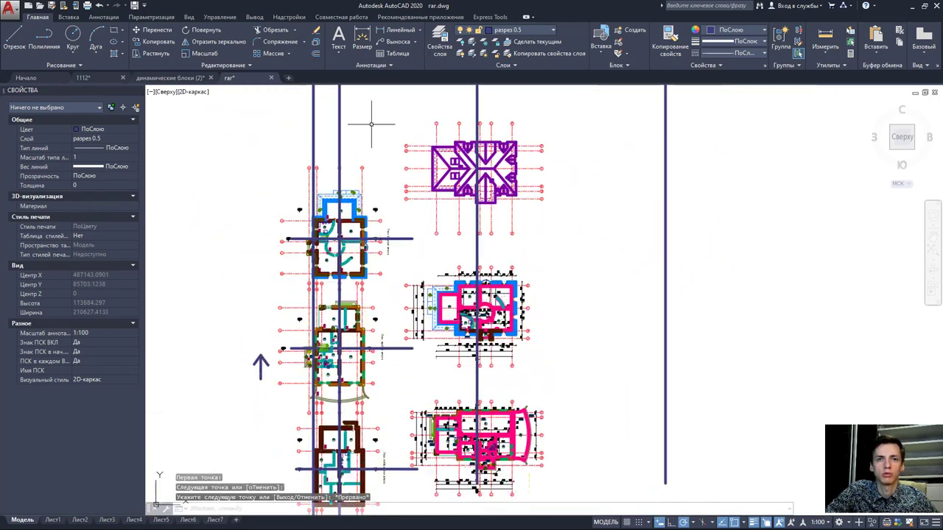
- Start another line at the roof plan's right side, then cancel it
middle_click_drag(324, 149, 368, 126)
scroll(391, 372, "up", 4)
scroll(391, 372, "up", 3)
key("Return")
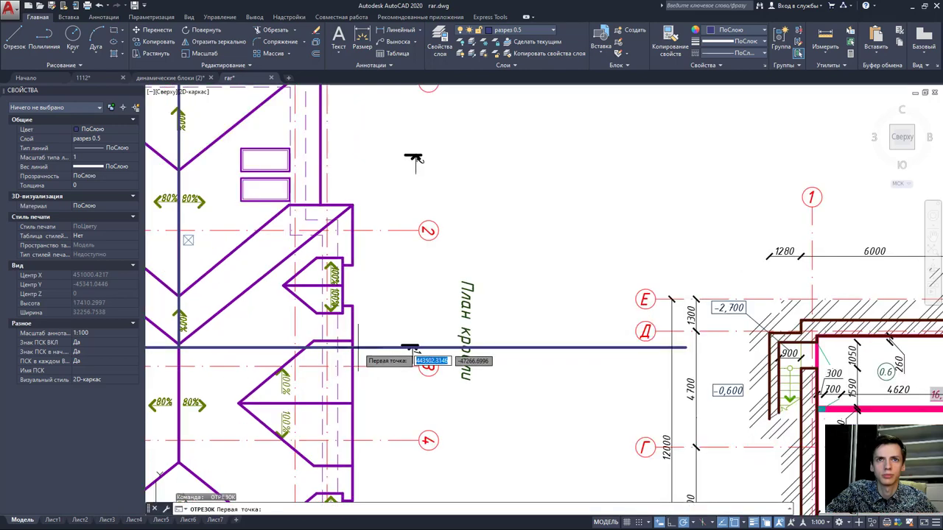
left_click(352, 347)
scroll(352, 347, "down", 6)
middle_click_drag(263, 332, 332, 221)
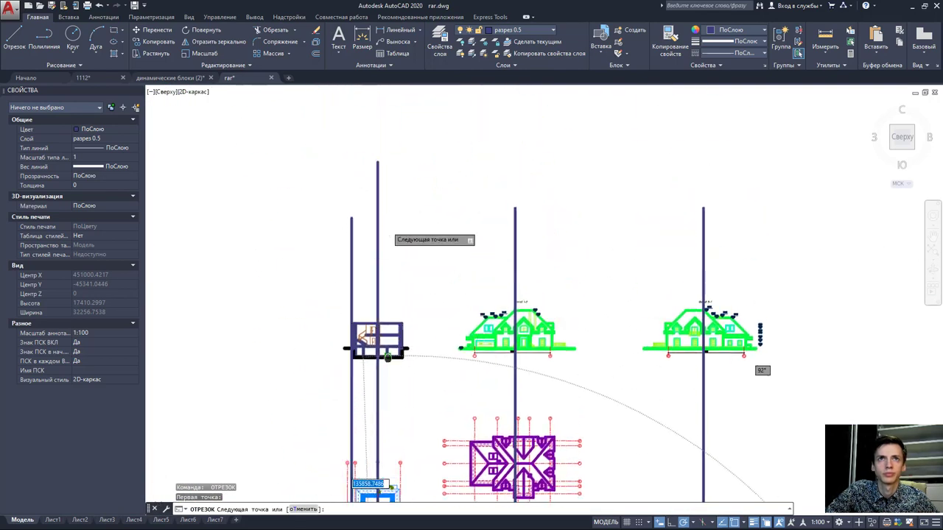
scroll(404, 200, "up", 4)
key("Escape")
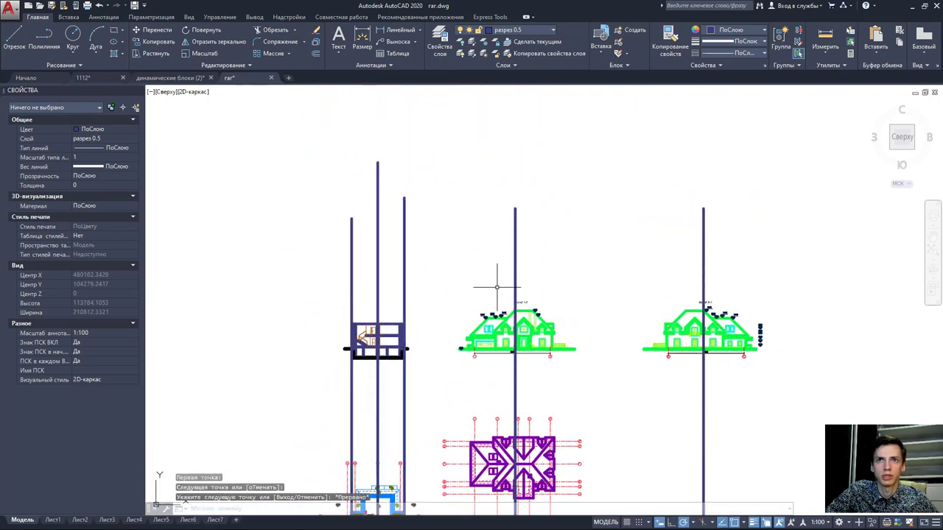
scroll(494, 269, "up", 4)
- Draw a horizontal ridge-height line from the facade ridge across above the section
key("Return")
left_click(477, 367)
scroll(477, 363, "down", 4)
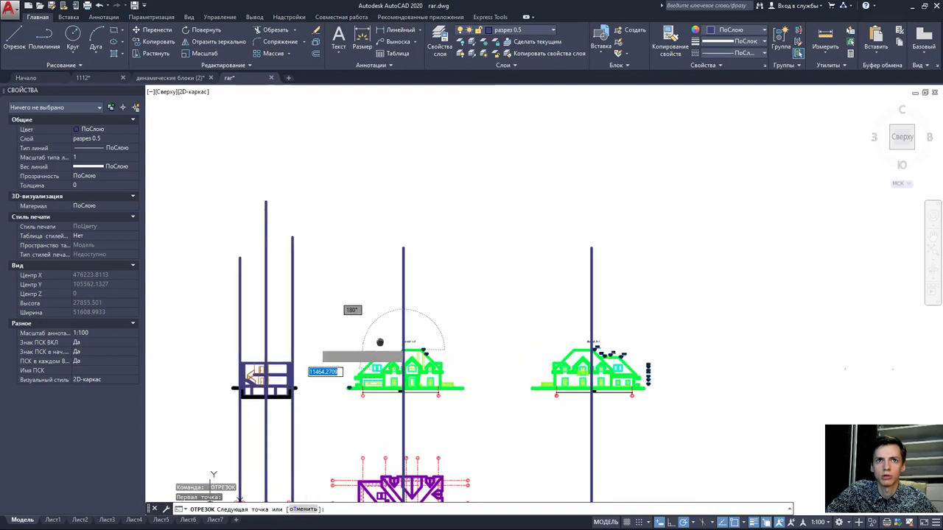
left_click(368, 345)
key("Escape")
- Pan over the floor plans and roof plan, then recentre on the building section
middle_click_drag(397, 361, 397, 103)
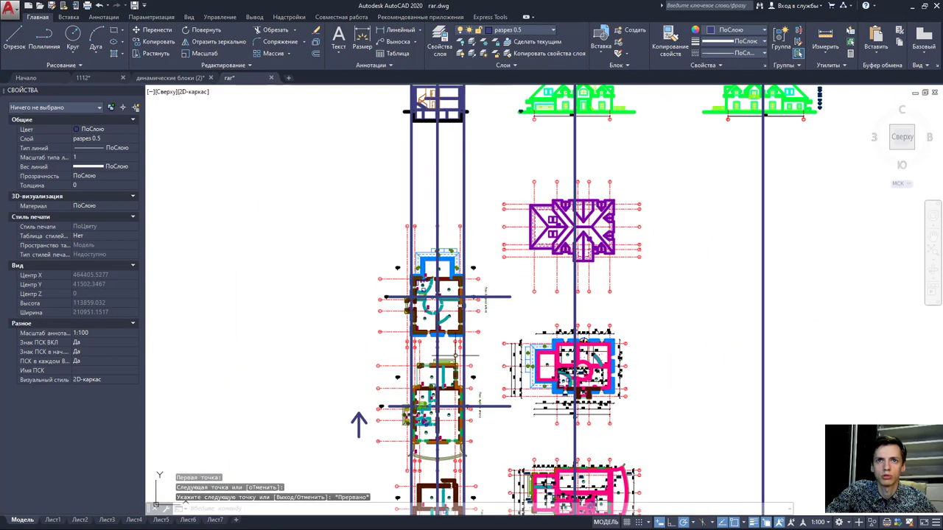
middle_click_drag(402, 412, 401, 221)
scroll(411, 407, "up", 3)
scroll(410, 407, "up", 2)
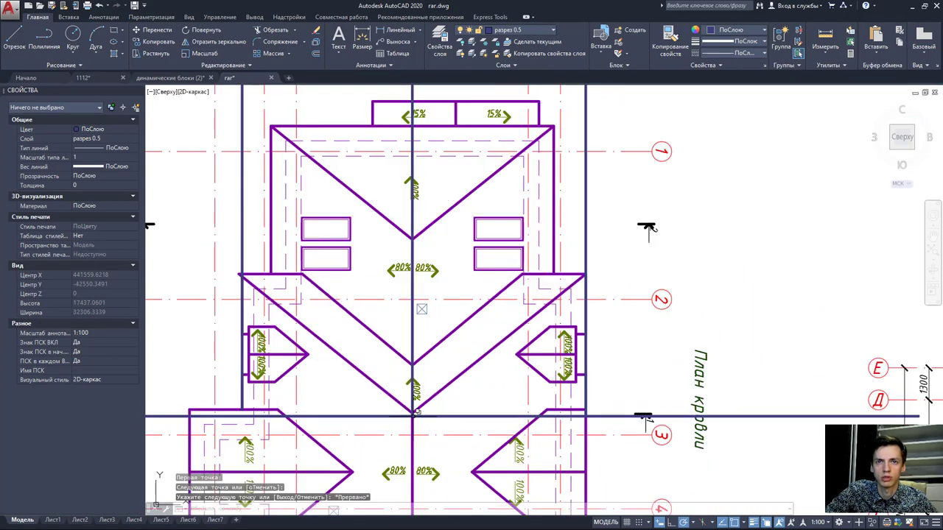
scroll(416, 413, "down", 5)
middle_click_drag(345, 204, 374, 484)
scroll(435, 265, "up", 3)
scroll(474, 289, "up", 2)
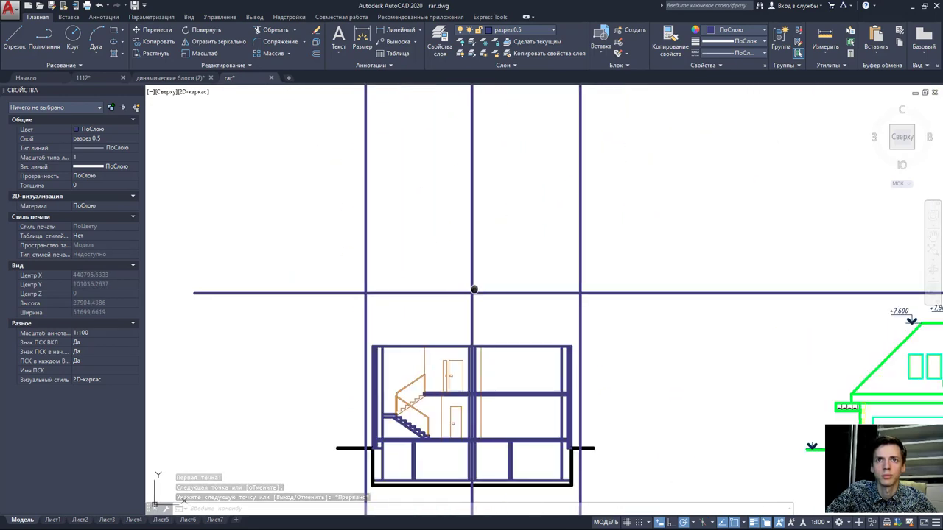
middle_click_drag(475, 290, 454, 305)
middle_click_drag(361, 273, 362, 263)
middle_click_drag(346, 336, 310, 298)
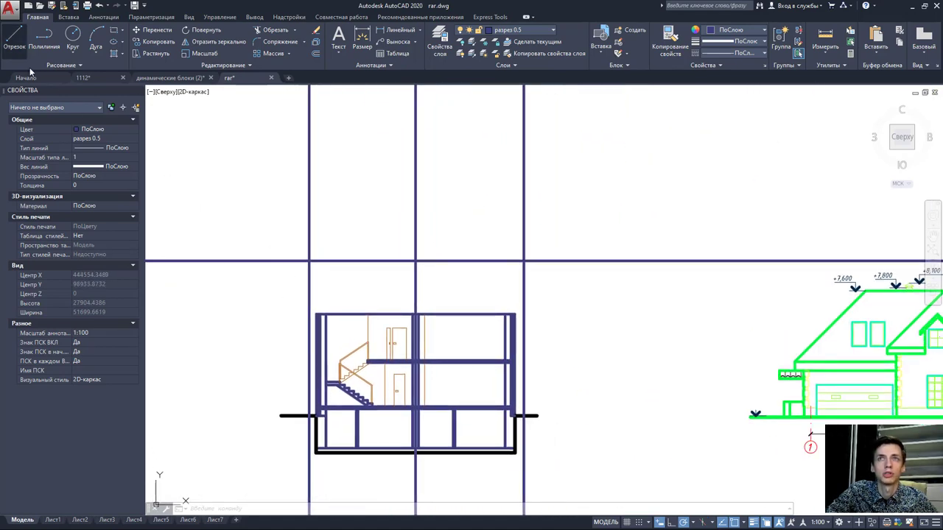
- Draw a horizontal eave-level line from the green facade across the section
left_click(14, 37)
middle_click_drag(663, 258, 369, 254)
scroll(478, 302, "up", 1)
scroll(515, 236, "up", 4)
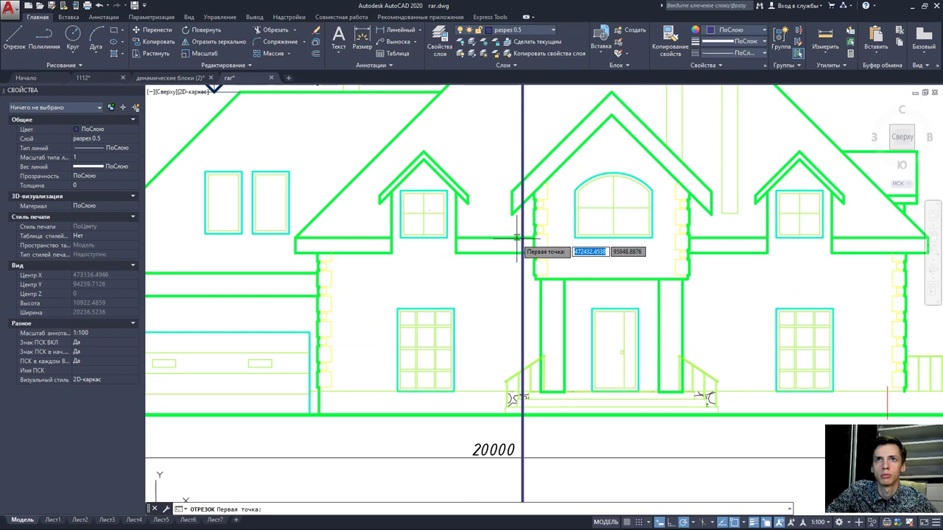
scroll(508, 254, "down", 5)
middle_click_drag(169, 252, 481, 273)
middle_click_drag(147, 273, 457, 273)
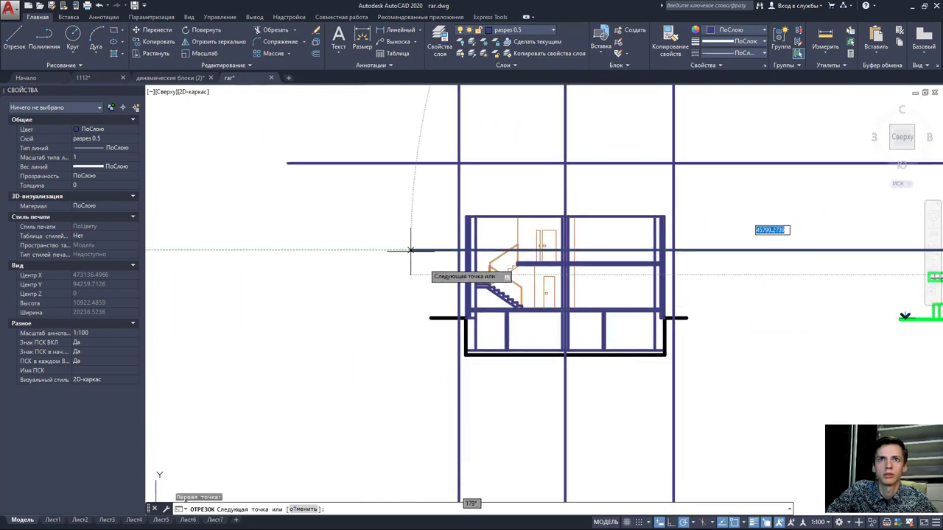
left_click(324, 253)
key("Escape")
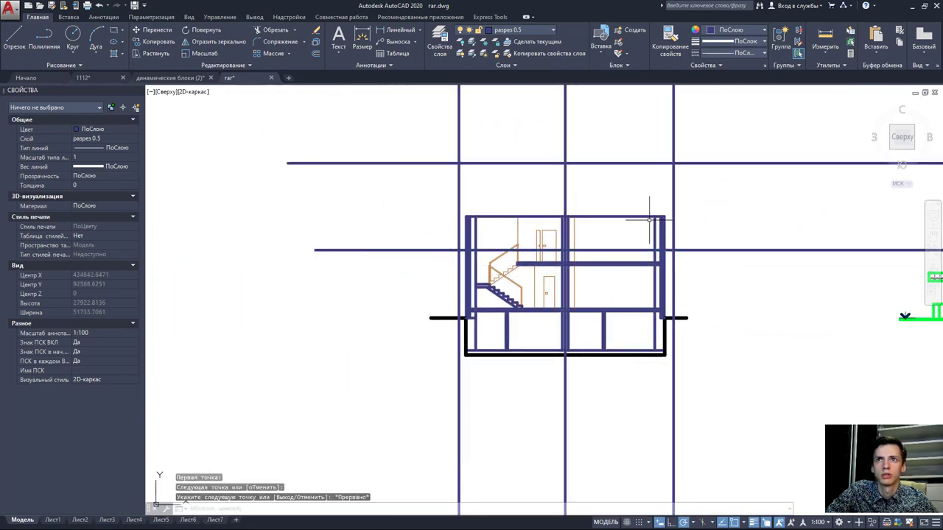
- Delete the section's flat top line
scroll(605, 217, "up", 2)
left_click(589, 214)
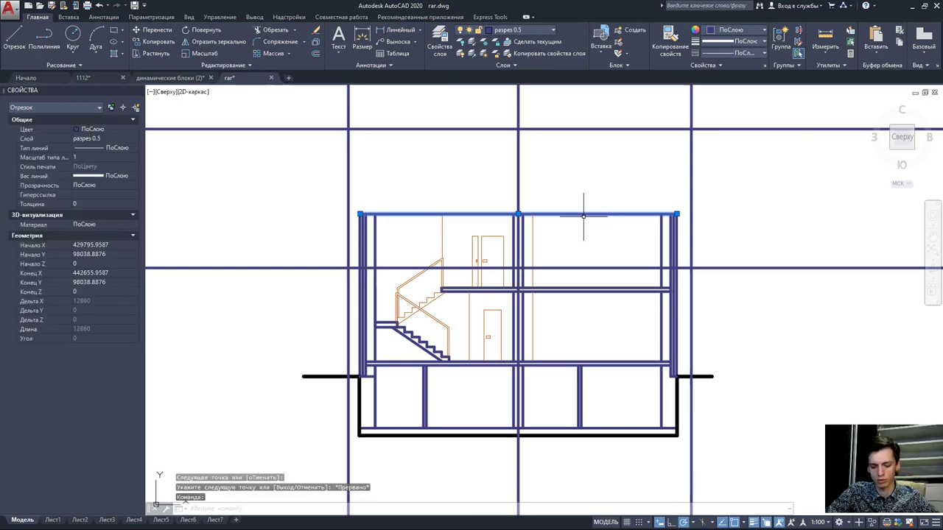
key("Delete")
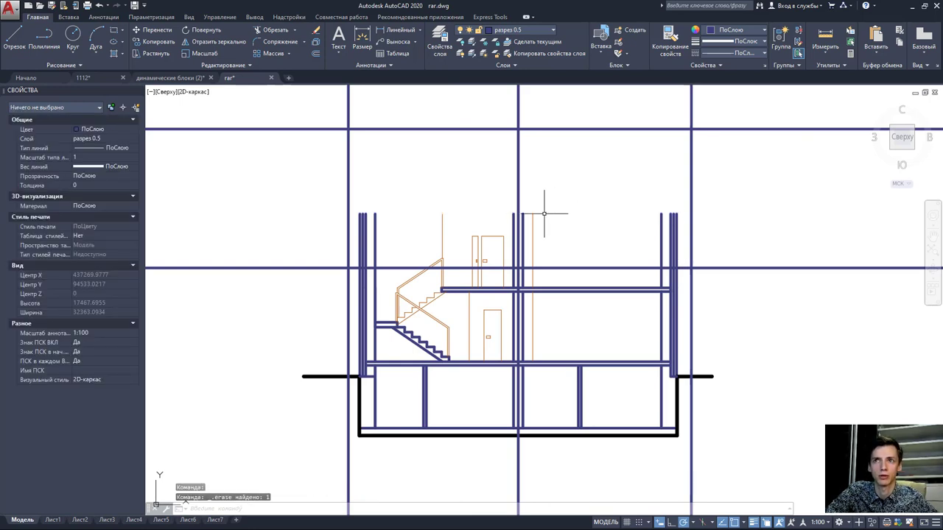
- Review Фасад 1-5, the floor plans and roof plan, then inspect the section's lower projection line
scroll(568, 211, "down", 4)
middle_click_drag(707, 279, 499, 278)
scroll(499, 278, "up", 3)
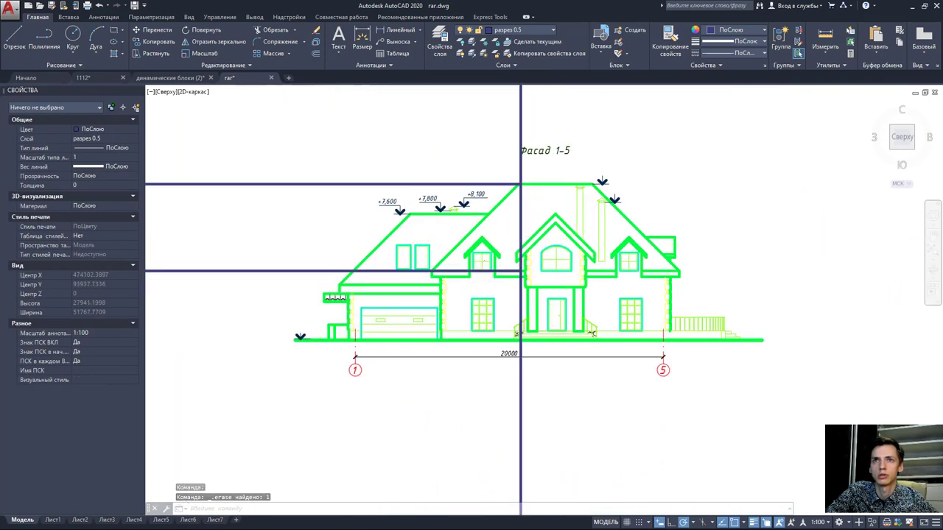
scroll(498, 279, "up", 2)
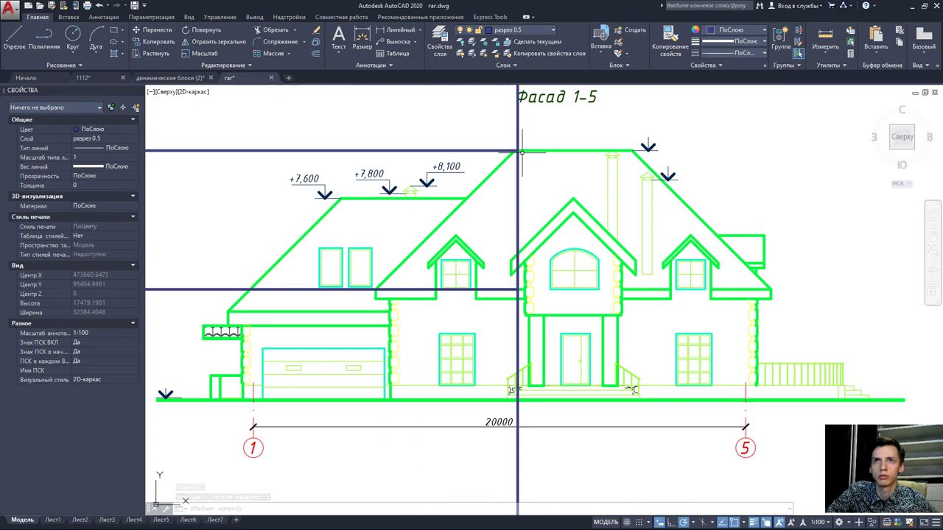
scroll(518, 155, "down", 4)
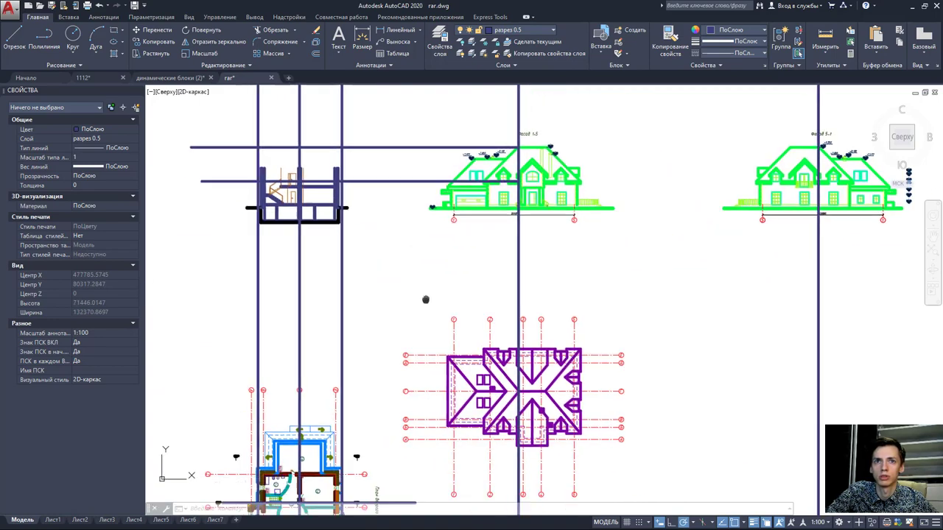
middle_click_drag(518, 383, 631, 155)
scroll(631, 155, "up", 2)
scroll(826, 372, "up", 2)
middle_click_drag(826, 372, 810, 147)
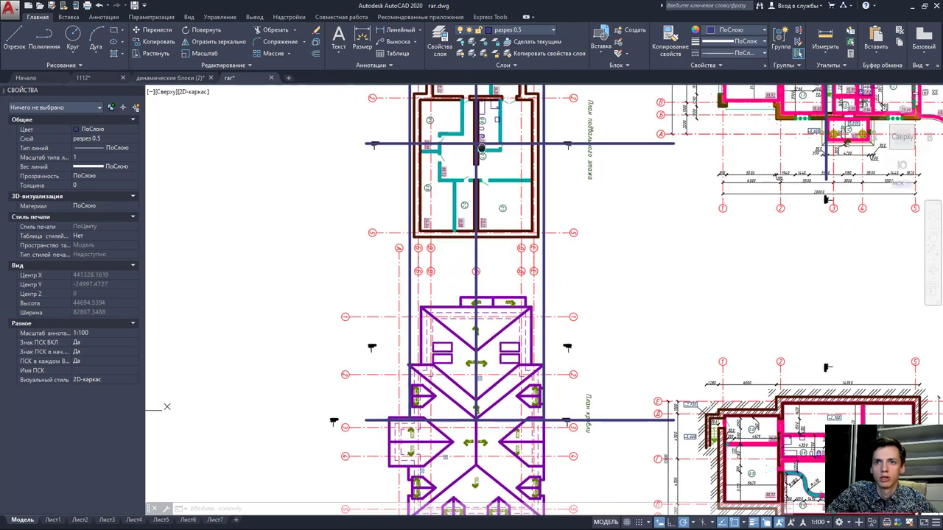
scroll(575, 350, "up", 2)
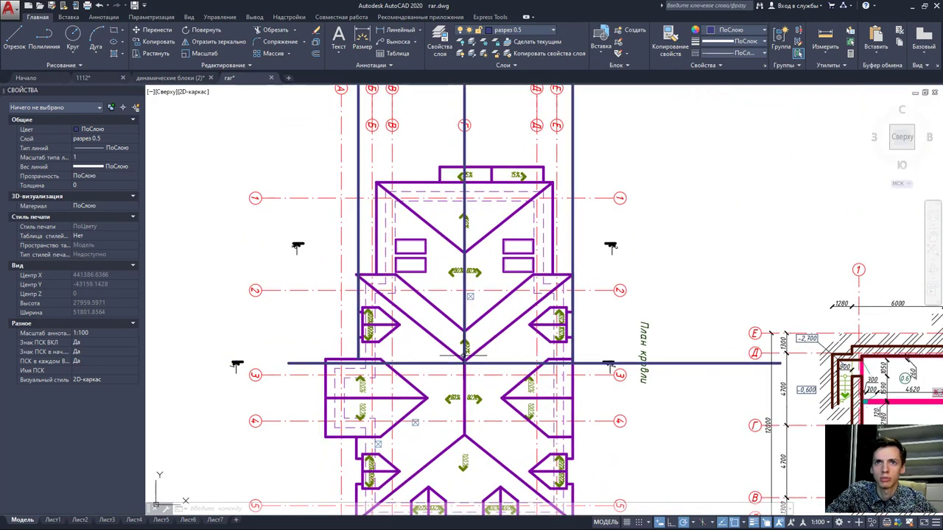
scroll(466, 346, "down", 3)
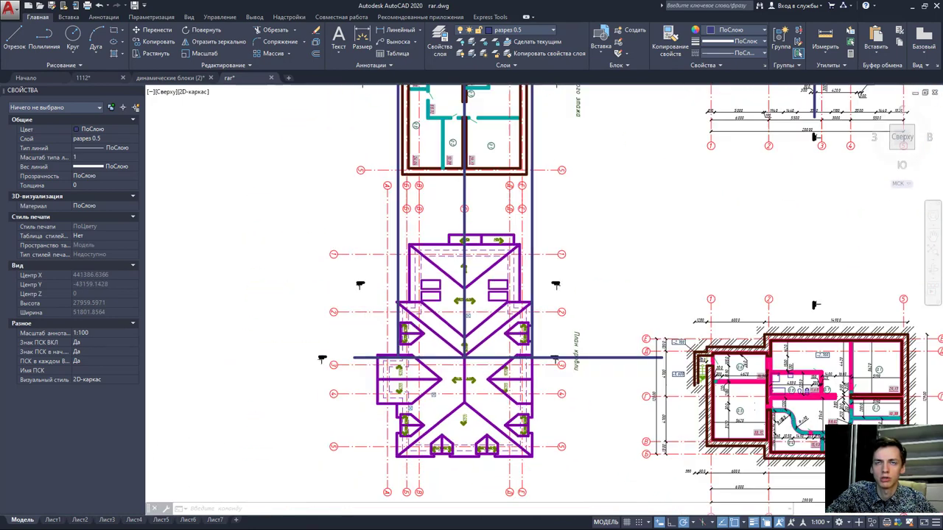
mouse_move(466, 346)
middle_mouse_down()
mouse_move(560, 191)
mouse_move(442, 400)
middle_mouse_up()
scroll(481, 269, "up", 3)
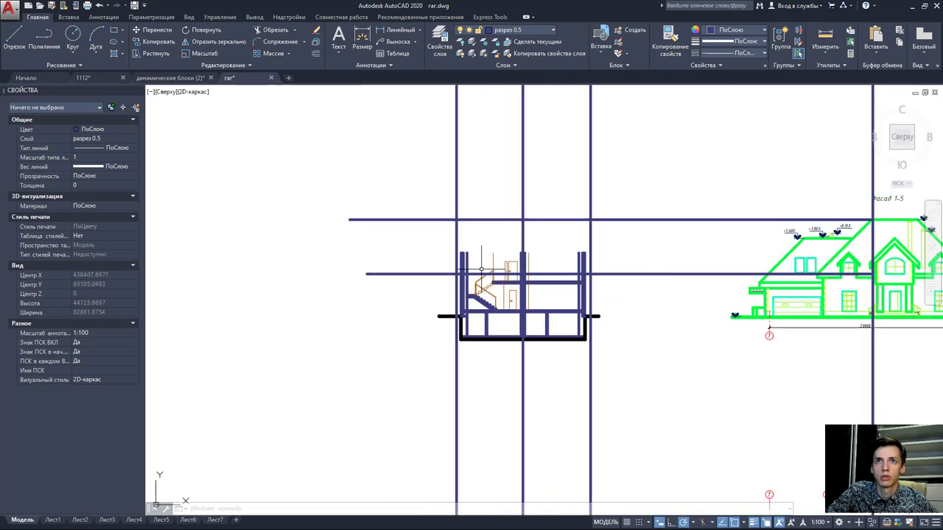
left_click(443, 274)
key("Escape")
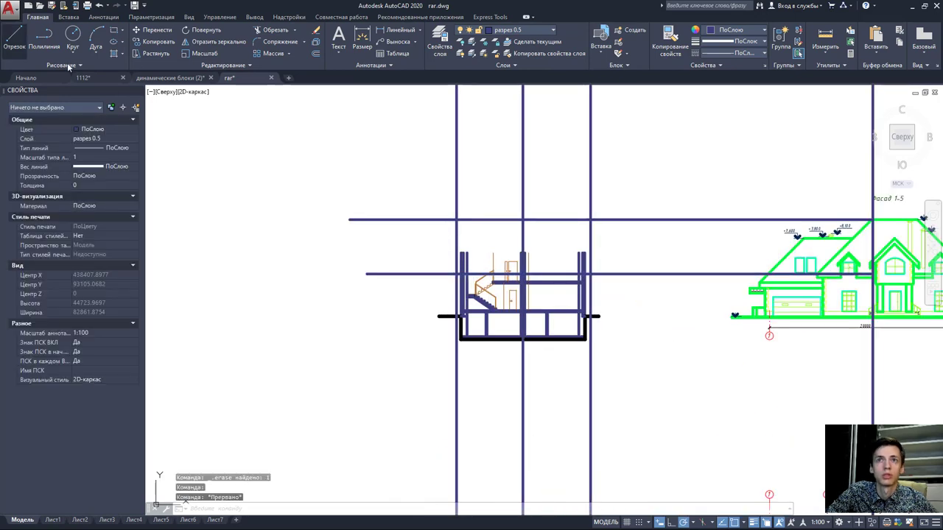
left_click(13, 35)
- Draw both roof slopes from the left and right eave points up to the apex
scroll(510, 267, "up", 2)
left_click(426, 274)
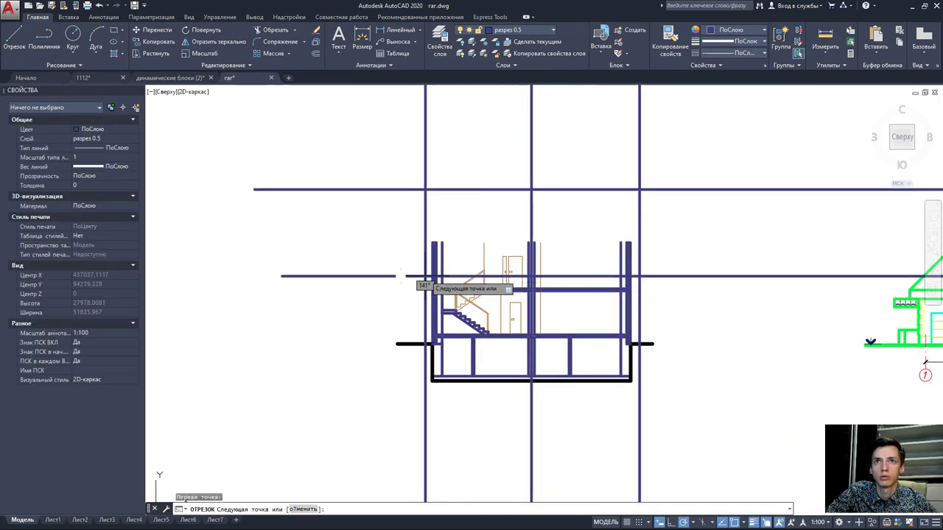
left_click(530, 190)
left_click(637, 276)
key("Escape")
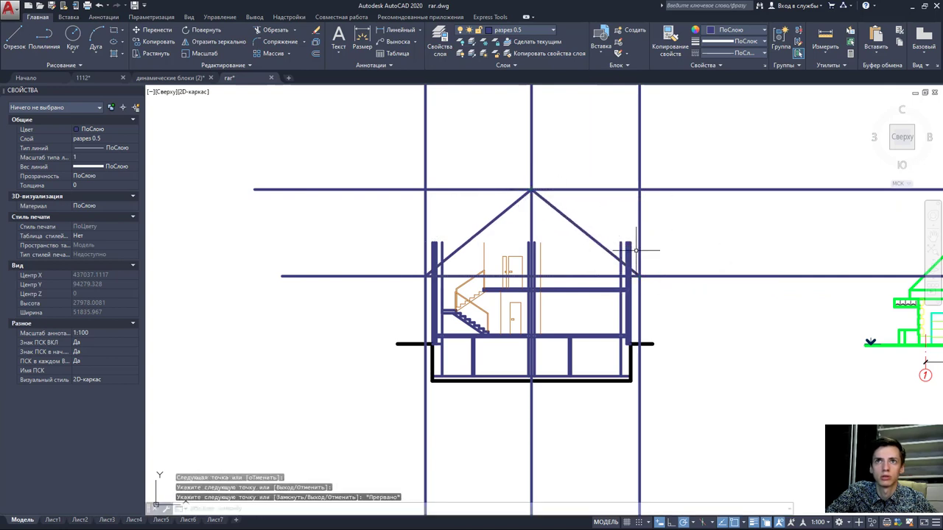
- Delete the central vertical projection line and the ridge-height horizontal line
left_click(530, 166)
key("Delete")
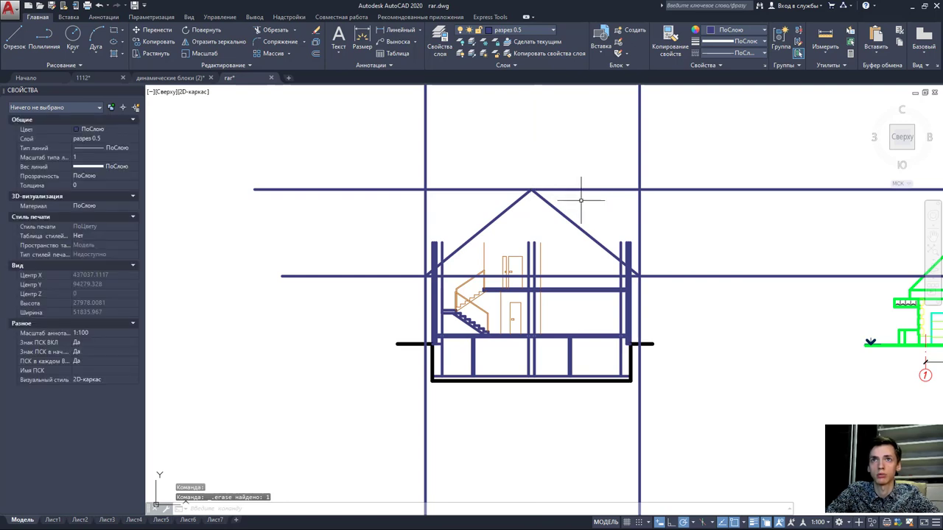
left_click(577, 189)
key("Delete")
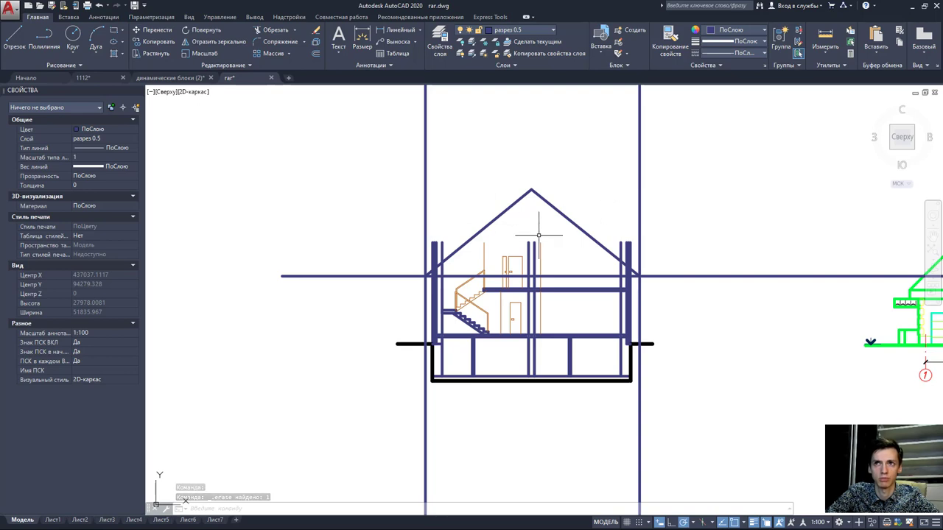
scroll(610, 237, "down", 2)
middle_click_drag(642, 238, 617, 238)
scroll(595, 244, "up", 2)
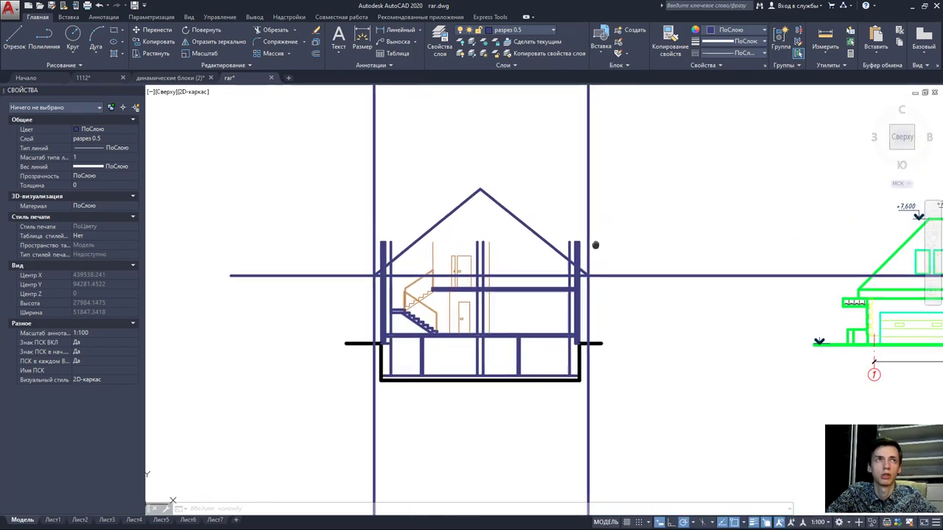
- Start a line on the facade's roof edge, then cancel it
left_click(14, 37)
scroll(873, 244, "up", 2)
scroll(873, 245, "up", 2)
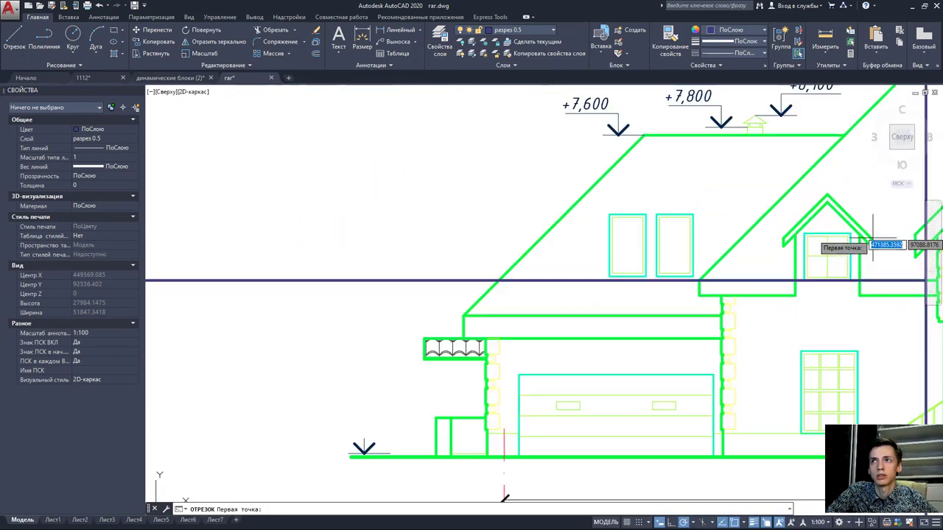
middle_click_drag(873, 245, 652, 245)
left_click(661, 297)
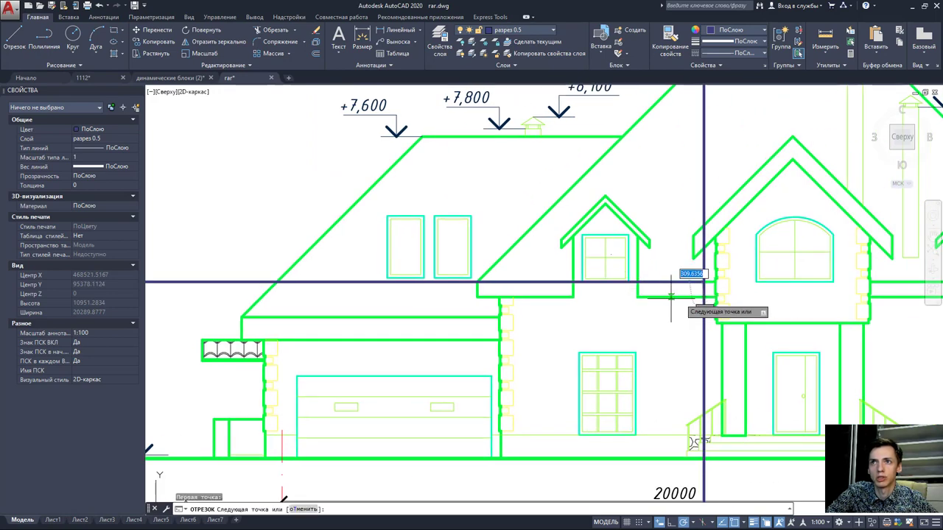
scroll(670, 297, "down", 3)
scroll(177, 317, "up", 2)
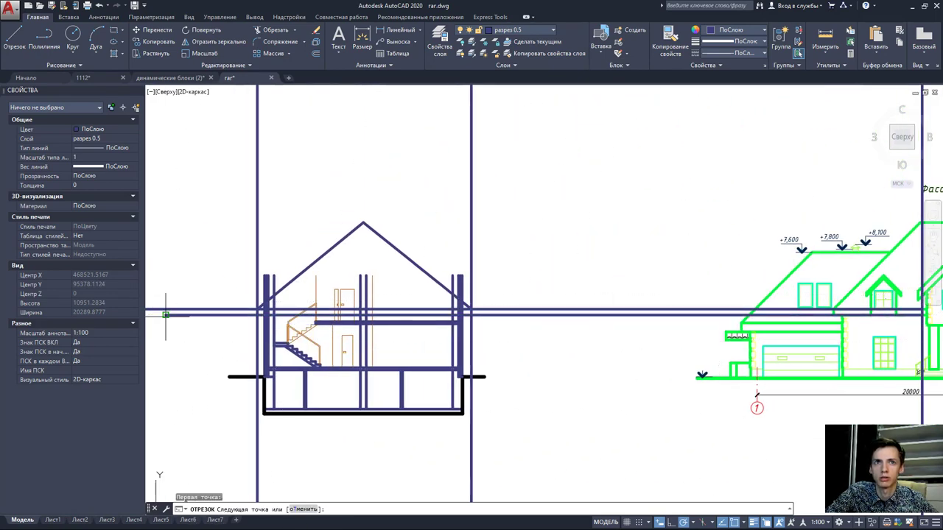
key("Escape")
- Select the left roof slope and start the Offset (ПОДОБИЕ) command
scroll(372, 272, "up", 2)
left_click(298, 244)
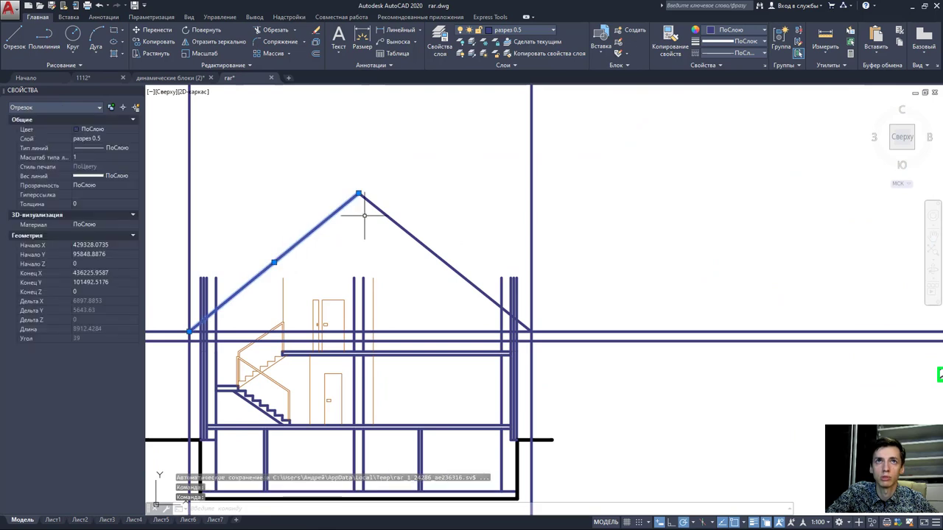
left_click(316, 55)
type("300")
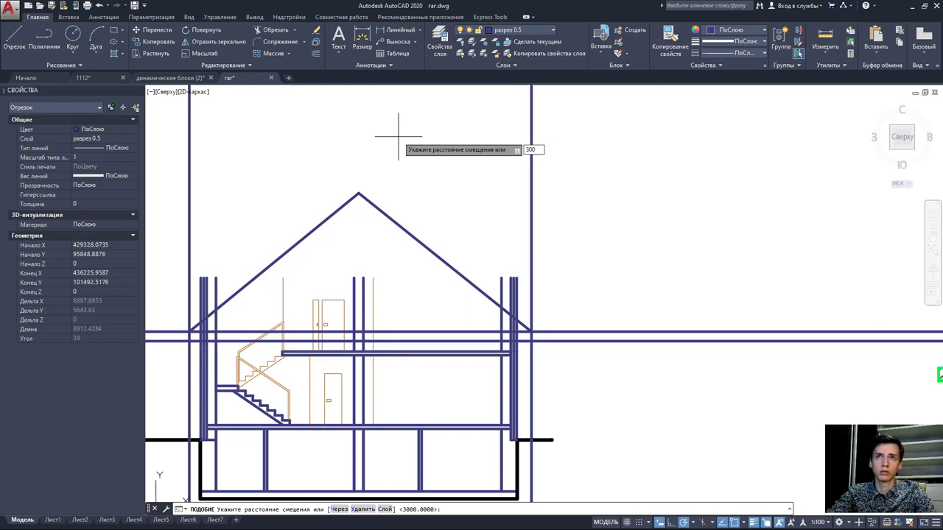
- Offset the left and right roof slopes inward by 300
key("Return")
left_click(293, 248)
scroll(230, 273, "up", 3)
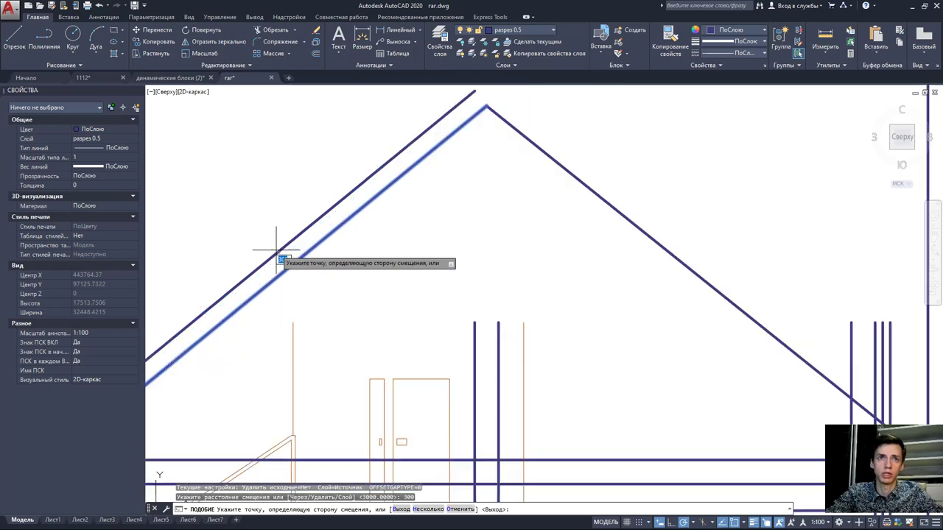
left_click(324, 278)
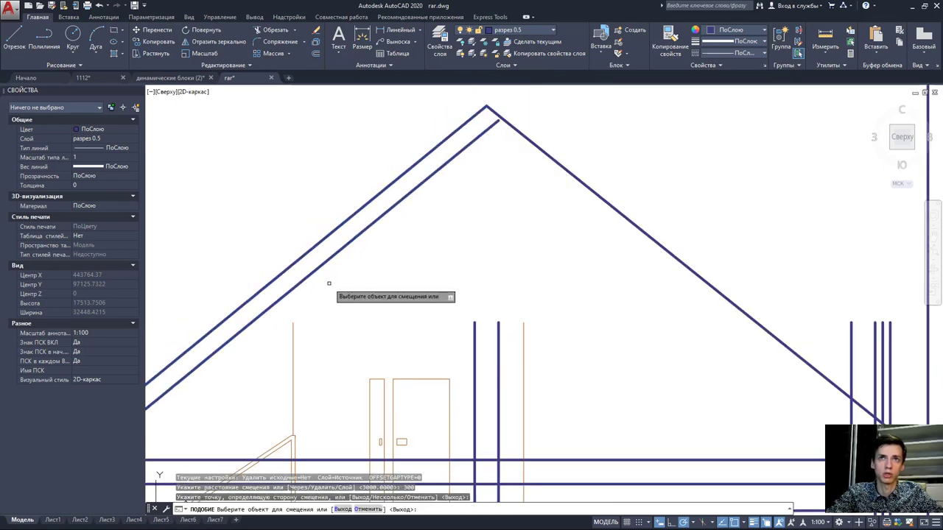
left_click(579, 181)
left_click(538, 231)
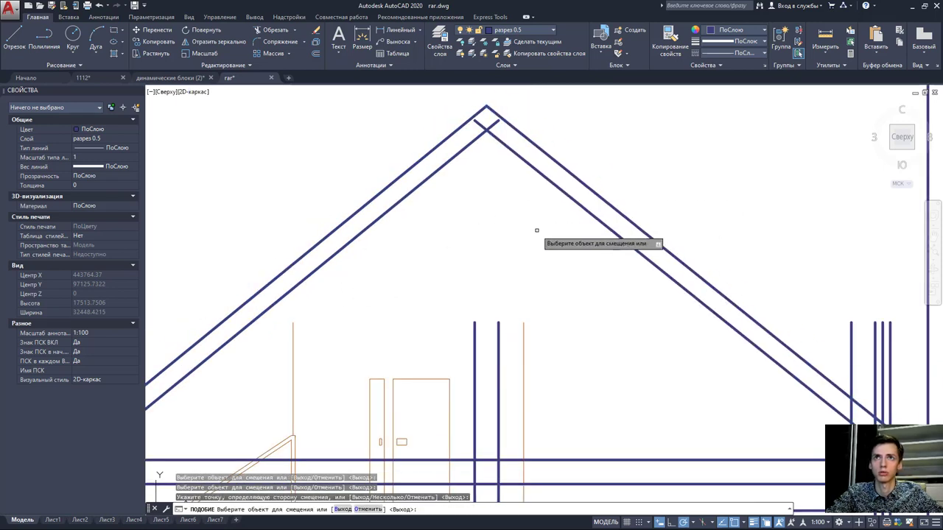
scroll(541, 251, "down", 2)
scroll(533, 254, "down", 1)
key("Escape")
scroll(788, 375, "up", 2)
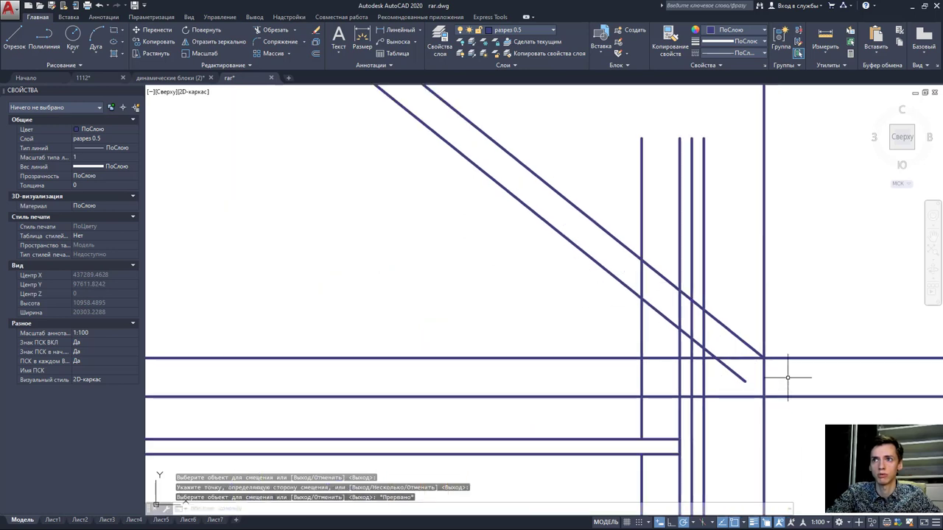
scroll(677, 341, "up", 2)
scroll(562, 308, "up", 1)
- Stretch the lower end of the inner right roof line down past the right wall
left_click(563, 308)
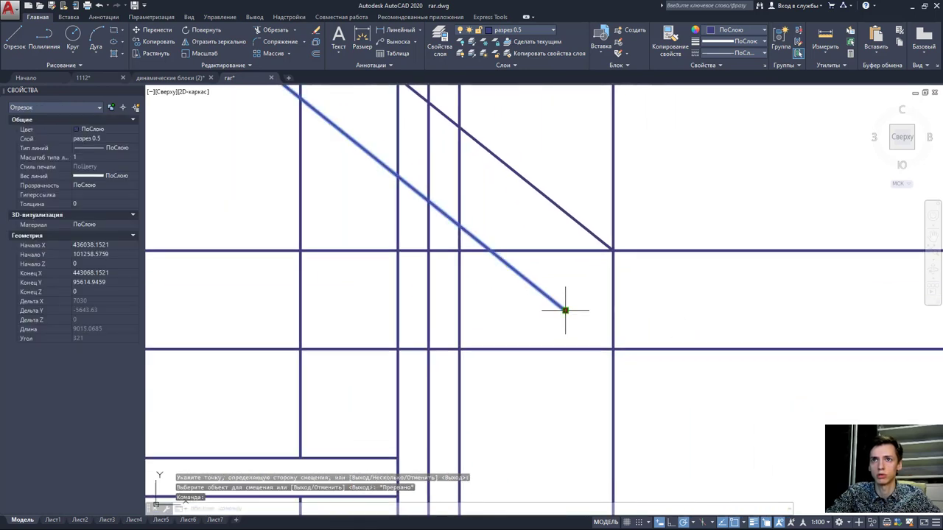
left_click(564, 310)
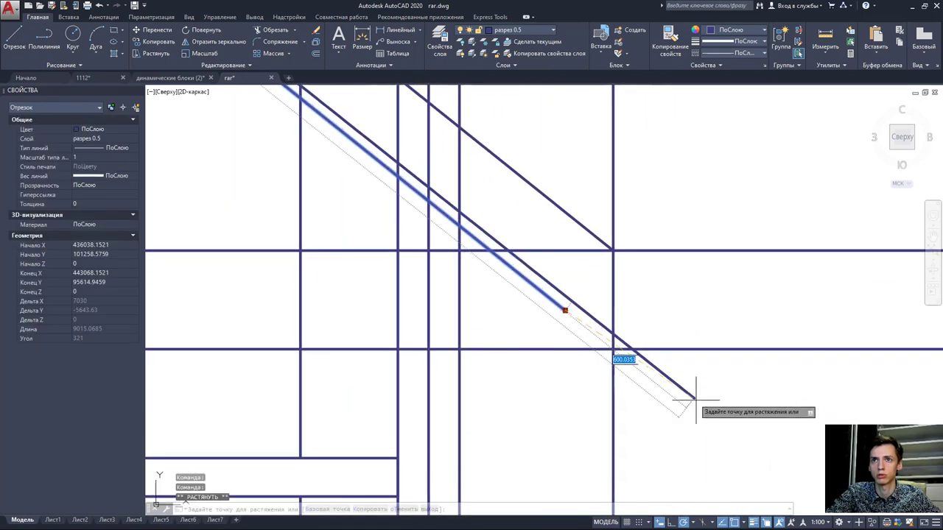
left_click(649, 378)
scroll(650, 378, "up", 2)
scroll(616, 346, "up", 1)
scroll(575, 332, "down", 1)
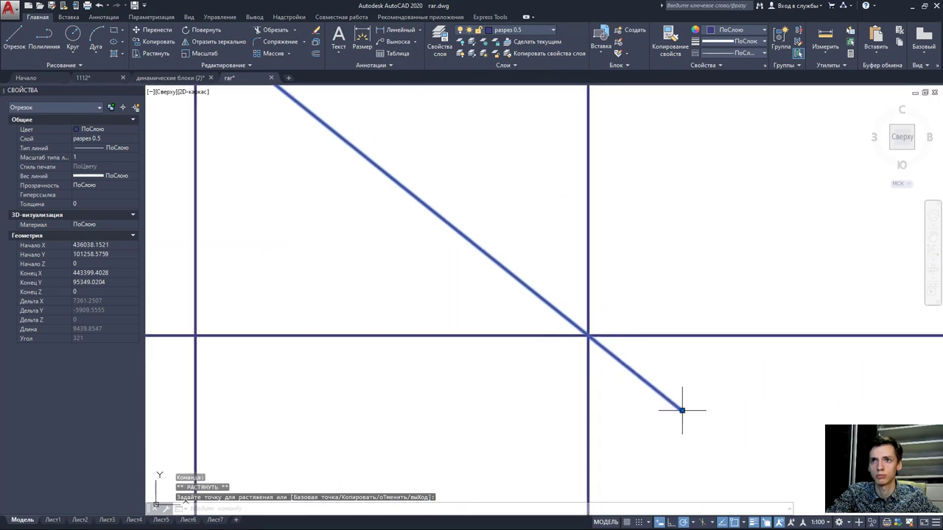
scroll(579, 332, "down", 2)
scroll(518, 326, "down", 2)
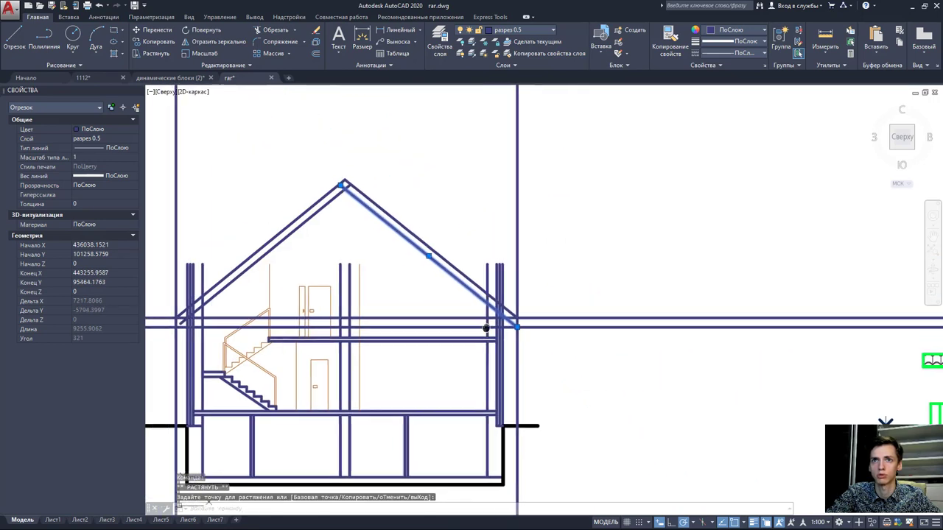
scroll(442, 320, "up", 1)
key("Escape")
scroll(439, 318, "up", 2)
- Stretch the inner left roof line's lower end to the wall and eave intersection
left_click(496, 295)
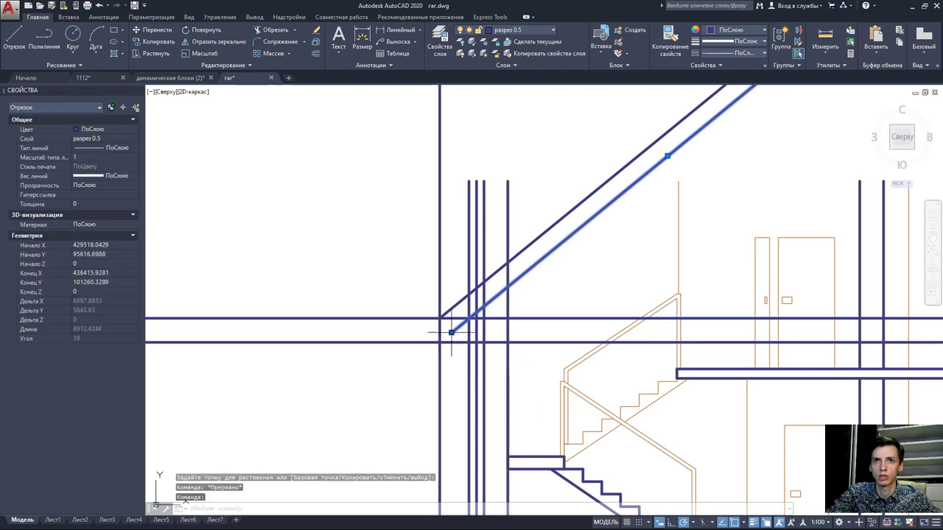
scroll(451, 332, "up", 2)
left_click(450, 333)
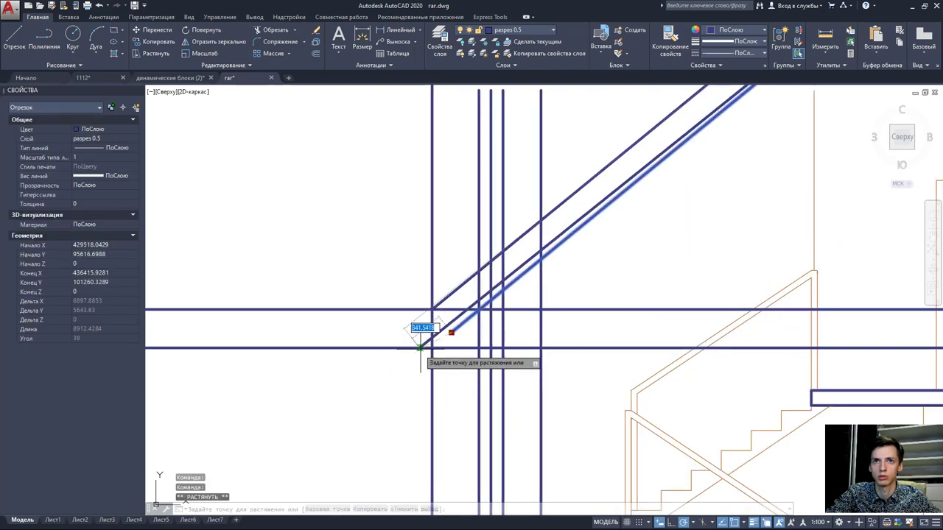
left_click(431, 347)
scroll(412, 353, "down", 2)
scroll(414, 347, "up", 2)
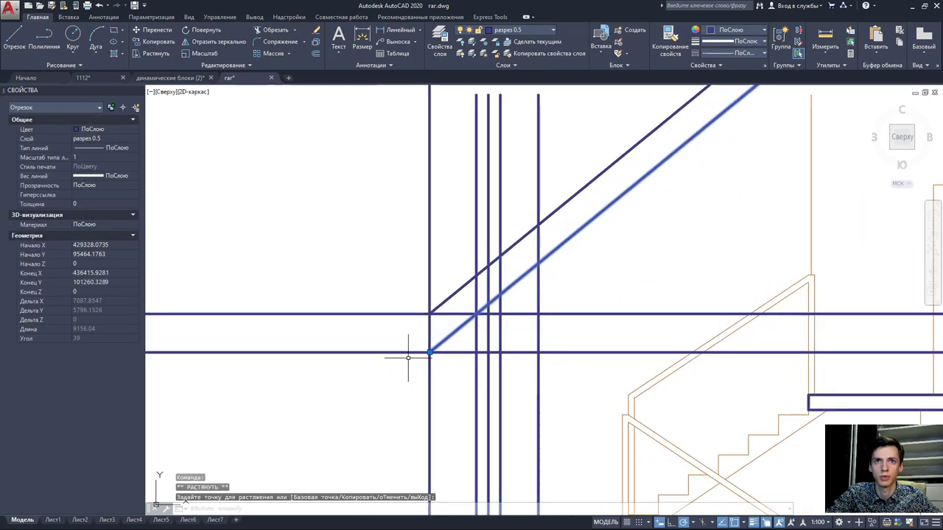
left_click(404, 349)
scroll(404, 347, "down", 3)
mouse_move(631, 374)
middle_mouse_down()
mouse_move(650, 335)
mouse_move(474, 347)
middle_mouse_up()
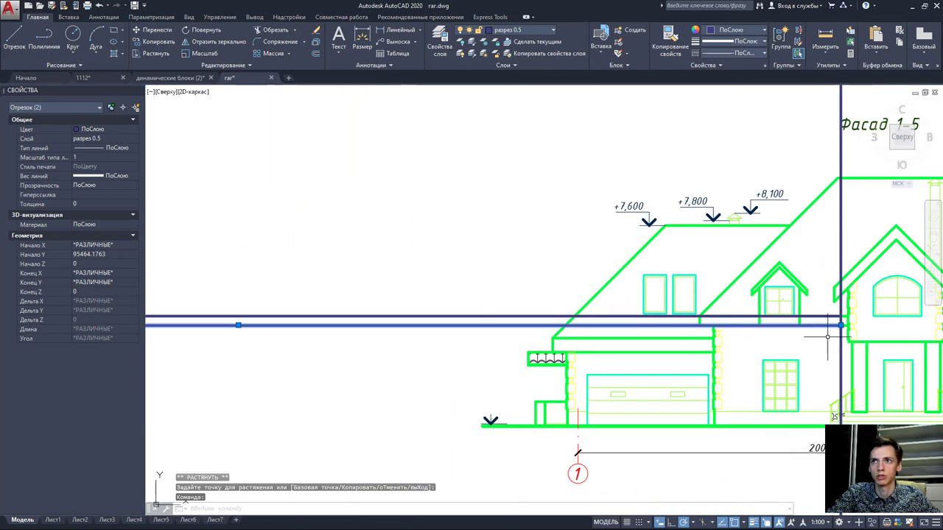
scroll(726, 326, "up", 2)
scroll(663, 331, "up", 3)
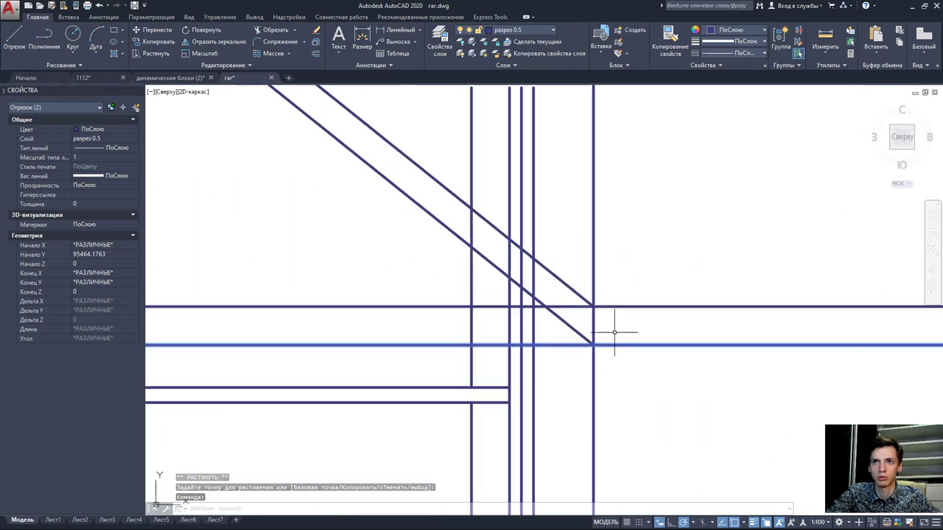
key("Escape")
left_click(555, 241)
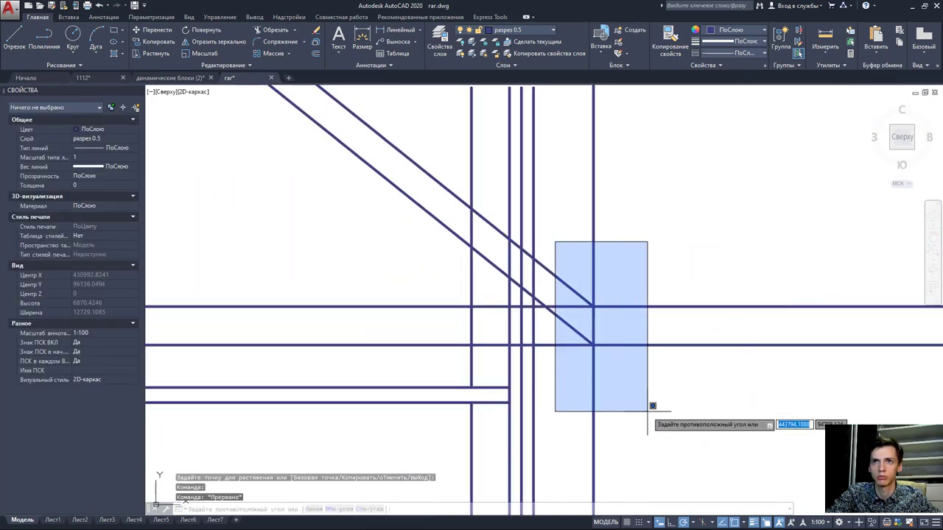
- Trim the projected verticals above the roof and the horizontals beyond both walls
key("Escape")
scroll(641, 390, "down", 5)
left_click(654, 396)
left_click(229, 178)
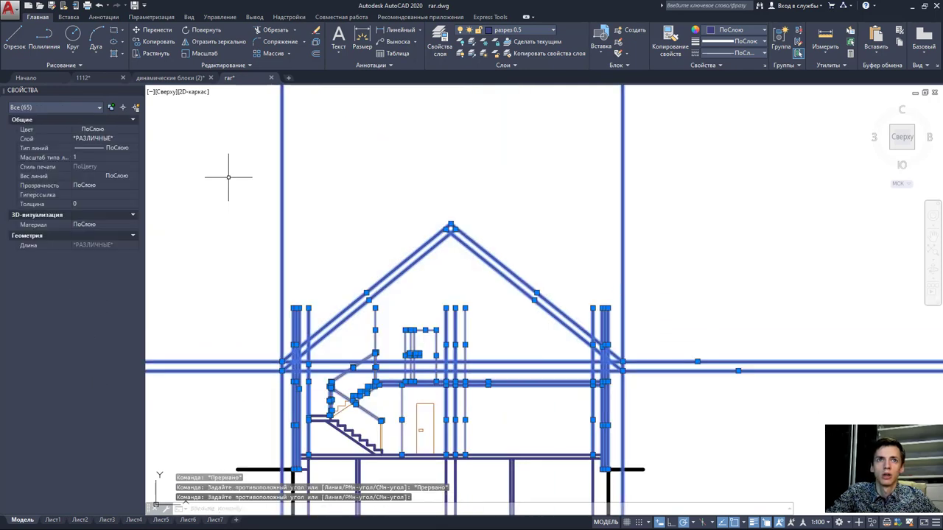
middle_click_drag(333, 232, 347, 227)
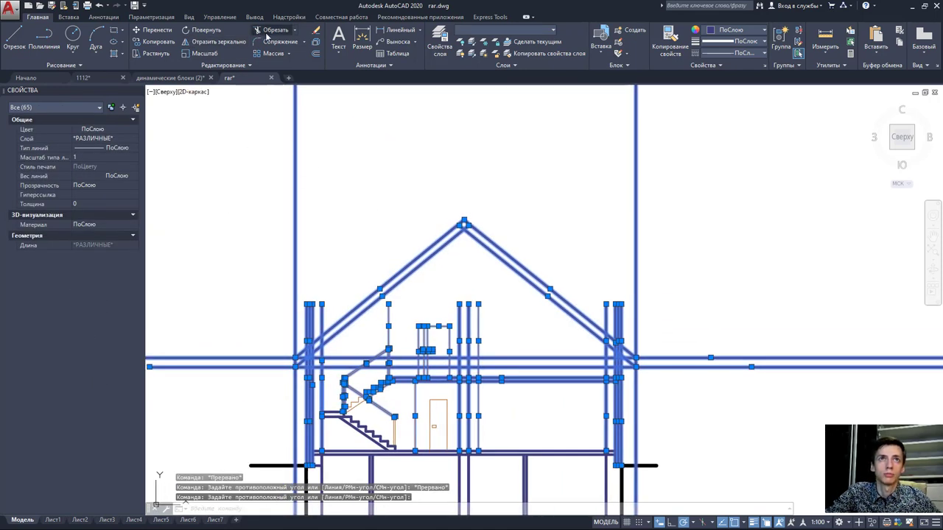
left_click(272, 30)
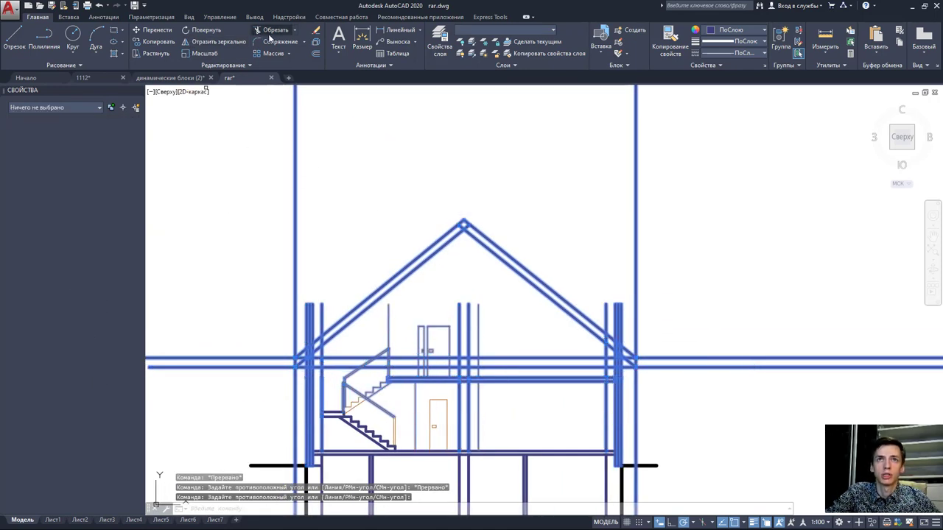
left_click(634, 259)
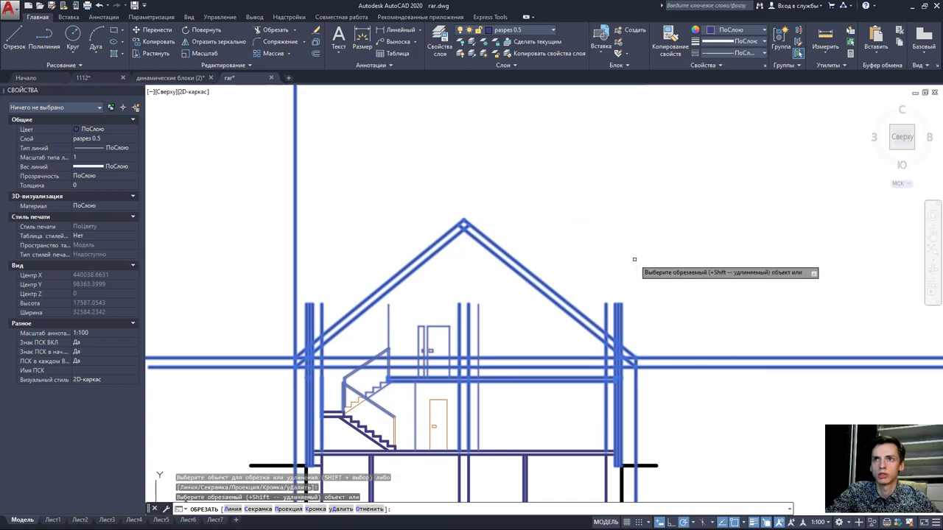
left_click(694, 385)
left_click(670, 314)
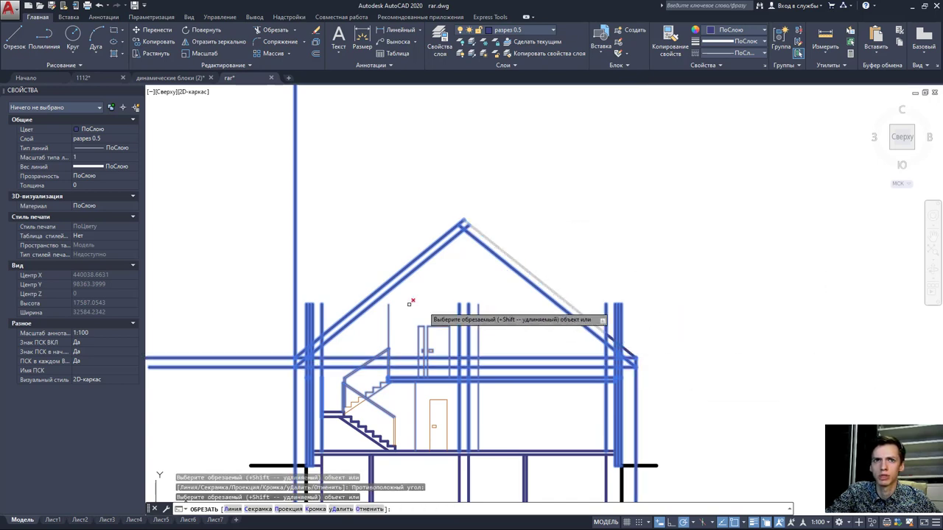
left_click(261, 386)
left_click(248, 311)
left_click(295, 250)
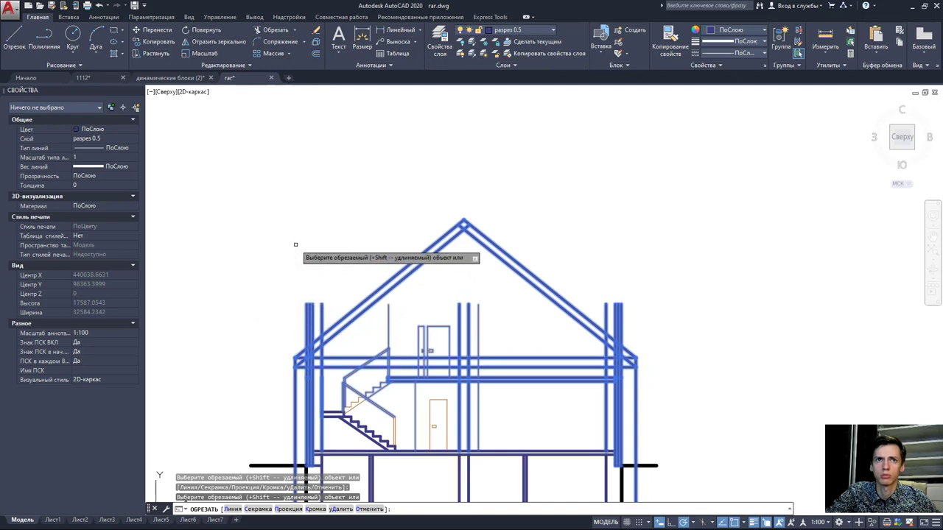
- Trim leftover segments inside the roof and the short vertical between the right roof lines
scroll(309, 288, "up", 2)
left_click(448, 343)
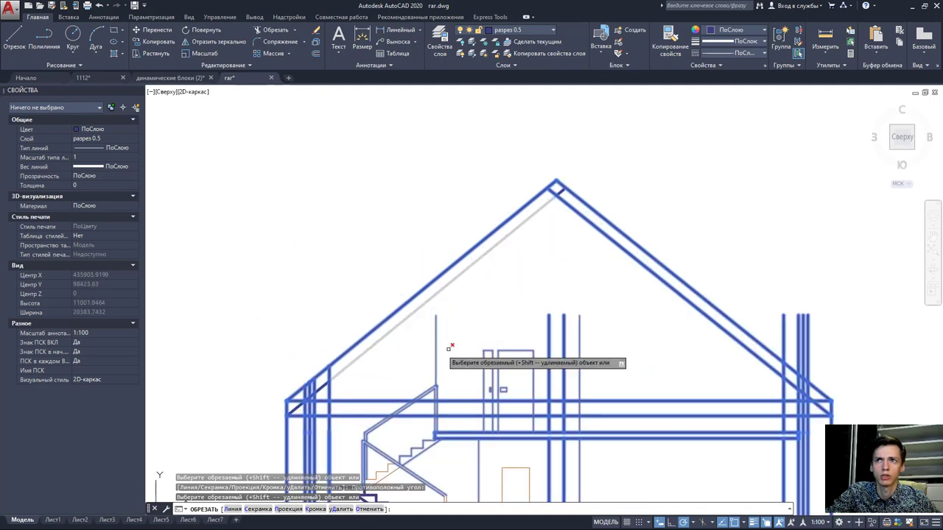
left_click(830, 330)
left_click(774, 294)
scroll(815, 403, "up", 3)
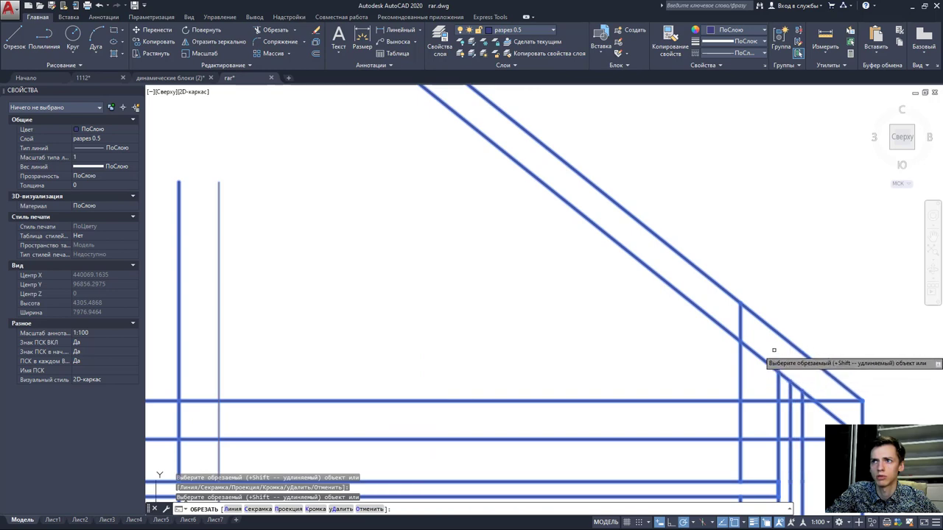
left_click(740, 321)
scroll(760, 340, "down", 2)
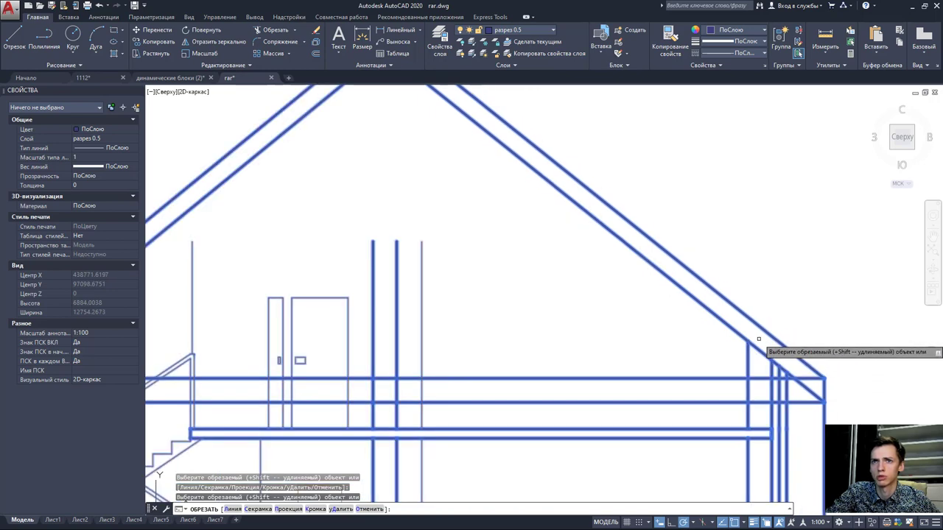
scroll(737, 340, "down", 3)
scroll(565, 315, "up", 3)
scroll(495, 329, "up", 2)
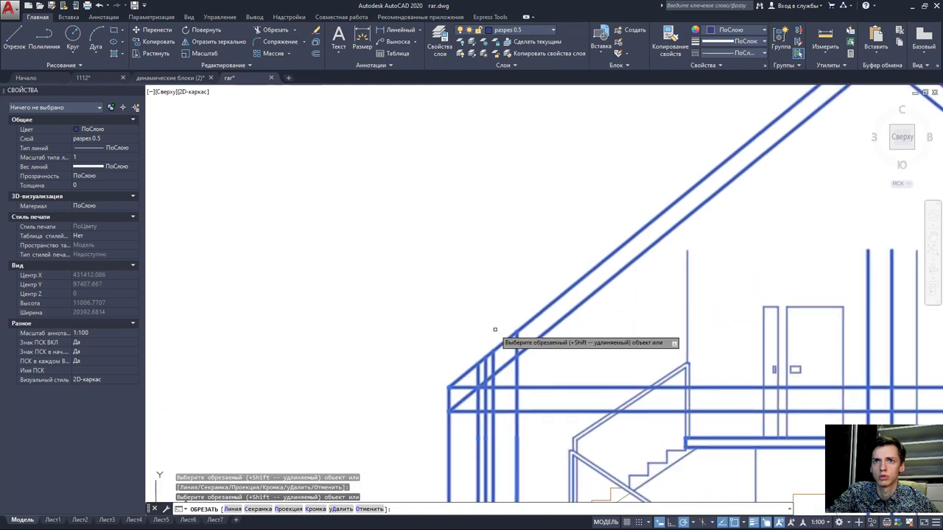
- Trim the beam segment at the left eave and delete its leftover piece
left_click(494, 360)
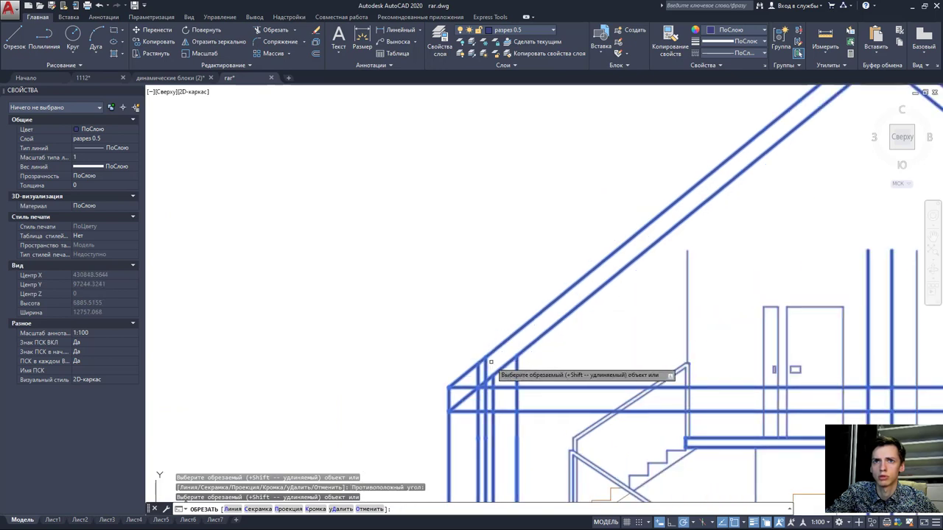
middle_click_drag(479, 370, 505, 290)
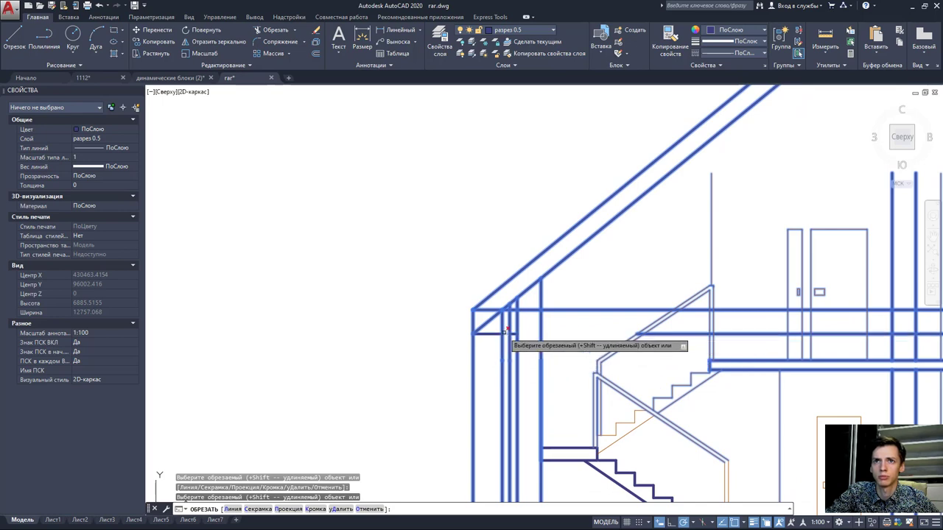
scroll(507, 334, "up", 4)
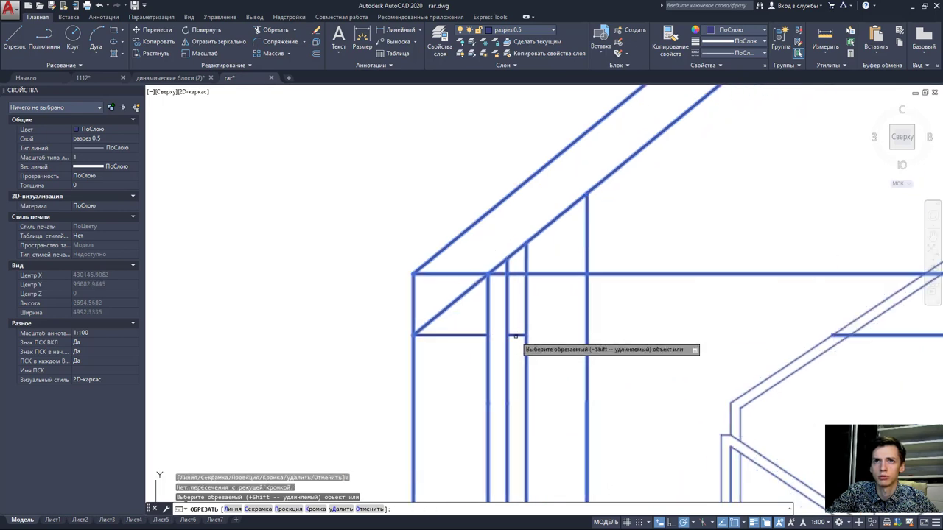
left_click(498, 335)
key("Escape")
key("Escape")
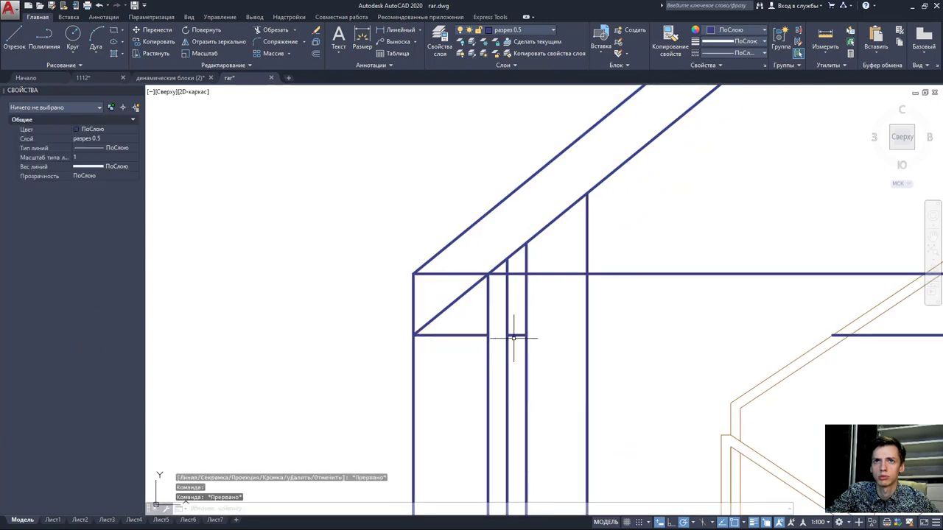
left_click(516, 335)
key("Delete")
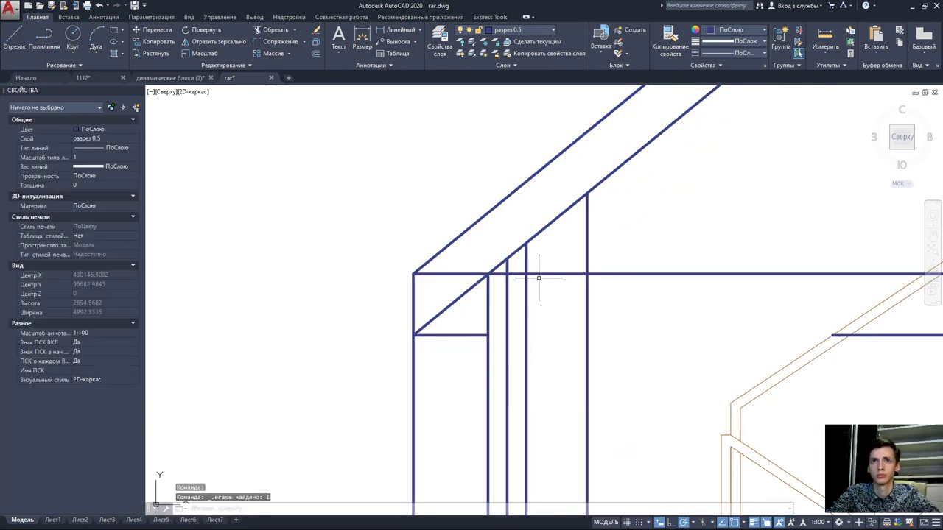
- Trim the seven lines around the right eave and erase the stray floor line
scroll(549, 275, "down", 2)
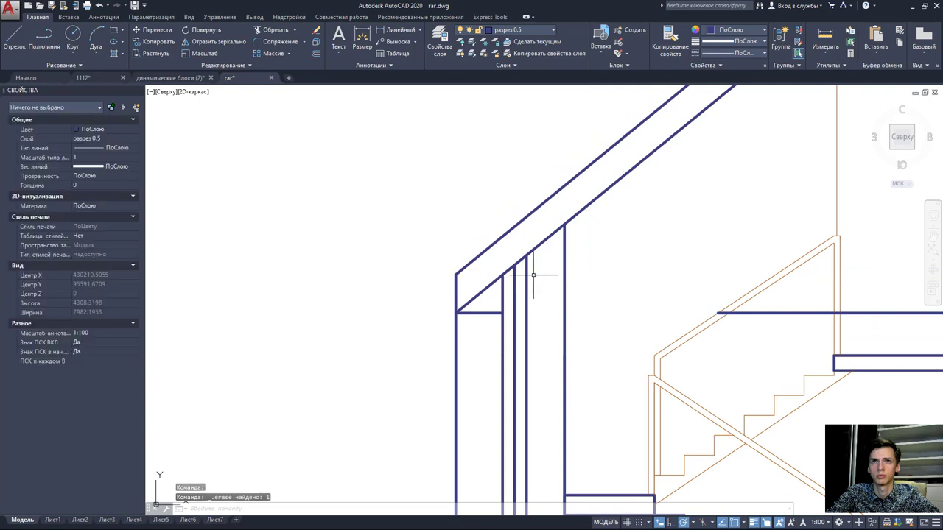
scroll(638, 302, "down", 2)
scroll(676, 318, "down", 2)
middle_click_drag(676, 318, 542, 317)
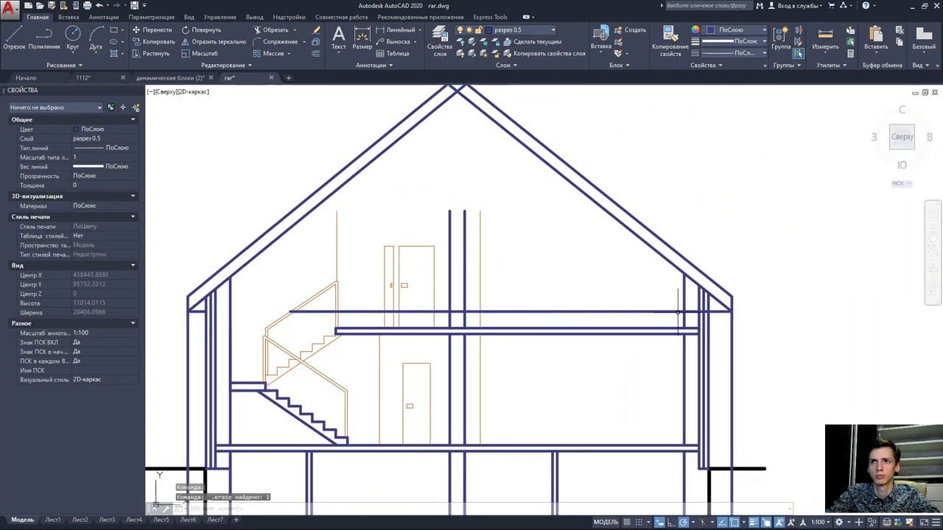
scroll(677, 312, "up", 2)
left_click_drag(725, 328, 614, 261)
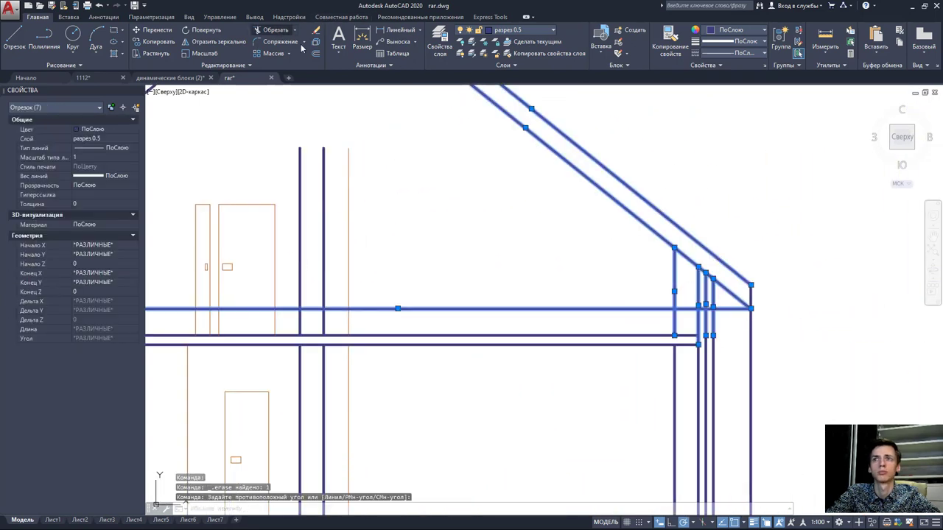
left_click(276, 30)
scroll(700, 309, "up", 2)
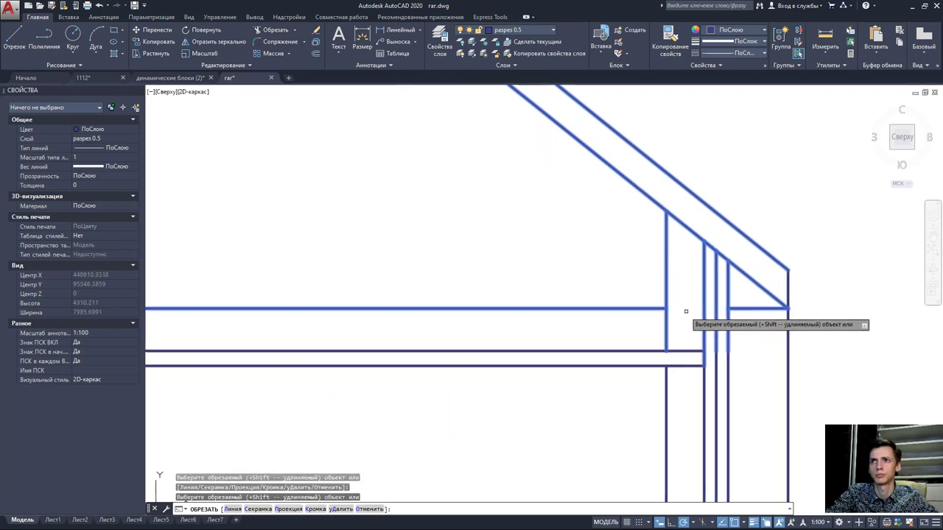
key("Escape")
scroll(666, 313, "down", 4)
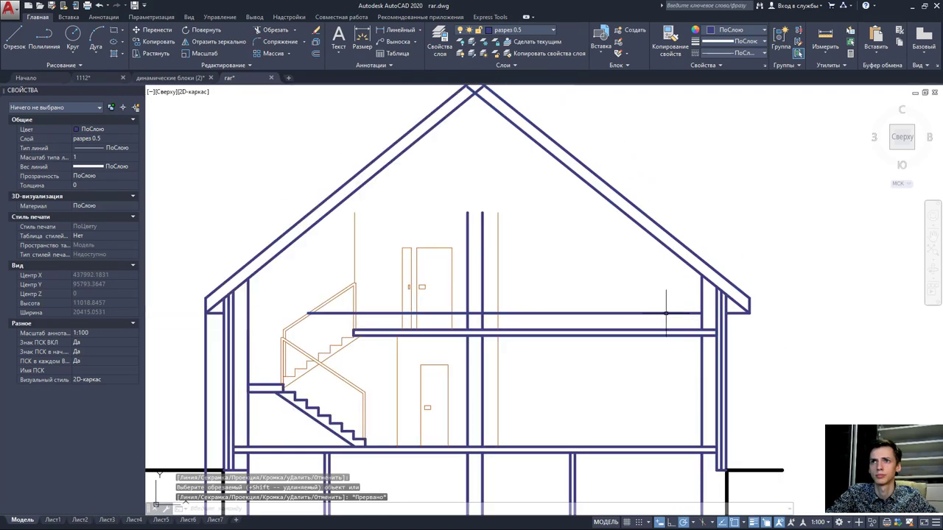
left_click(623, 313)
key("Delete")
- Trim against the left wall and roof lines, then erase leftover lines at both eaves
middle_click_drag(604, 309, 722, 302)
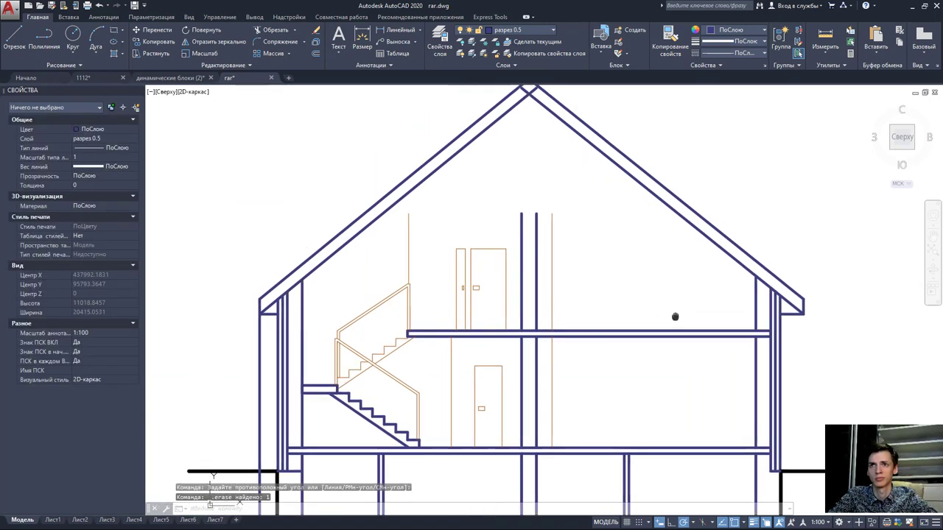
left_click(324, 350)
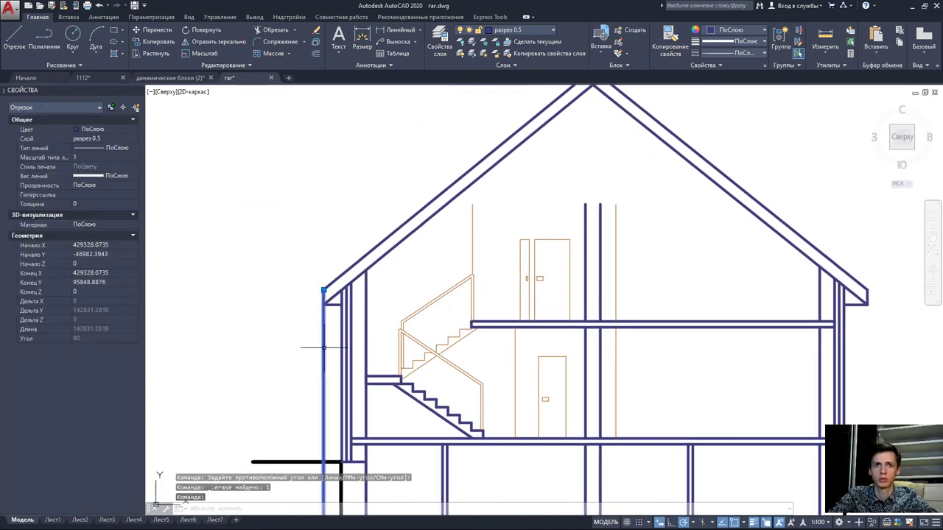
left_click_drag(373, 347, 273, 204)
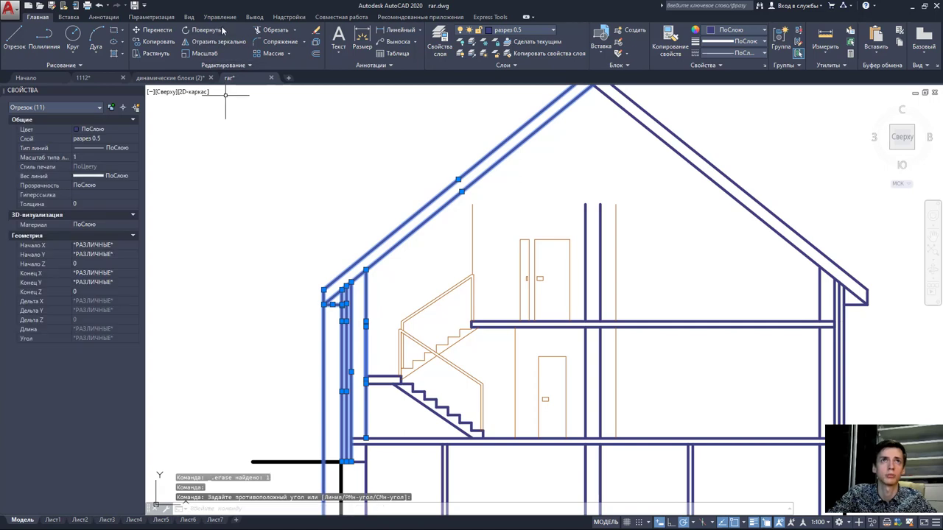
left_click(275, 30)
key("Escape")
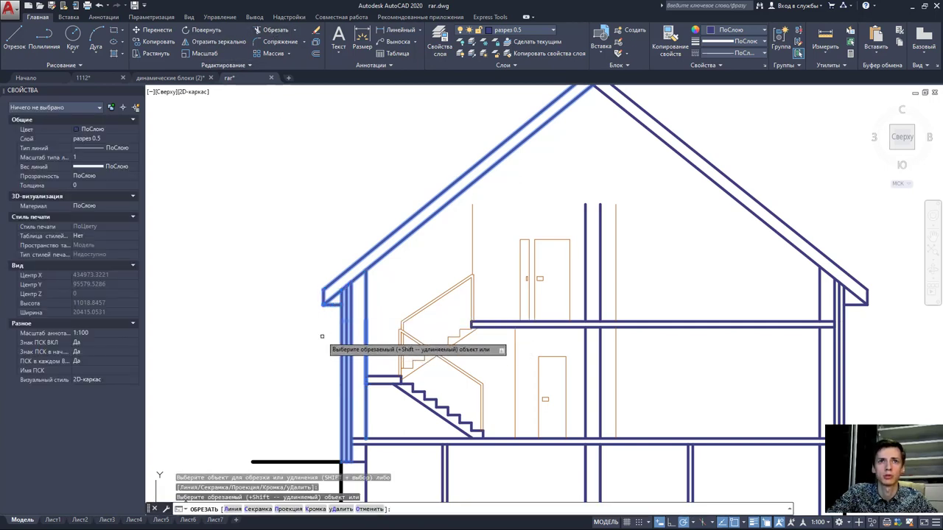
scroll(560, 302, "down", 2)
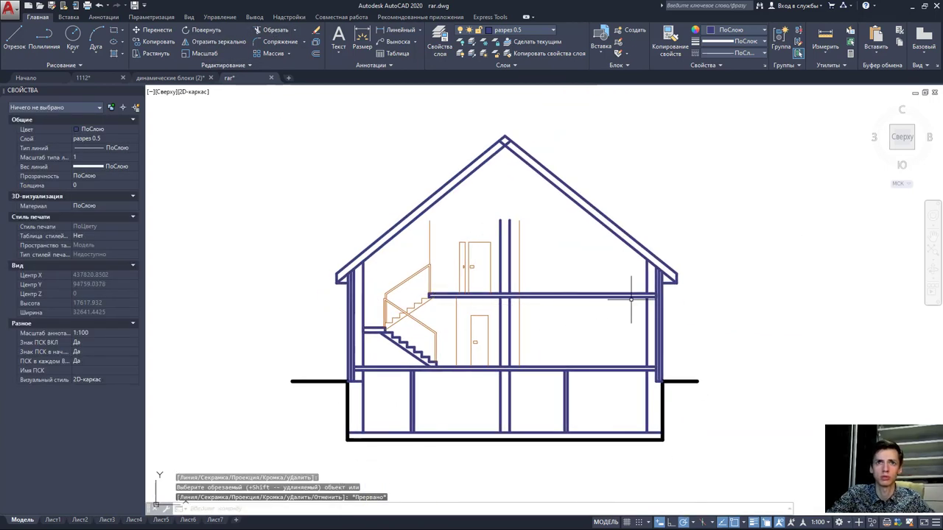
scroll(381, 285, "up", 4)
left_click(282, 271)
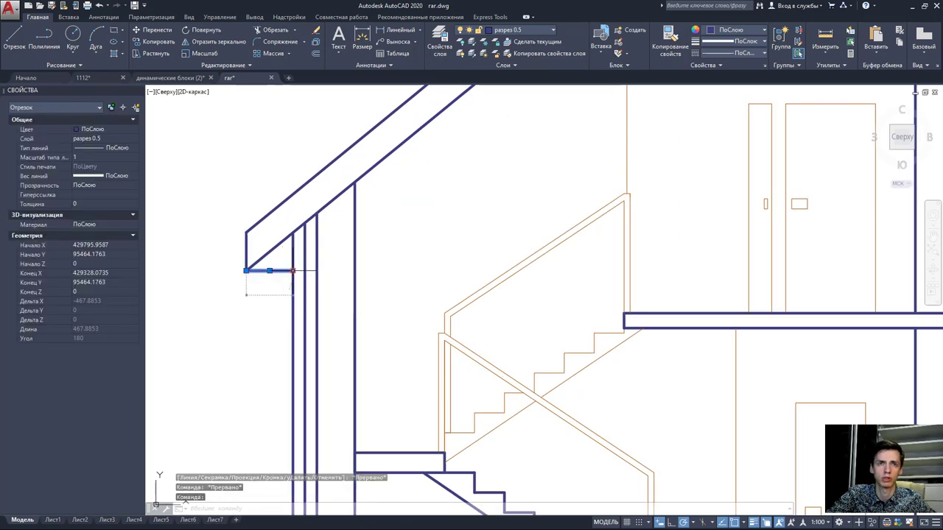
key("Delete")
scroll(265, 246, "down", 4)
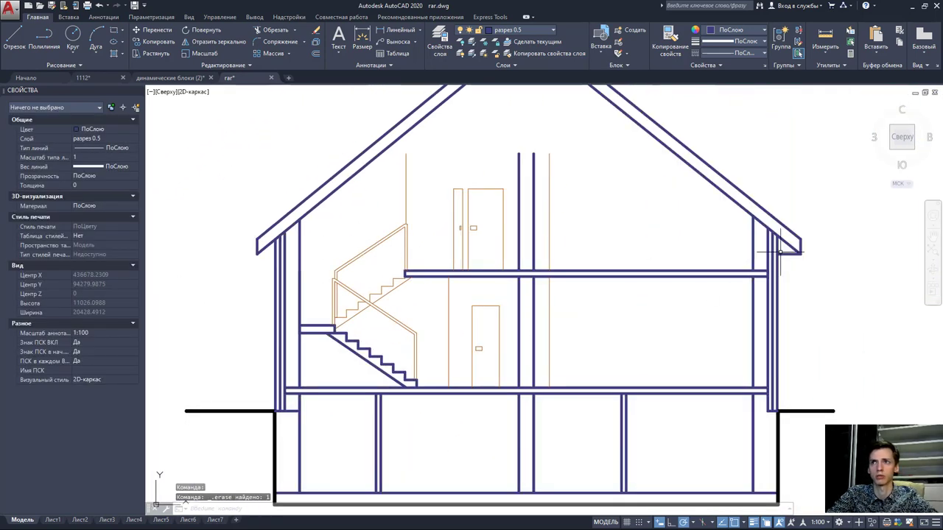
key("Delete")
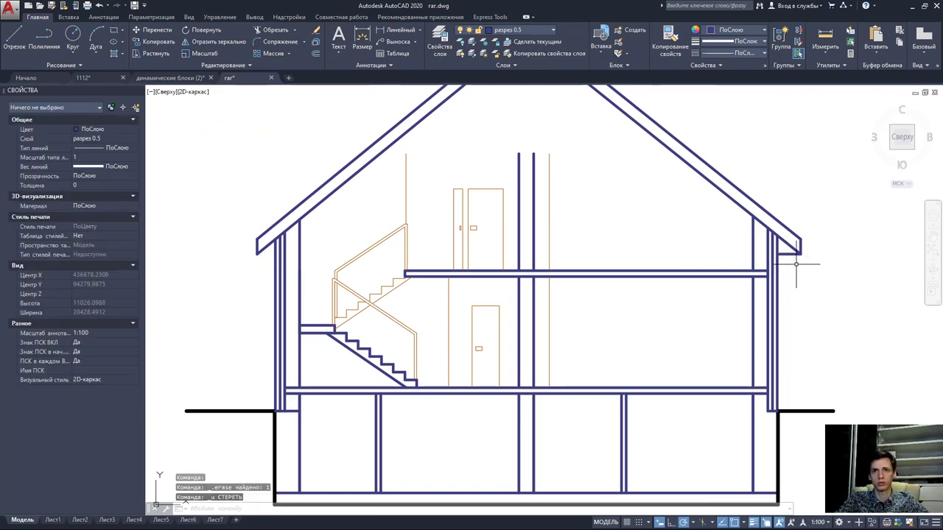
- Pan the view over to the roof plan
scroll(795, 263, "down", 3)
mouse_move(707, 472)
middle_mouse_down()
mouse_move(599, 354)
mouse_move(581, 243)
middle_mouse_up()
scroll(568, 416, "up", 2)
middle_click_drag(477, 249, 478, 256)
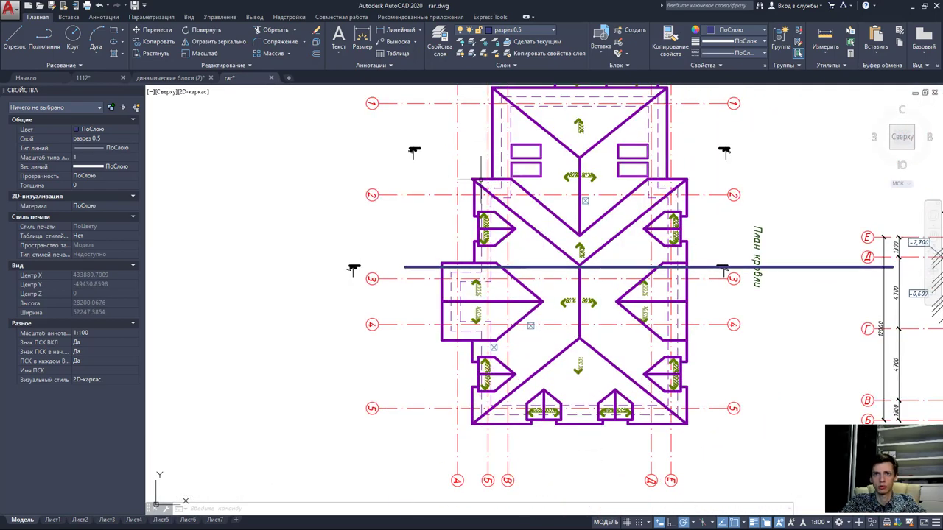
- Select the left and right eave lines, then clear that selection
scroll(480, 179, "up", 3)
scroll(459, 183, "up", 2)
left_click(459, 184)
key("Escape")
scroll(434, 169, "up", 1)
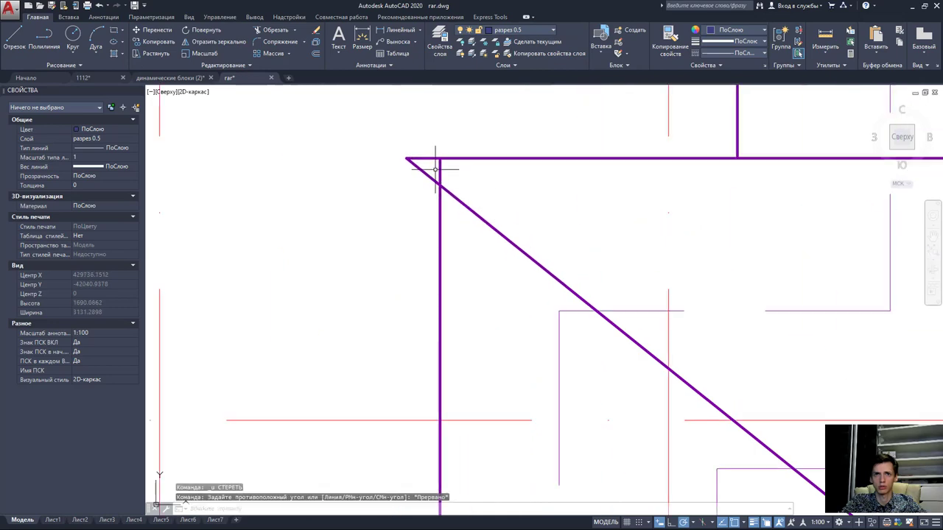
scroll(435, 168, "down", 3)
scroll(274, 89, "down", 3)
scroll(715, 89, "up", 3)
scroll(578, 151, "up", 2)
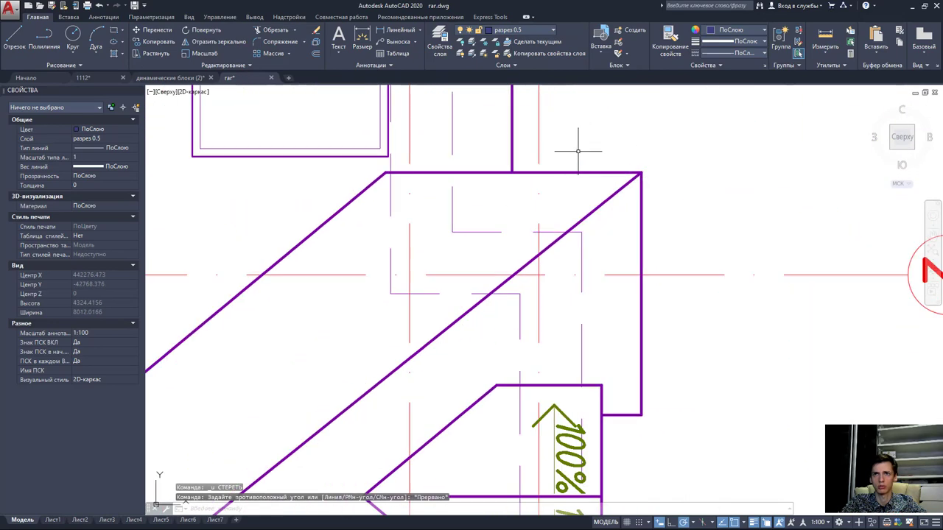
scroll(551, 152, "down", 5)
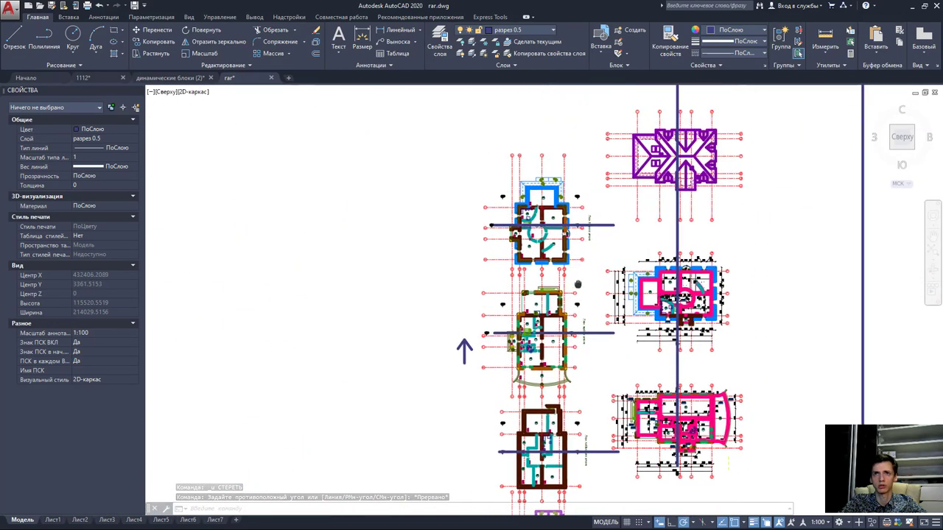
scroll(534, 264, "up", 2)
scroll(553, 257, "up", 7)
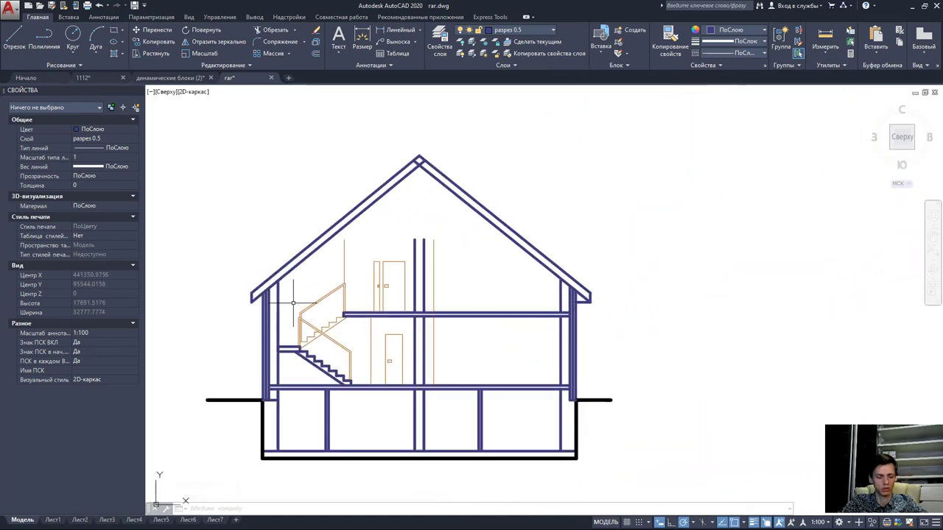
scroll(302, 299, "up", 6)
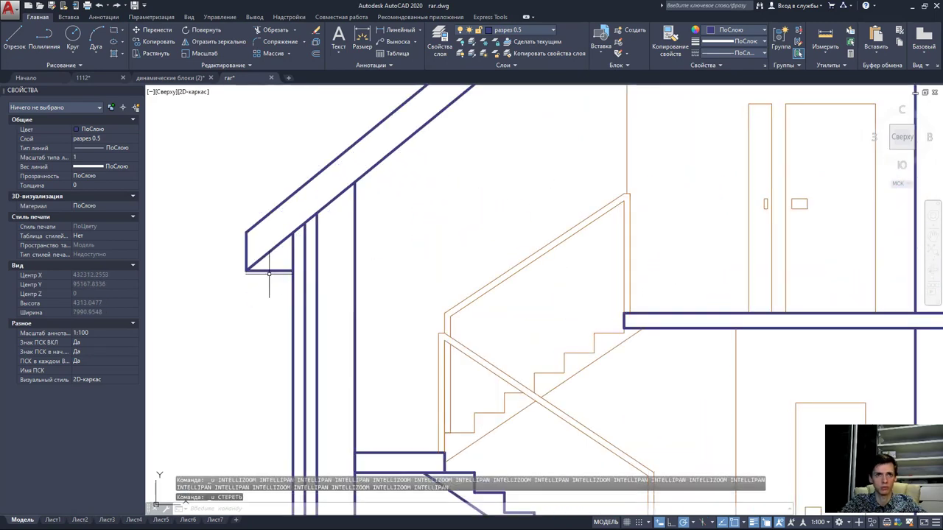
left_click(269, 273)
scroll(659, 297, "down", 3)
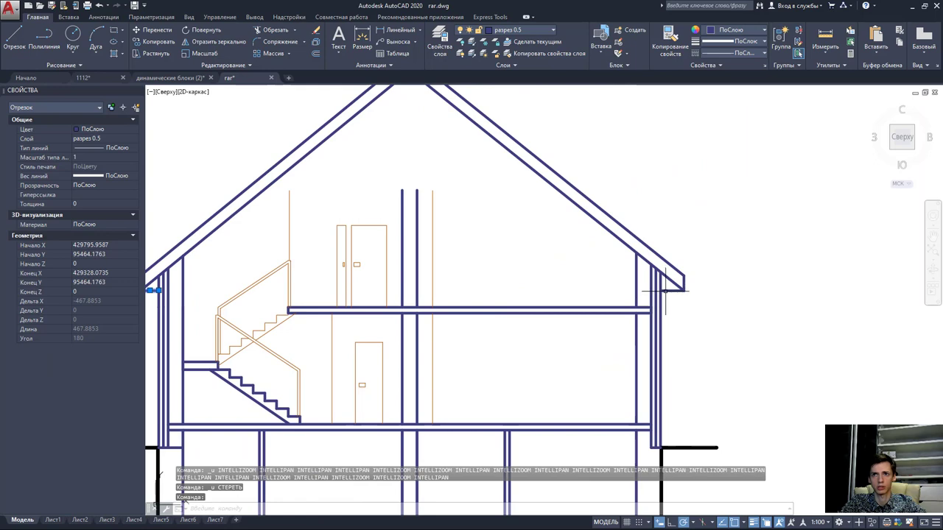
left_click(667, 291)
scroll(711, 299, "down", 2)
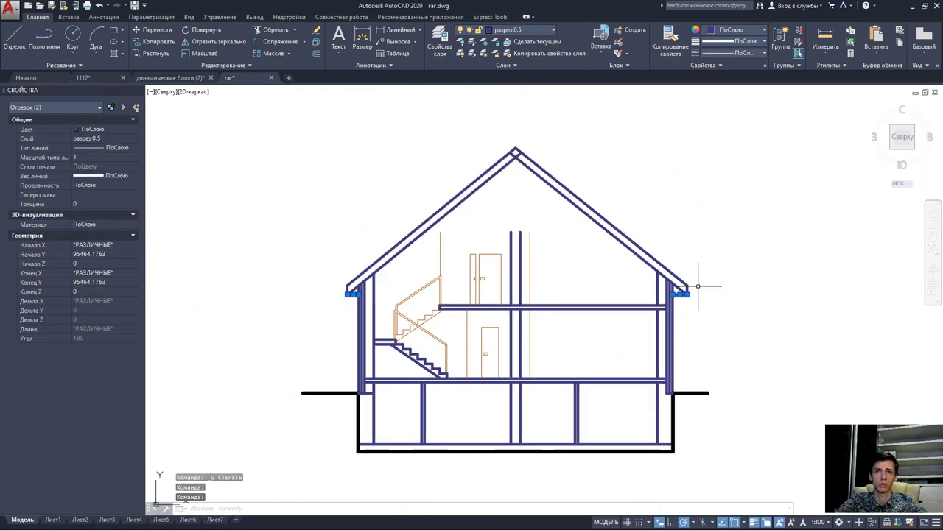
key("Escape")
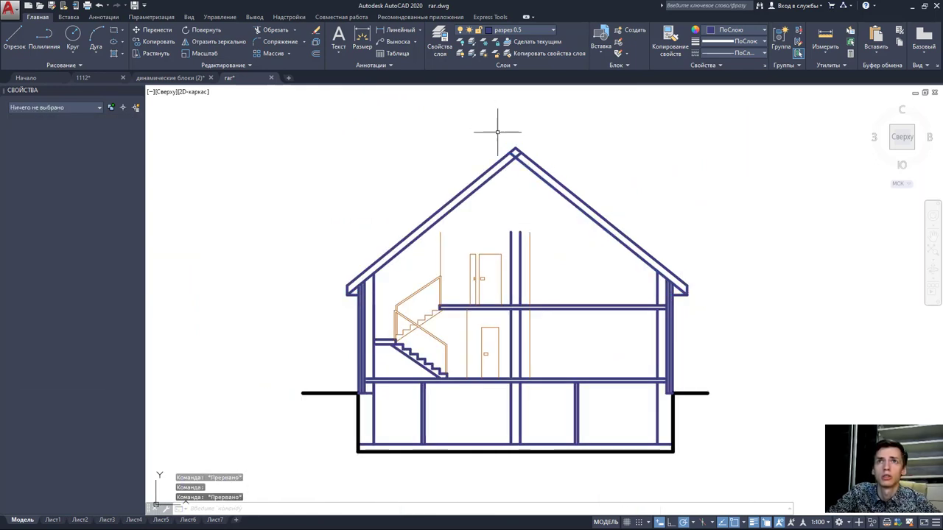
- Window-select the four apex roof lines and trim their ends crossing the ridge
left_click(528, 177)
left_click(489, 126)
scroll(530, 152, "up", 3)
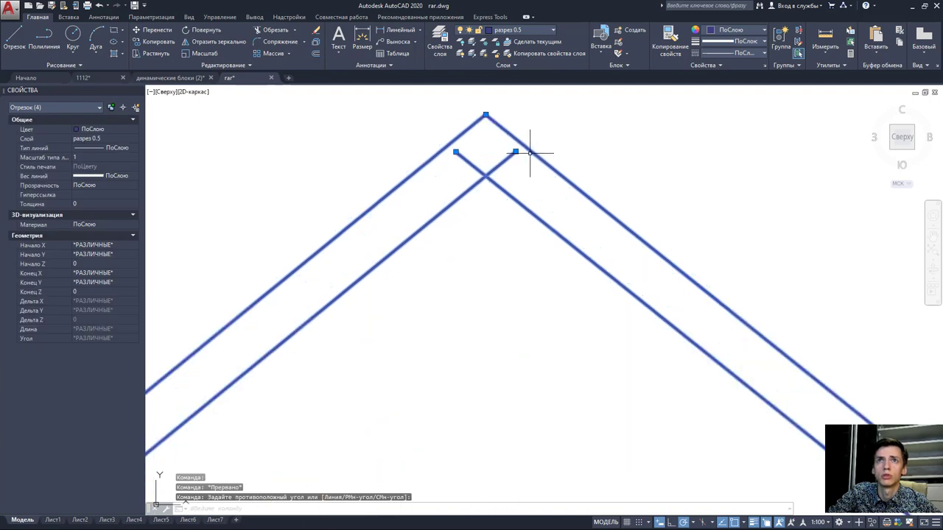
left_click(281, 32)
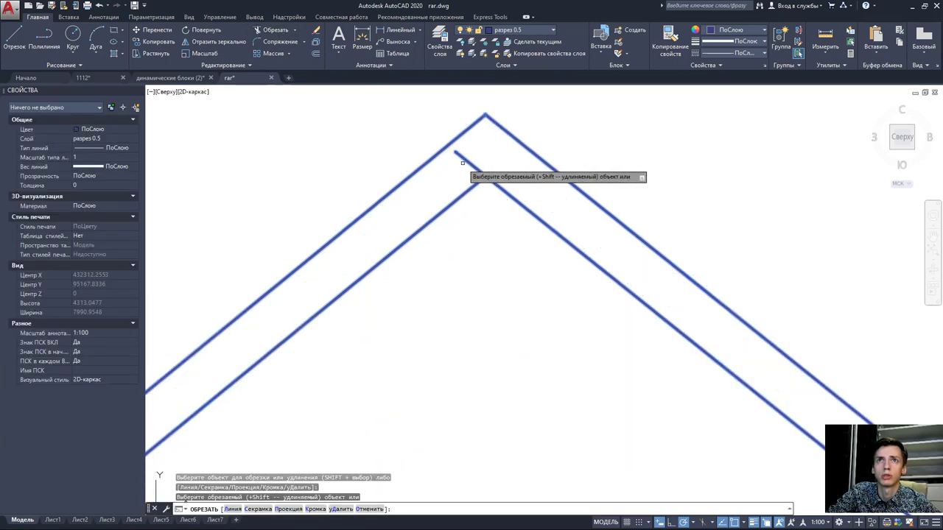
left_click(470, 163)
scroll(482, 199, "down", 5)
key("Escape")
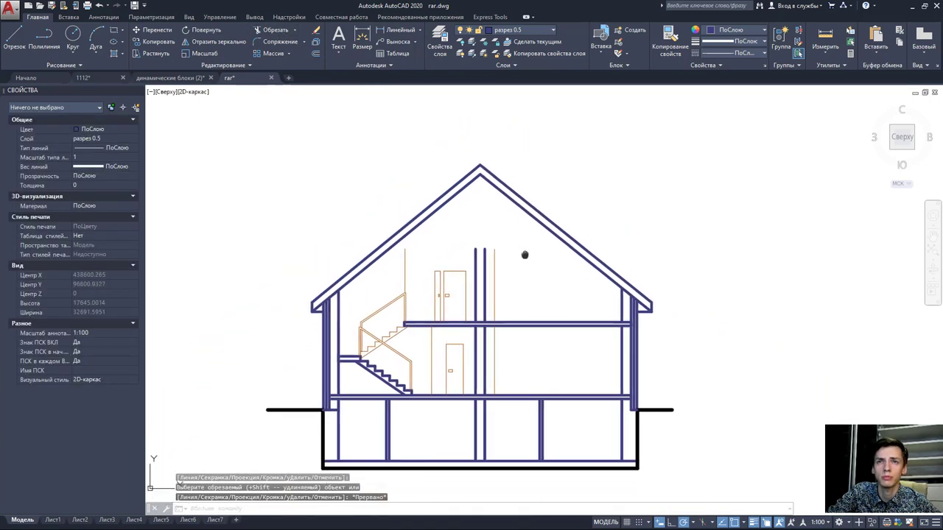
scroll(510, 283, "down", 2)
scroll(511, 283, "down", 2)
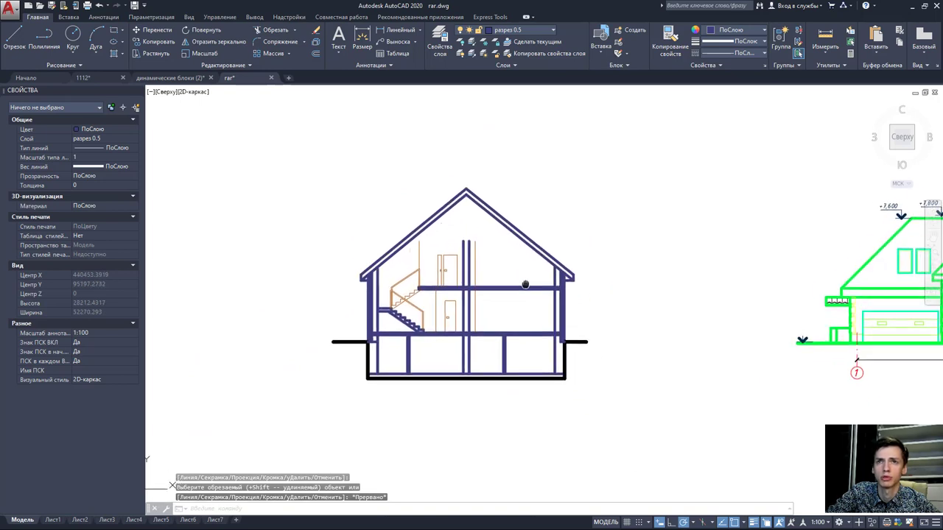
scroll(511, 282, "down", 2)
scroll(662, 263, "up", 2)
- Draw a horizontal projection line from the facade's gable roof edge leftward to the house section
scroll(662, 263, "up", 3)
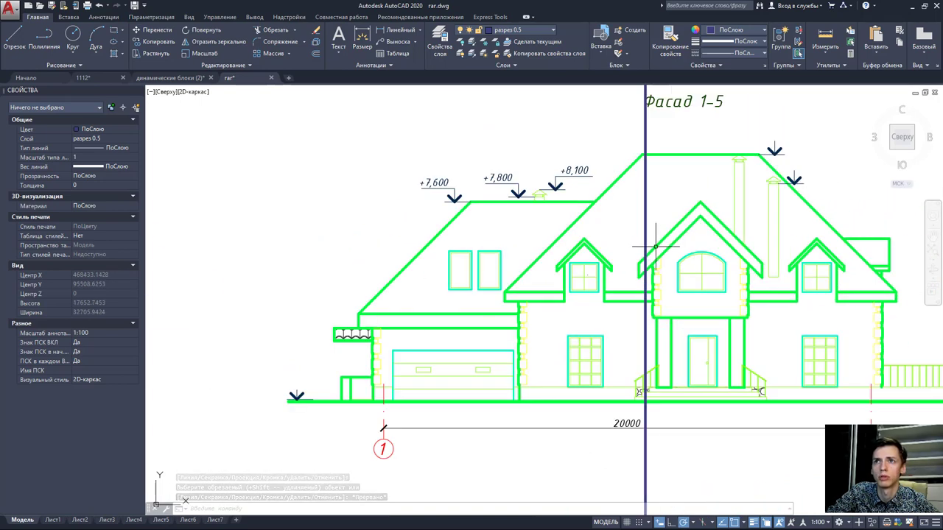
scroll(641, 251, "up", 3)
key("Return")
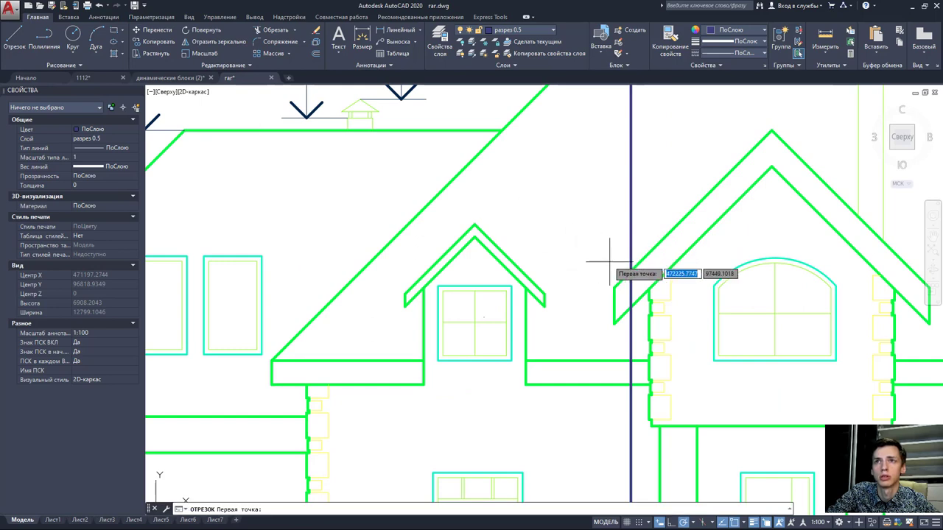
scroll(630, 271, "down", 3)
left_click(626, 273)
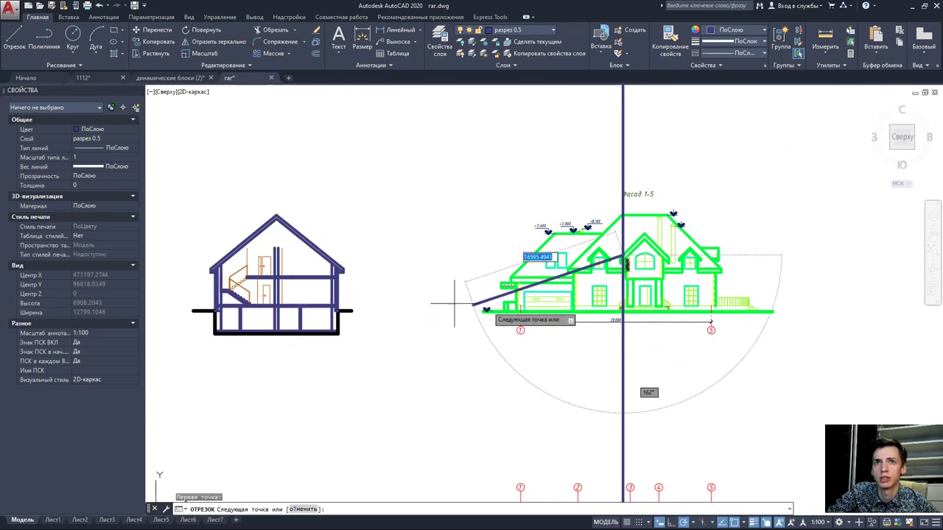
scroll(368, 271, "up", 1)
scroll(369, 271, "down", 3)
left_click(320, 263)
key("Escape")
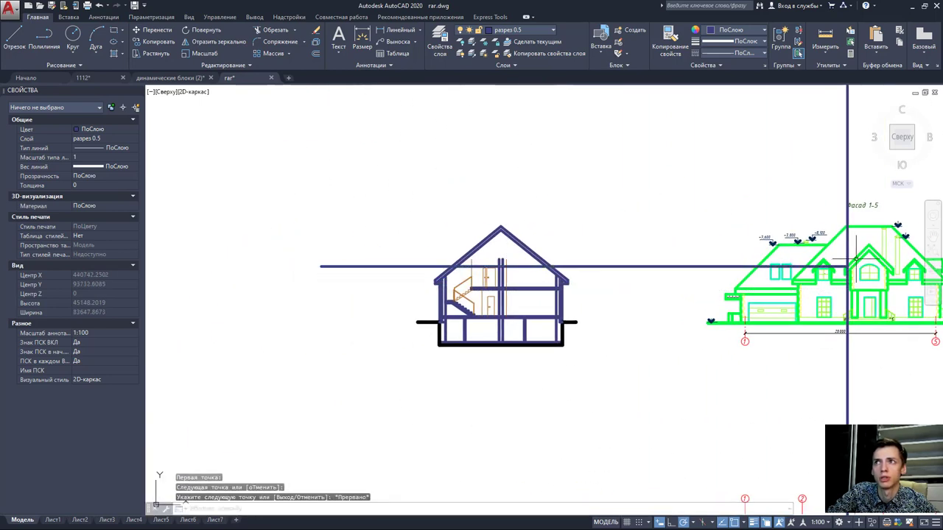
- Draw a second horizontal projection line from the dormer roof corner across past the section
scroll(869, 262, "up", 5)
scroll(725, 279, "up", 4)
key("Return")
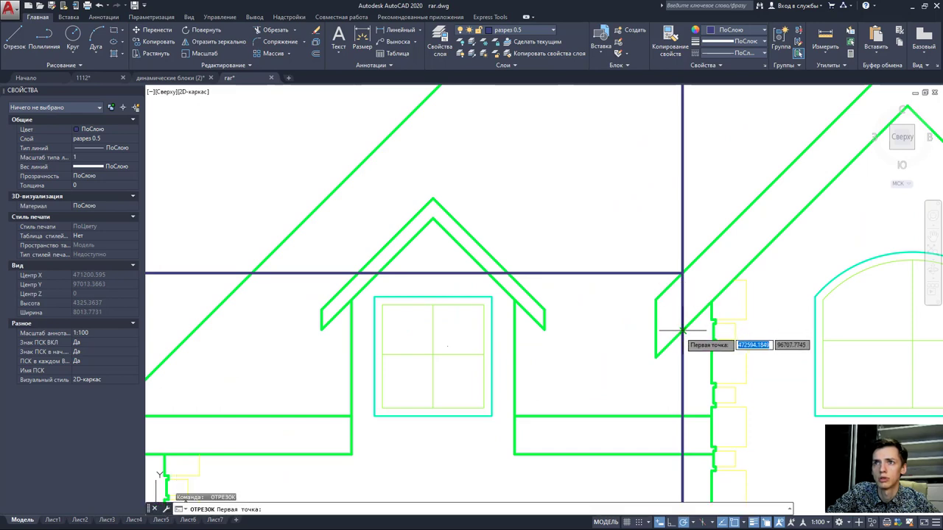
left_click(682, 330)
scroll(631, 309, "down", 3)
middle_click_drag(516, 316, 799, 317)
scroll(472, 332, "up", 3)
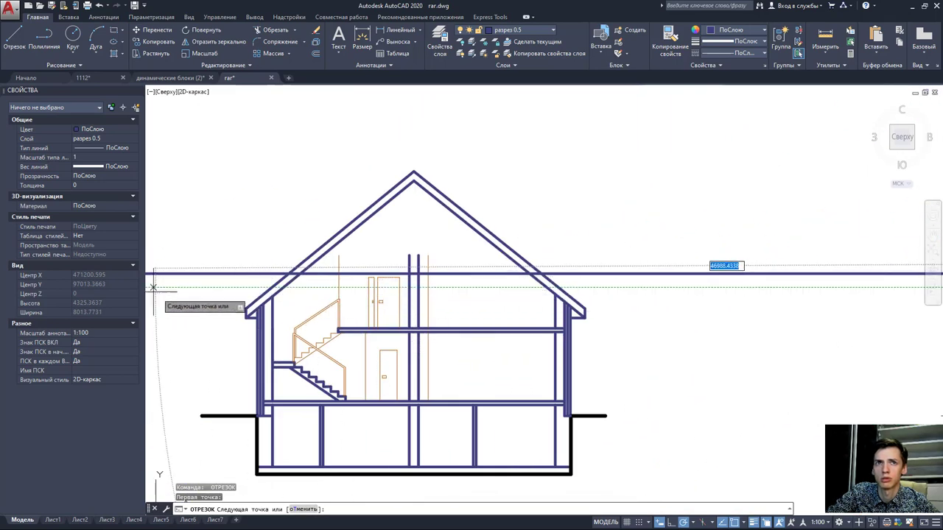
middle_click_drag(153, 287, 228, 298)
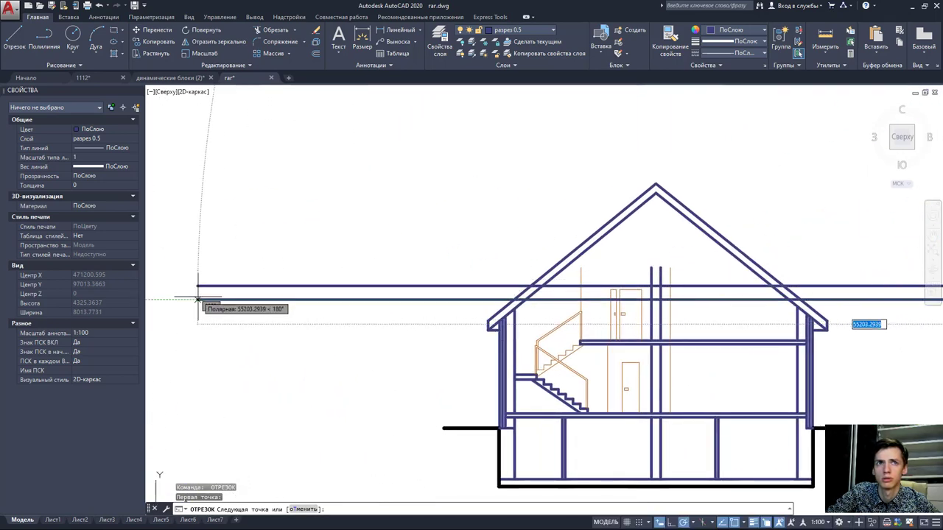
key("Escape")
scroll(221, 298, "down", 3)
- Pan and zoom from the green facade down past the floor plans to the purple roof plan
middle_click_drag(799, 336, 515, 347)
scroll(848, 322, "up", 3)
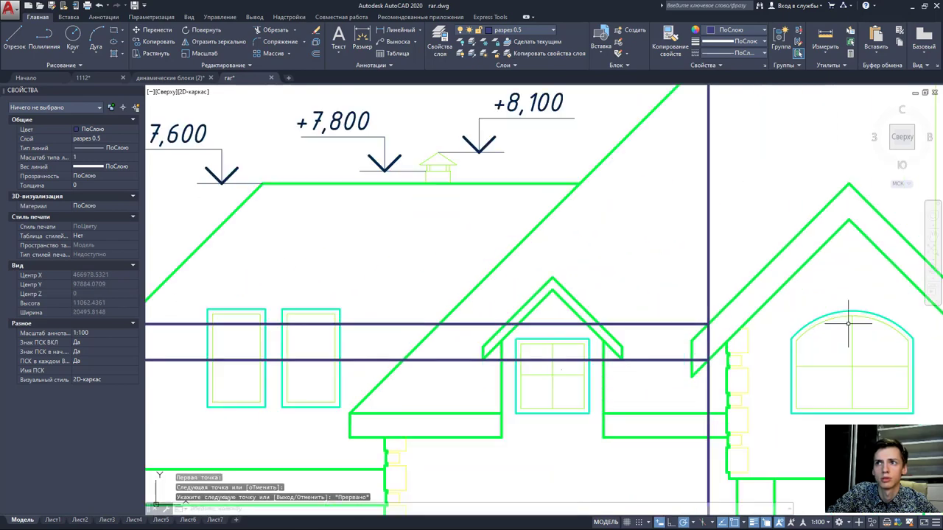
scroll(701, 322, "down", 2)
scroll(505, 379, "down", 2)
middle_click_drag(505, 379, 611, 326)
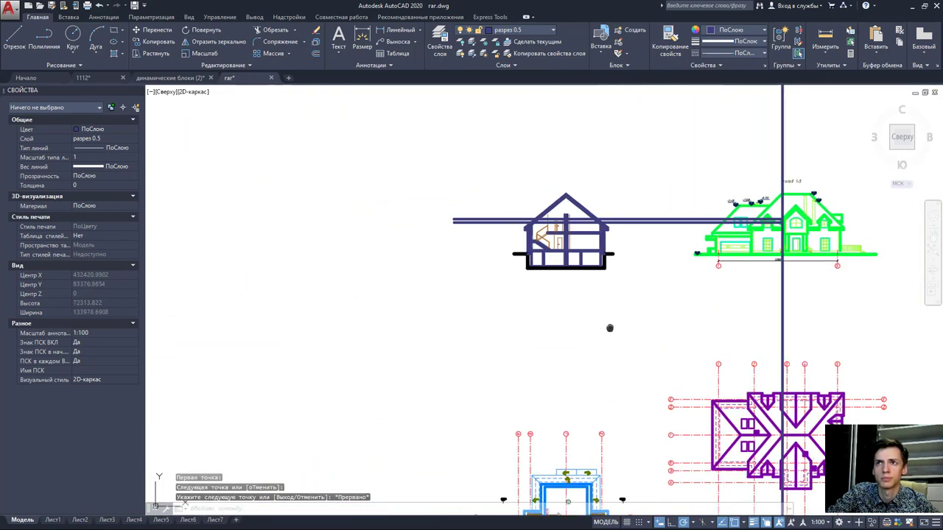
scroll(660, 263, "up", 4)
scroll(537, 239, "up", 5)
scroll(501, 236, "up", 4)
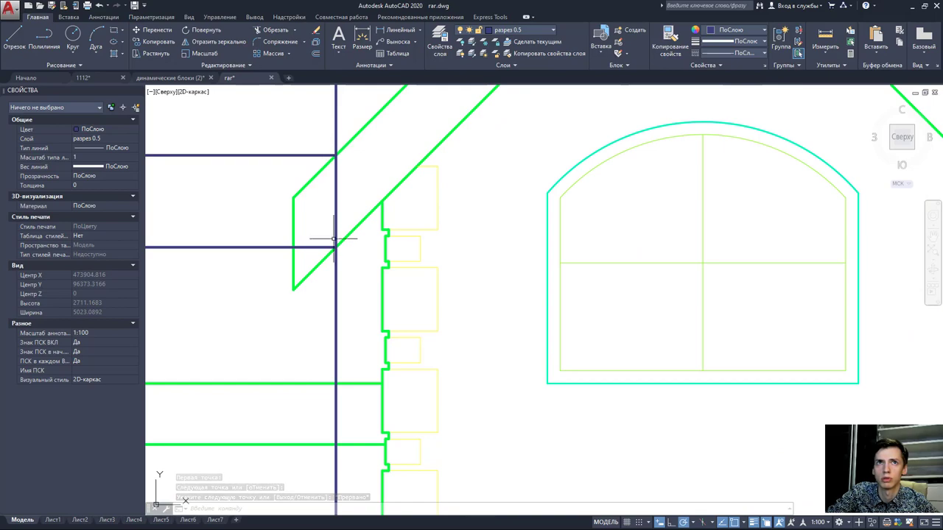
scroll(325, 159, "down", 3)
scroll(353, 258, "down", 3)
scroll(379, 347, "down", 2)
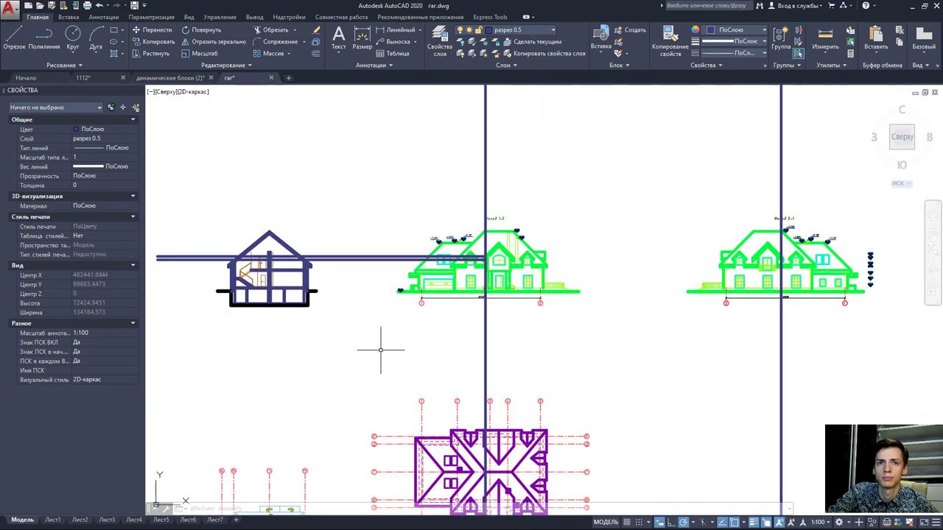
middle_click_drag(379, 346, 530, 263)
middle_click_drag(434, 515, 421, 143)
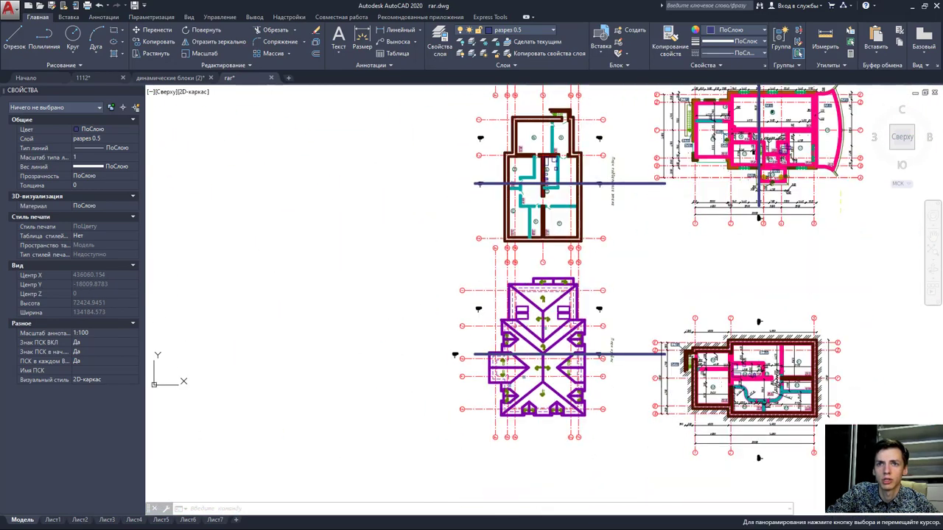
- Draw a vertical projection line from the roof plan's left eave edge up past the section roof
scroll(535, 356, "up", 5)
key("l")
key("Return")
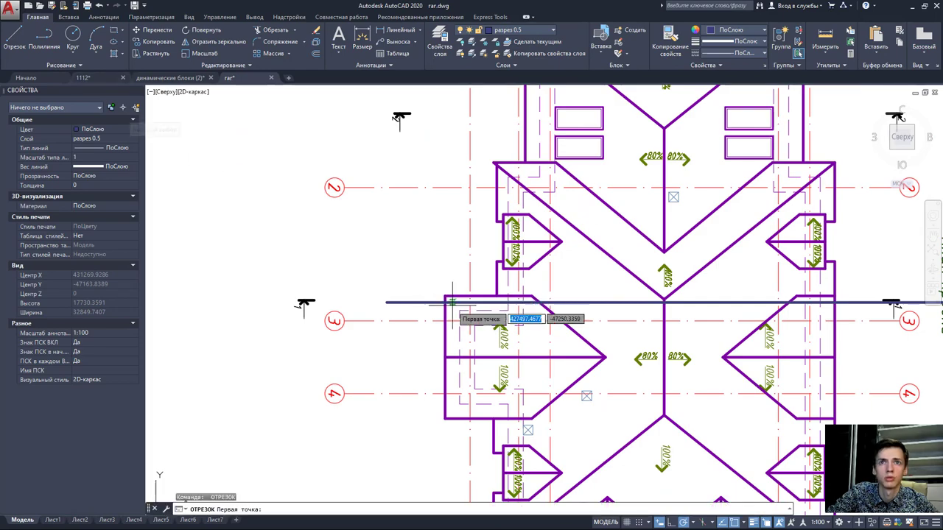
left_click(444, 297)
key("Escape")
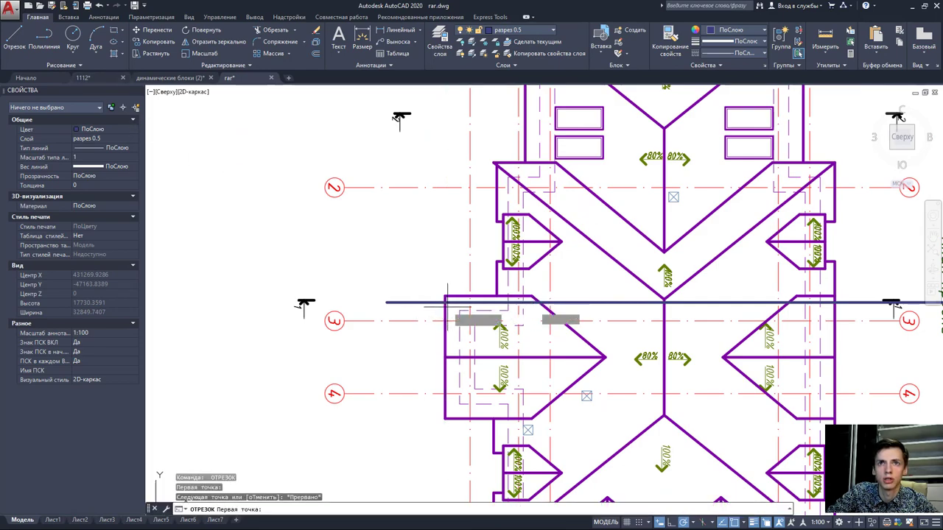
scroll(447, 302, "down", 5)
scroll(413, 300, "down", 3)
middle_click_drag(412, 300, 467, 300)
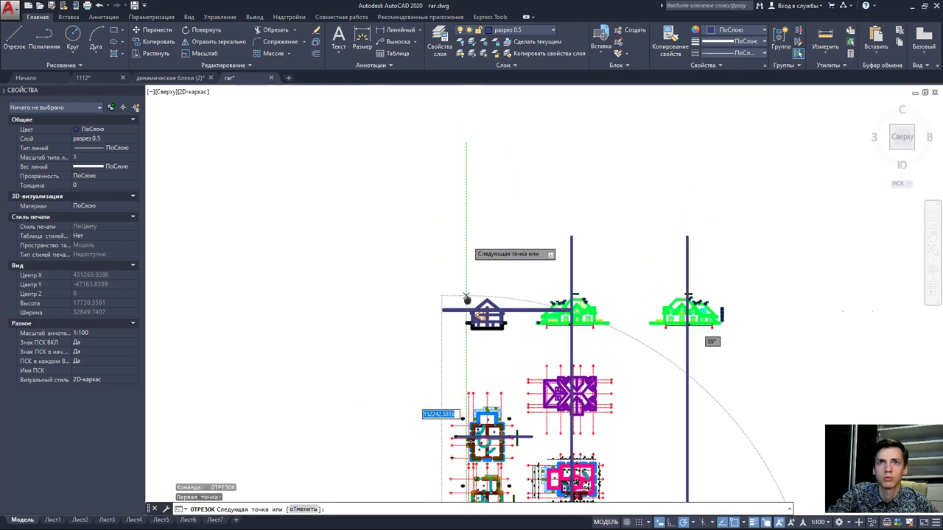
scroll(465, 296, "up", 5)
scroll(468, 294, "up", 2)
left_click(482, 296)
key("Escape")
- Draw a second vertical projection line from another roof plan eave corner up to the section
scroll(482, 295, "down", 3)
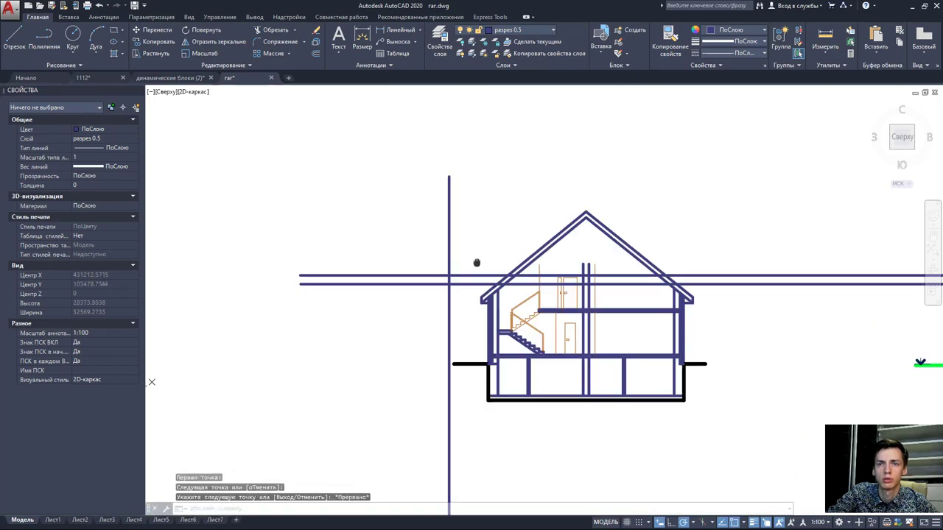
middle_click_drag(480, 280, 515, 185)
scroll(534, 202, "up", 3)
scroll(535, 202, "down", 3)
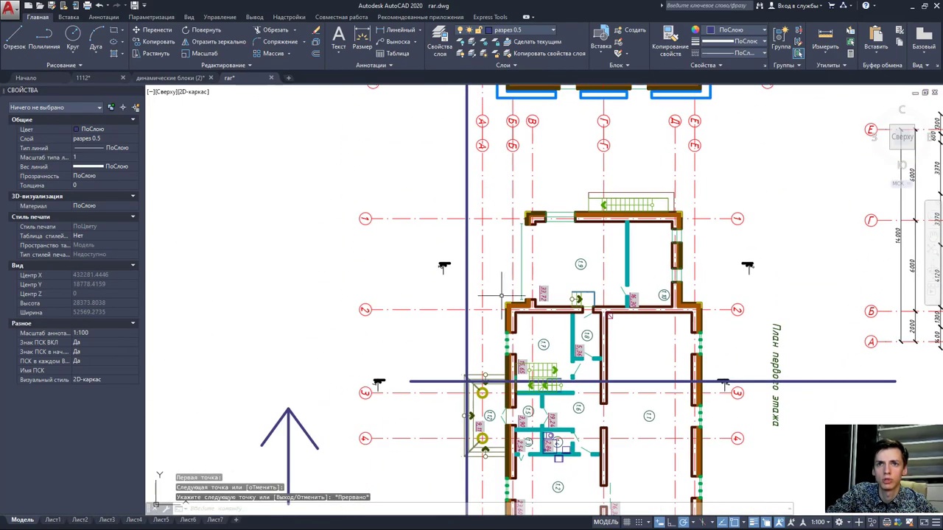
middle_click_drag(535, 243, 525, 169)
scroll(525, 164, "up", 3)
middle_click_drag(531, 442, 547, 243)
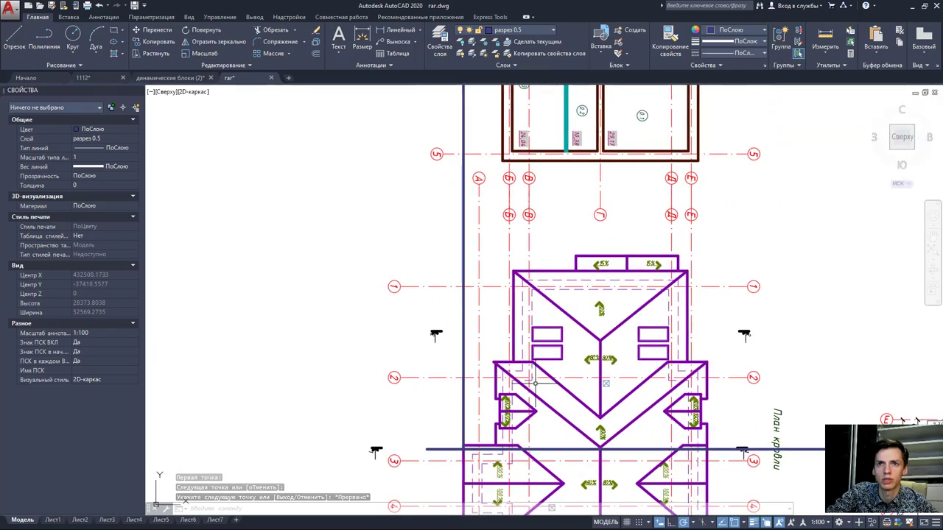
scroll(547, 347, "up", 3)
key("space")
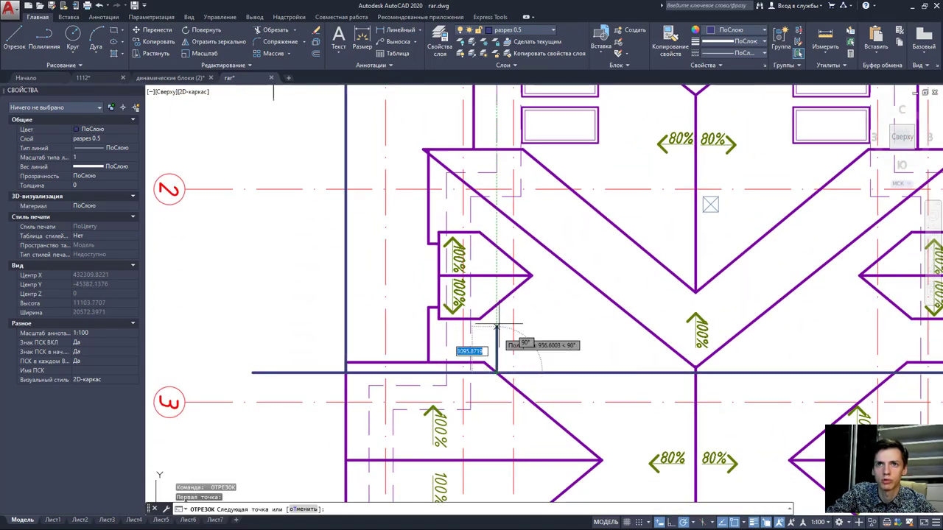
scroll(496, 324, "down", 3)
scroll(497, 324, "down", 2)
middle_click_drag(545, 191, 545, 412)
scroll(759, 372, "down", 1)
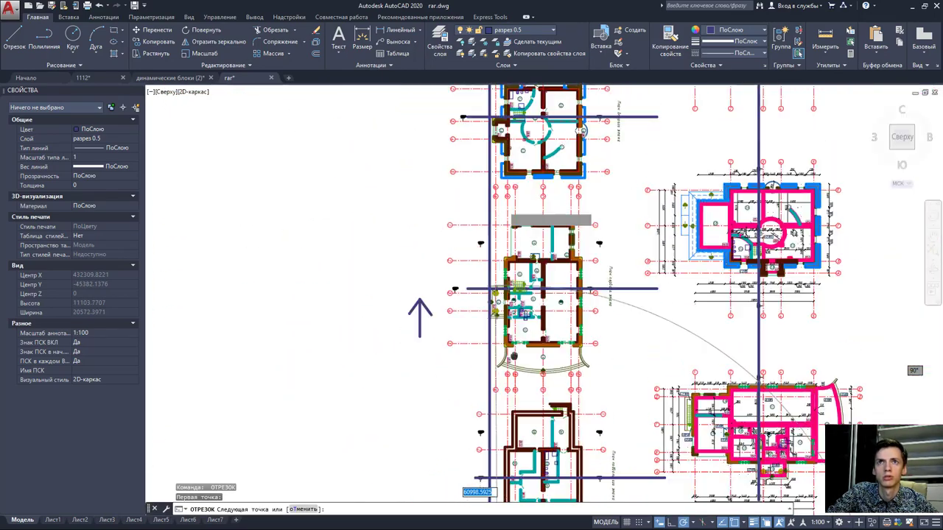
middle_click_drag(758, 372, 480, 213)
scroll(471, 309, "up", 2)
scroll(456, 265, "up", 2)
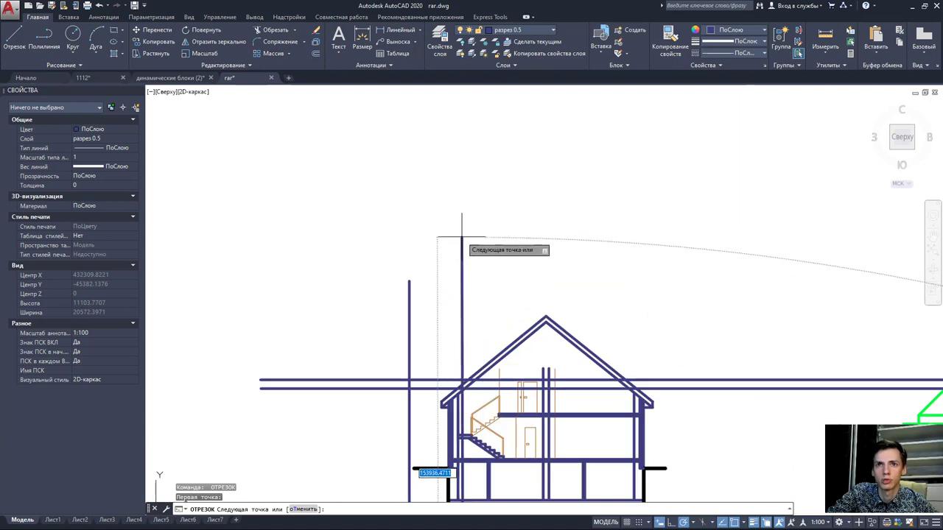
key("Escape")
- Select a vertical and a horizontal projection line, check them against the facade, then deselect
scroll(457, 363, "up", 5)
scroll(457, 363, "up", 4)
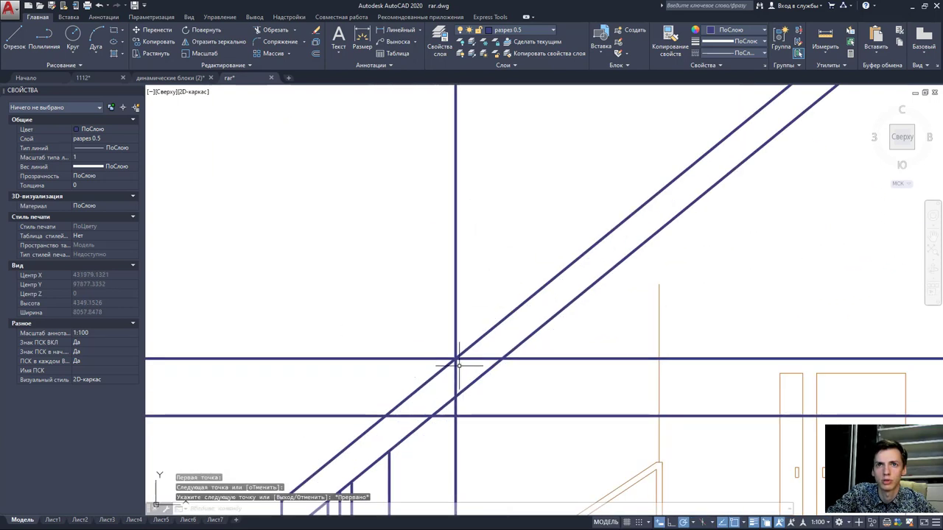
scroll(458, 363, "up", 2)
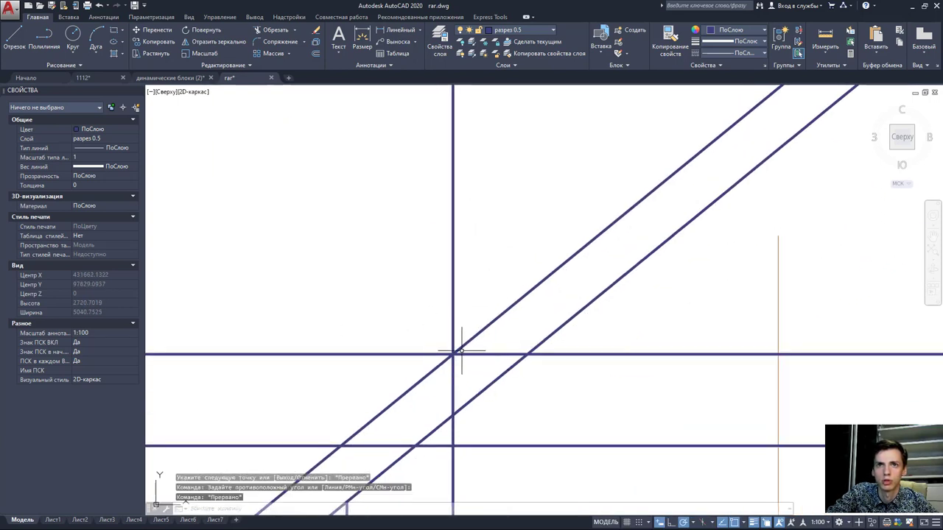
left_click(452, 333)
scroll(453, 334, "down", 4)
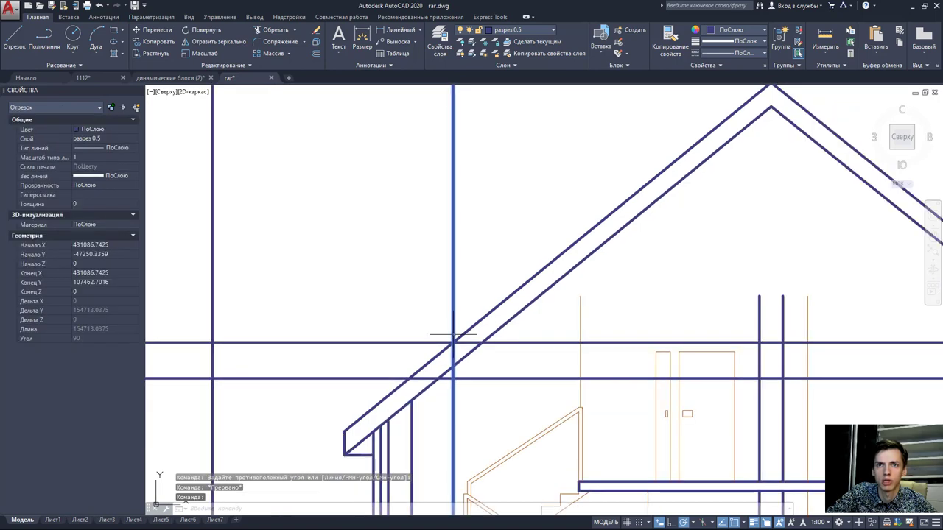
left_click(509, 342)
scroll(509, 342, "down", 4)
middle_click_drag(670, 347, 437, 322)
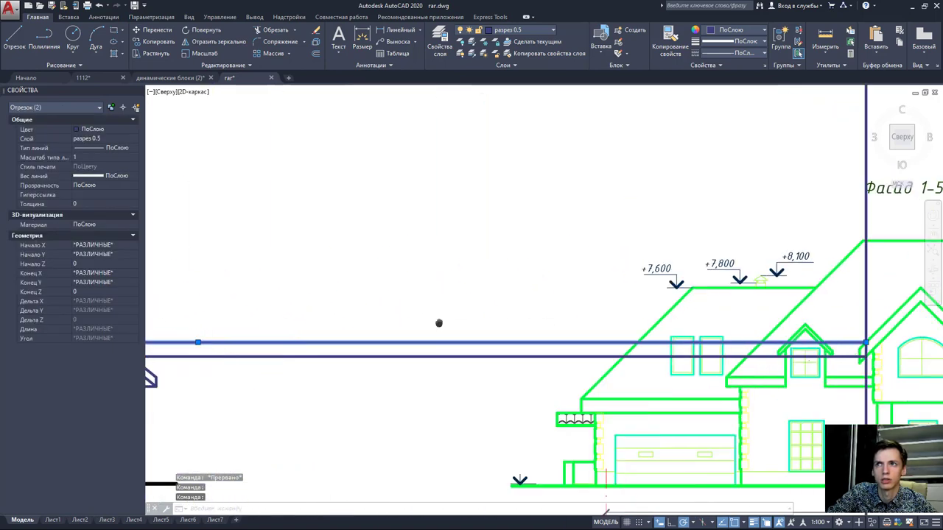
scroll(795, 354, "up", 3)
scroll(795, 354, "up", 2)
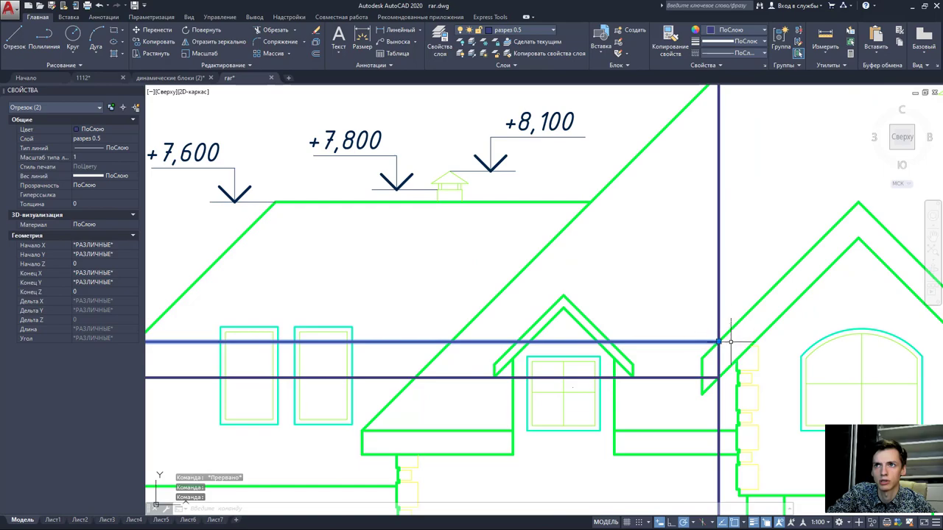
key("Escape")
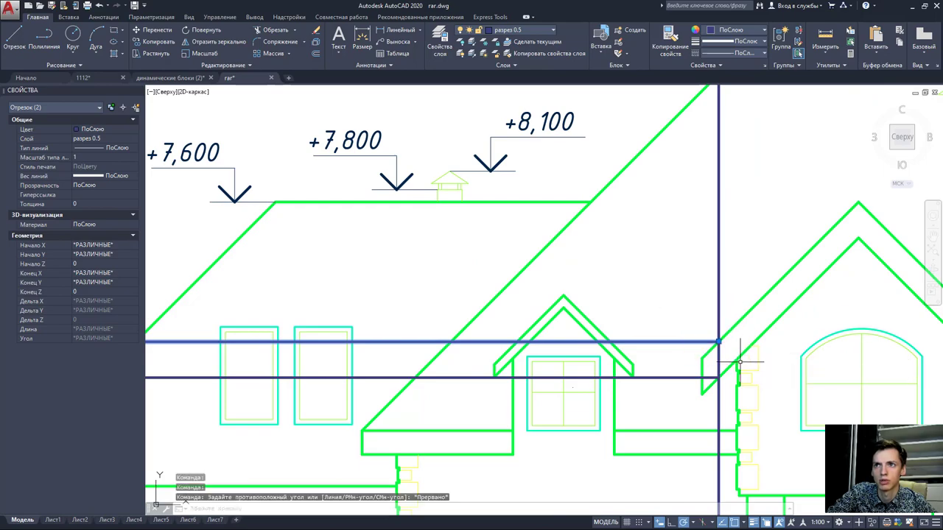
scroll(668, 346, "down", 3)
mouse_move(442, 110)
middle_mouse_down()
mouse_move(550, 276)
mouse_move(383, 177)
middle_mouse_up()
scroll(550, 277, "down", 3)
scroll(376, 344, "up", 2)
scroll(461, 366, "up", 8)
scroll(505, 144, "up", 2)
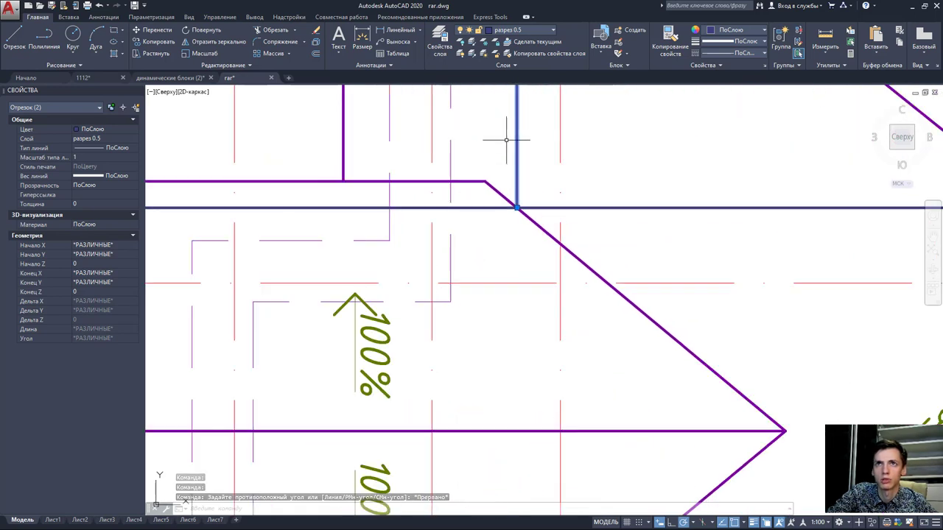
key("Escape")
- Select both vertical projection lines and return the view to the building section
left_click(479, 154)
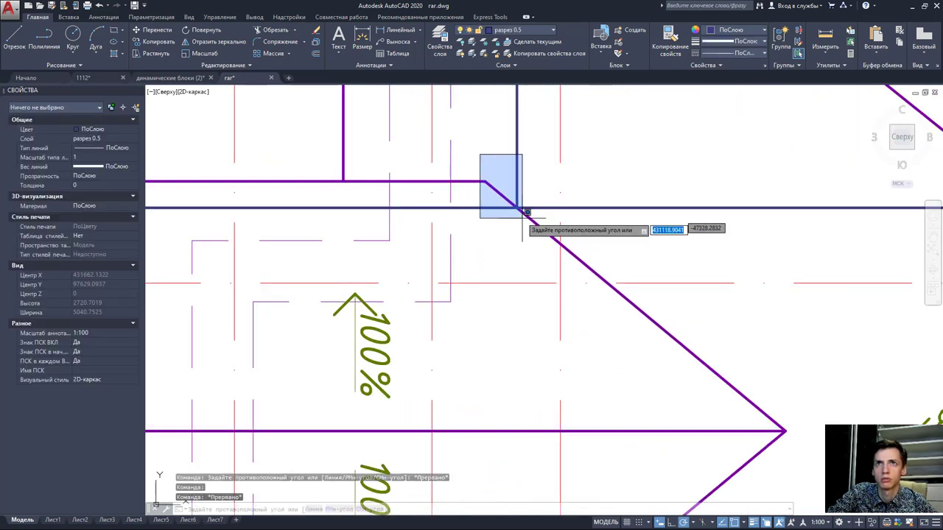
key("Escape")
scroll(539, 226, "down", 3)
left_click(524, 193)
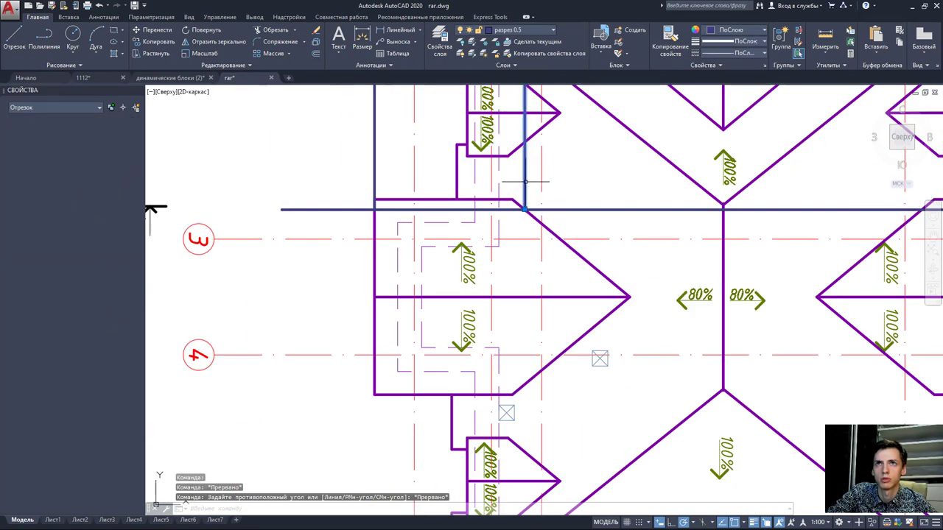
left_click(374, 160)
scroll(374, 160, "down", 5)
middle_click_drag(441, 118, 448, 368)
scroll(447, 215, "up", 2)
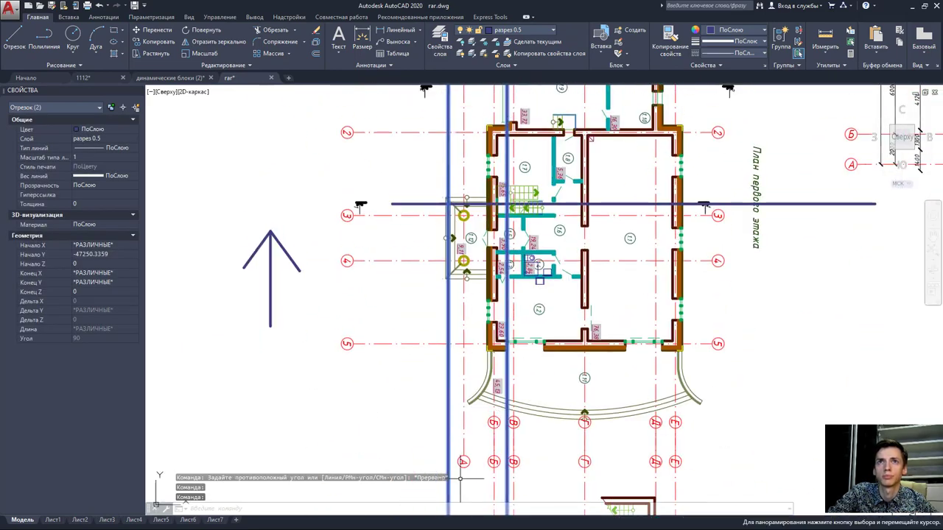
scroll(448, 214, "up", 2)
middle_click_drag(447, 214, 456, 110)
scroll(457, 221, "down", 2)
scroll(489, 274, "up", 2)
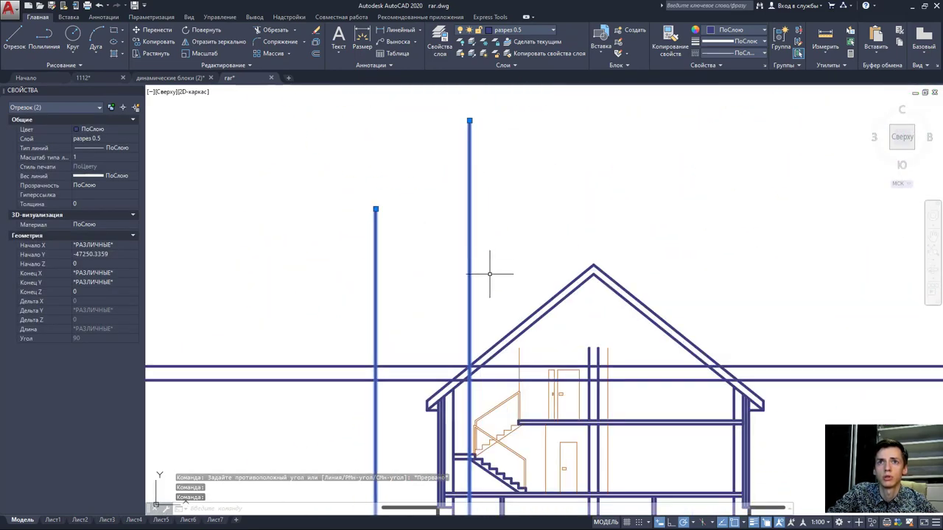
- Trim the two projection lines back above the left roof eave
left_click(309, 284)
scroll(442, 390, "up", 2)
scroll(477, 368, "up", 2)
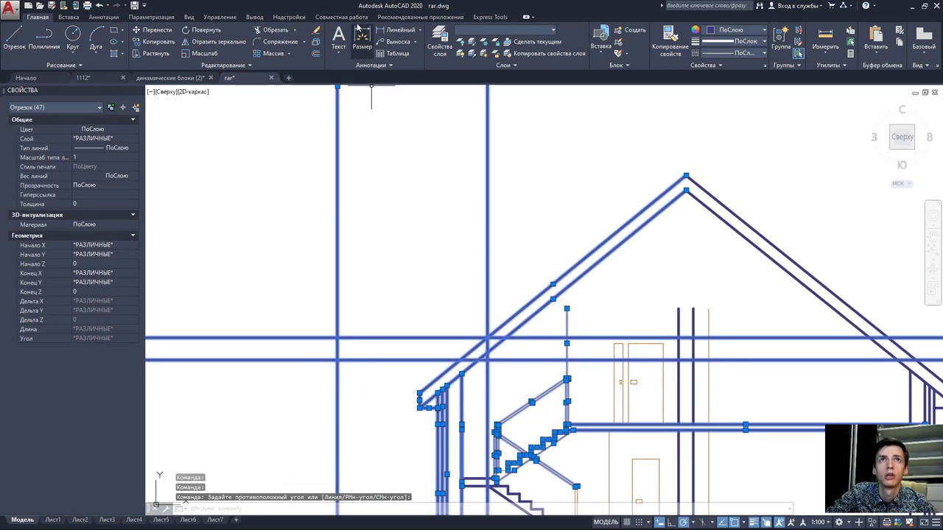
left_click(276, 31)
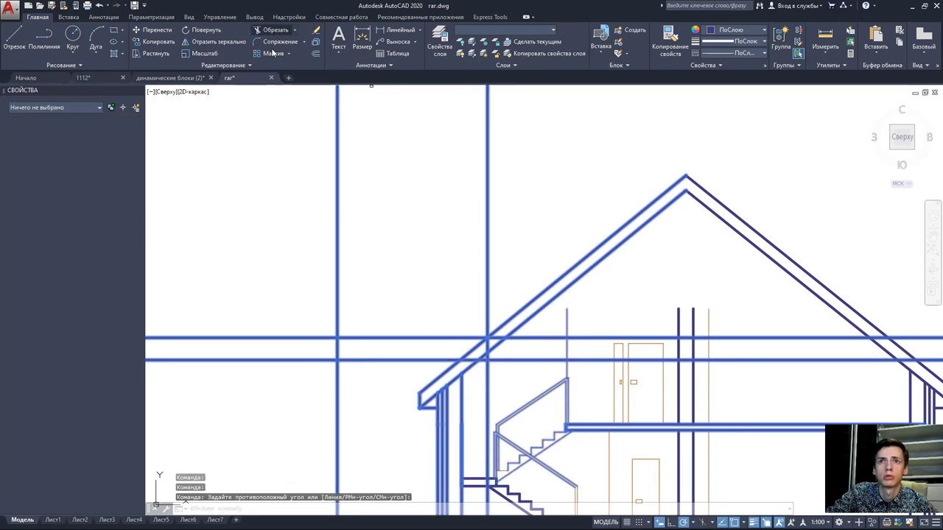
left_click(486, 280)
left_click(337, 283)
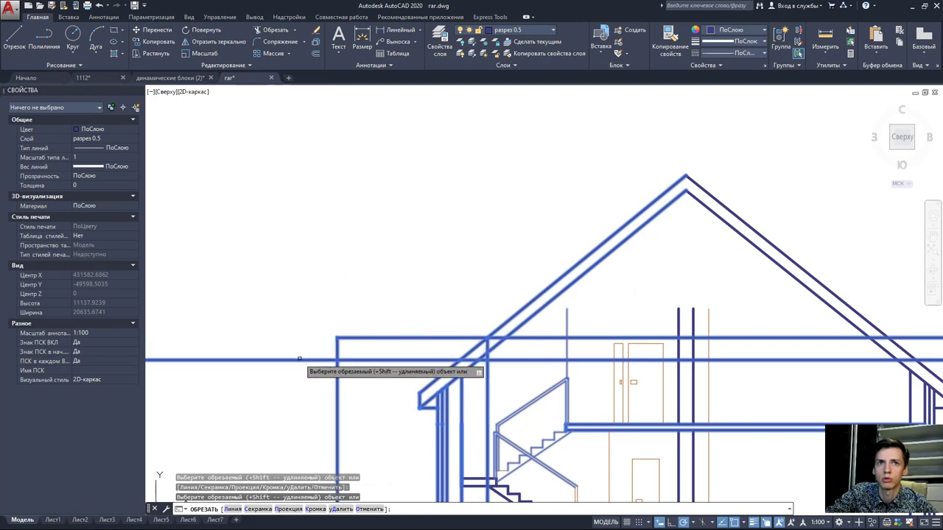
- Review the floor plans, roof plan and facade elevations, then return to the house section
scroll(310, 324, "up", 1)
scroll(310, 338, "up", 2)
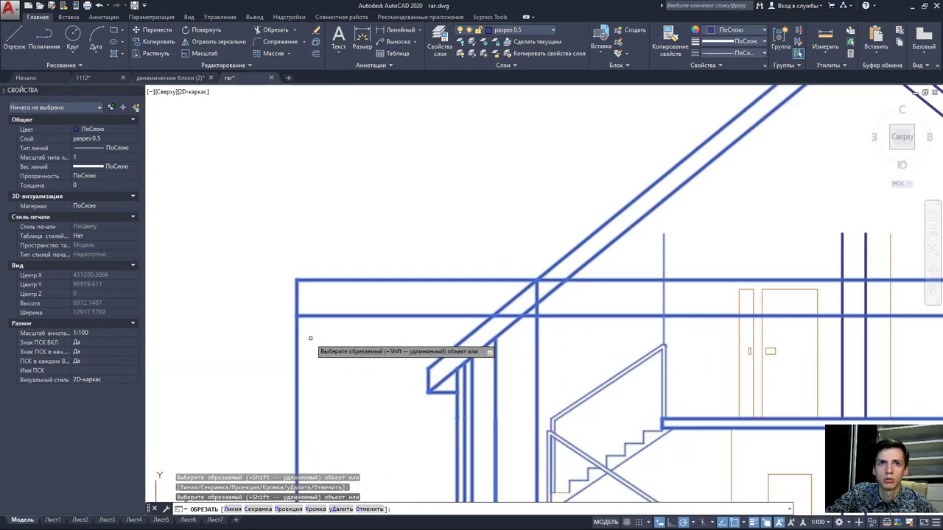
scroll(310, 348, "down", 3)
scroll(316, 347, "down", 4)
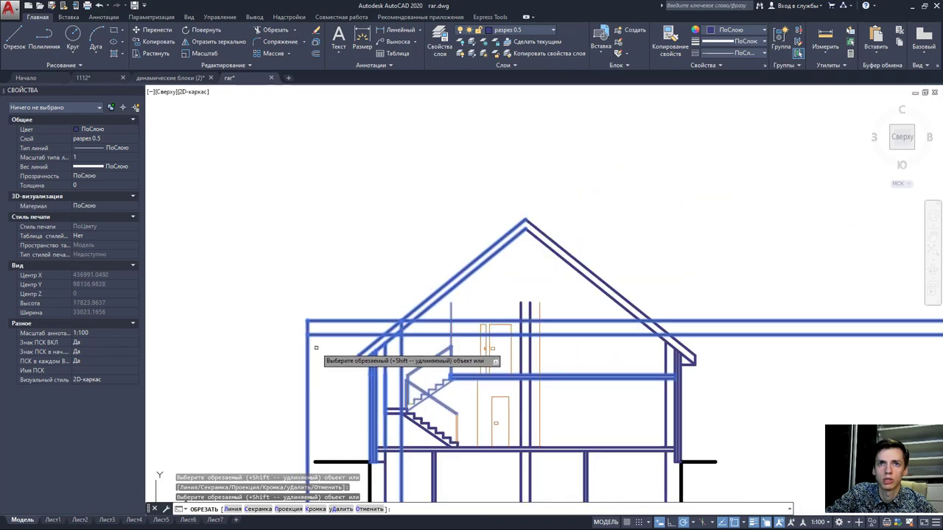
scroll(335, 351, "down", 5)
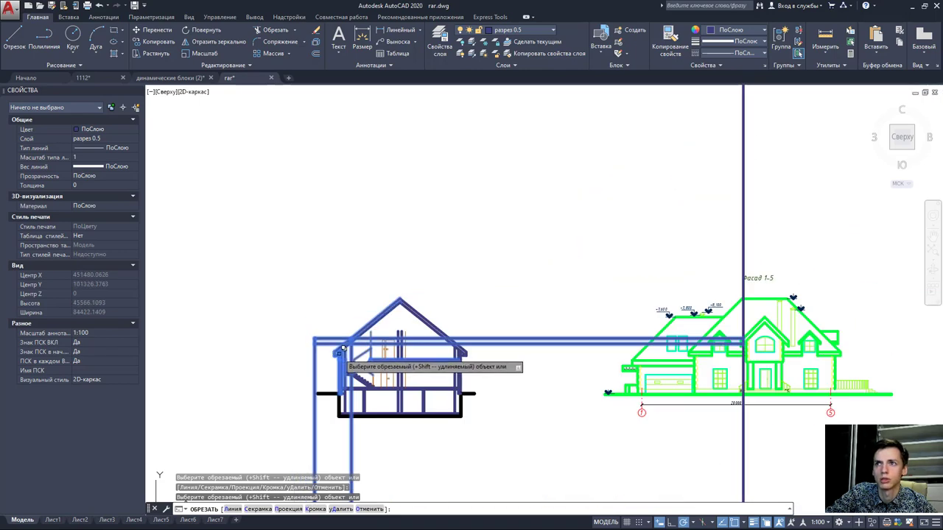
scroll(340, 349, "down", 2)
mouse_move(341, 349)
middle_mouse_down()
mouse_move(447, 296)
mouse_move(442, 121)
middle_mouse_up()
scroll(462, 297, "up", 2)
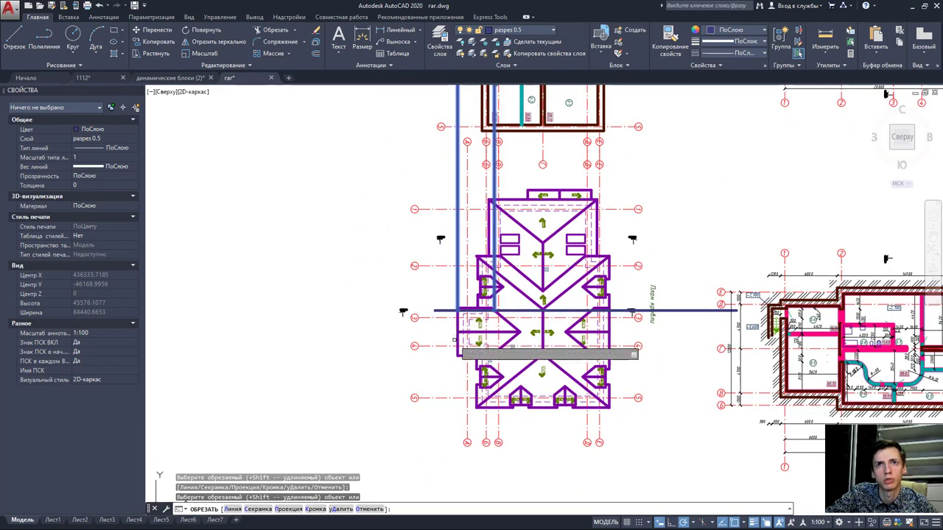
scroll(469, 298, "up", 4)
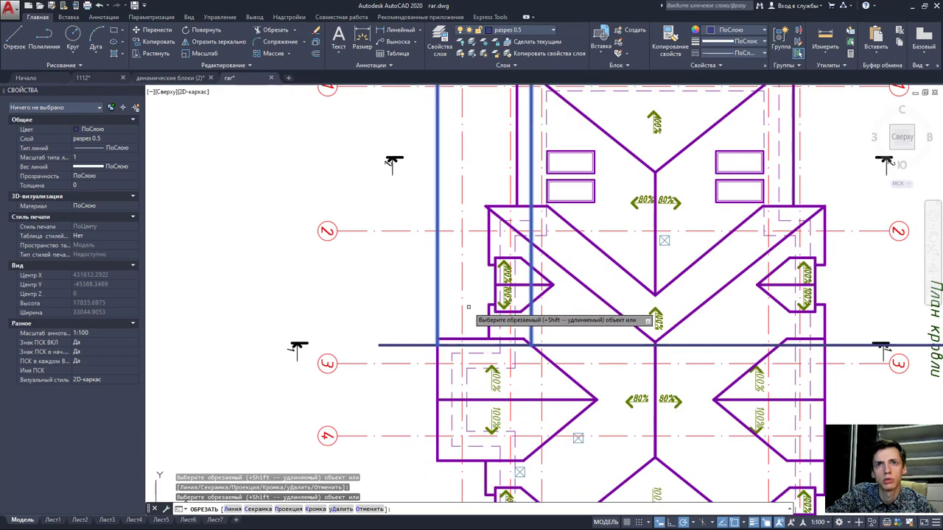
scroll(463, 303, "down", 2)
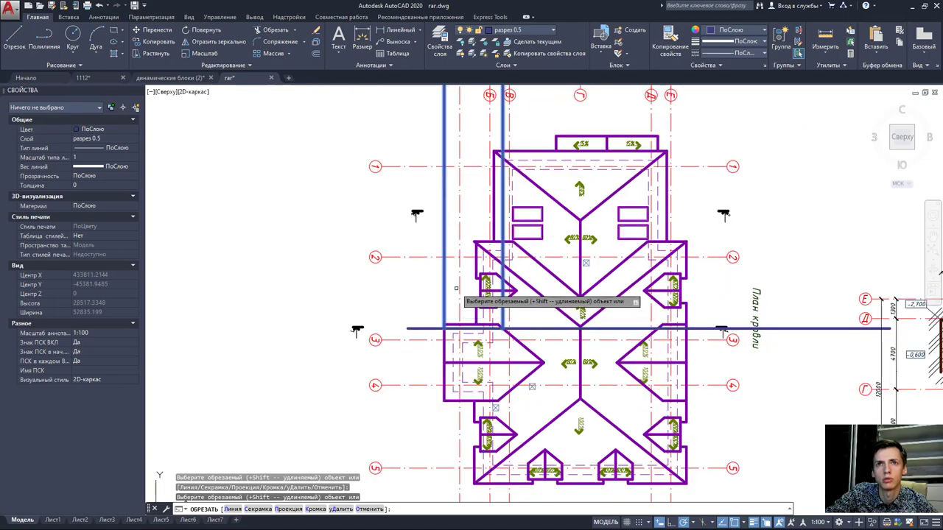
scroll(457, 286, "down", 2)
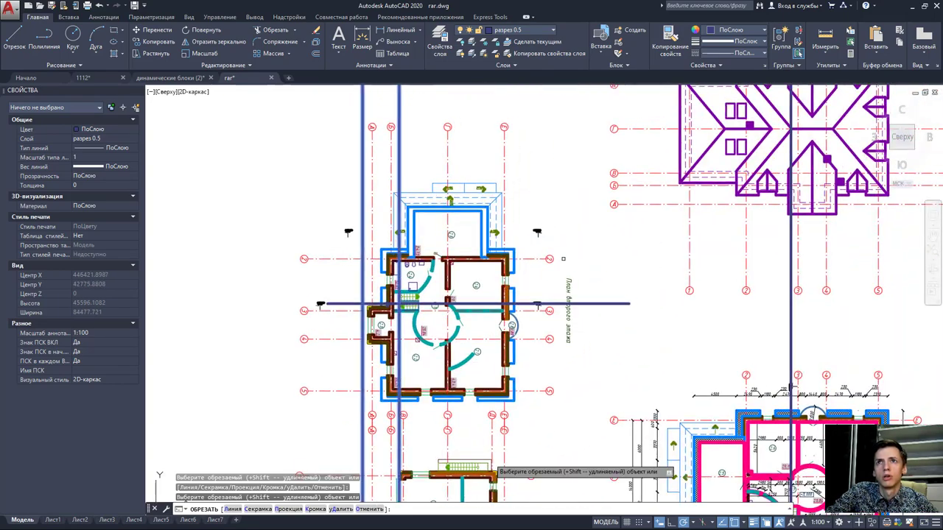
mouse_move(457, 286)
middle_mouse_down()
mouse_move(571, 317)
mouse_move(625, 238)
middle_mouse_up()
scroll(625, 238, "up", 3)
scroll(610, 246, "up", 1)
scroll(581, 257, "up", 1)
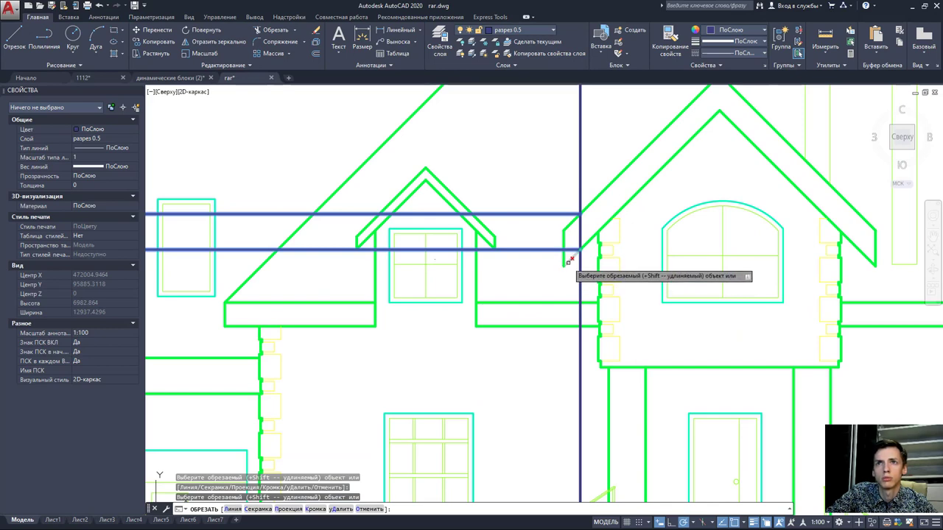
scroll(569, 259, "down", 3)
middle_click_drag(417, 285, 580, 264)
scroll(411, 278, "up", 3)
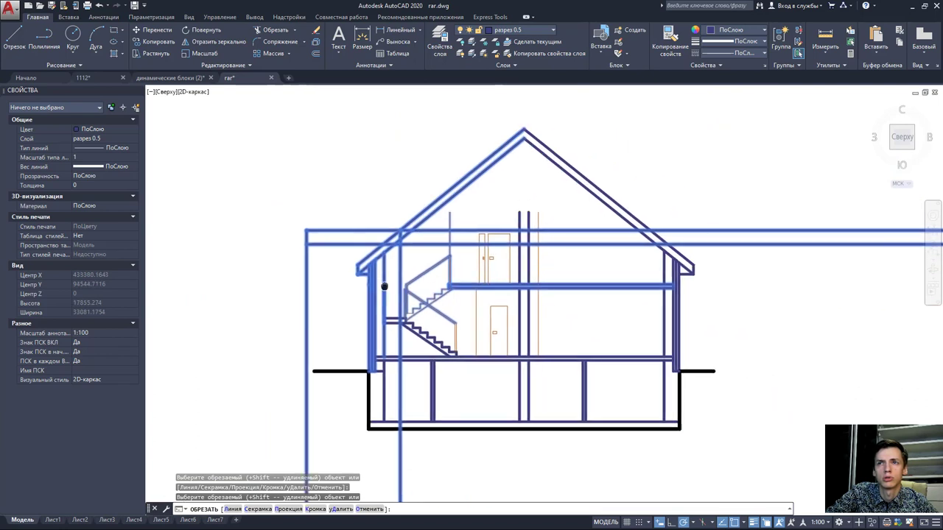
scroll(384, 286, "down", 1)
scroll(316, 280, "up", 3)
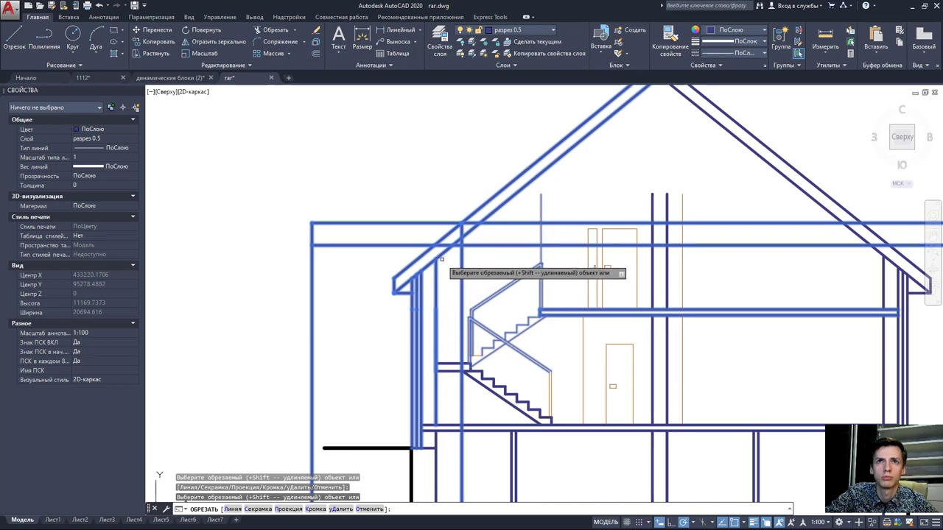
- Trim the leftover eave segments and the left roof diagonal below the upper beam
left_click(394, 281)
left_click(401, 291)
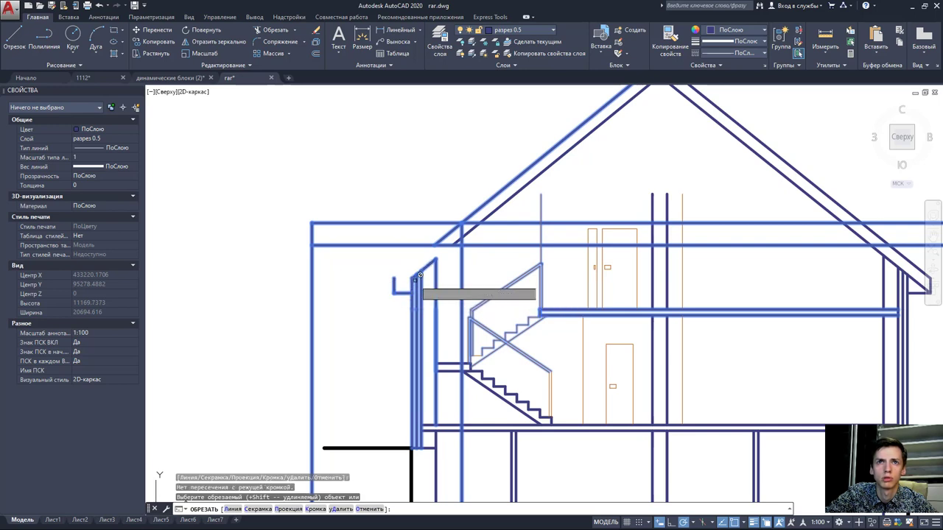
left_click(448, 237)
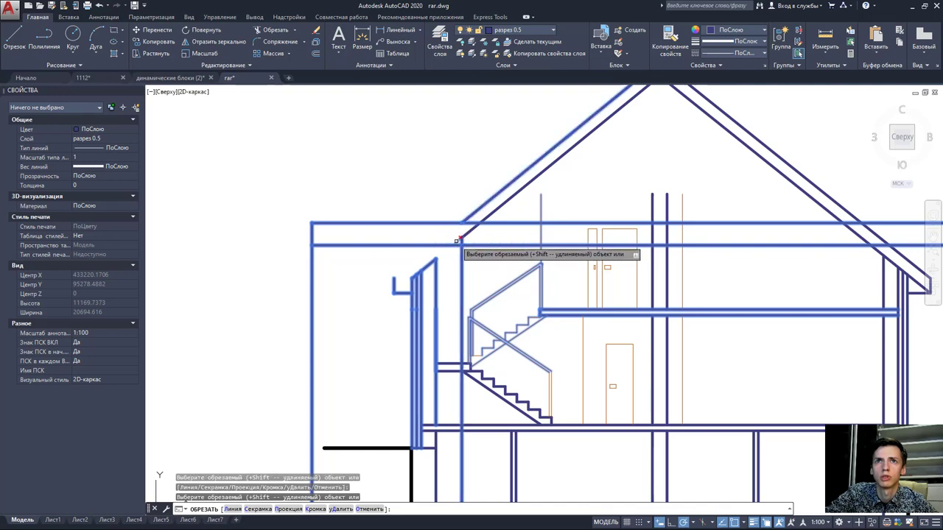
scroll(464, 235, "up", 1)
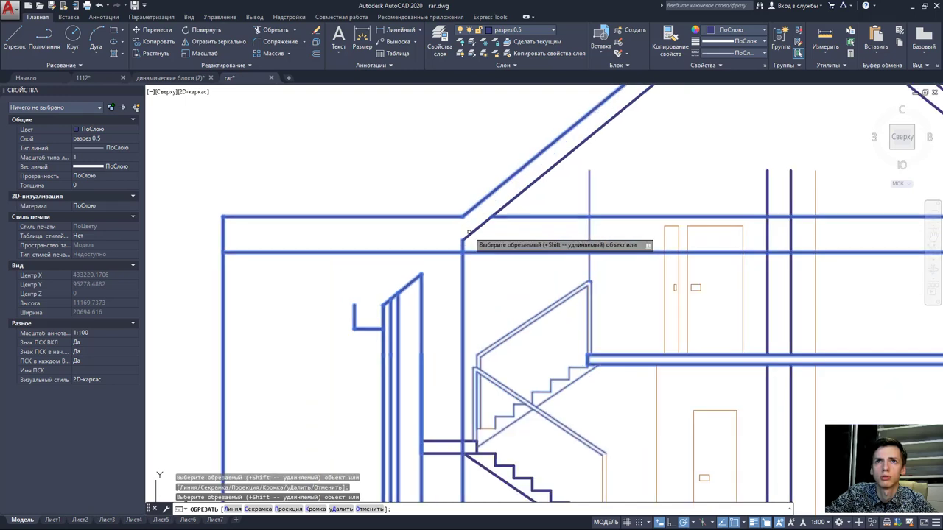
key("Escape")
- Abandon a trim attempt and erase the long horizontal projection line
scroll(485, 221, "down", 1)
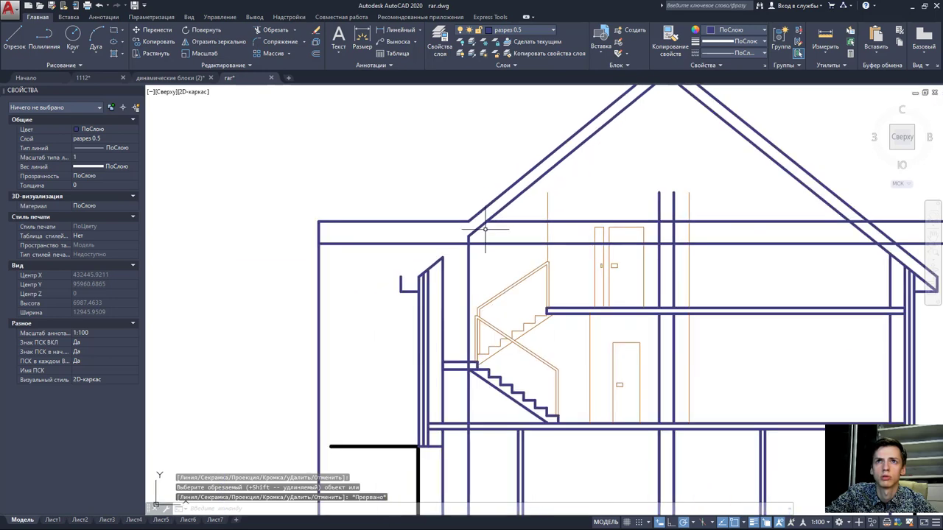
left_click(518, 243)
left_click(507, 222)
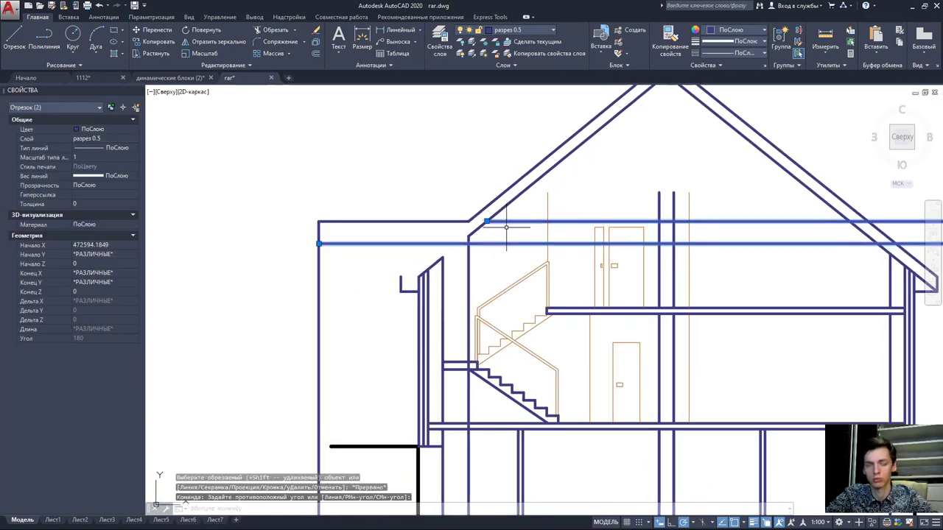
left_click(438, 187)
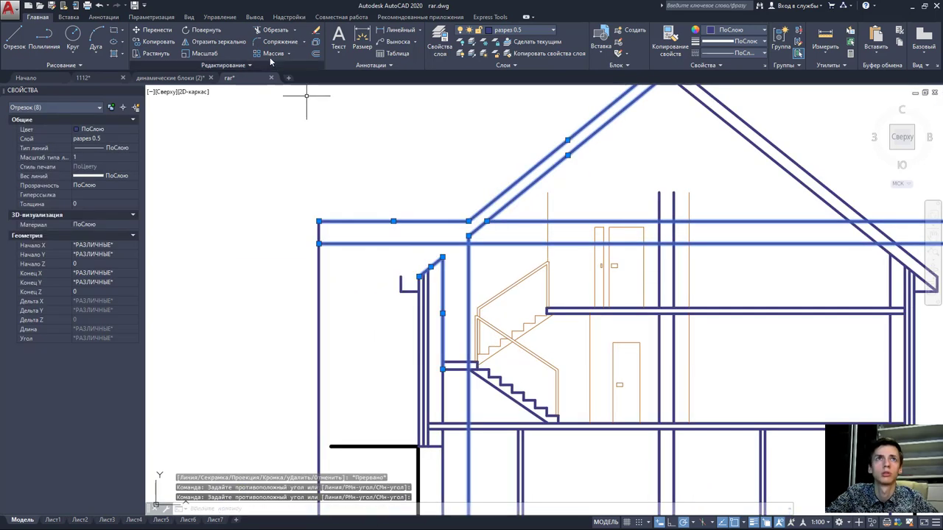
left_click(270, 30)
key("Escape")
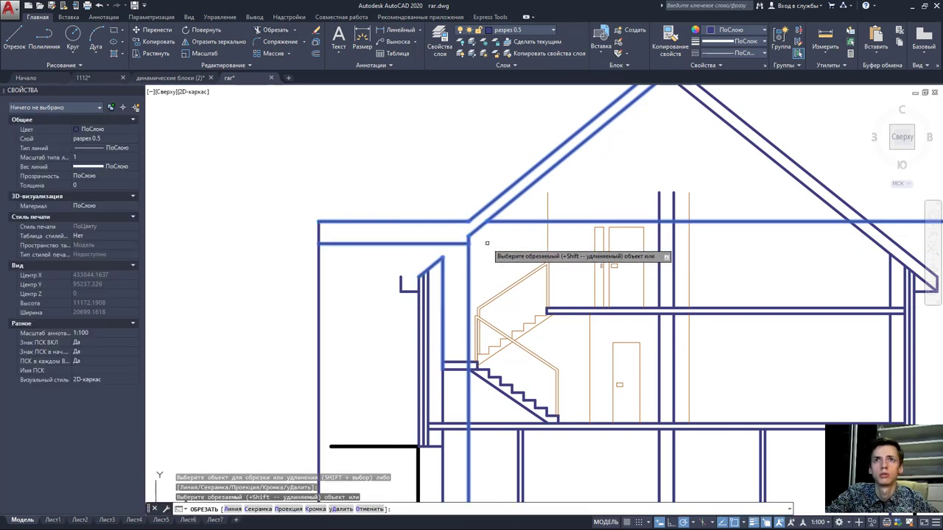
left_click(520, 221)
key("Delete")
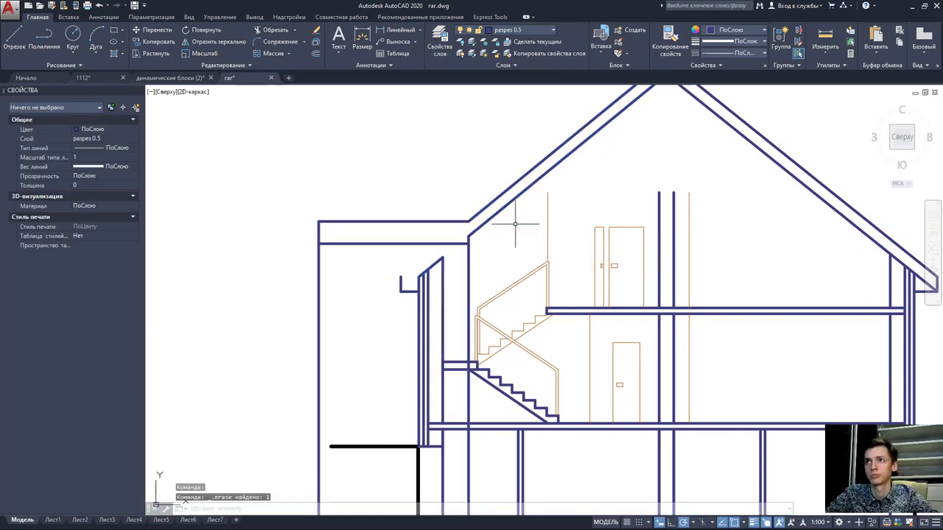
- Select the seven lines around the roof corner for trimming, then cancel the trim
middle_click_drag(516, 221, 524, 249)
scroll(487, 241, "up", 2)
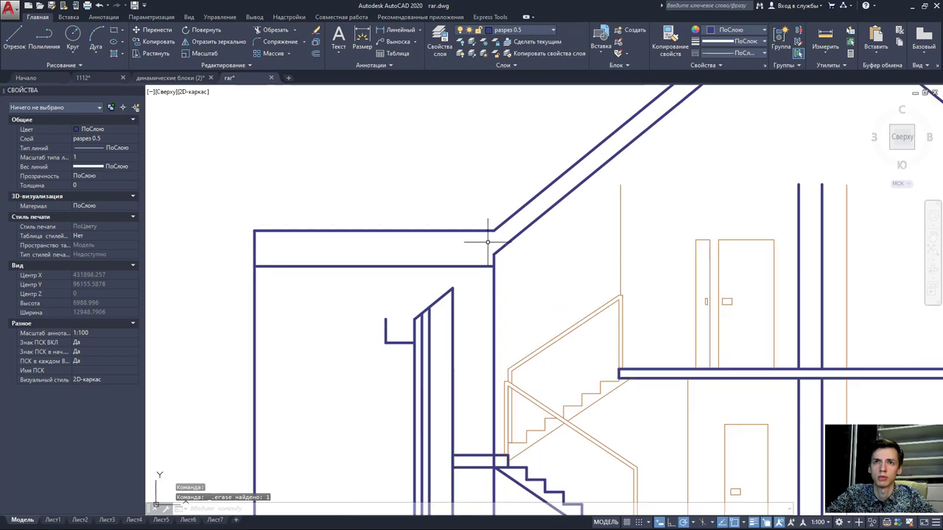
left_click(494, 288)
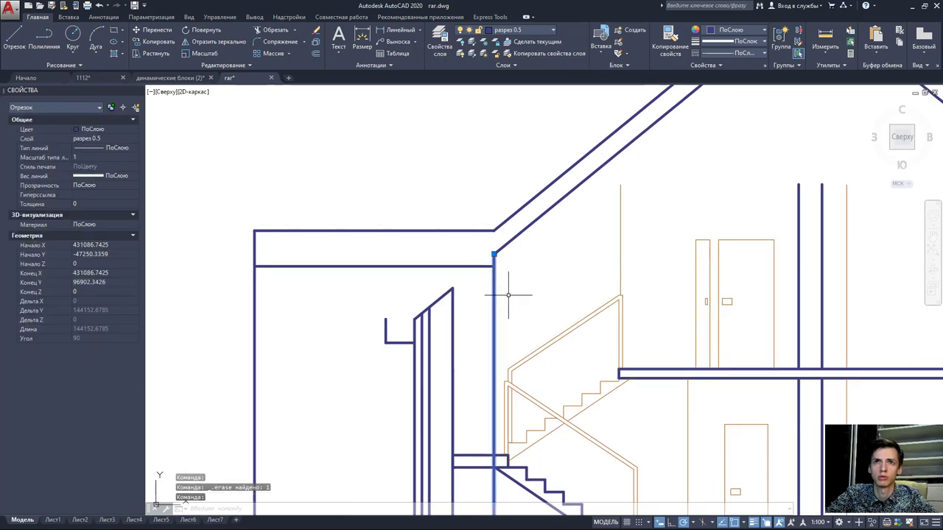
left_click(508, 294)
left_click(246, 96)
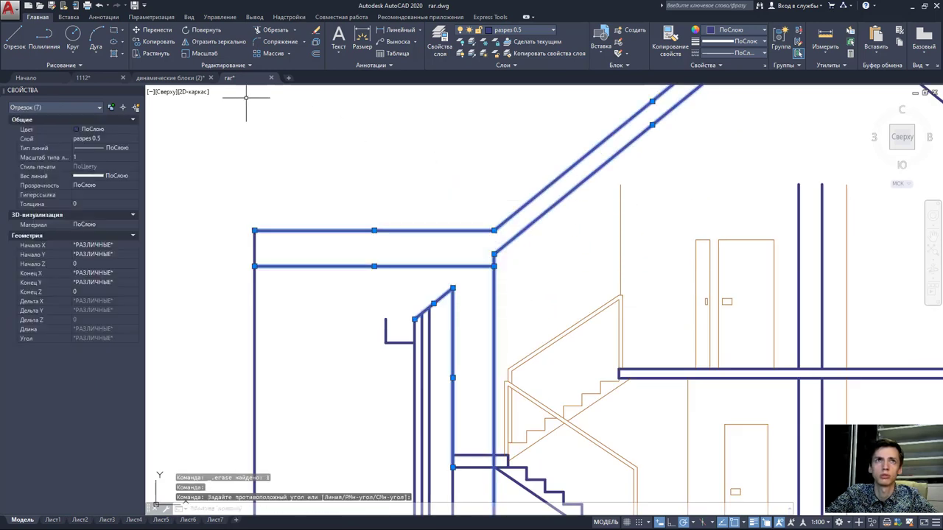
left_click(270, 31)
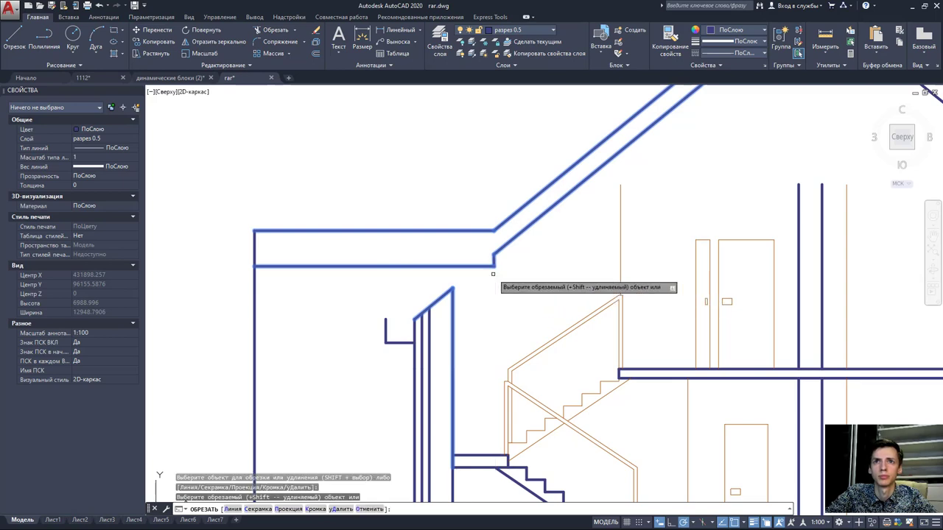
scroll(493, 274, "down", 2)
key("Escape")
key("Escape")
key("Escape")
- Erase the stray diagonal segment at the top of the left annex wall
scroll(467, 279, "up", 2)
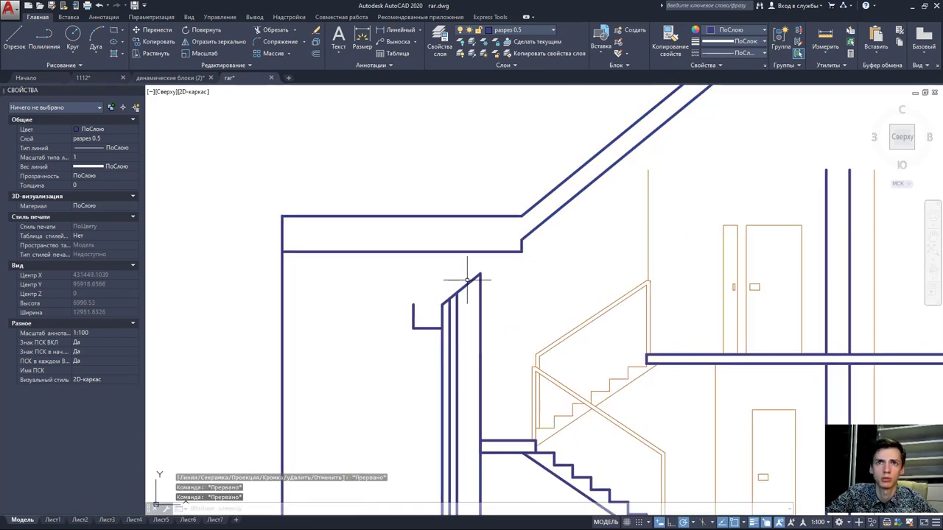
left_click(473, 274)
left_click(465, 285)
key("Delete")
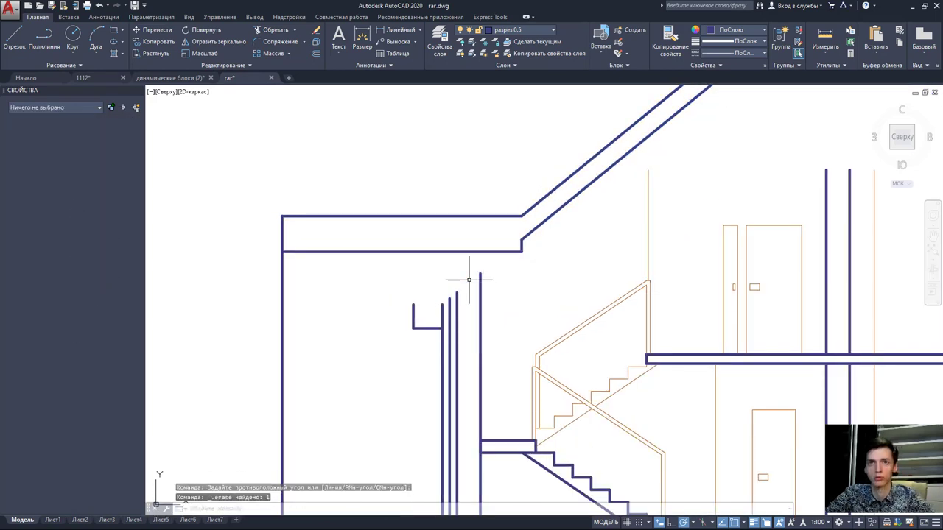
scroll(565, 256, "down", 2)
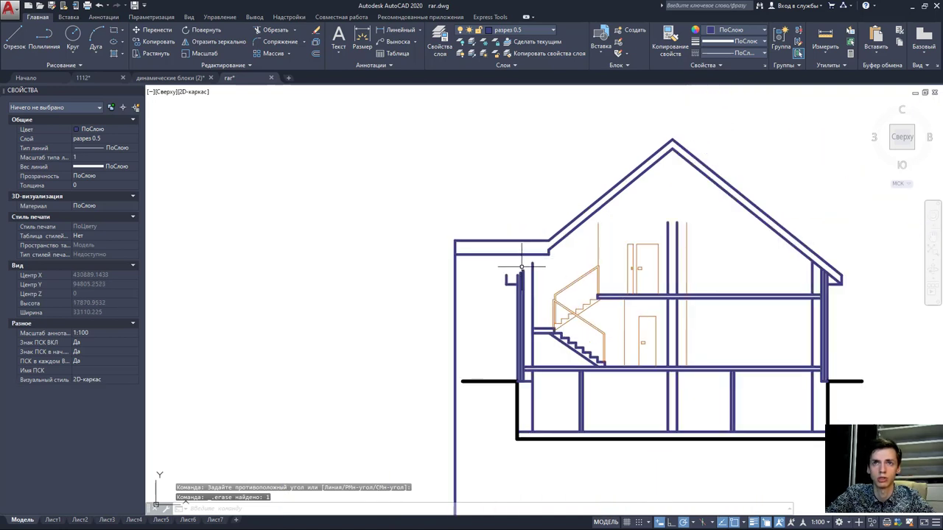
- Begin a line near the facade, then cancel it
middle_click_drag(709, 219, 541, 230)
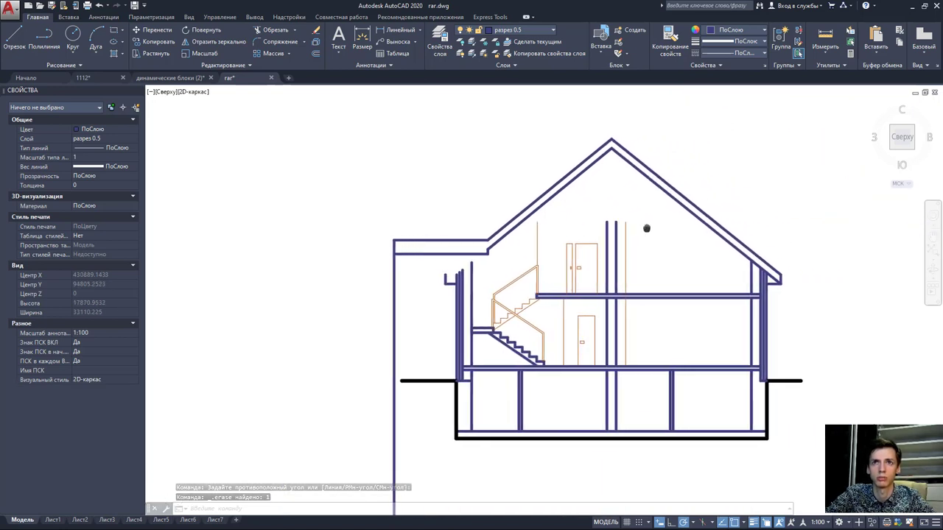
left_click(22, 52)
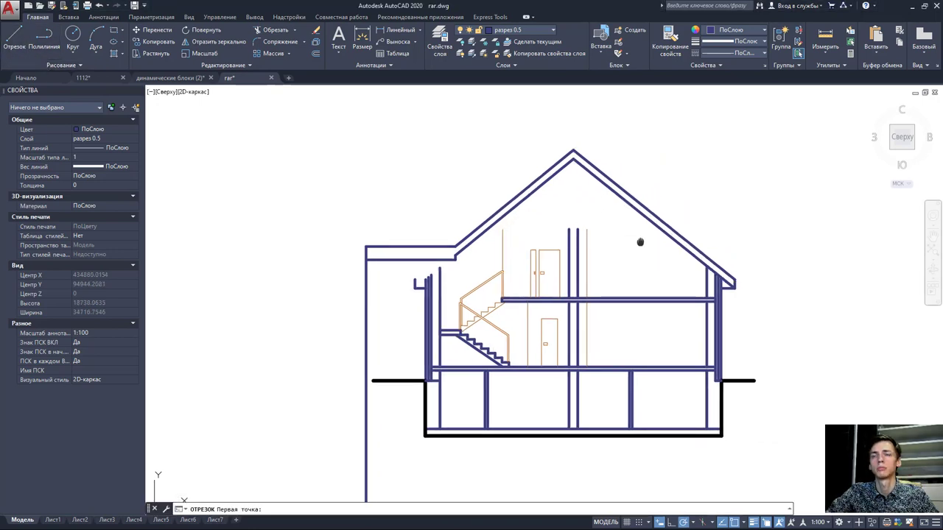
scroll(635, 243, "down", 2)
scroll(637, 240, "down", 2)
middle_click_drag(638, 240, 687, 254)
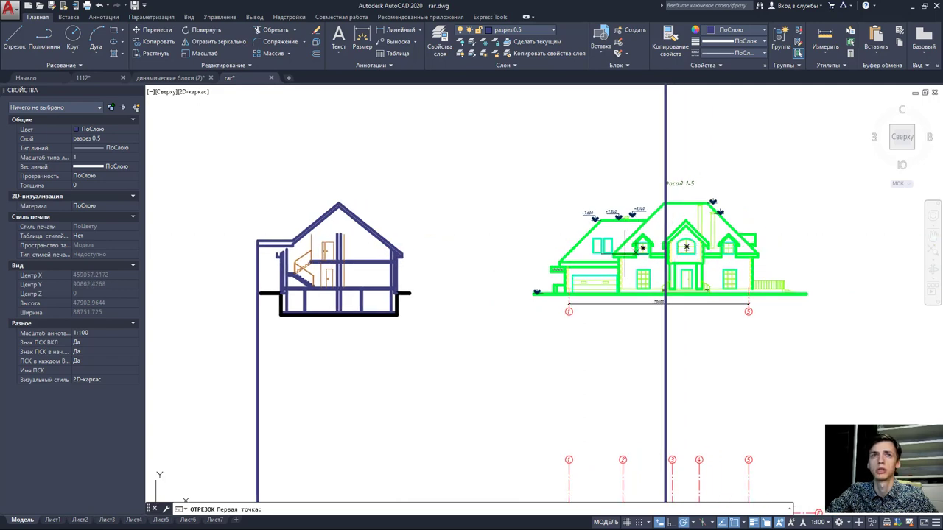
scroll(539, 259, "down", 3)
scroll(631, 267, "up", 3)
scroll(631, 267, "up", 2)
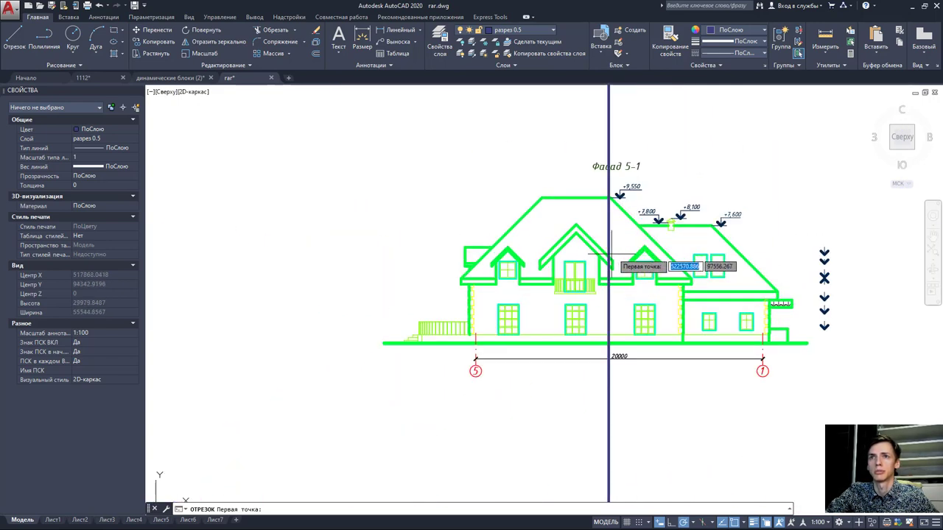
scroll(600, 255, "up", 3)
key("Escape")
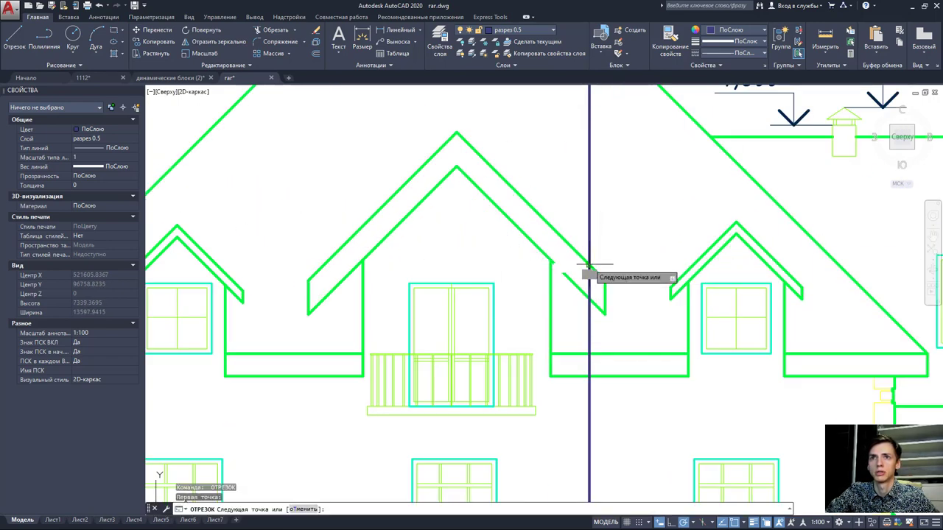
- Finish a horizontal projection line from the facade's eave height at the section
scroll(589, 263, "down", 5)
scroll(354, 294, "up", 3)
scroll(353, 295, "down", 3)
scroll(436, 256, "up", 4)
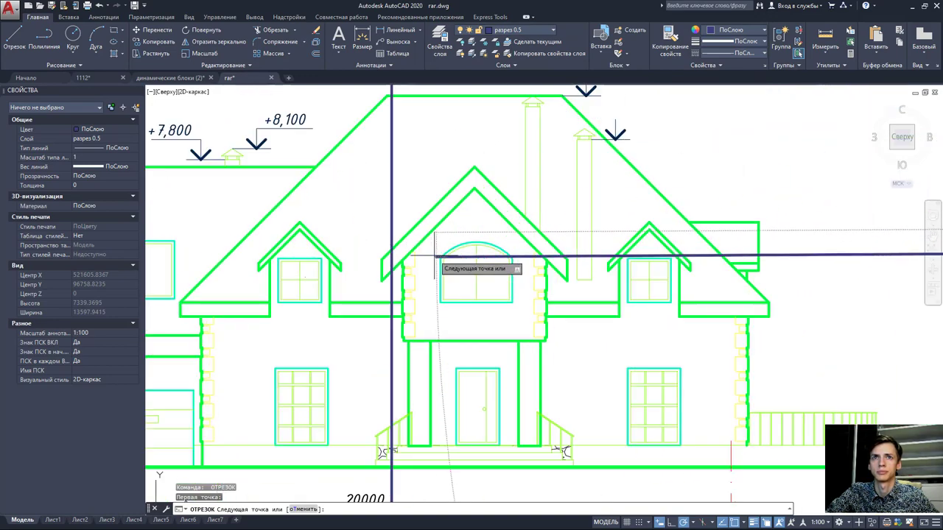
scroll(435, 256, "down", 4)
middle_click_drag(378, 268, 678, 246)
scroll(343, 257, "up", 3)
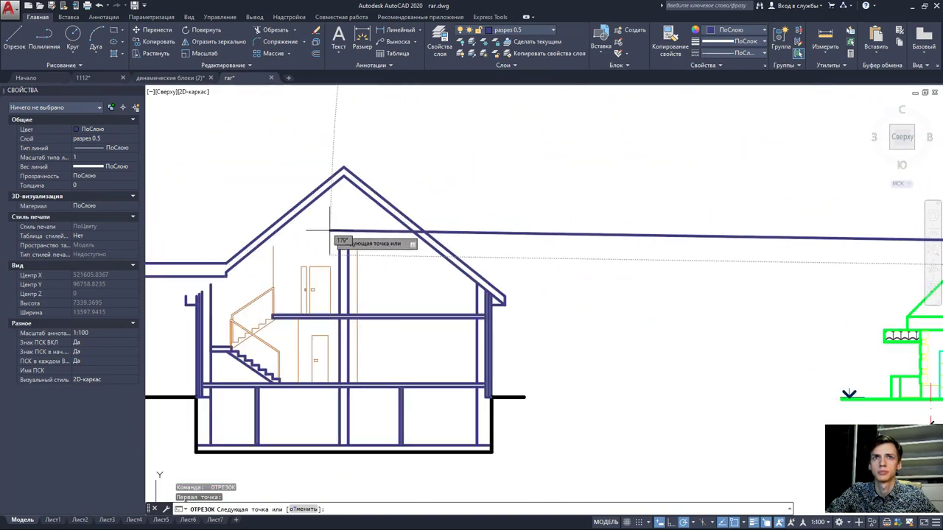
left_click(308, 262)
key("Escape")
- Draw a horizontal line from the dormer eave height across the section's eave
middle_click_drag(622, 280, 606, 282)
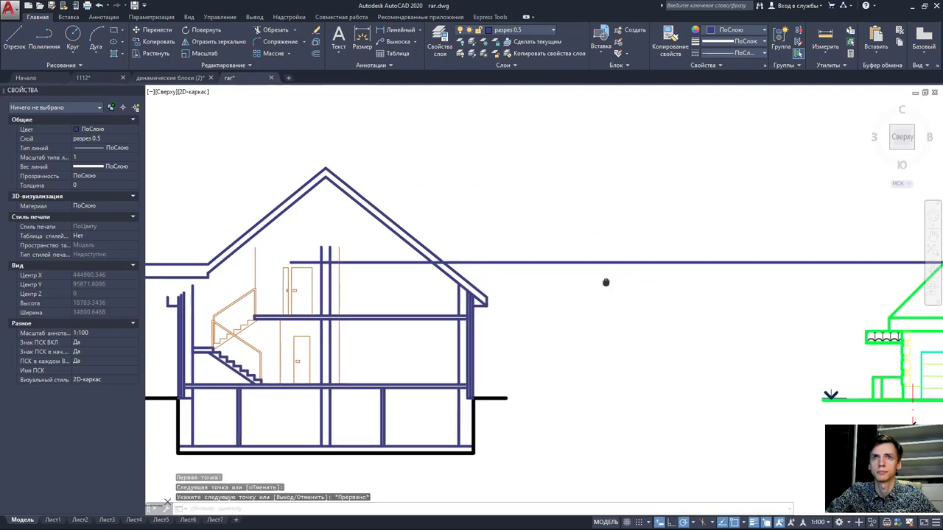
scroll(605, 282, "down", 5)
scroll(582, 273, "up", 2)
scroll(582, 273, "up", 5)
key("space")
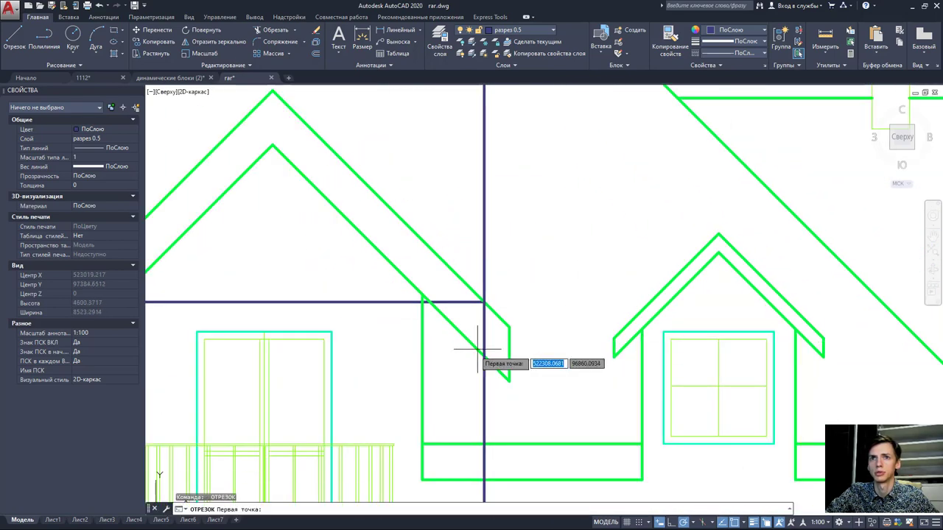
left_click(481, 356)
scroll(482, 357, "down", 3)
scroll(810, 316, "down", 2)
middle_click_drag(810, 317, 484, 294)
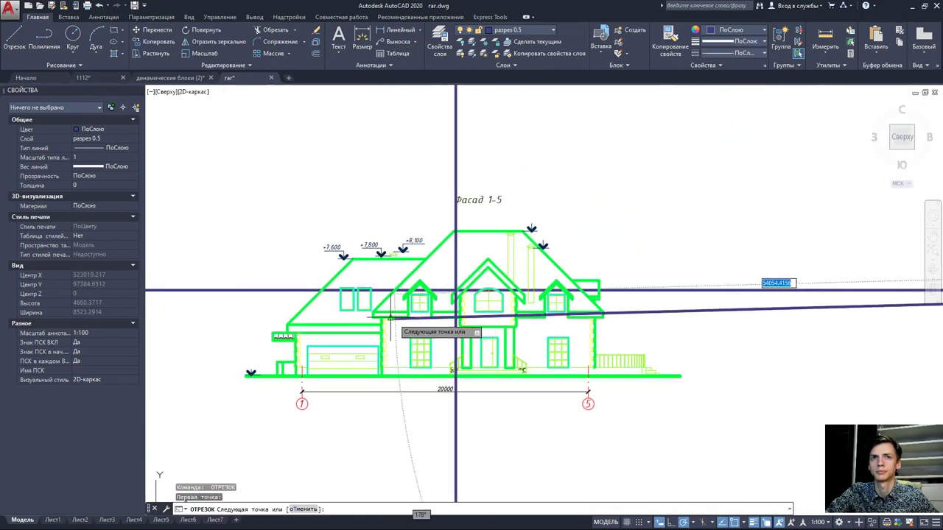
scroll(753, 304, "up", 4)
middle_click_drag(754, 304, 935, 302)
scroll(308, 293, "up", 2)
scroll(492, 300, "up", 2)
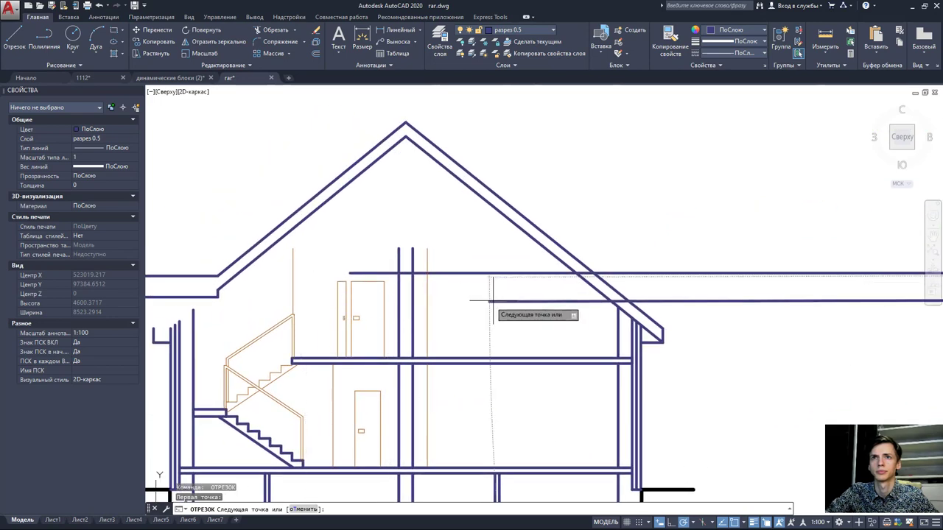
left_click(495, 294)
key("Escape")
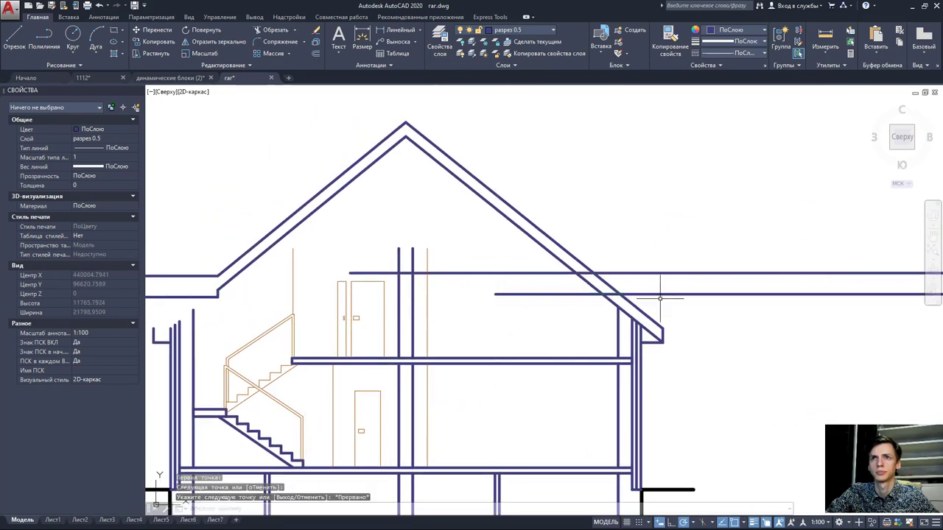
scroll(658, 273, "down", 3)
scroll(582, 280, "down", 3)
scroll(673, 299, "up", 2)
scroll(639, 300, "up", 6)
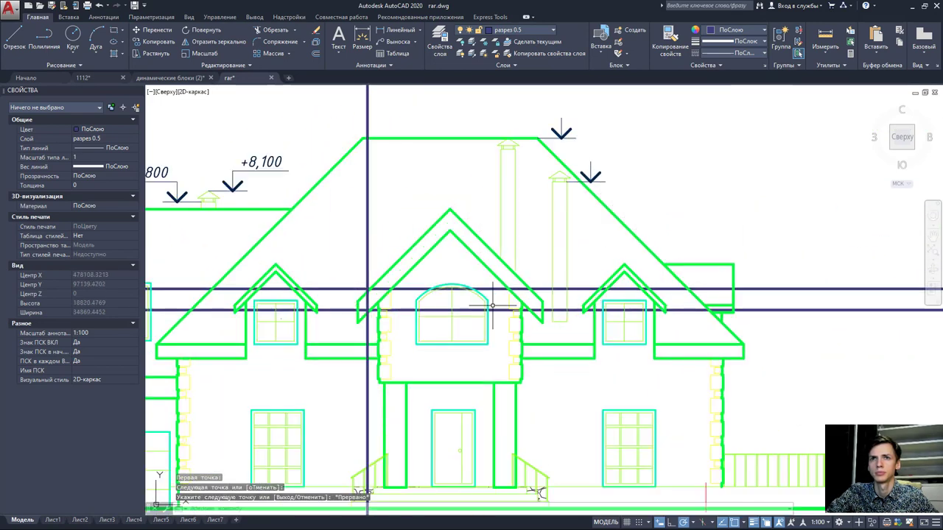
scroll(455, 309, "down", 5)
mouse_move(715, 315)
middle_mouse_down()
mouse_move(383, 354)
mouse_move(709, 284)
middle_mouse_up()
scroll(382, 354, "down", 2)
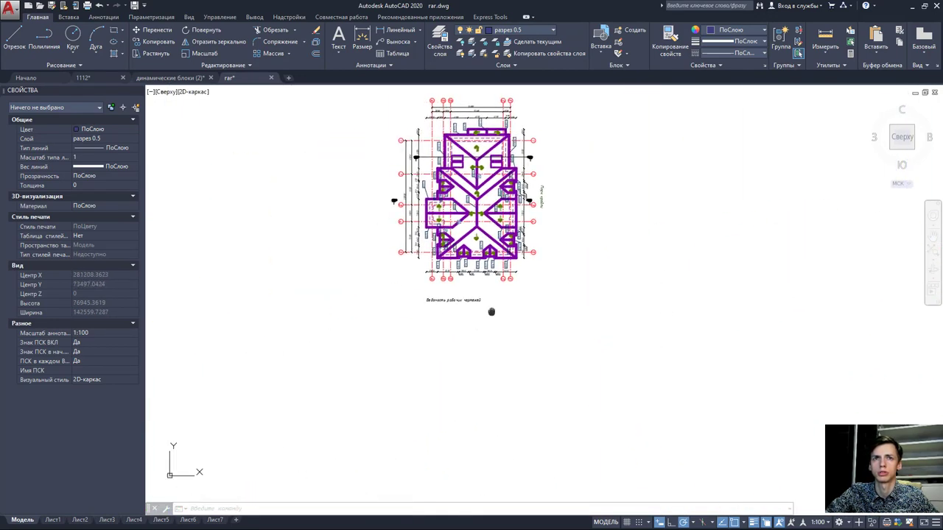
- Draw a vertical projection line from the roof plan down into the section
scroll(566, 331, "down", 4)
scroll(566, 332, "up", 5)
scroll(538, 331, "up", 5)
scroll(516, 332, "up", 6)
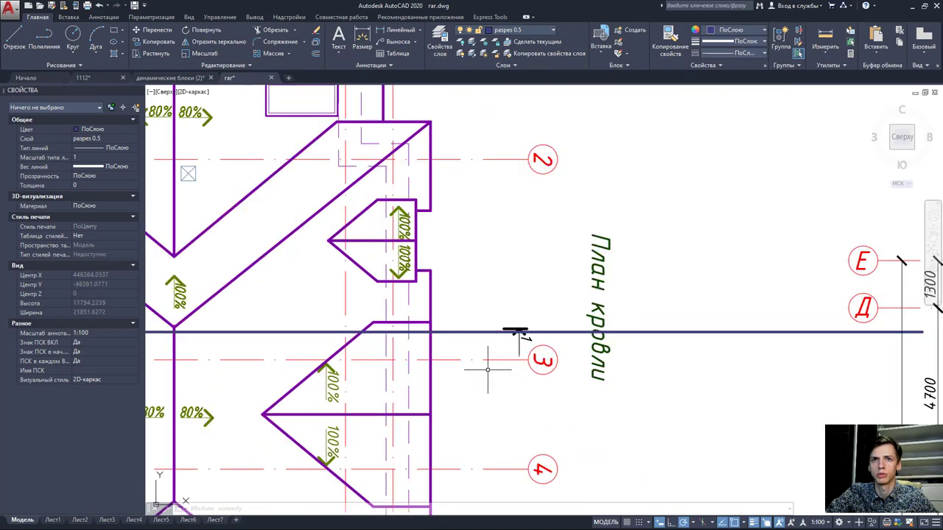
type("l")
key("Return")
scroll(520, 333, "down", 4)
mouse_move(413, 246)
middle_mouse_down()
mouse_move(464, 249)
mouse_move(508, 216)
middle_mouse_up()
scroll(486, 236, "up", 5)
scroll(486, 235, "up", 5)
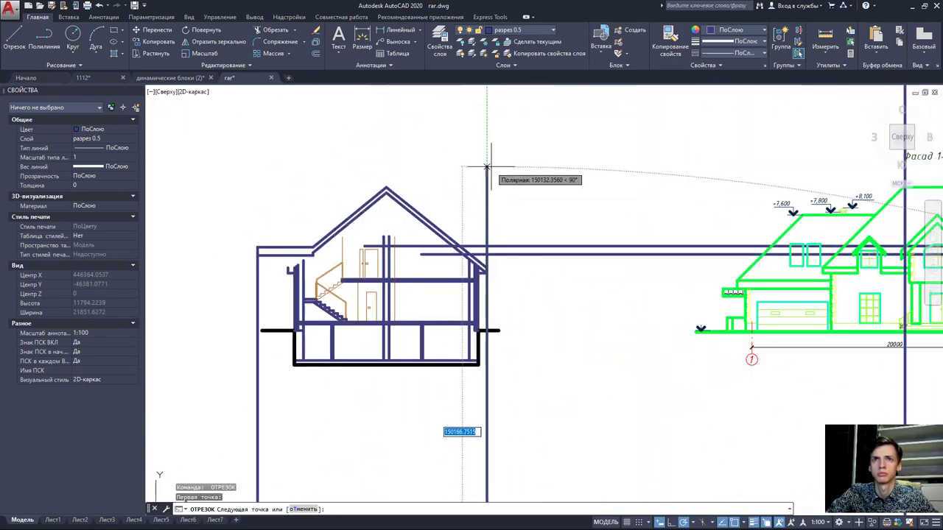
key("Escape")
- Project a second roof plan eave point near grid line 3 down through the section
middle_click_drag(564, 336, 590, 286)
scroll(522, 204, "down", 3)
middle_click_drag(522, 204, 516, 81)
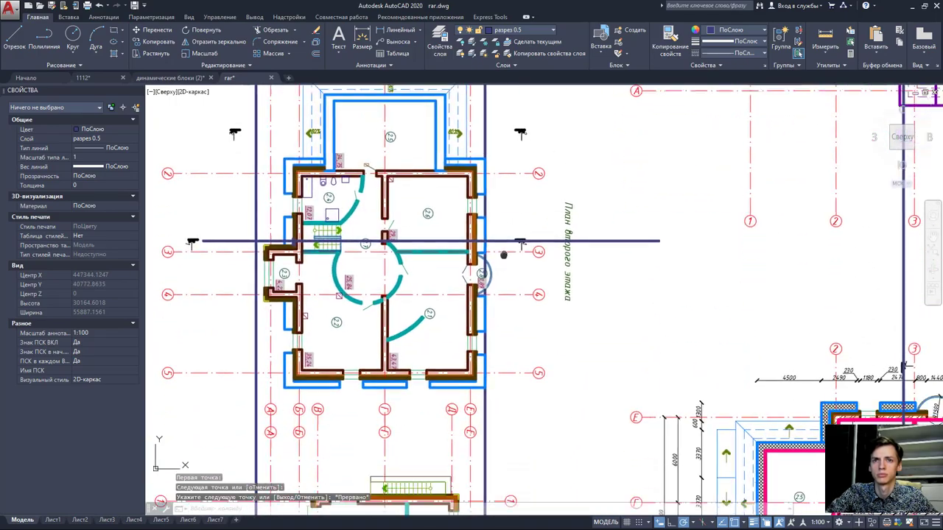
scroll(478, 282, "up", 3)
scroll(479, 282, "up", 2)
scroll(479, 282, "up", 1)
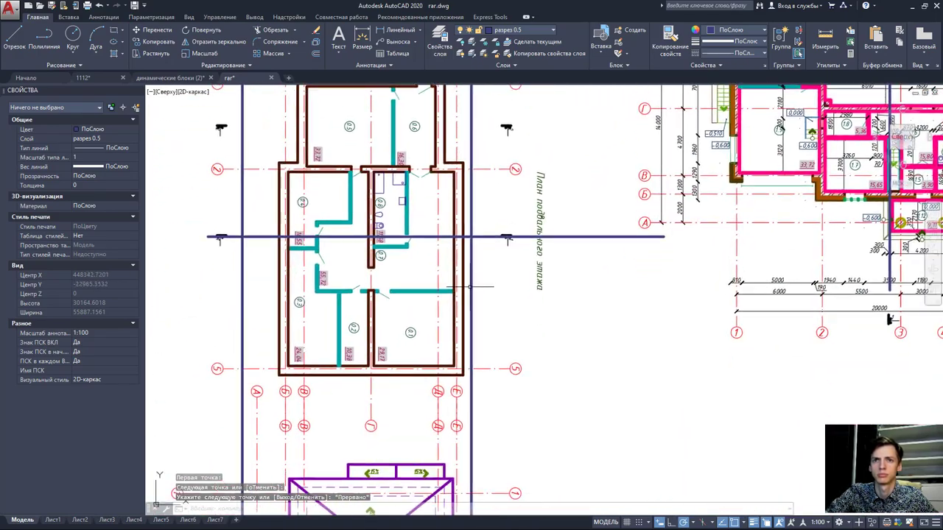
middle_click_drag(515, 478, 522, 265)
scroll(529, 297, "up", 1)
type("l")
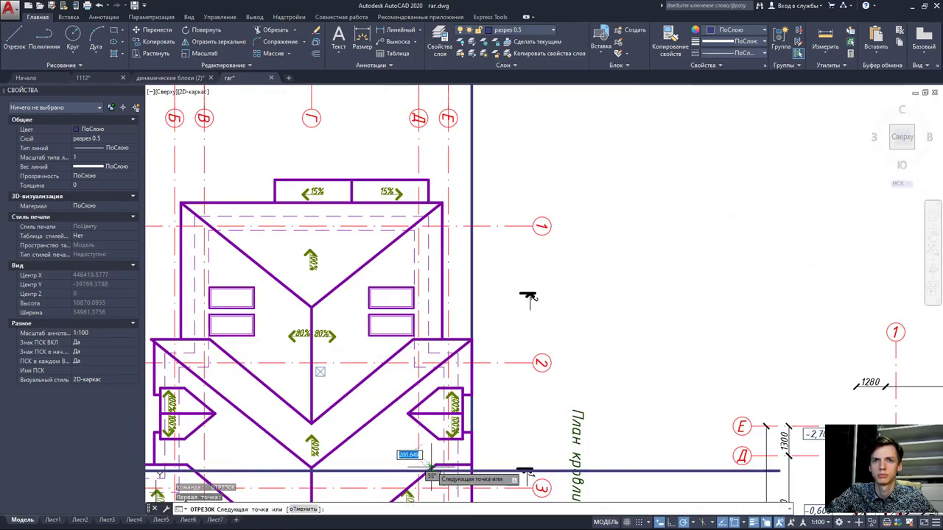
key("Return")
scroll(442, 221, "down", 4)
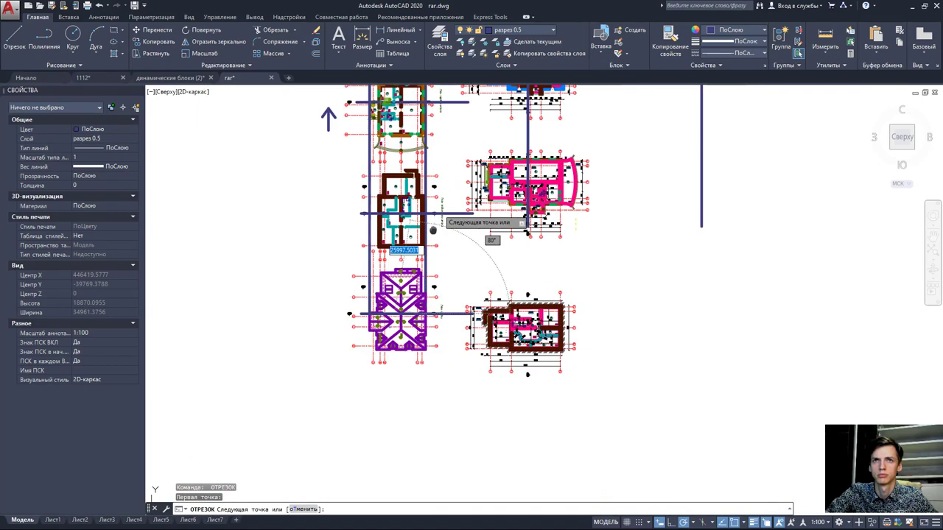
scroll(434, 228, "up", 2)
scroll(431, 228, "up", 2)
scroll(431, 279, "up", 2)
scroll(431, 279, "down", 5)
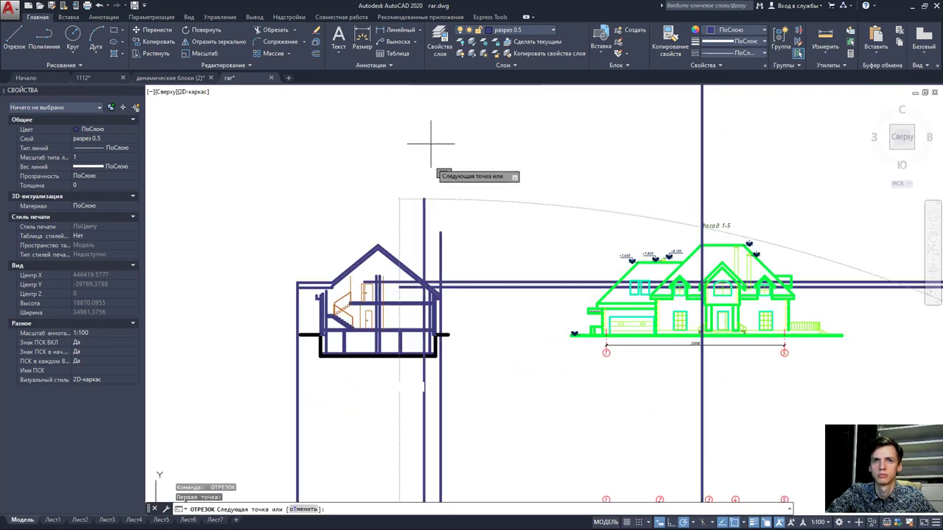
key("Escape")
scroll(431, 280, "up", 3)
- Select the right eave lines as cutting edges for Trim
scroll(405, 236, "up", 5)
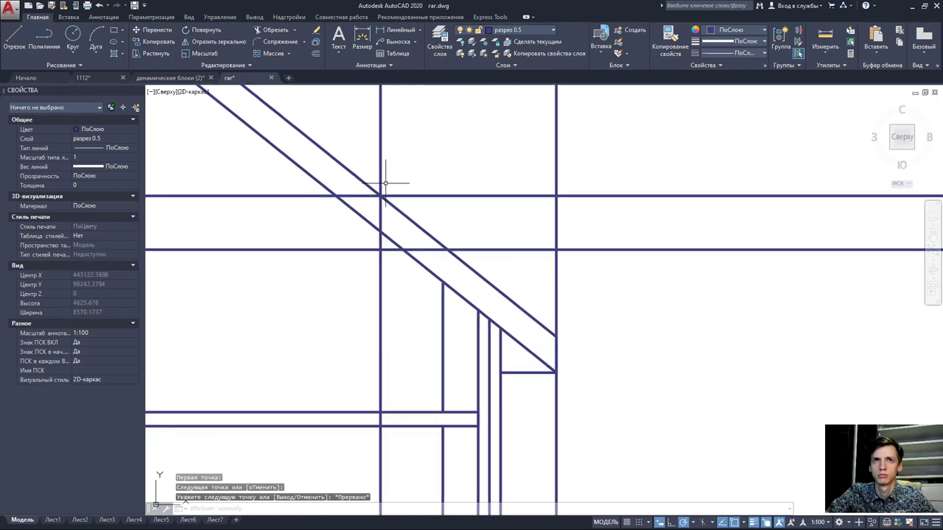
scroll(378, 188, "up", 2)
key("space")
key("Escape")
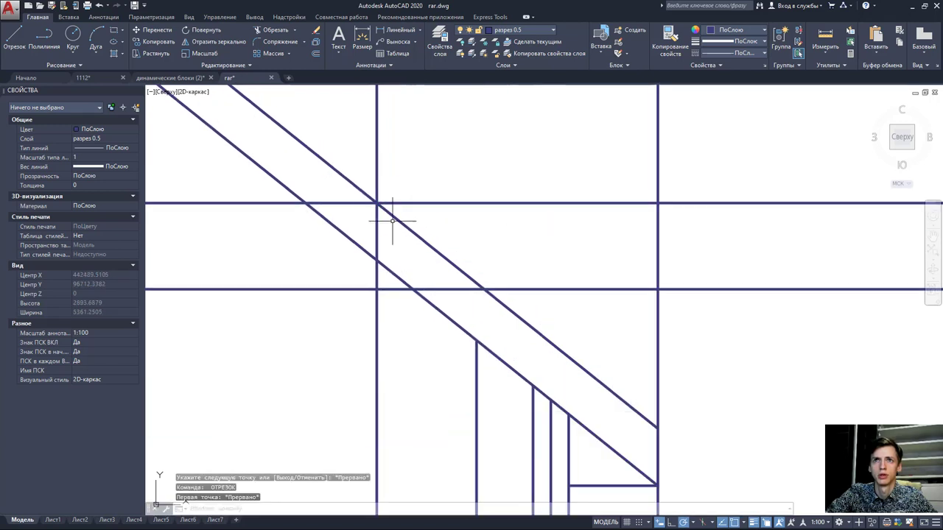
scroll(405, 221, "down", 2)
left_click(582, 313)
left_click(317, 146)
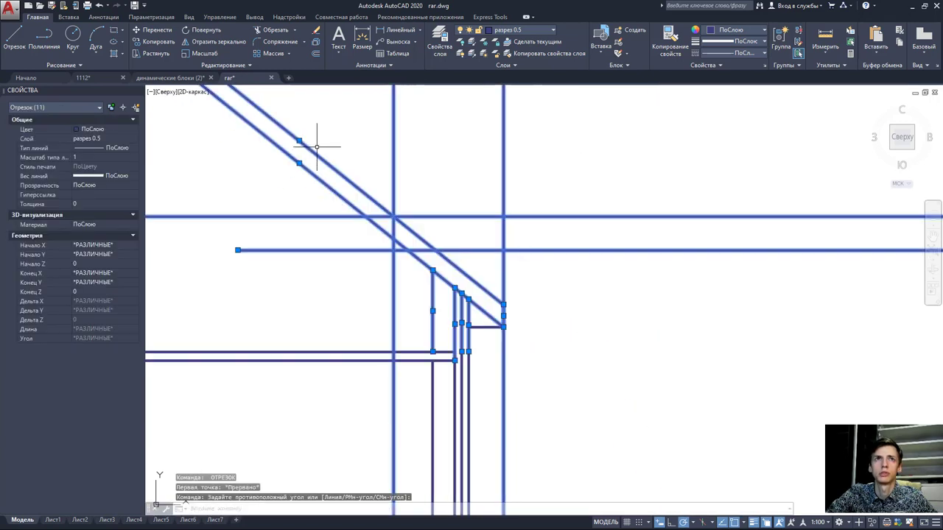
left_click(273, 30)
- Trim the horizontal lines beyond the eave and the overhanging roof diagonals
left_click_drag(583, 262, 552, 180)
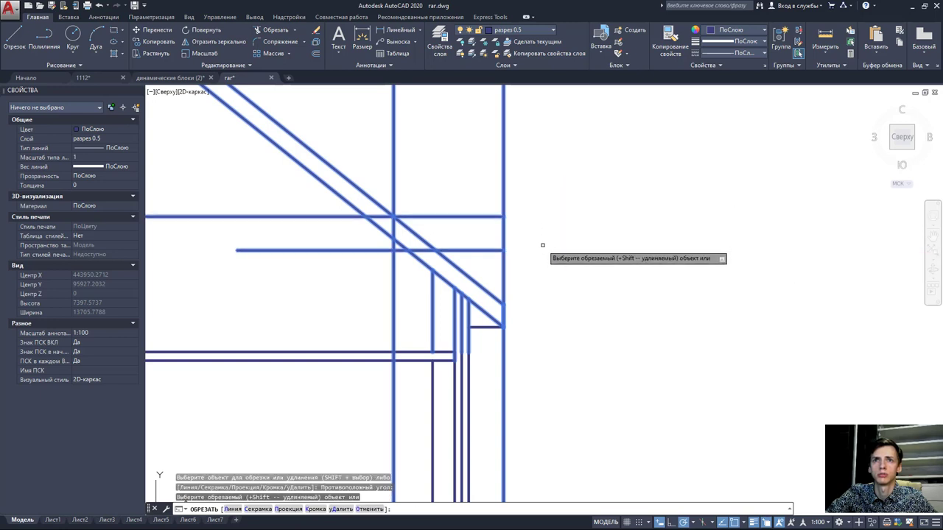
left_click(424, 264)
left_click(445, 283)
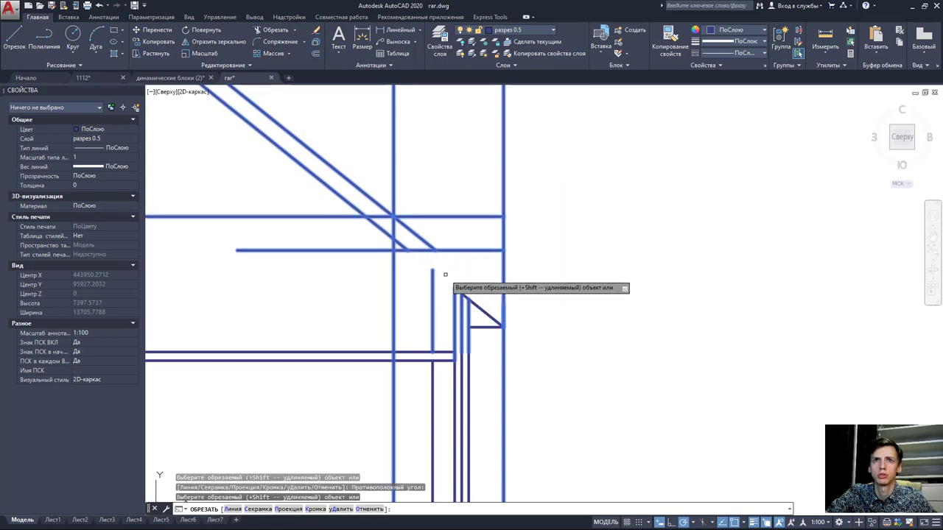
left_click(478, 306)
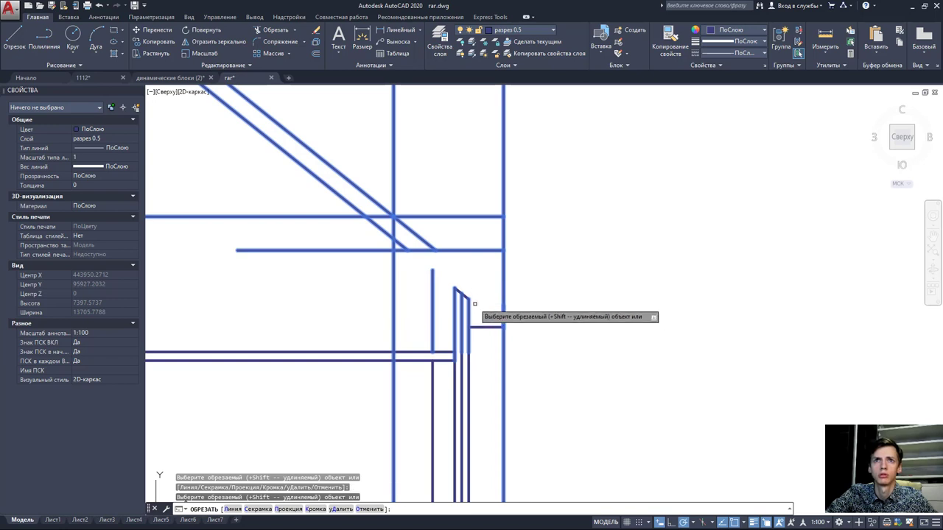
scroll(508, 324, "down", 1)
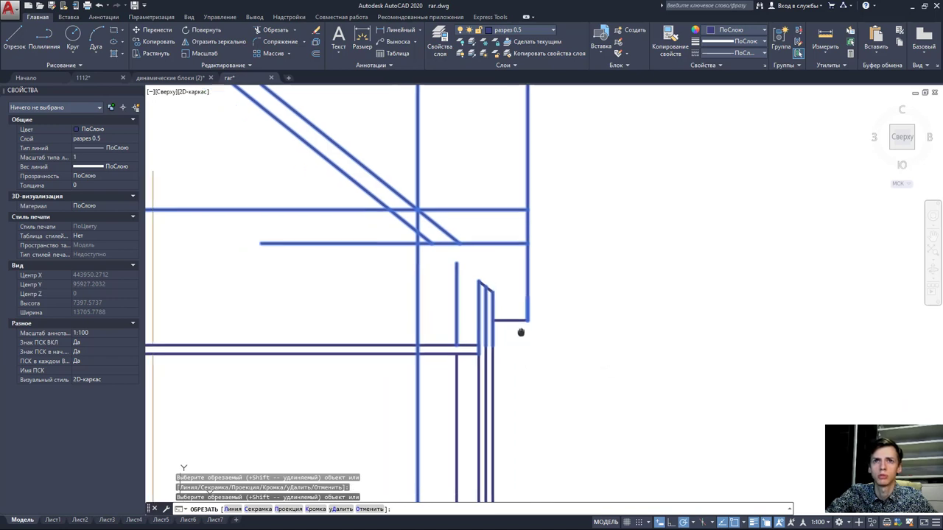
scroll(493, 301, "down", 1)
scroll(515, 265, "up", 4)
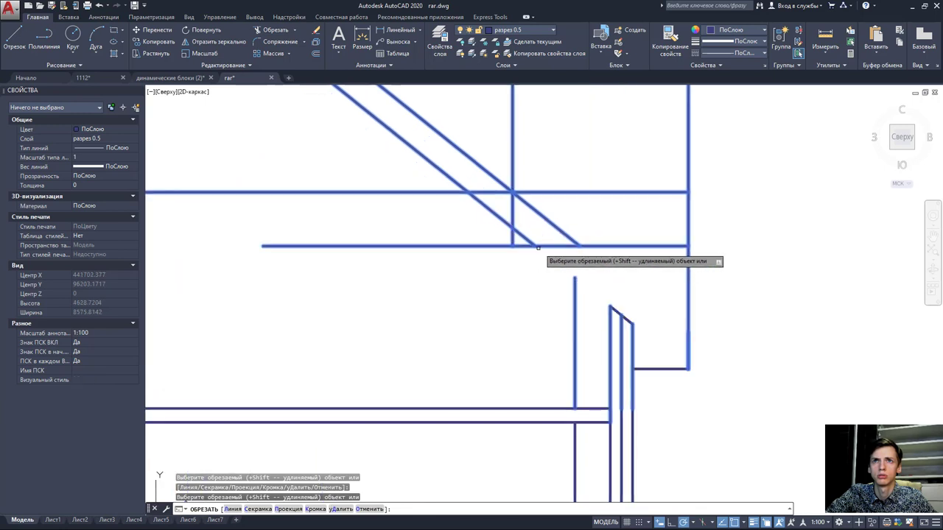
scroll(555, 228, "down", 2)
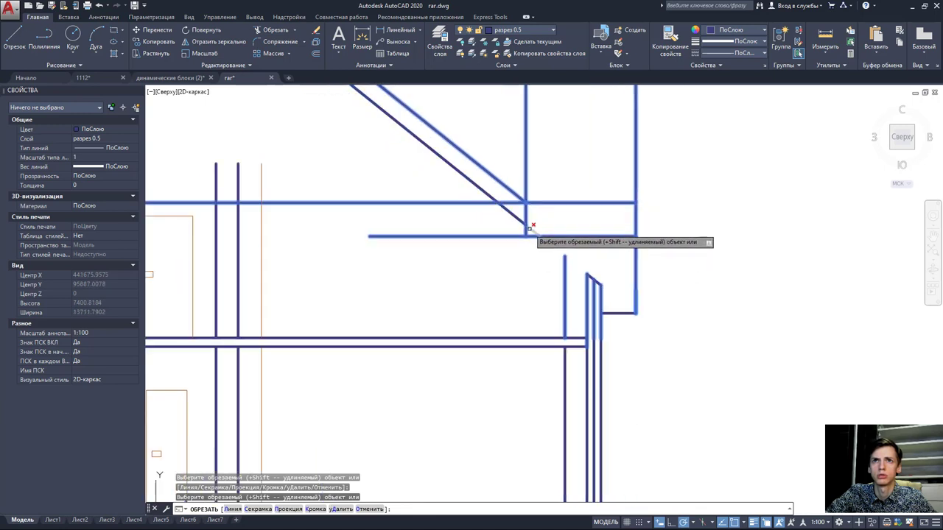
- Cut back the horizontal eave line and both vertical lines above the eave box
left_click(504, 236)
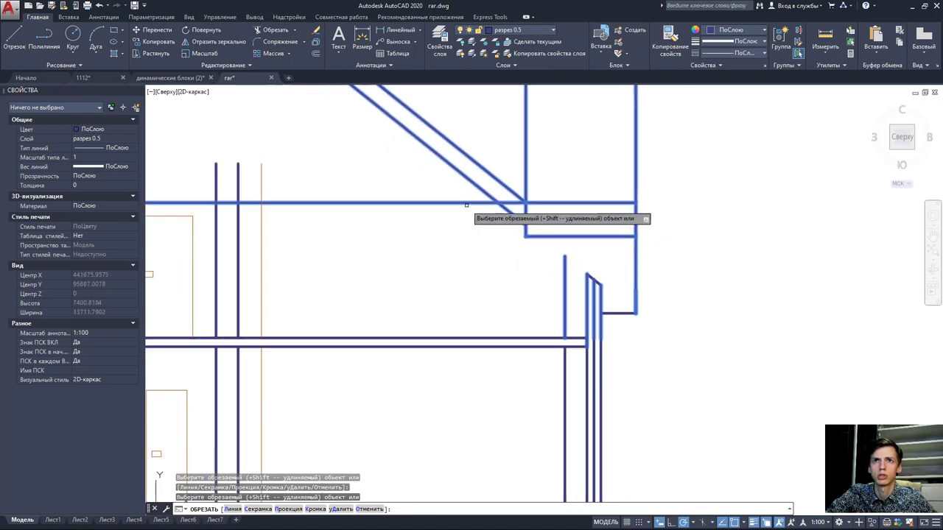
middle_click_drag(516, 204, 502, 271)
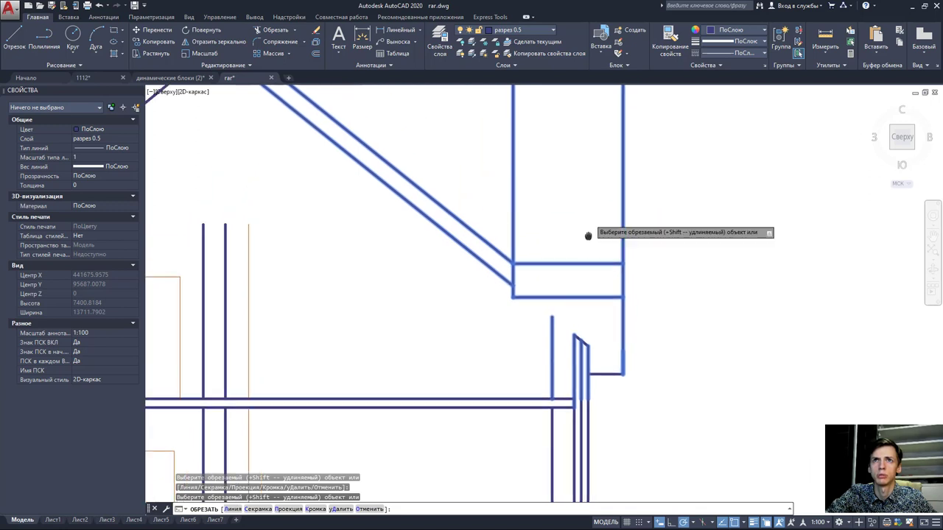
left_click_drag(531, 210, 505, 179)
left_click(621, 213)
key("Escape")
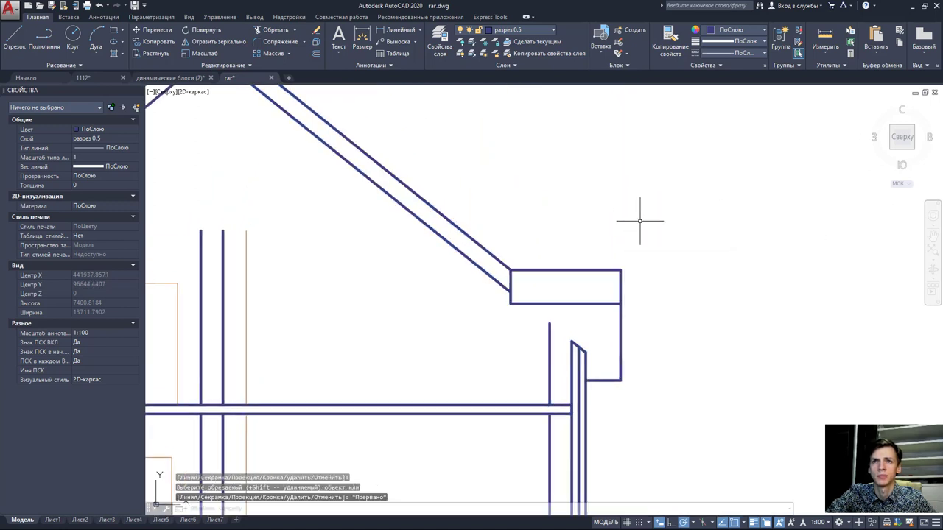
scroll(648, 237, "down", 2)
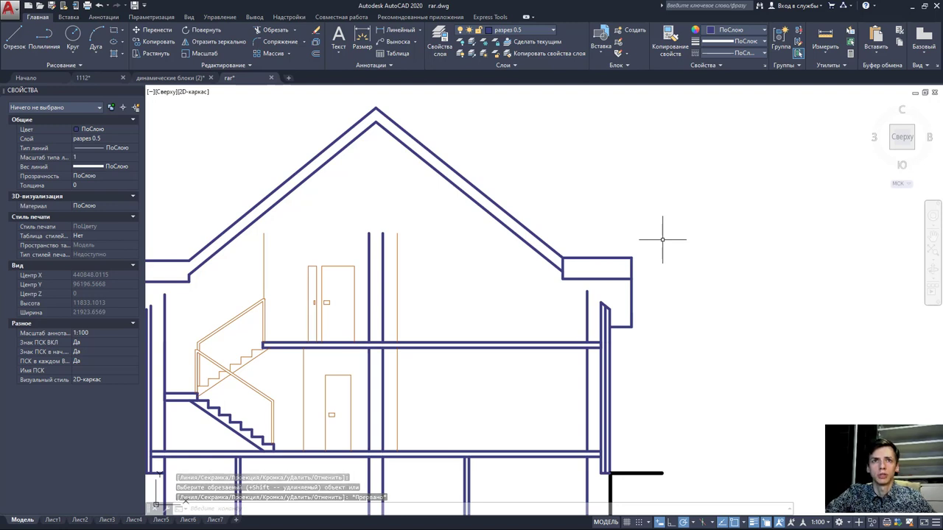
- Make разрез 0.25 the current layer
scroll(620, 304, "down", 1)
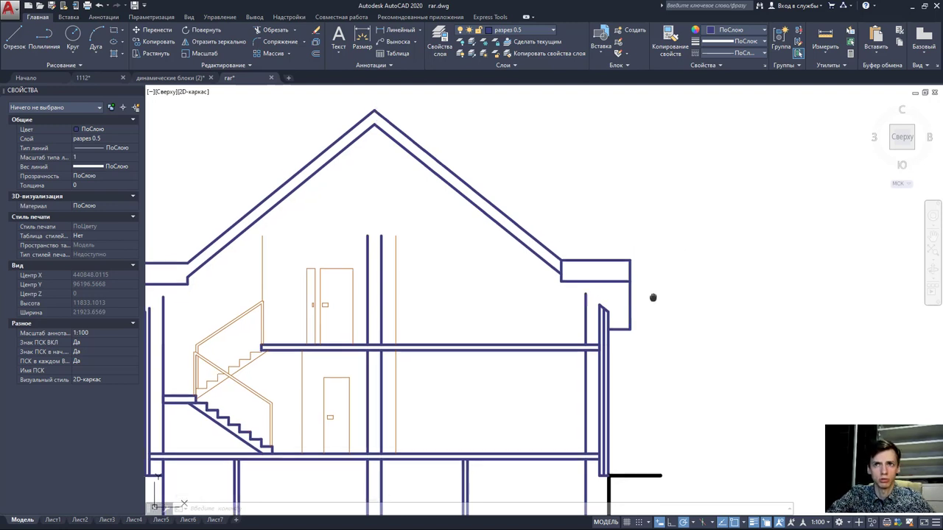
scroll(647, 298, "up", 1)
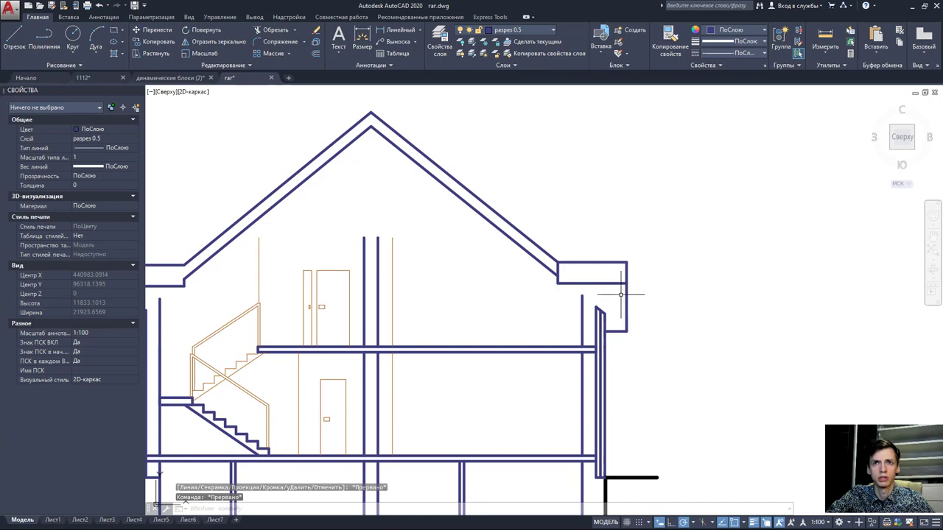
left_click(527, 33)
left_click(527, 233)
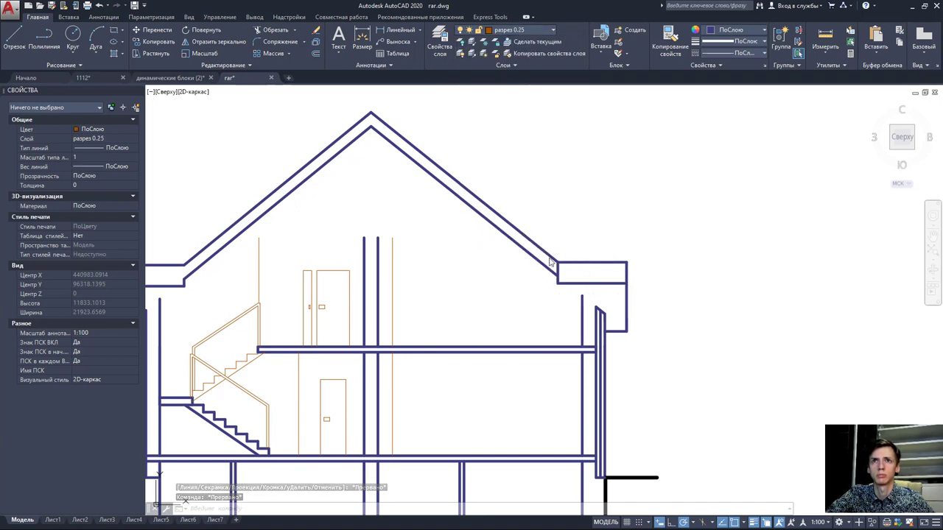
scroll(527, 262, "down", 2)
- Draw a trial line from the roof plan, then undo it as misplaced
left_click(9, 49)
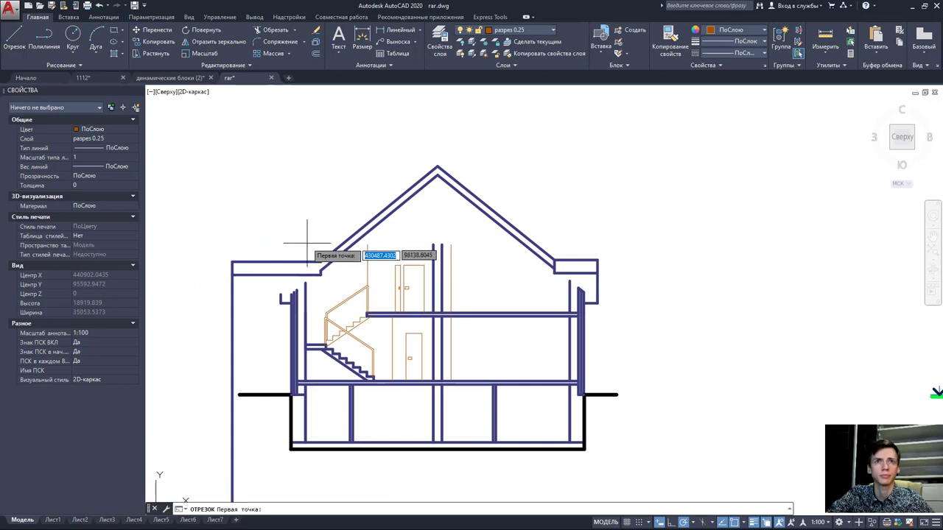
scroll(369, 268, "down", 2)
scroll(699, 279, "up", 1)
scroll(700, 280, "down", 1)
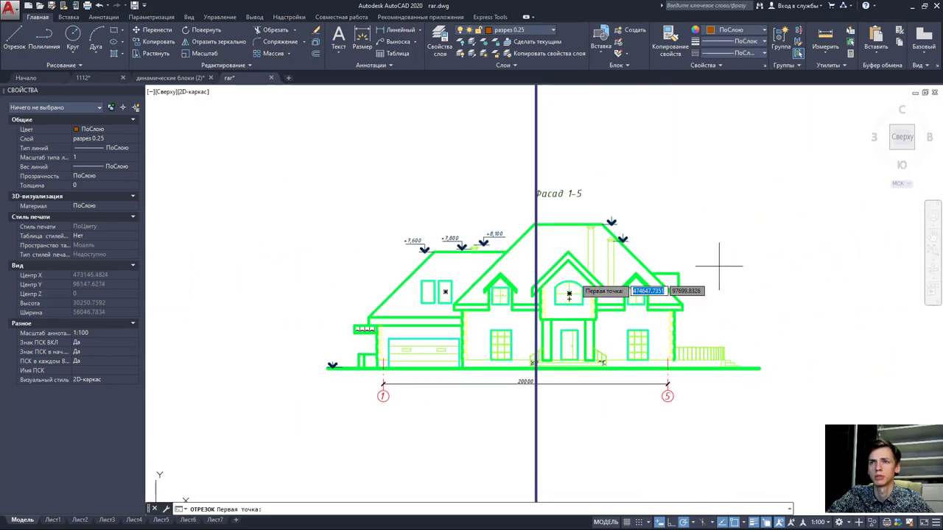
scroll(722, 263, "down", 4)
middle_click_drag(662, 293, 405, 293)
scroll(557, 274, "up", 2)
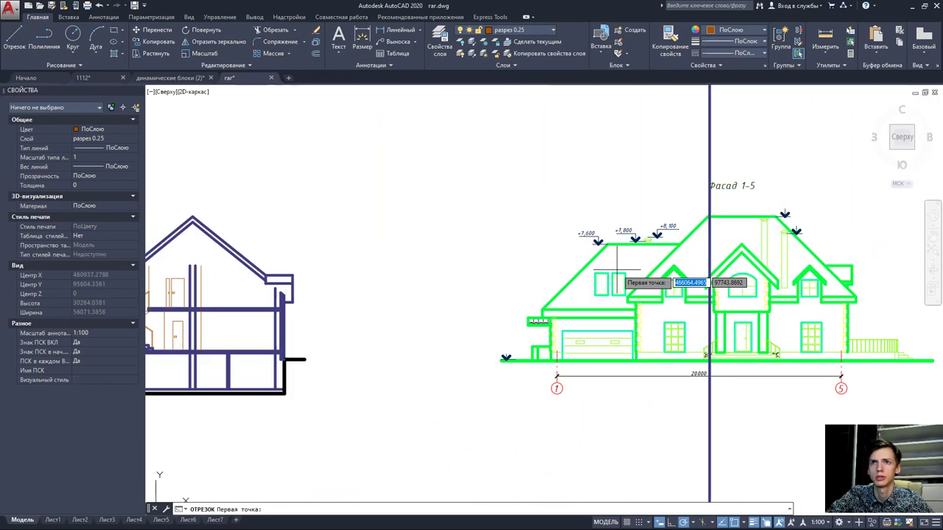
scroll(810, 273, "down", 4)
scroll(515, 332, "up", 2)
middle_click_drag(516, 353, 501, 133)
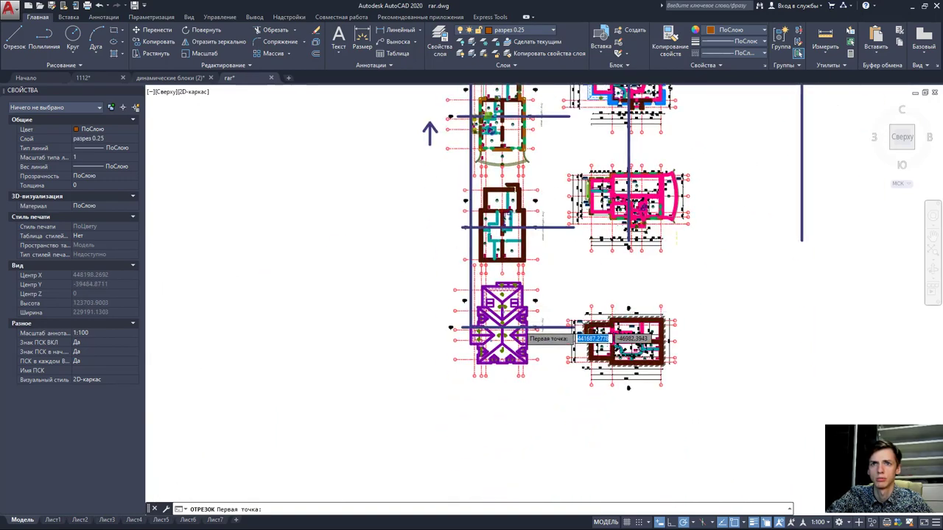
scroll(519, 328, "up", 2)
scroll(471, 326, "up", 2)
scroll(442, 326, "up", 2)
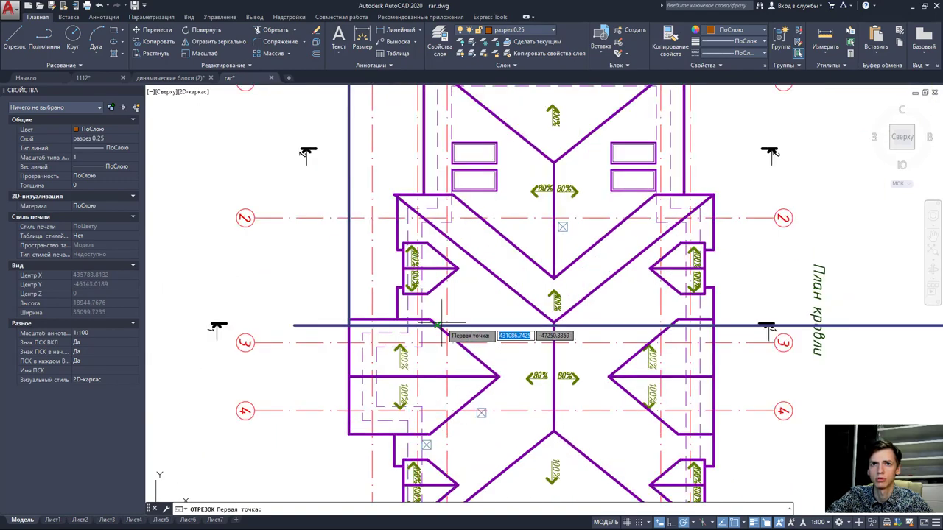
scroll(439, 324, "down", 2)
scroll(420, 302, "up", 2)
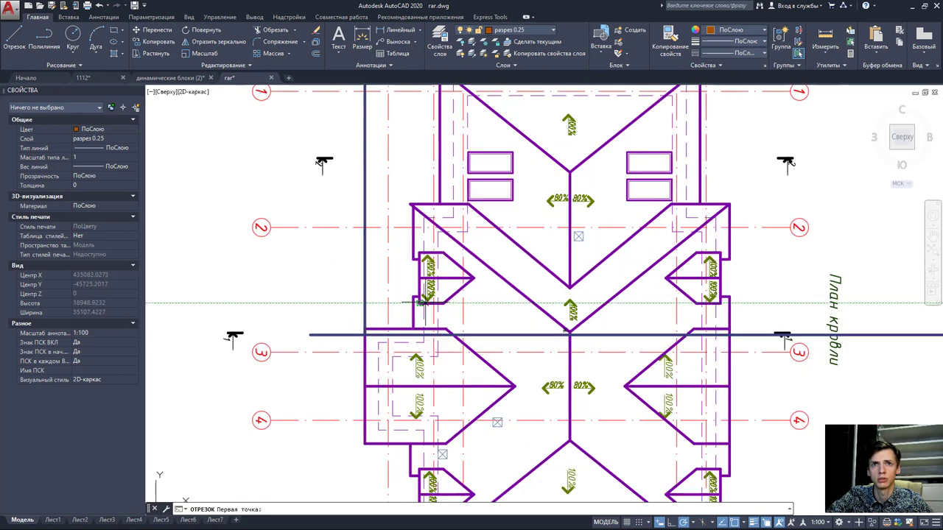
left_click(331, 397)
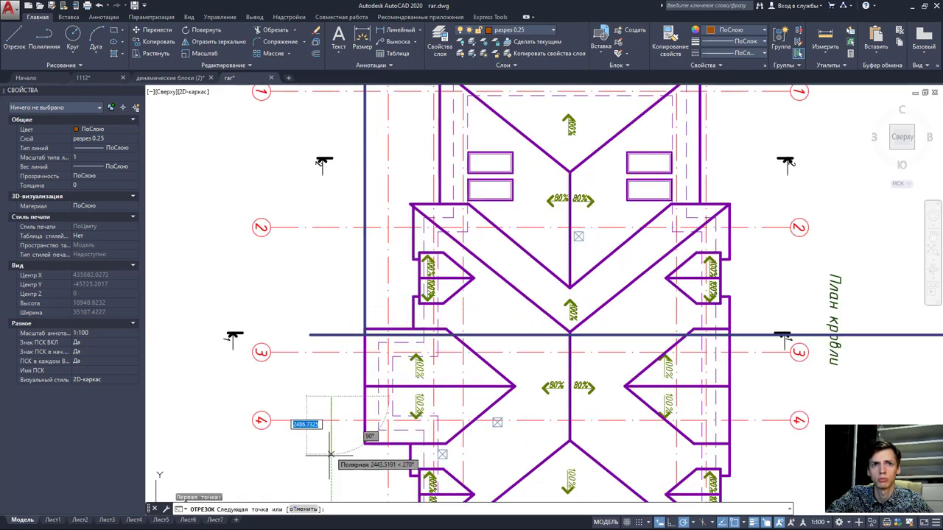
left_click(324, 464)
key("Escape")
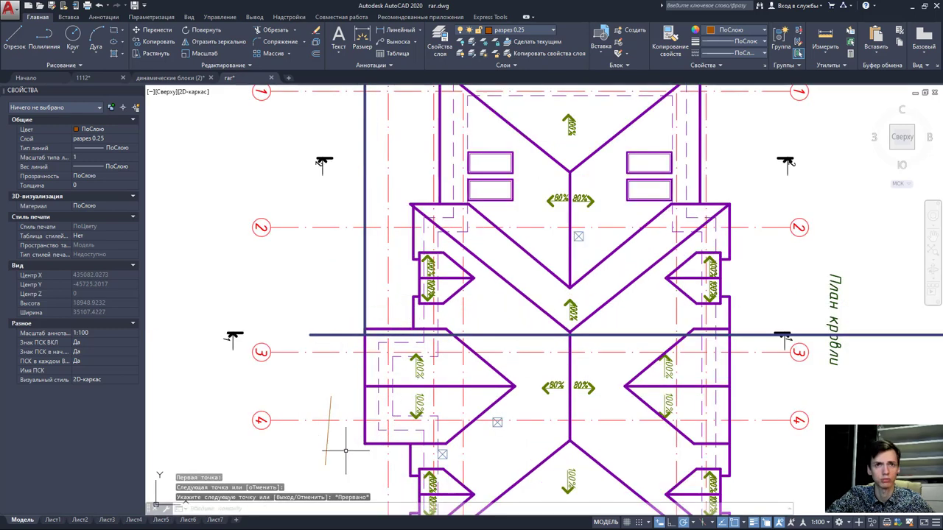
key("ctrl+z")
- Project a vertical guide line from a roof plan corner up past the section
scroll(433, 159, "down", 3)
mouse_move(442, 332)
middle_mouse_down()
mouse_move(441, 226)
mouse_move(442, 248)
middle_mouse_up()
scroll(464, 258, "up", 2)
middle_click_drag(515, 331, 466, 169)
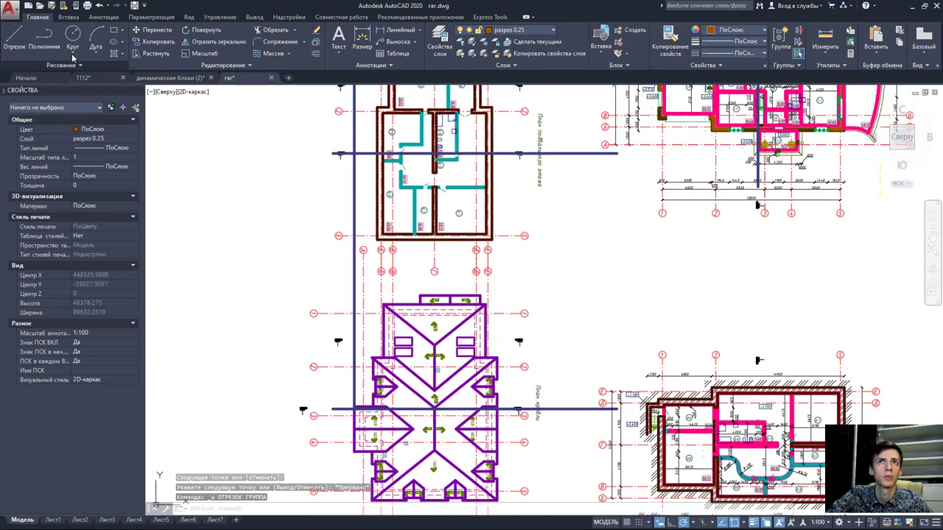
left_click(14, 37)
scroll(365, 398, "up", 2)
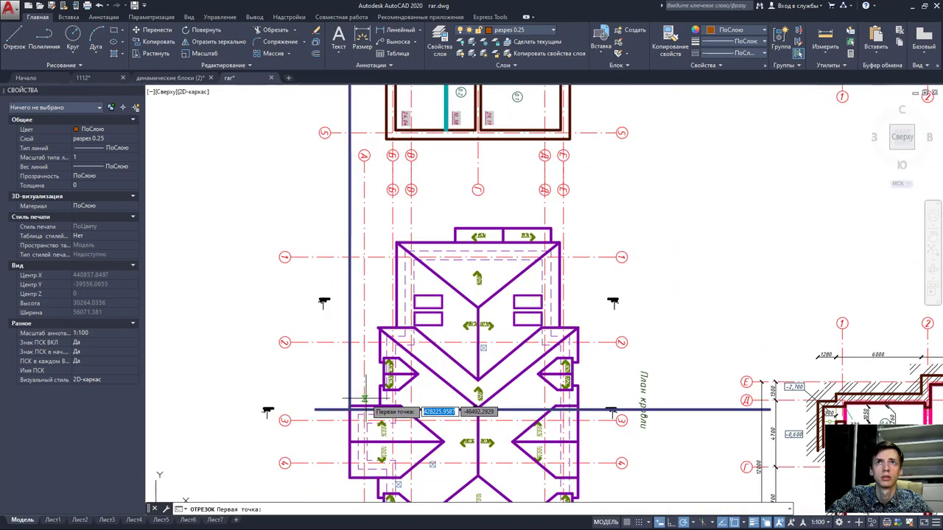
scroll(368, 402, "up", 1)
scroll(405, 331, "up", 2)
scroll(412, 324, "up", 3)
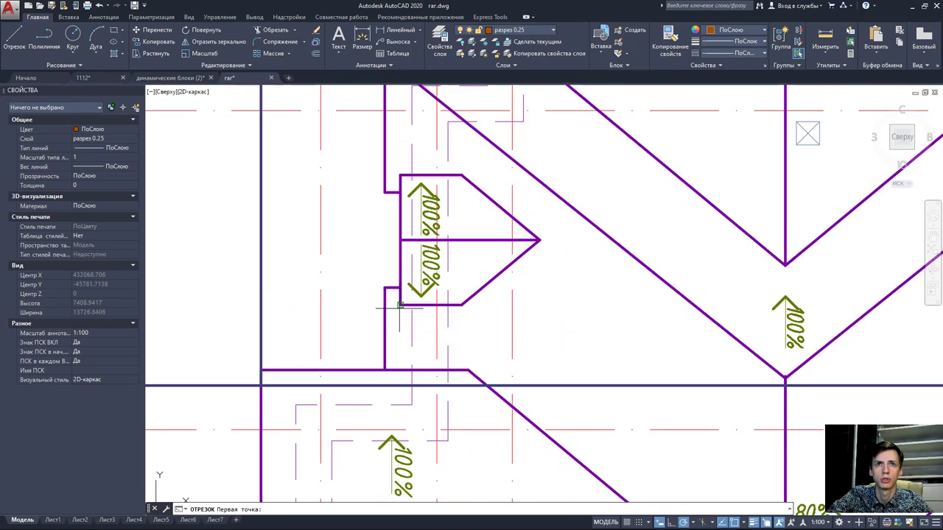
left_click(399, 305)
scroll(383, 280, "down", 3)
scroll(368, 220, "down", 2)
scroll(412, 221, "up", 2)
scroll(418, 193, "up", 2)
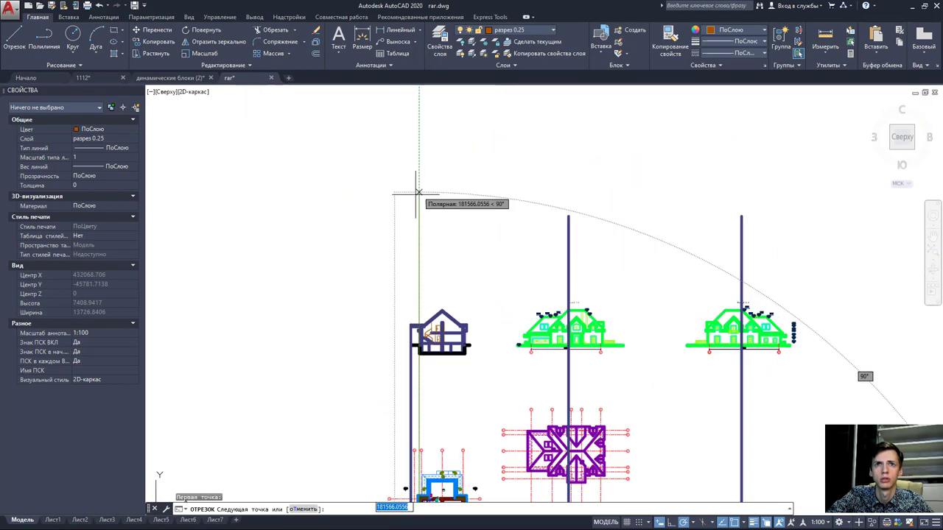
left_click(418, 196)
key("Escape")
- Start another projection line at the roof plan's annex corner
middle_click_drag(427, 246, 409, 88)
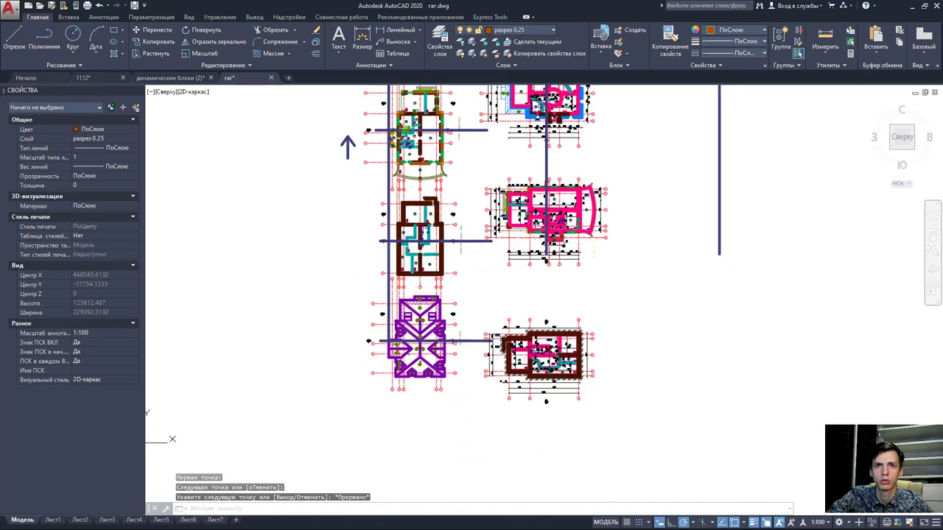
scroll(408, 333, "up", 3)
scroll(409, 332, "up", 2)
scroll(397, 339, "up", 1)
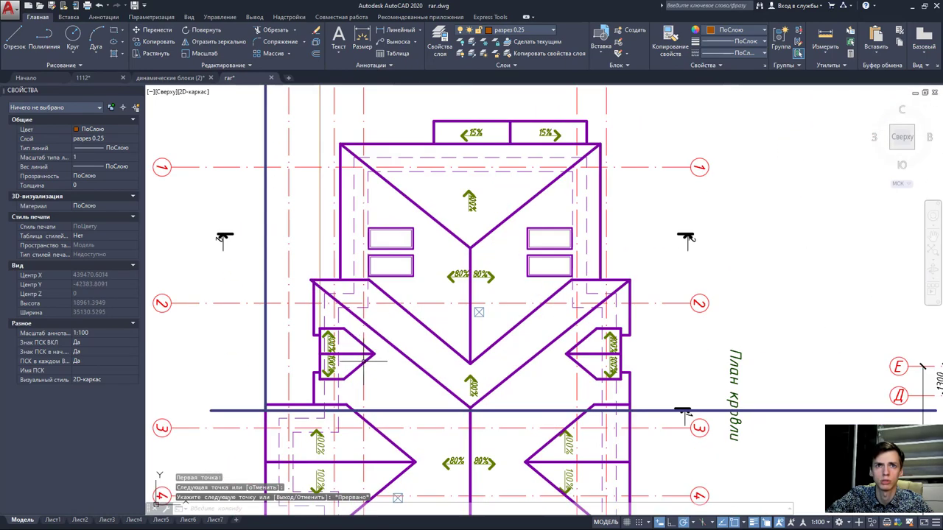
middle_click_drag(363, 359, 376, 302)
key("space")
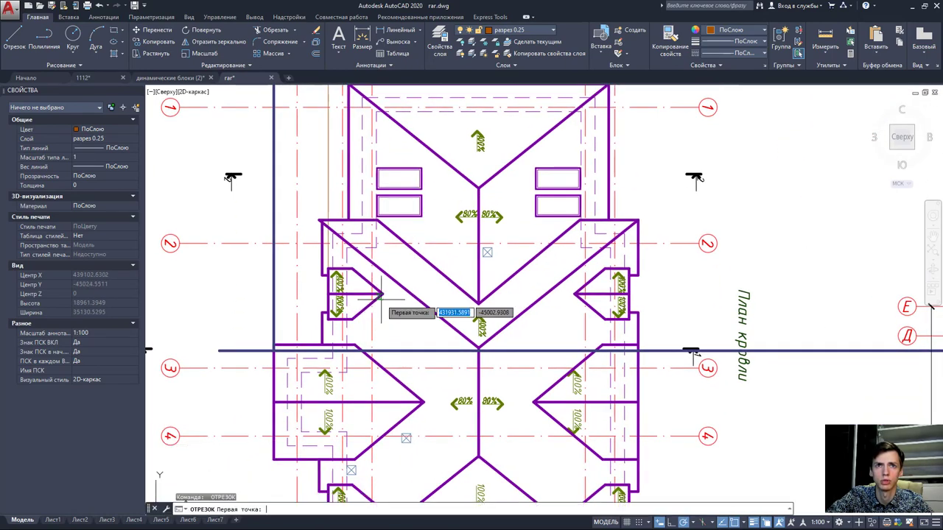
left_click(383, 294)
scroll(397, 221, "down", 5)
scroll(378, 231, "down", 3)
scroll(395, 263, "up", 5)
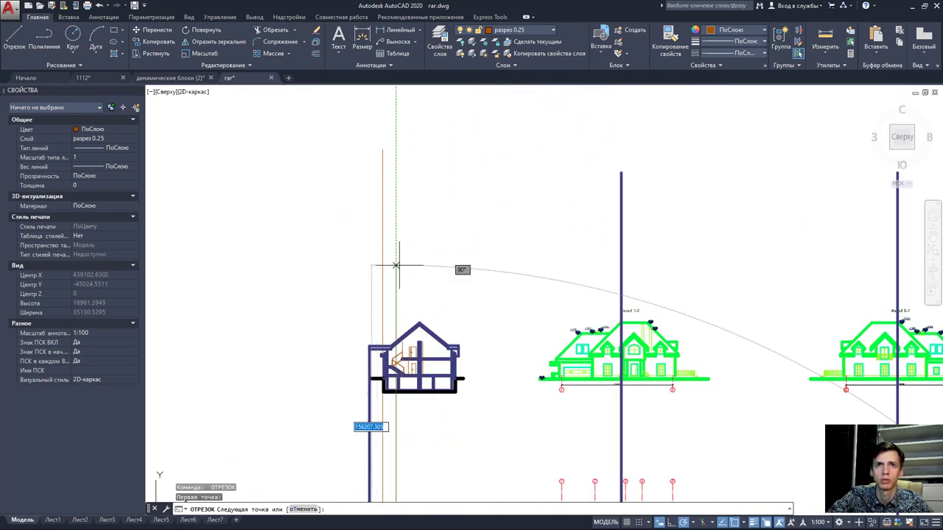
scroll(384, 271, "up", 2)
scroll(381, 278, "down", 5)
scroll(424, 276, "up", 2)
key("Escape")
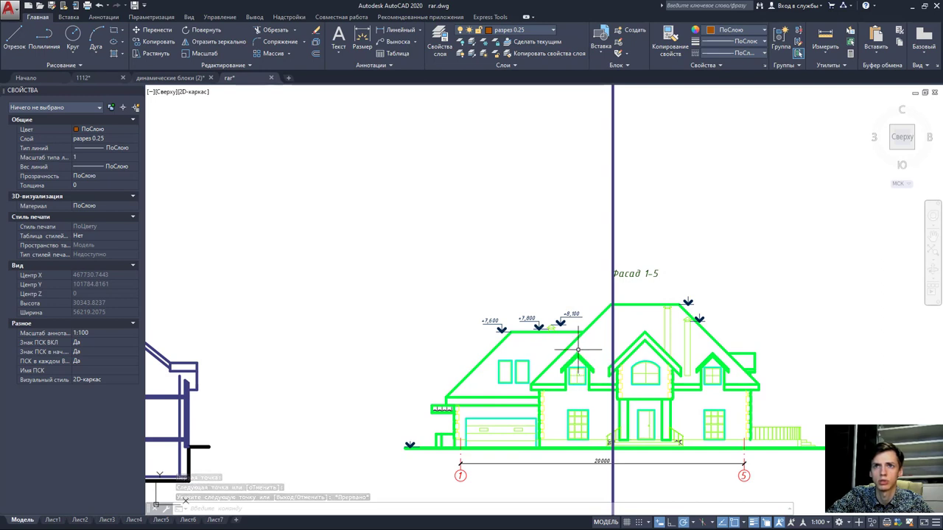
- Project a horizontal line from the Фасад 1-5 dormer apex across the section's left roof slope
scroll(635, 316, "down", 3)
scroll(434, 368, "up", 3)
scroll(380, 368, "down", 3)
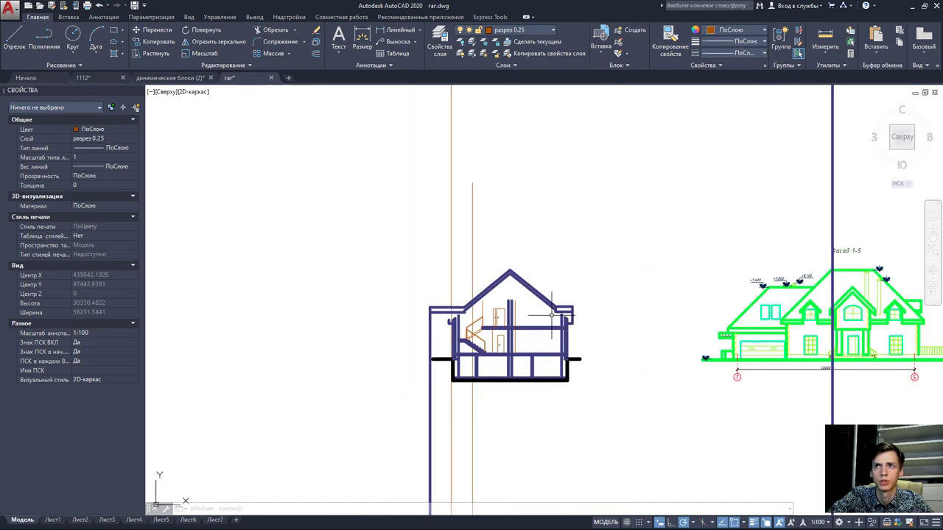
middle_click_drag(684, 310, 583, 347)
type("l")
key("Return")
scroll(658, 368, "up", 2)
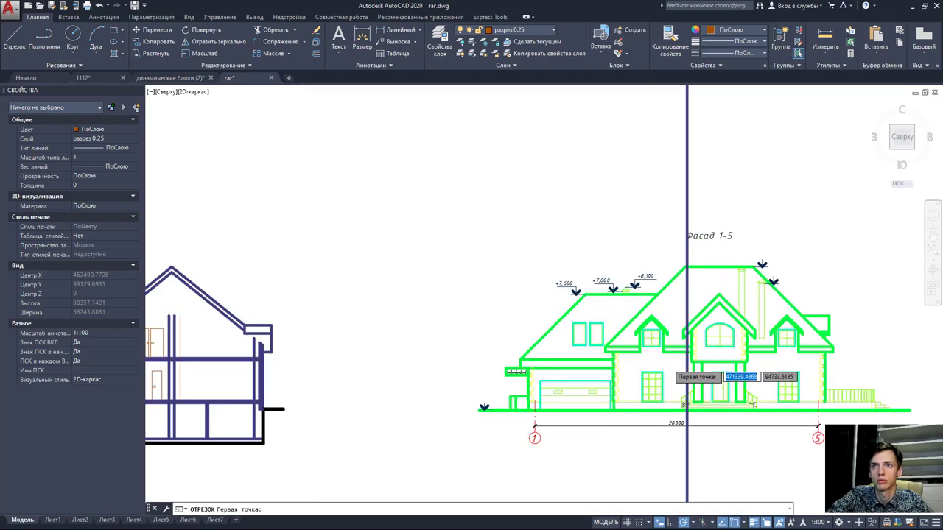
scroll(652, 221, "up", 6)
left_click(623, 230)
scroll(516, 243, "down", 5)
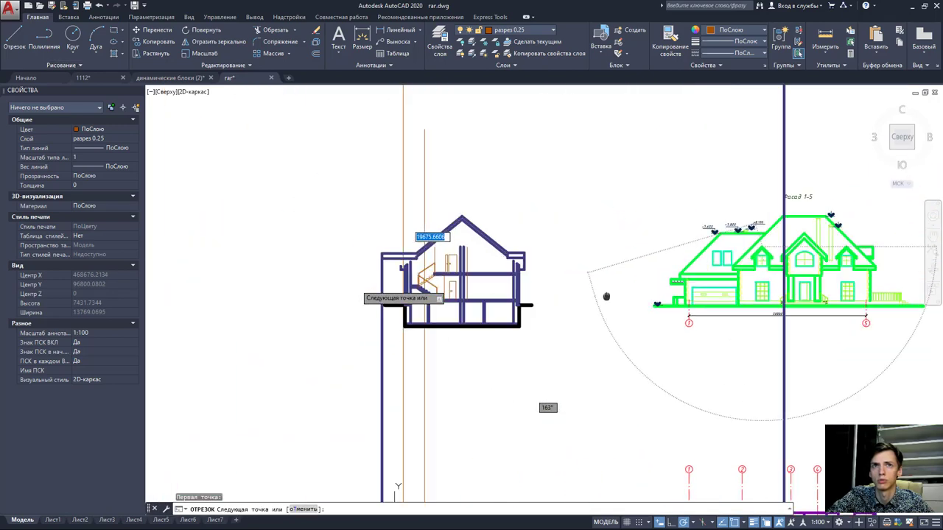
scroll(470, 240, "up", 4)
key("Escape")
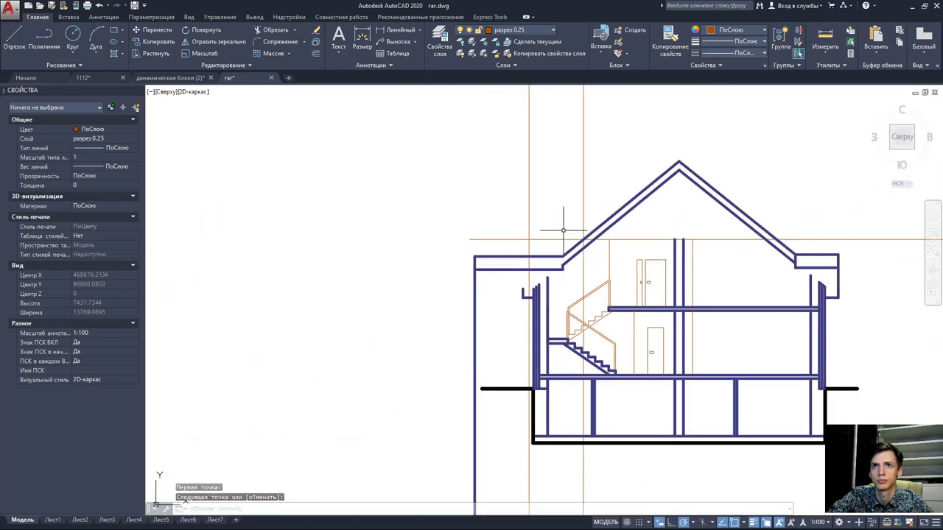
scroll(587, 243, "up", 4)
- Trim the guide lines against the selected roof and wall lines above and below the roof band
left_click(581, 316)
left_click(419, 179)
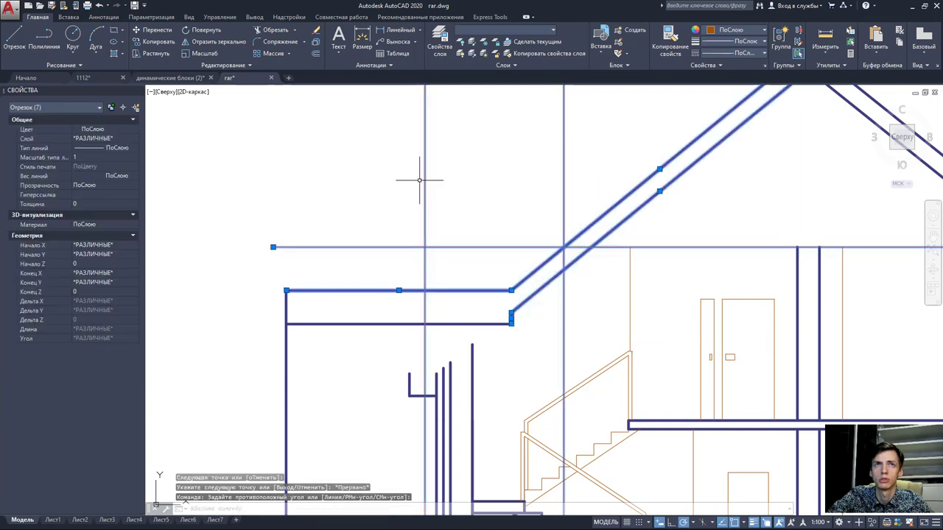
left_click(279, 30)
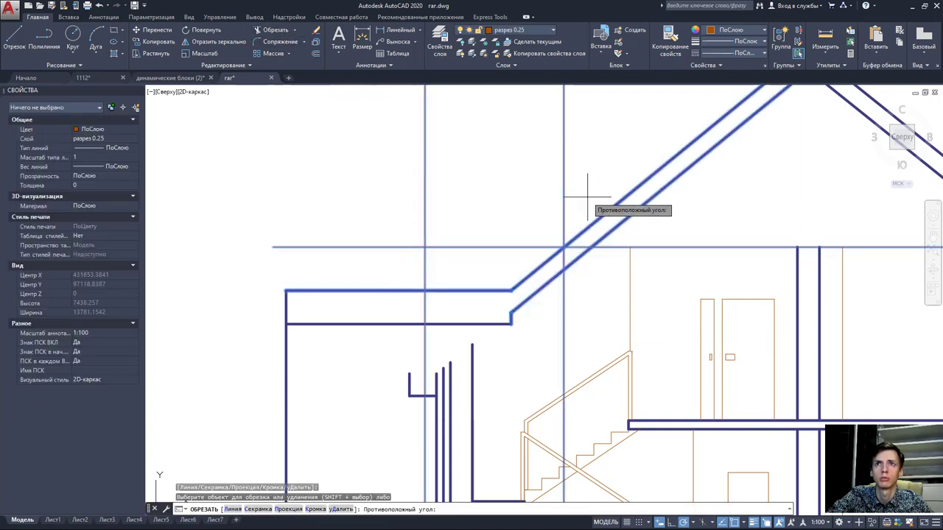
left_click(565, 249)
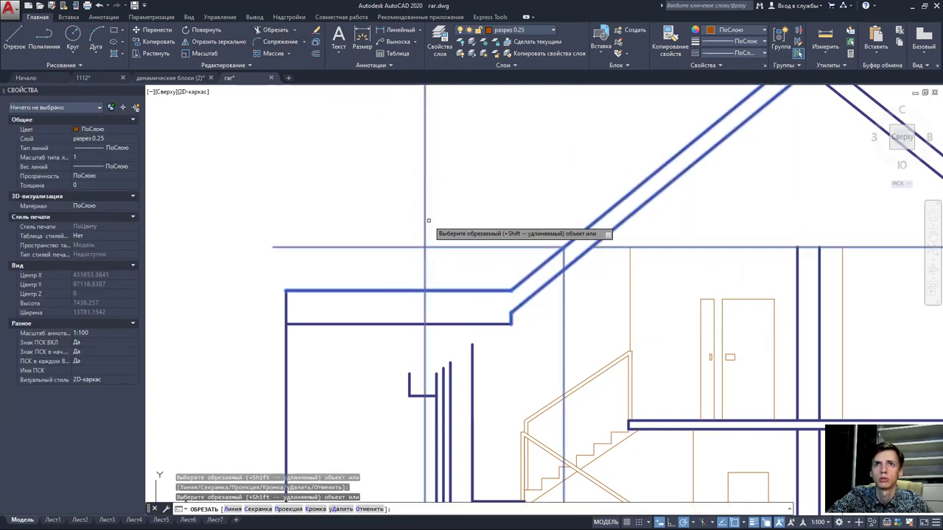
left_click(425, 220)
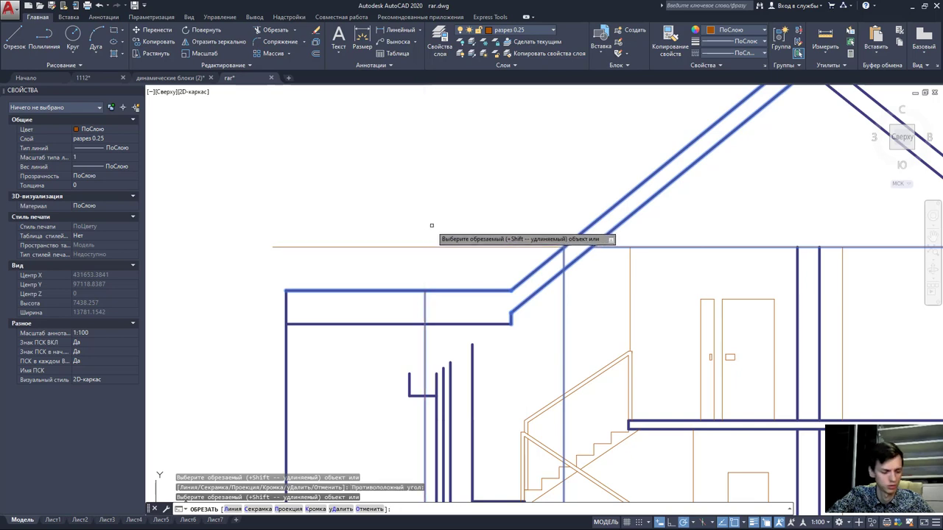
key("ctrl+z")
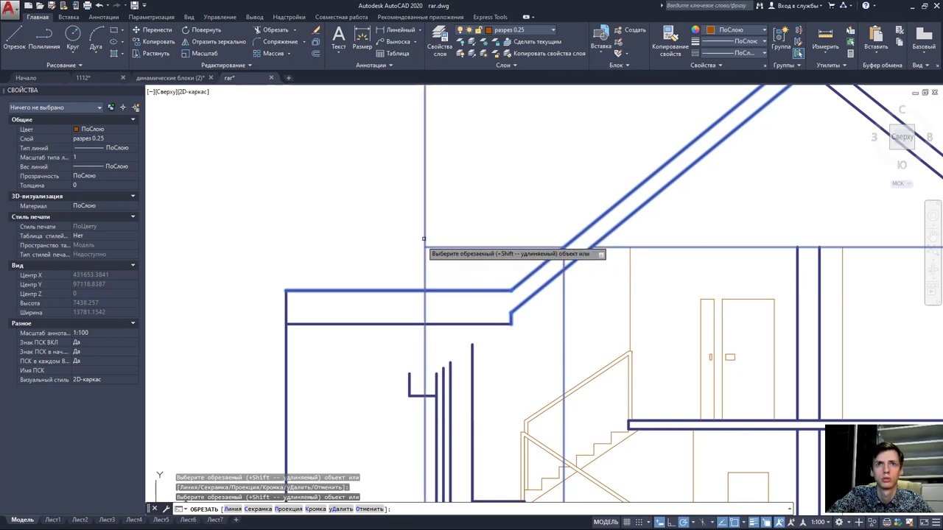
left_click(426, 235)
left_click(426, 302)
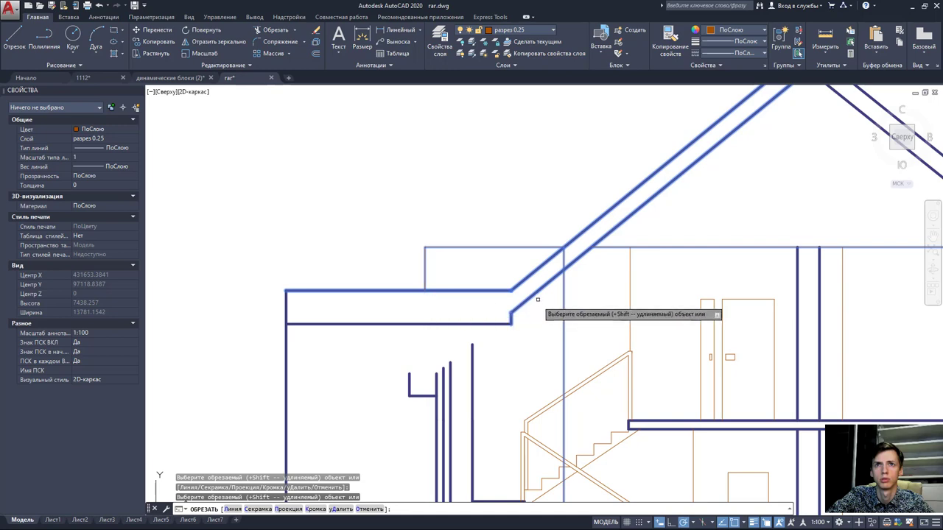
key("Escape")
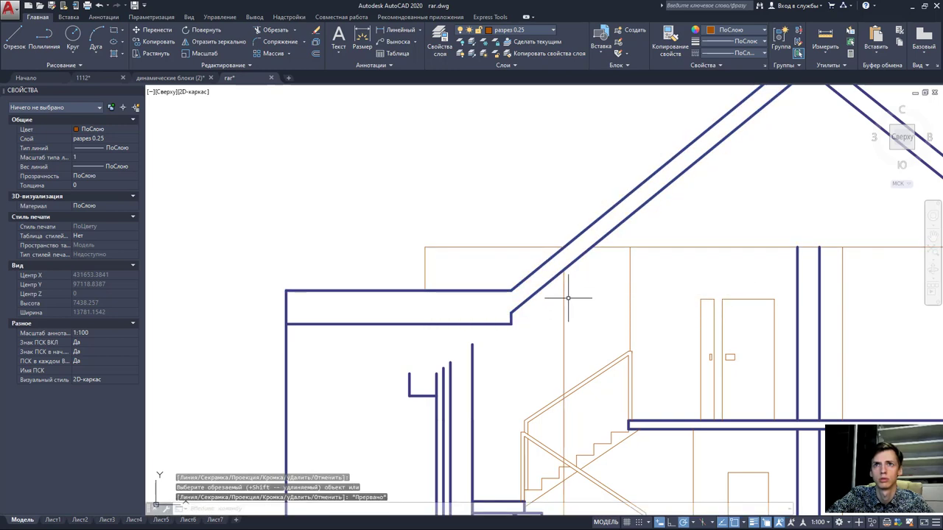
- Delete the leftover vertical guide line
left_click(568, 295)
left_click(559, 301)
key("Delete")
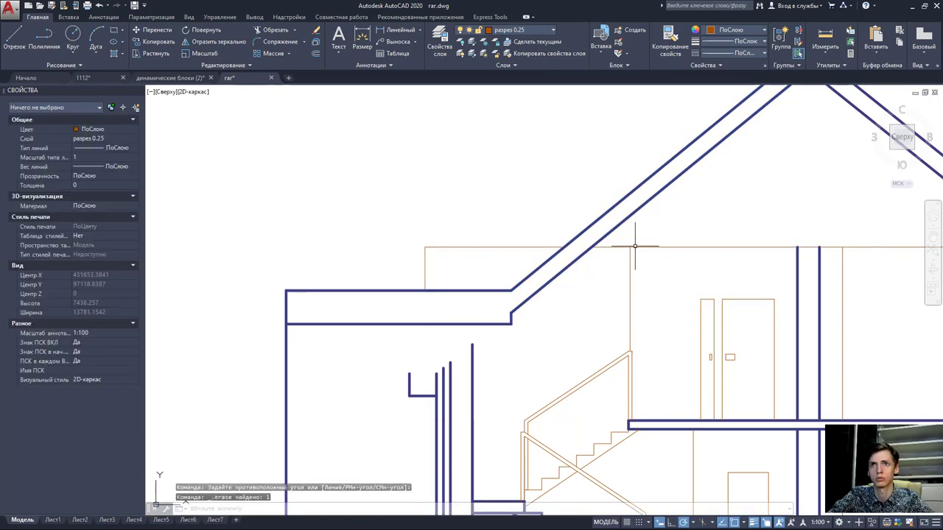
- Bring the roof plan into view and start a projection line, then cancel it
scroll(586, 277, "down", 3)
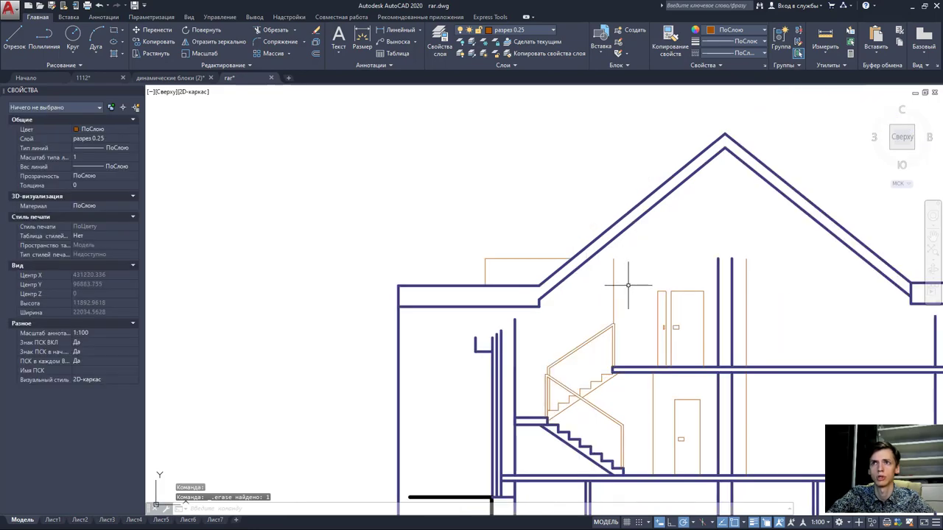
scroll(616, 273, "down", 2)
scroll(543, 270, "up", 1)
scroll(501, 268, "down", 2)
mouse_move(501, 267)
middle_mouse_down()
mouse_move(531, 351)
mouse_move(516, 148)
middle_mouse_up()
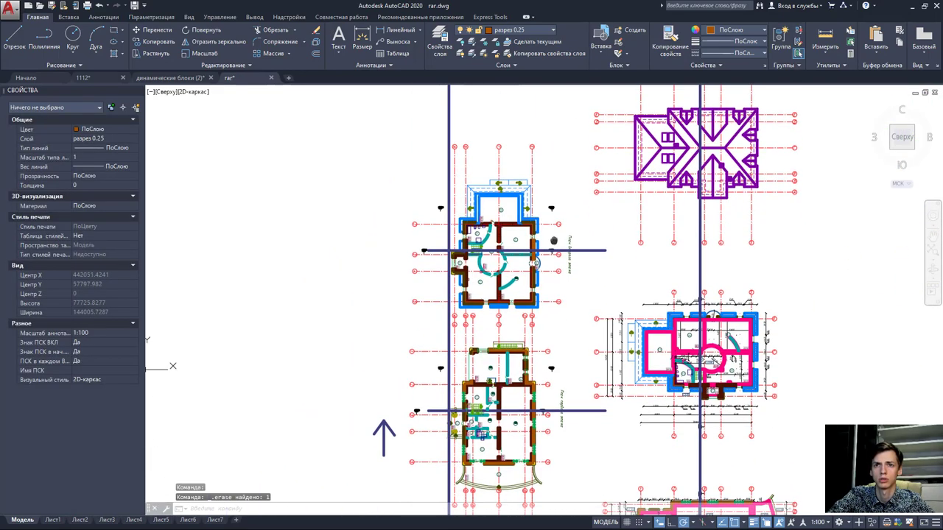
mouse_move(381, 437)
middle_mouse_down()
mouse_move(361, 267)
mouse_move(346, 280)
middle_mouse_up()
middle_click_drag(339, 442, 324, 308)
scroll(502, 302, "up", 2)
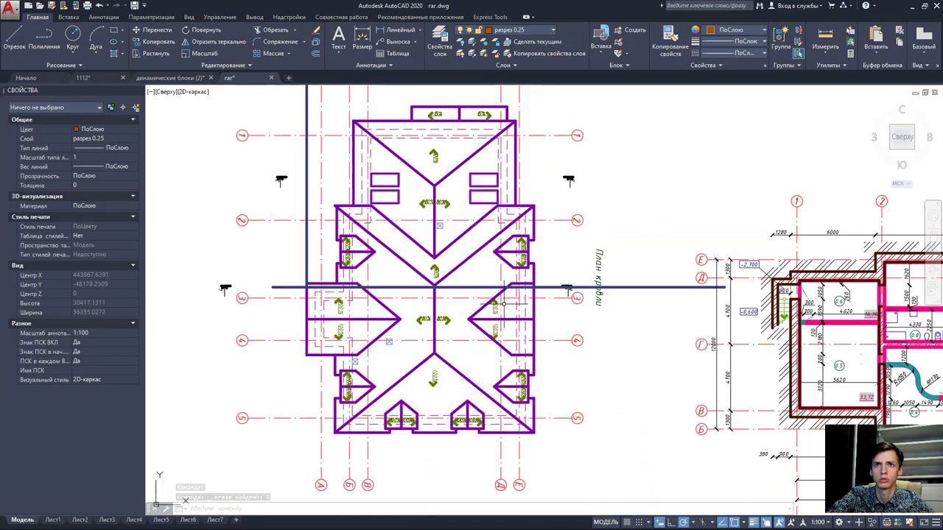
left_click(25, 43)
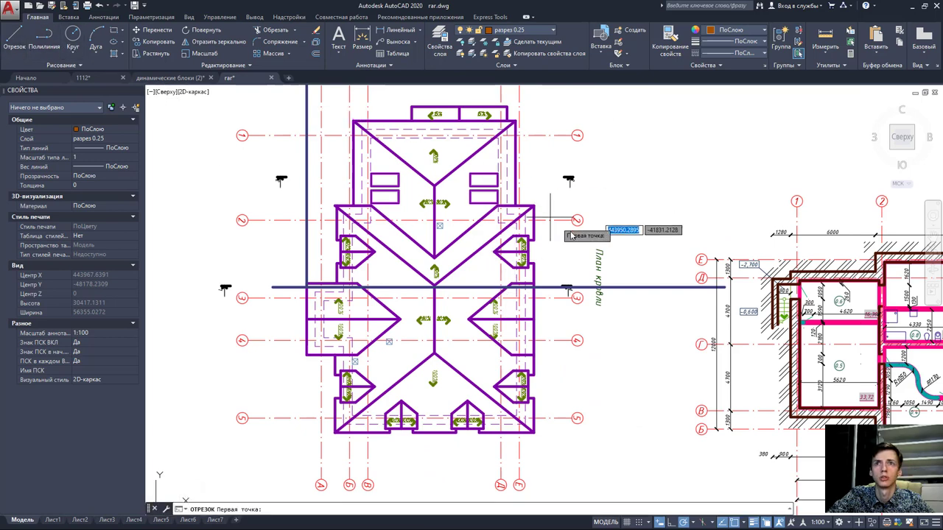
scroll(532, 244, "up", 2)
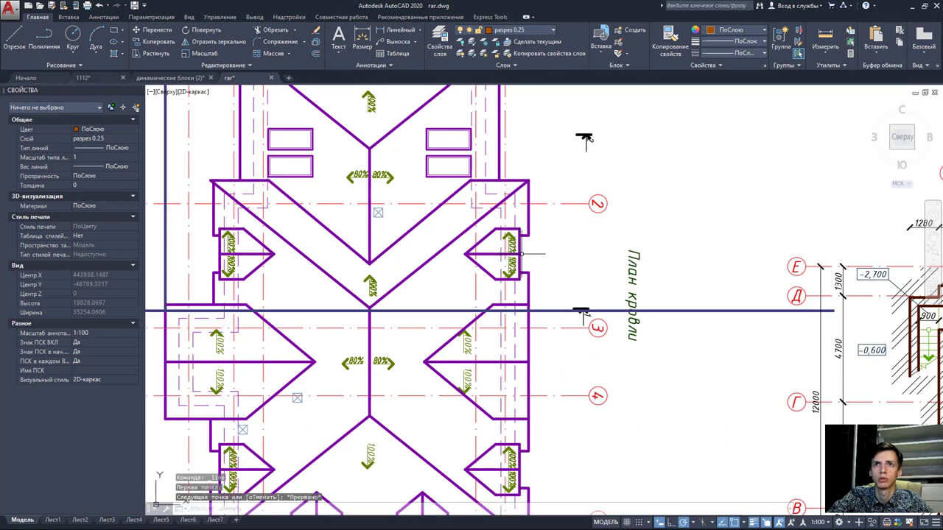
scroll(515, 199, "down", 3)
scroll(573, 363, "down", 3)
scroll(559, 324, "up", 3)
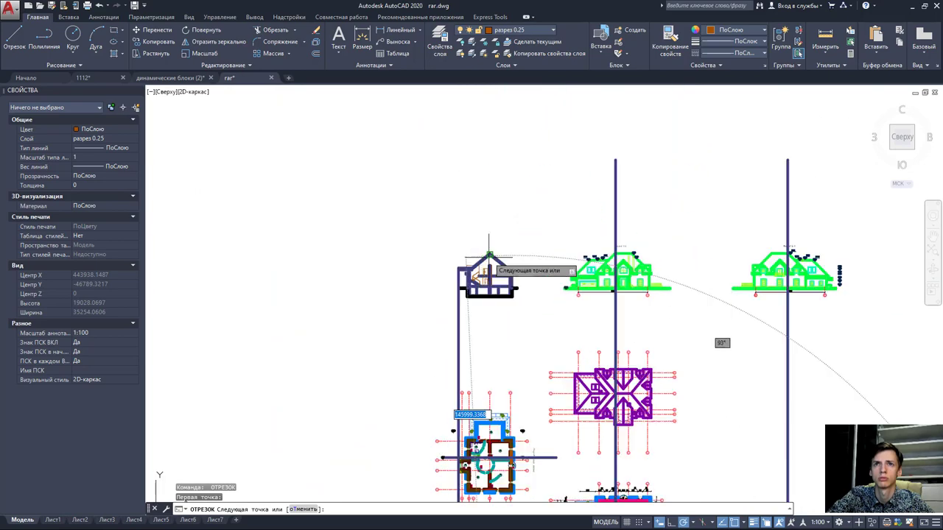
scroll(515, 236, "up", 2)
key("Escape")
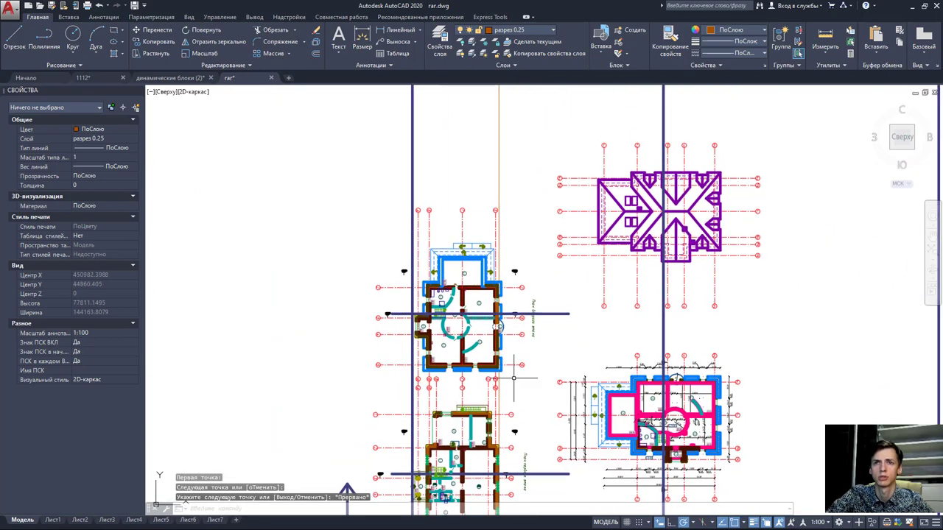
- Project a vertical guide line from the roof plan down to the house section
scroll(471, 295, "down", 3)
scroll(417, 391, "up", 4)
scroll(417, 391, "up", 1)
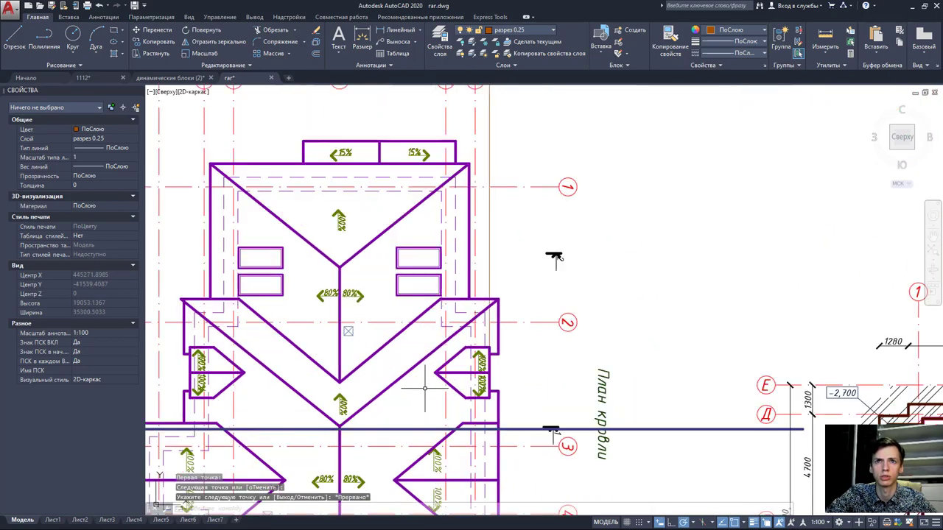
key("Return")
left_click(415, 377)
scroll(413, 374, "down", 5)
middle_click_drag(481, 179, 482, 316)
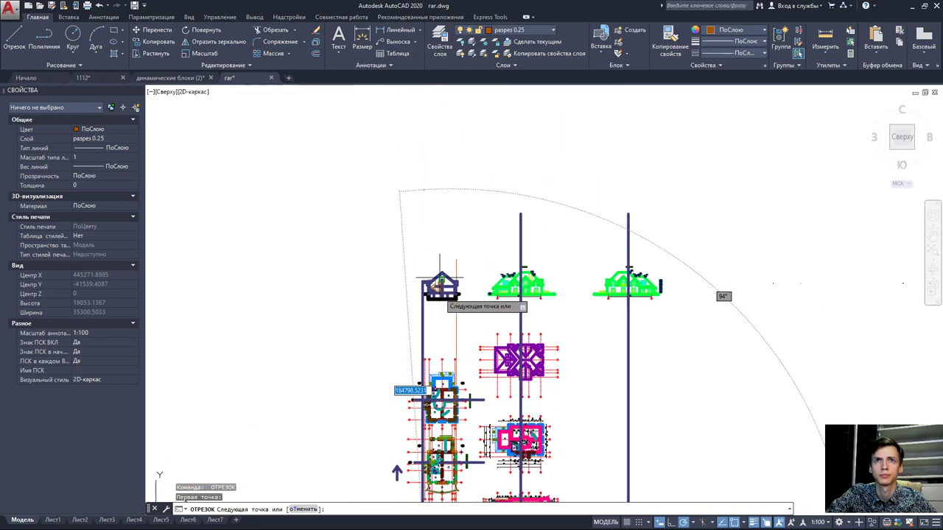
scroll(464, 258, "up", 5)
key("Escape")
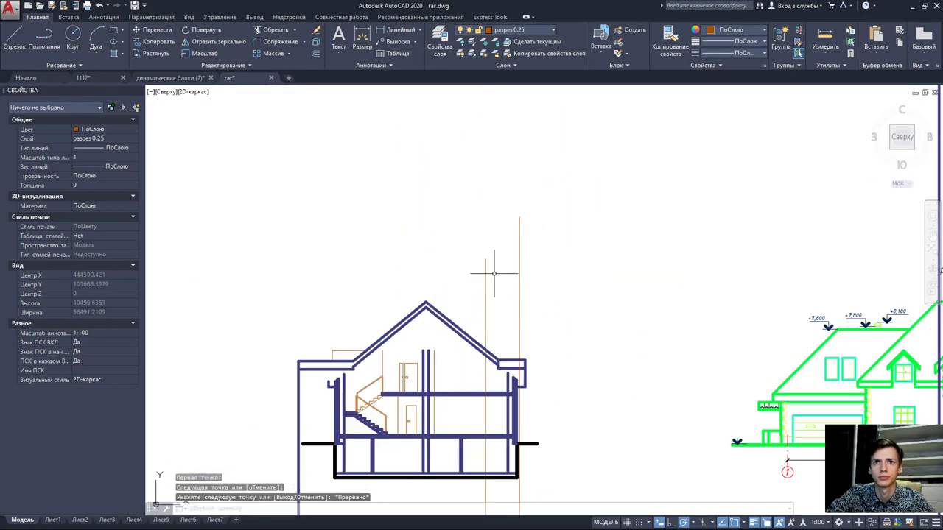
- Project a horizontal guide line from the green facade toward the section's right eave
middle_click_drag(614, 272, 467, 280)
key("Return")
middle_click_drag(786, 316, 501, 317)
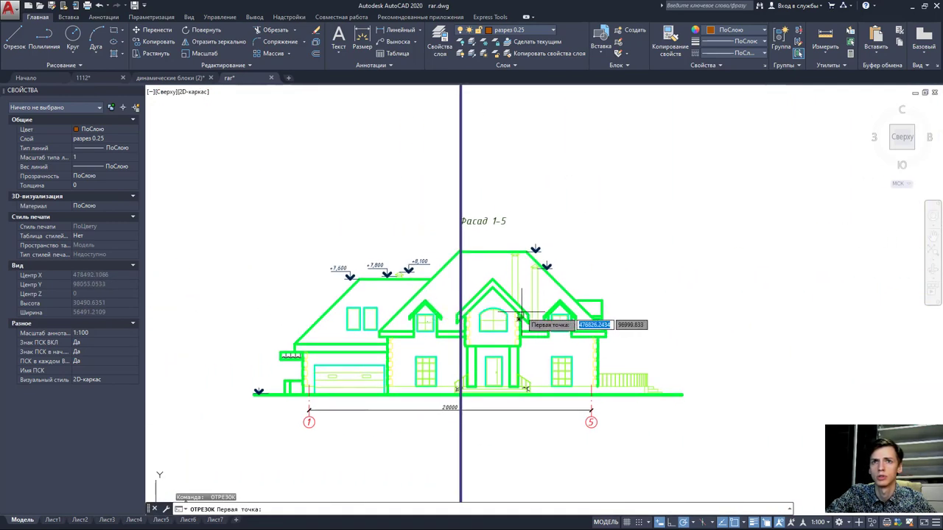
scroll(590, 317, "down", 5)
scroll(699, 313, "up", 2)
scroll(671, 309, "up", 4)
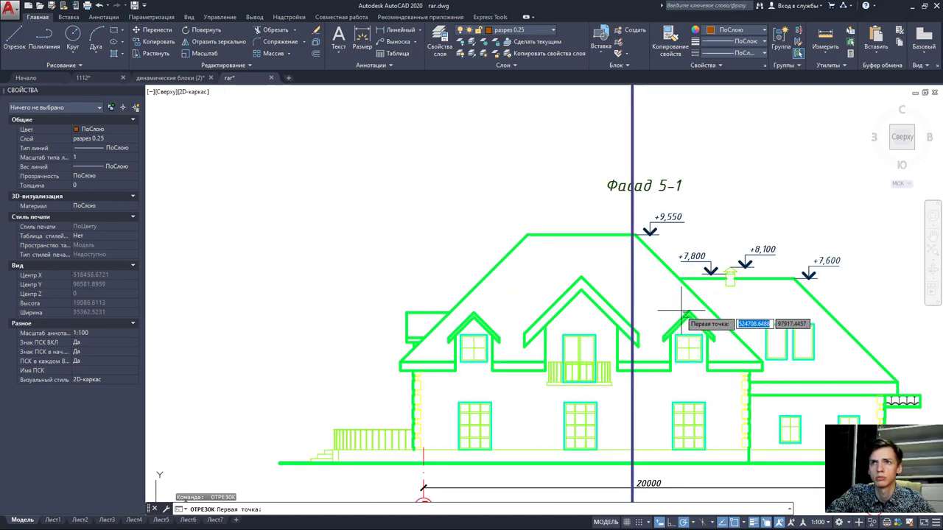
scroll(689, 312, "down", 4)
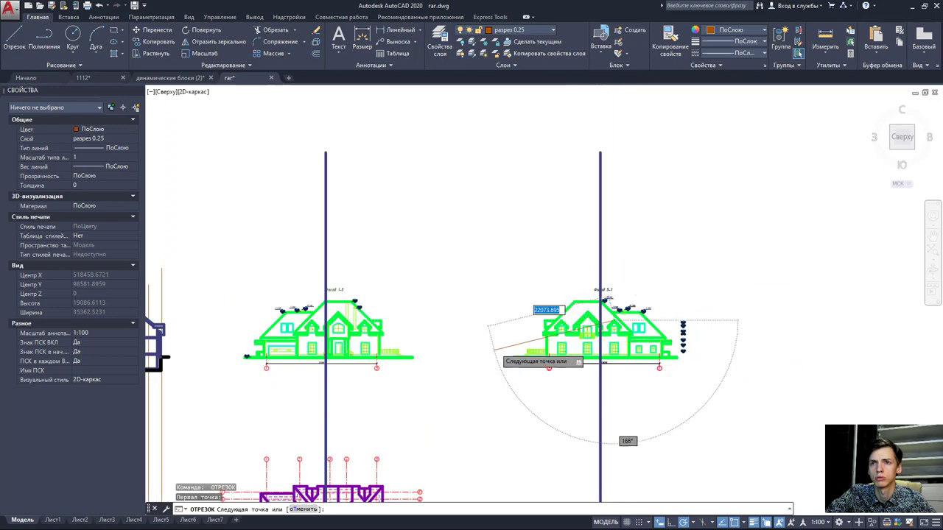
middle_click_drag(626, 317, 516, 369)
scroll(334, 359, "up", 3)
scroll(333, 359, "up", 2)
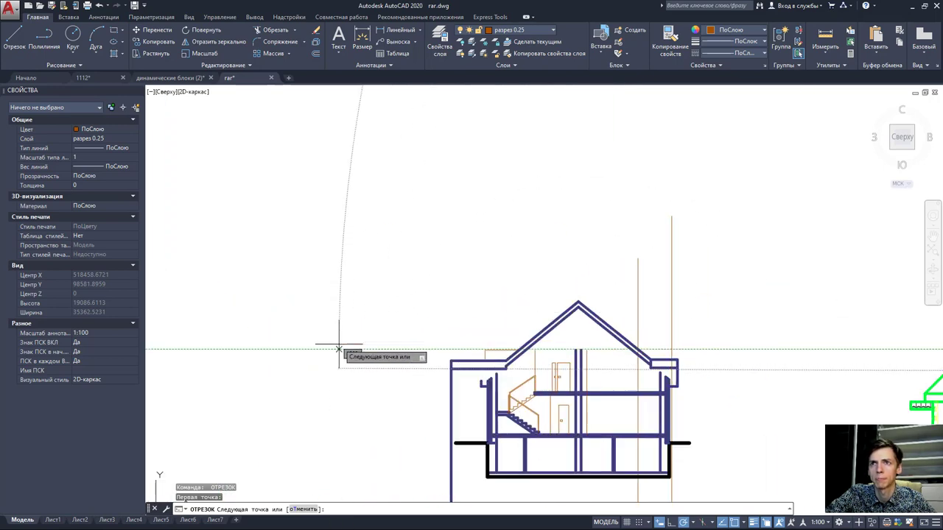
key("Escape")
scroll(683, 359, "up", 2)
scroll(683, 359, "up", 3)
middle_click_drag(669, 346, 652, 349)
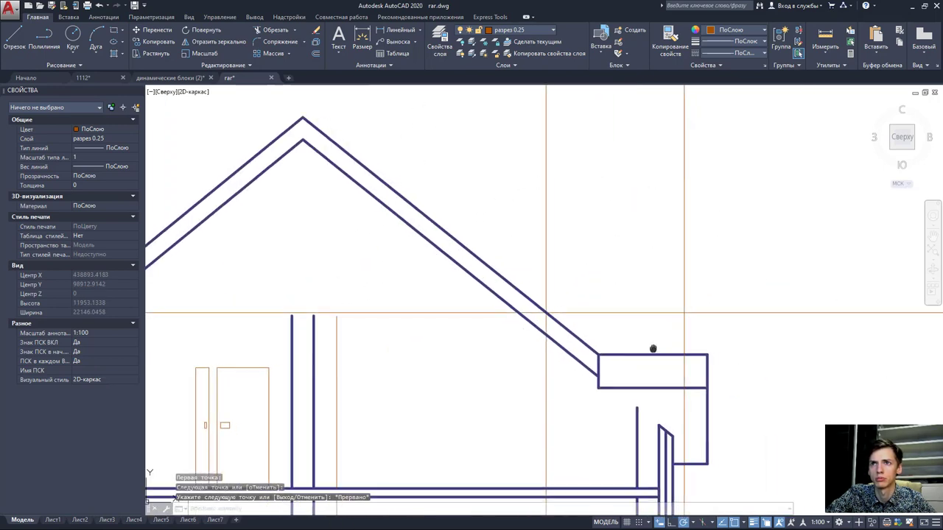
- Trim the projection lines above and past the right eave box back to the roof lines
left_click(494, 220)
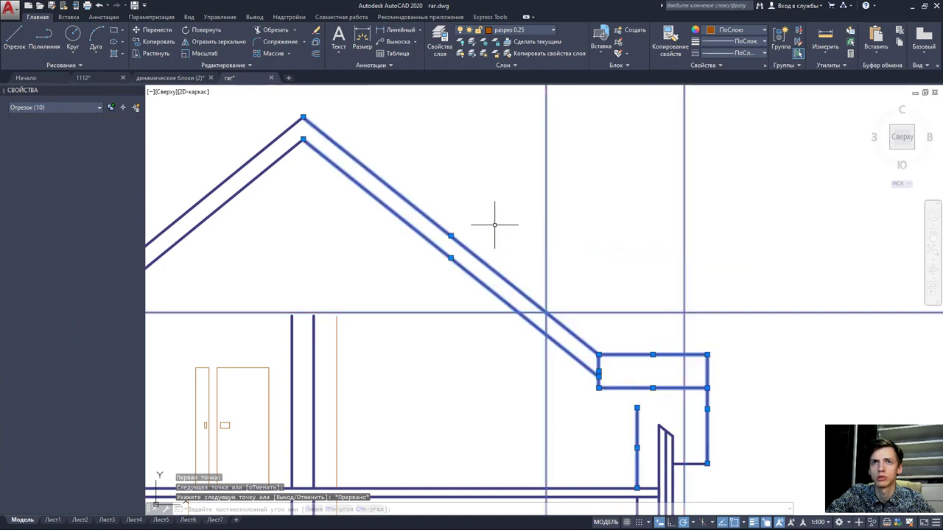
left_click(278, 31)
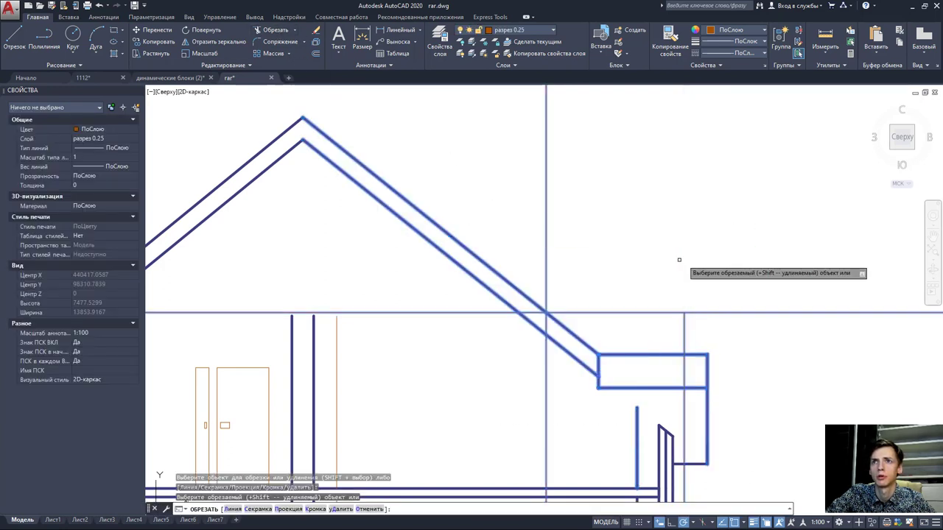
left_click(546, 243)
left_click(729, 312)
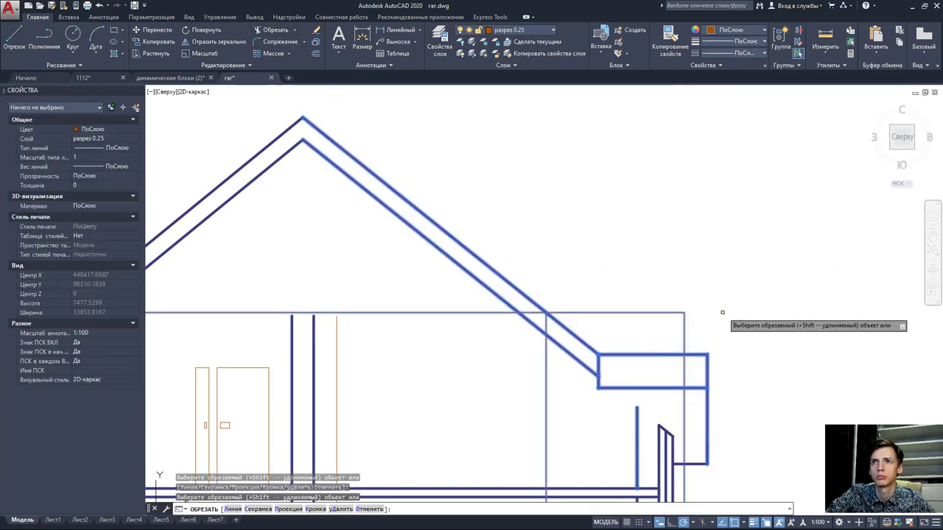
left_click(506, 313)
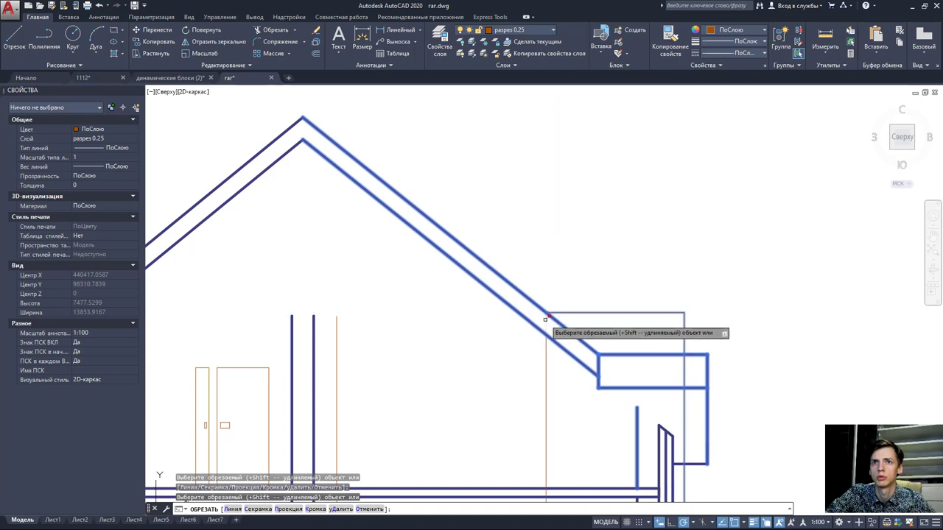
middle_click_drag(546, 321, 480, 269)
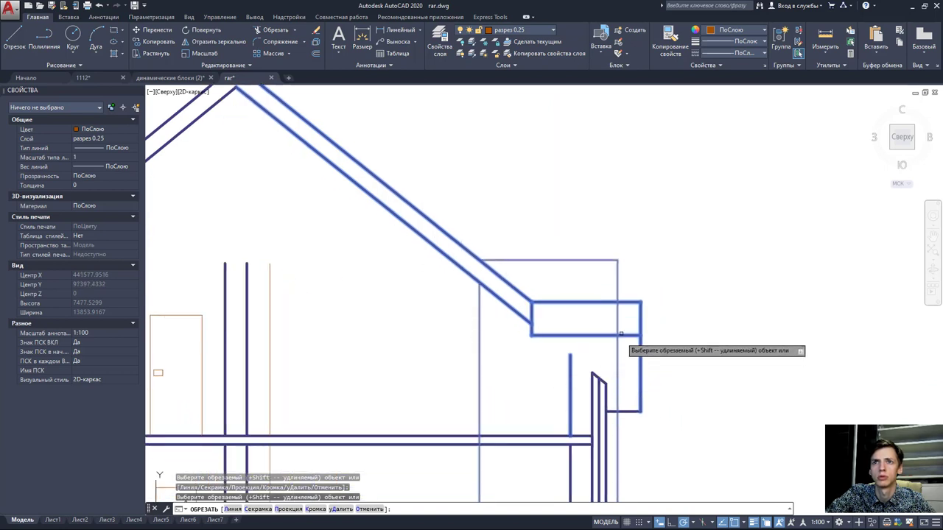
key("Escape")
left_click(615, 357)
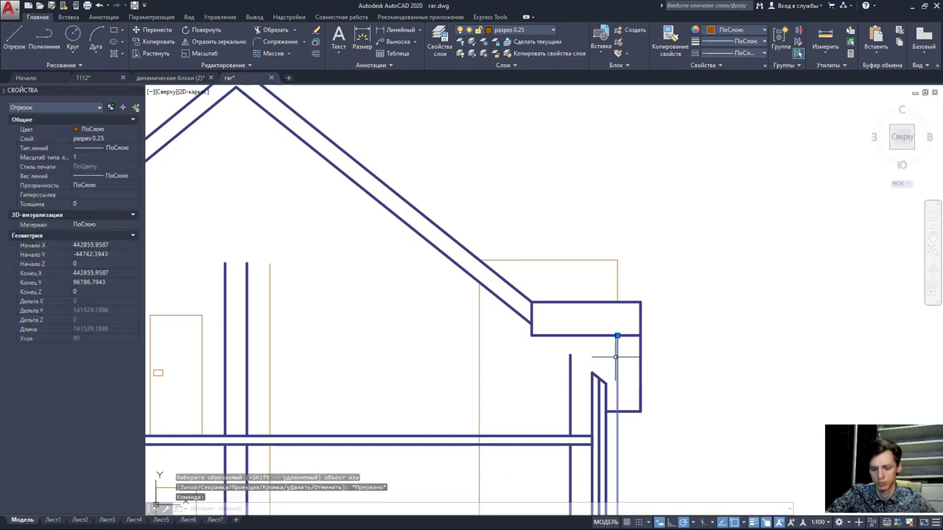
key("Escape")
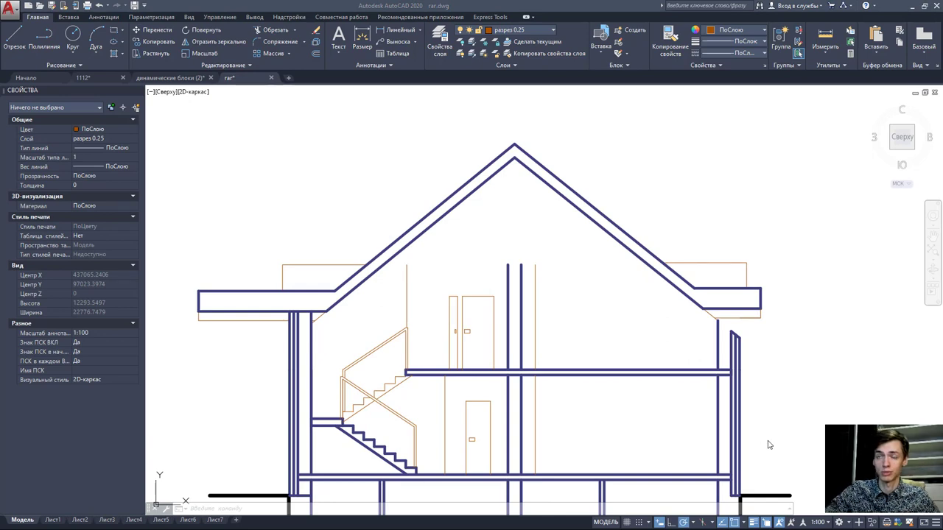
scroll(794, 264, "down", 5)
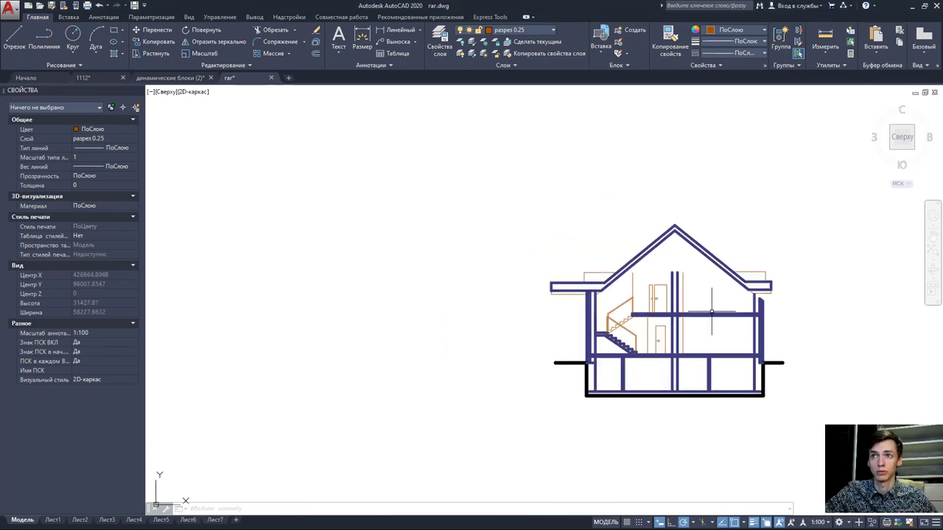
middle_click_drag(796, 307, 659, 309)
scroll(828, 310, "down", 2)
scroll(828, 309, "up", 6)
scroll(779, 324, "down", 4)
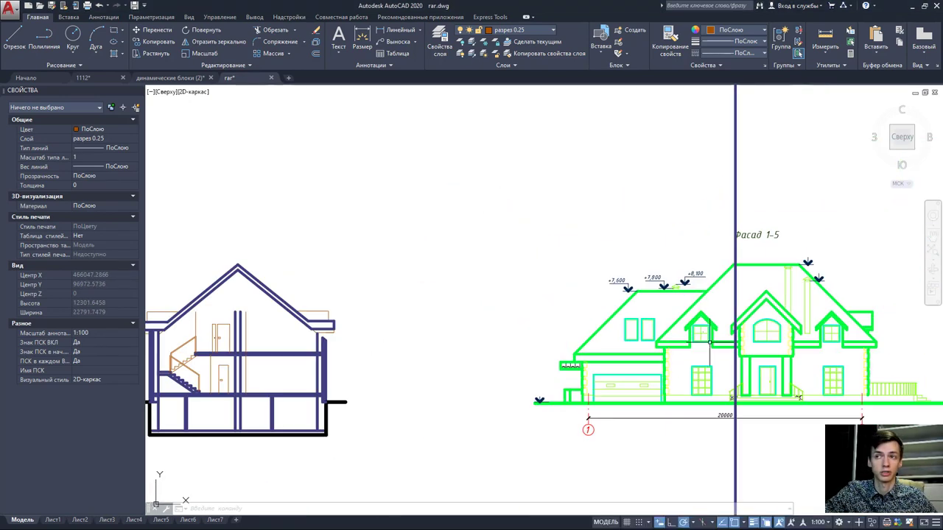
middle_click_drag(366, 318, 385, 331)
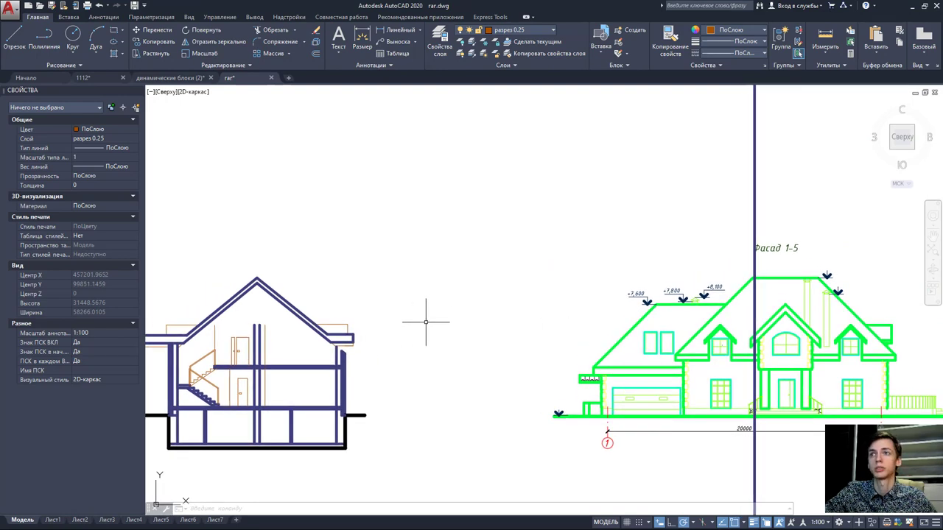
scroll(781, 335, "up", 2)
scroll(774, 343, "up", 2)
scroll(715, 373, "up", 2)
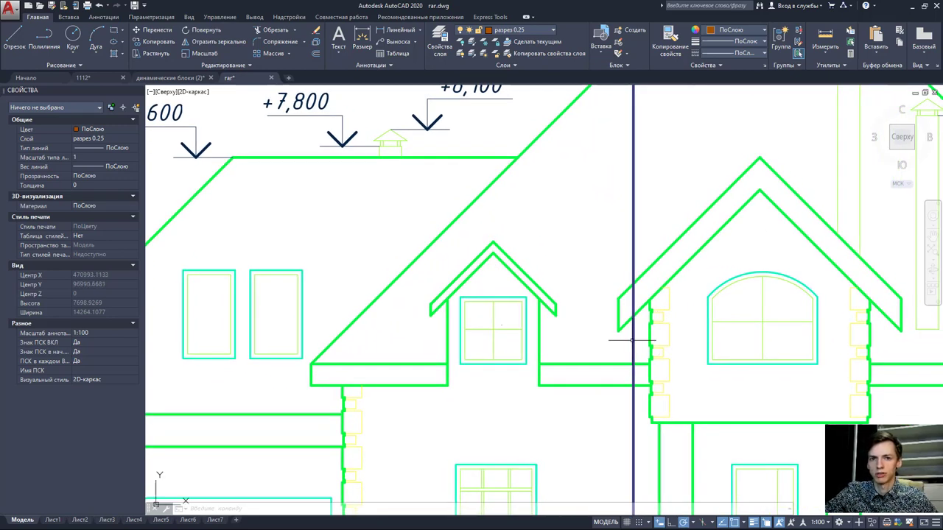
scroll(631, 340, "up", 2)
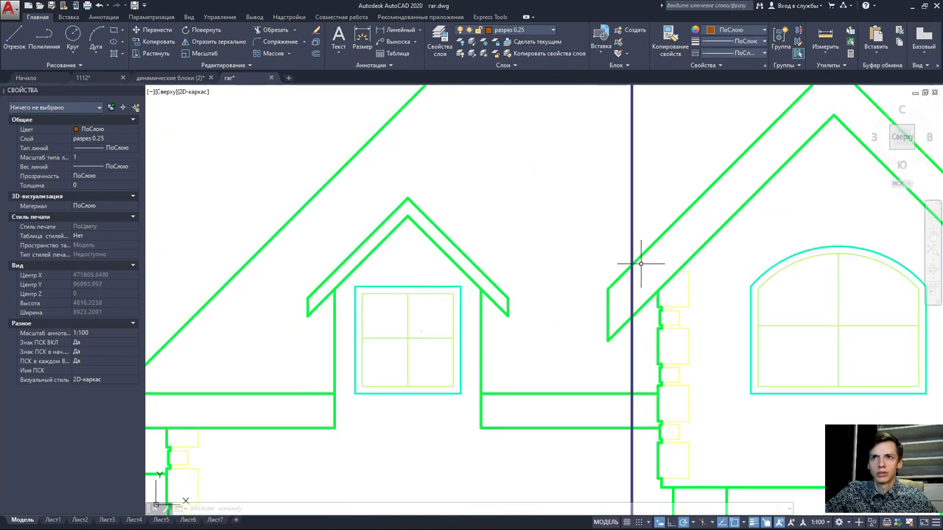
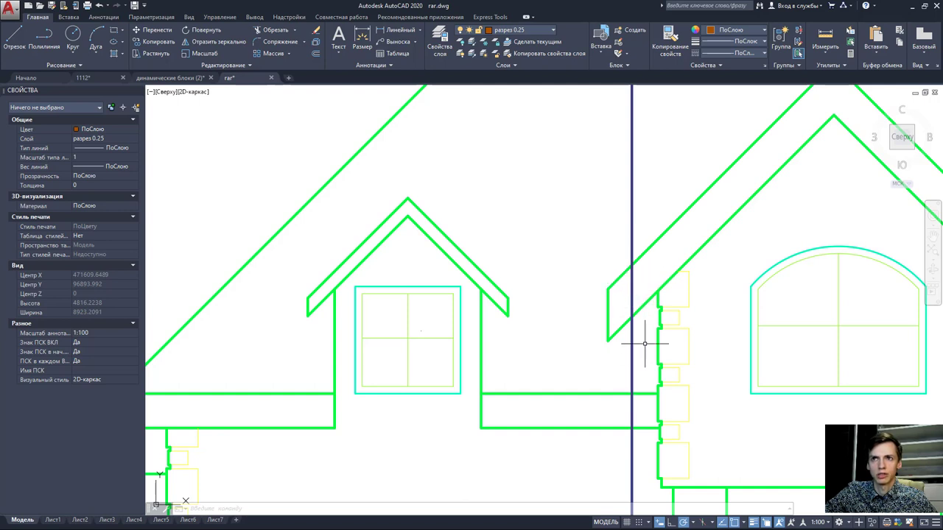
- Make разрез 0.5 the current layer
scroll(616, 382, "down", 3)
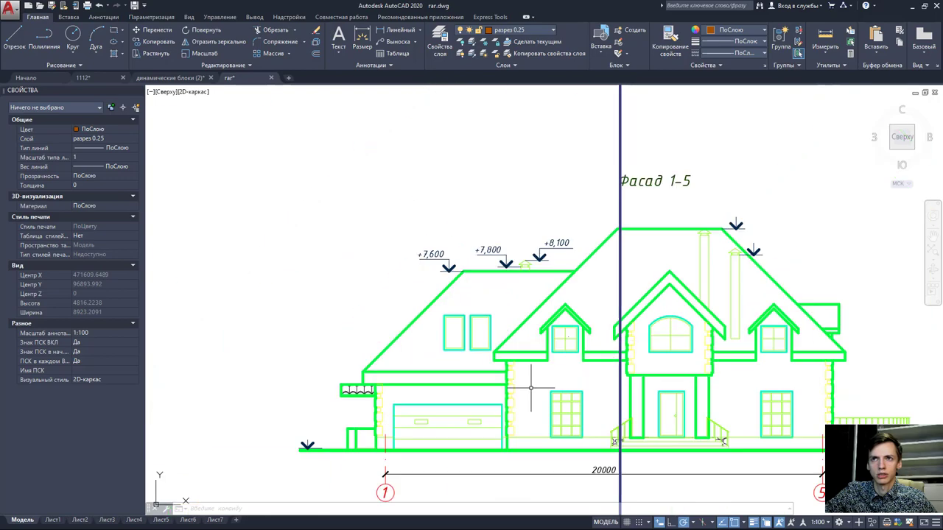
scroll(615, 382, "down", 3)
mouse_move(501, 416)
middle_mouse_down()
mouse_move(587, 248)
mouse_move(600, 181)
middle_mouse_up()
scroll(630, 427, "up", 4)
scroll(630, 427, "up", 3)
scroll(731, 378, "up", 4)
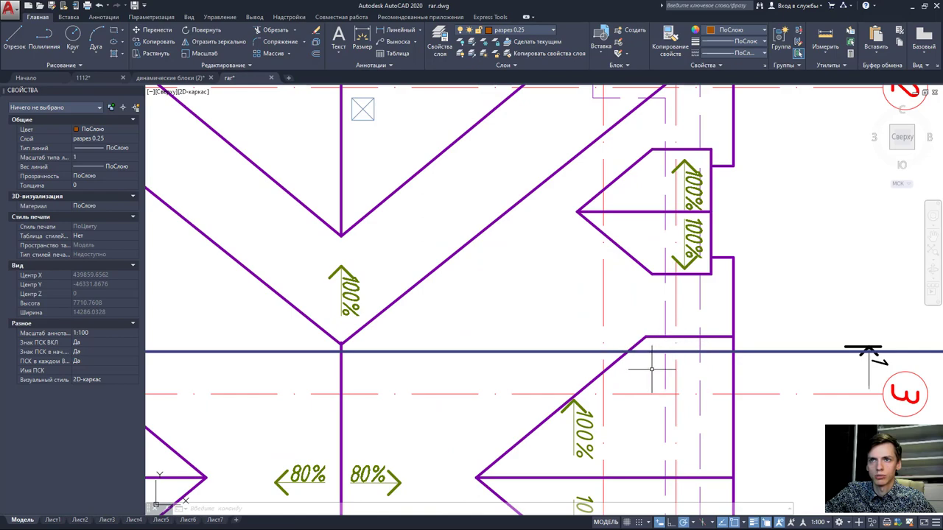
scroll(651, 369, "down", 2)
scroll(212, 354, "down", 2)
scroll(213, 355, "down", 3)
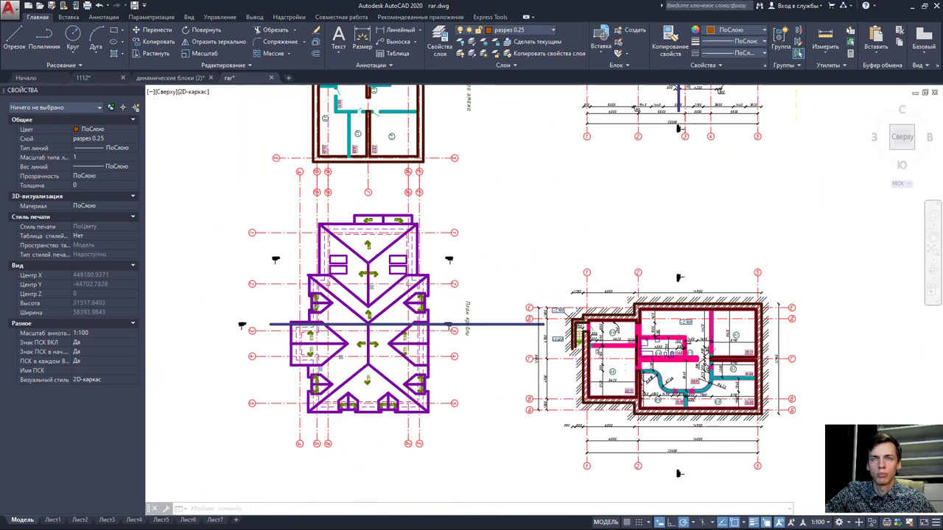
mouse_move(515, 353)
middle_mouse_down()
mouse_move(339, 346)
mouse_move(323, 412)
middle_mouse_up()
scroll(648, 368, "up", 3)
scroll(670, 365, "up", 3)
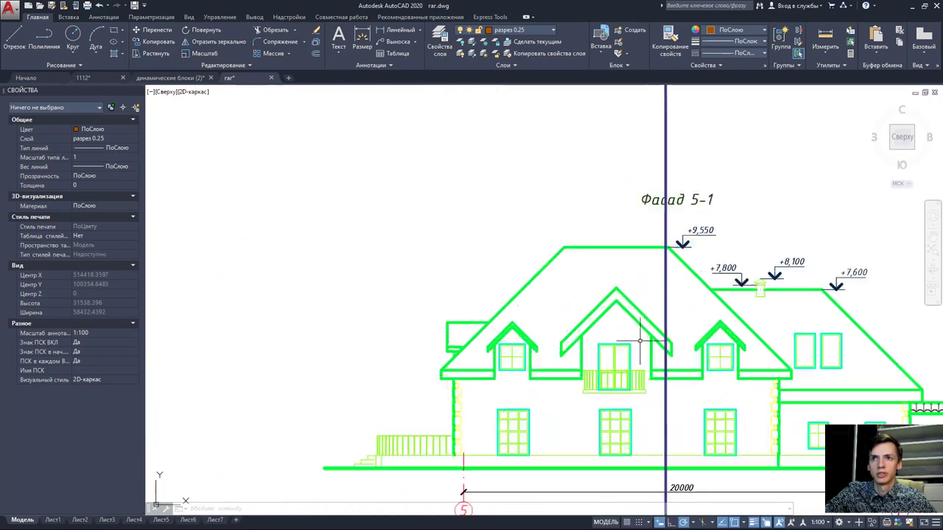
scroll(680, 362, "up", 2)
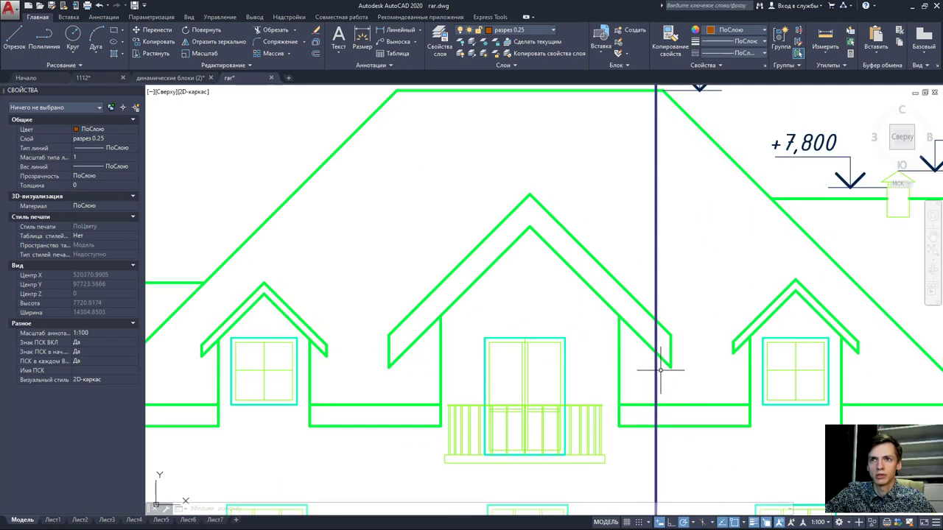
scroll(661, 370, "down", 2)
middle_click_drag(601, 362, 515, 378)
scroll(516, 378, "down", 3)
scroll(412, 304, "up", 1)
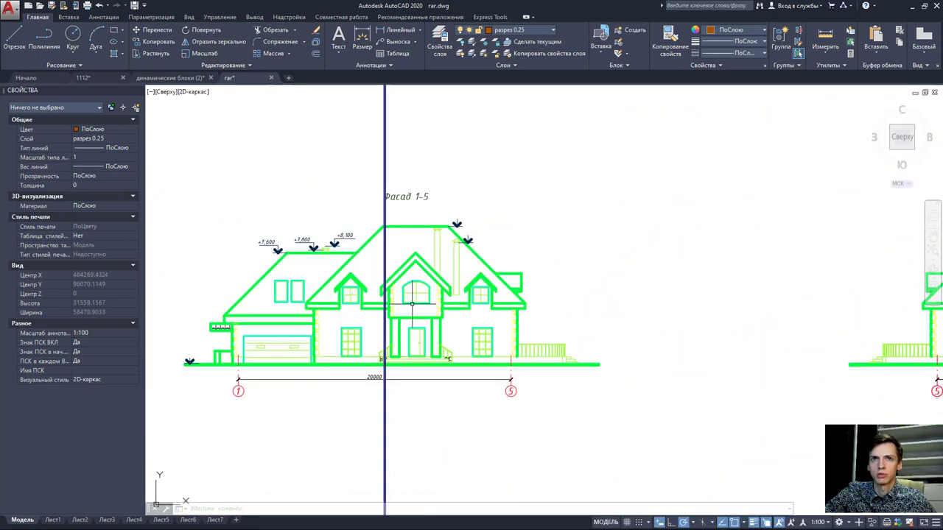
scroll(412, 304, "up", 4)
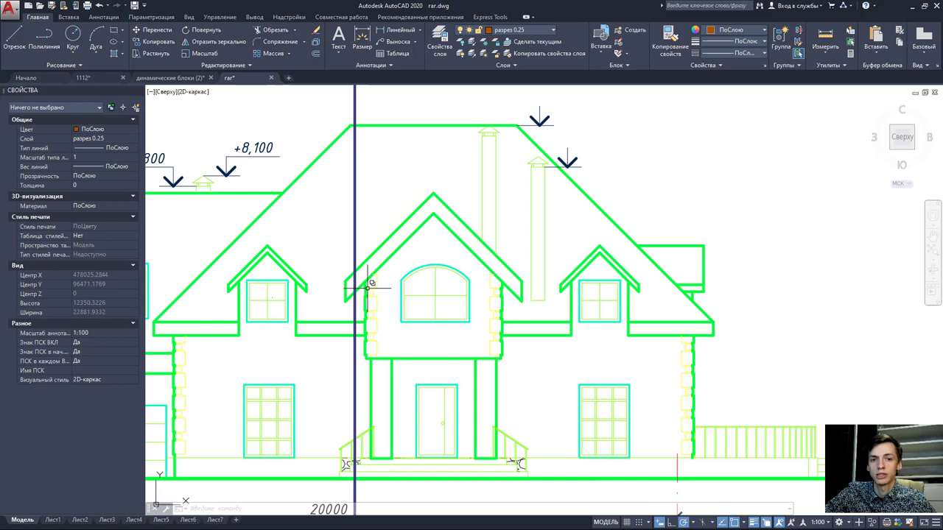
scroll(371, 284, "down", 6)
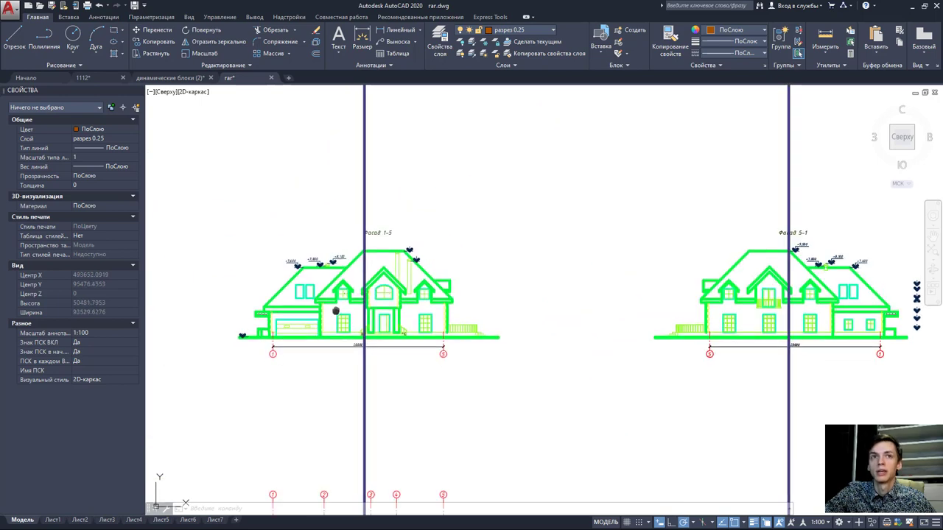
scroll(552, 317, "down", 4)
scroll(442, 317, "up", 3)
scroll(516, 306, "up", 1)
middle_click_drag(531, 307, 535, 304)
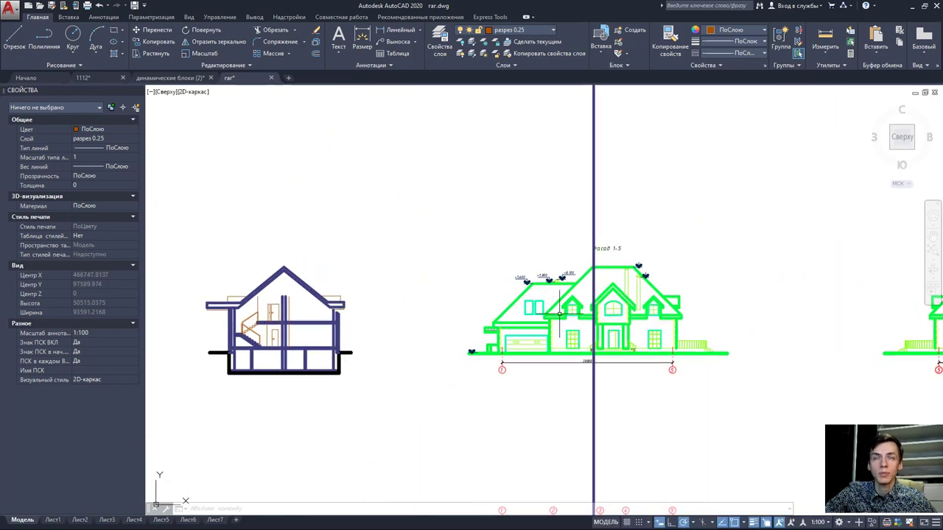
key("Escape")
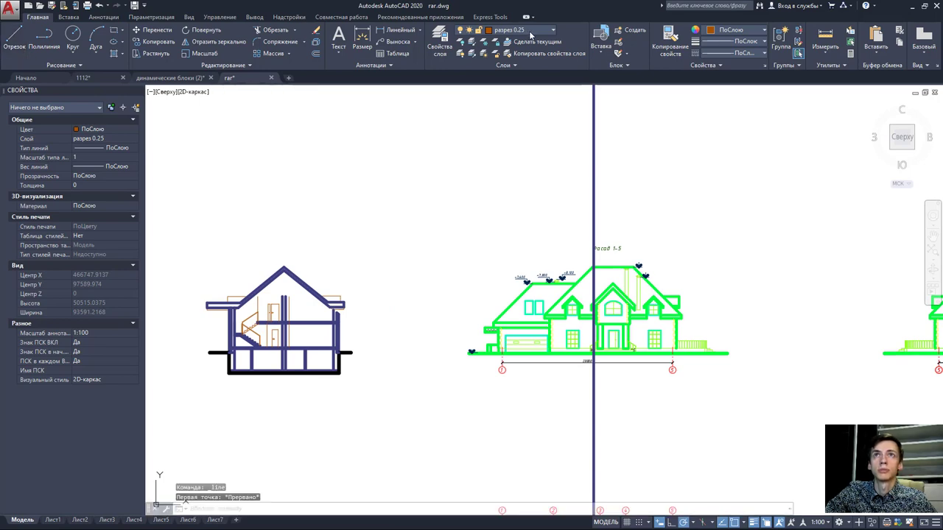
left_click(529, 33)
left_click(518, 221)
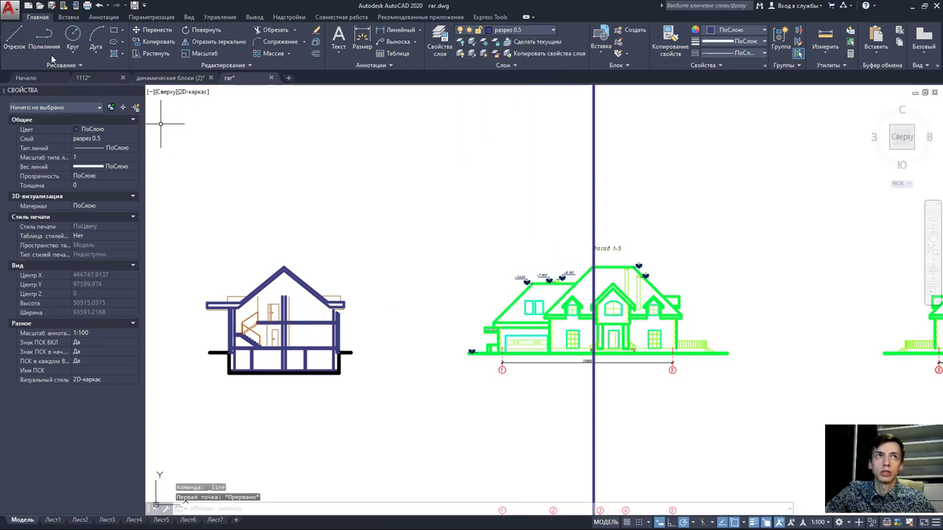
- Draw horizontal projection lines from the facade's eave level and another roof level across the section
left_click(14, 37)
scroll(607, 362, "up", 4)
scroll(645, 297, "up", 2)
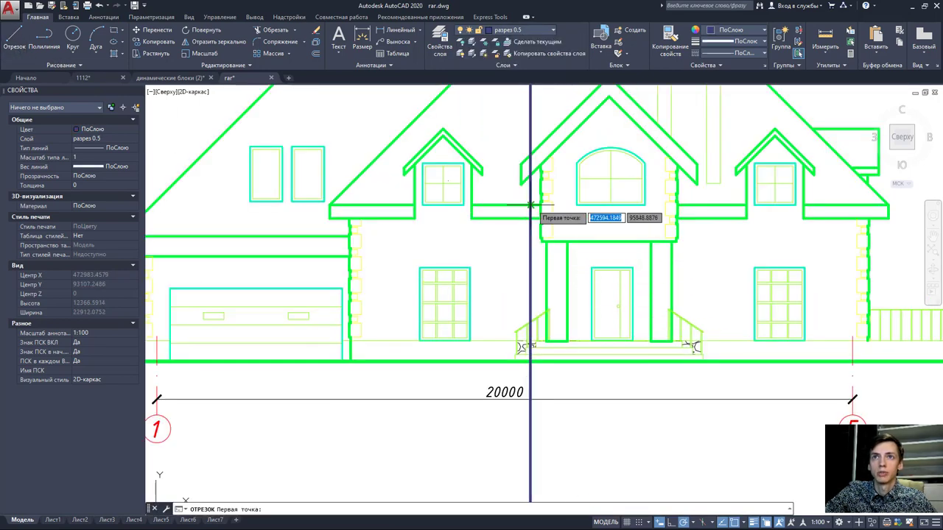
left_click(532, 217)
scroll(459, 250, "down", 6)
middle_click_drag(399, 265, 707, 259)
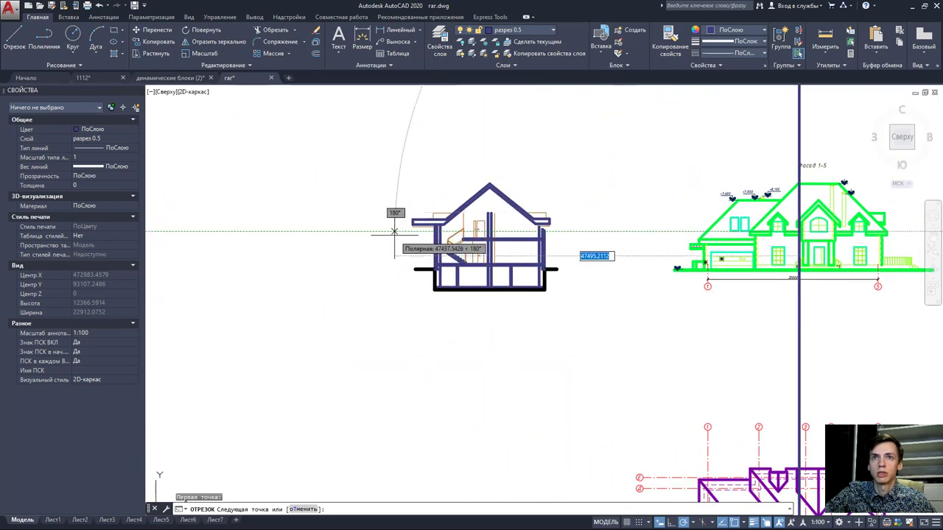
scroll(393, 230, "up", 2)
key("Escape")
middle_click_drag(611, 250, 353, 247)
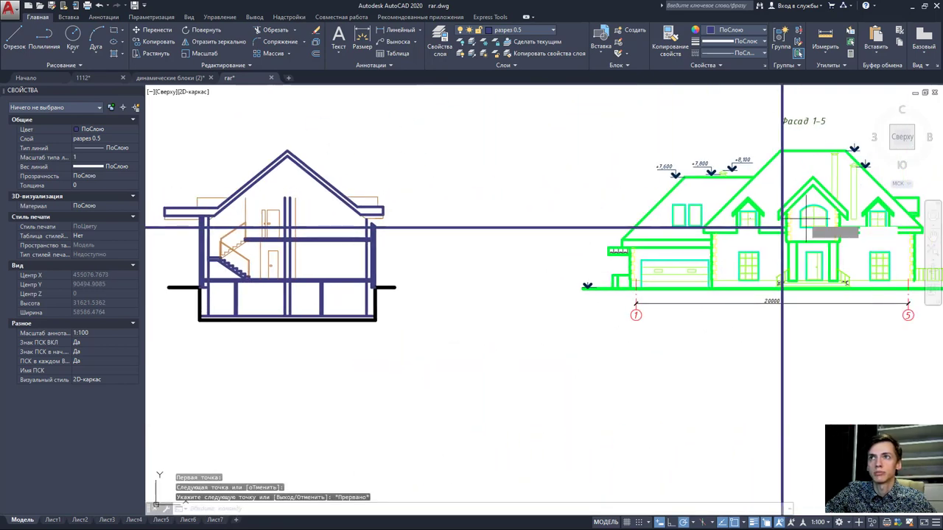
key("Return")
scroll(781, 228, "up", 4)
left_click(781, 241)
scroll(781, 241, "down", 5)
middle_click_drag(432, 295, 663, 287)
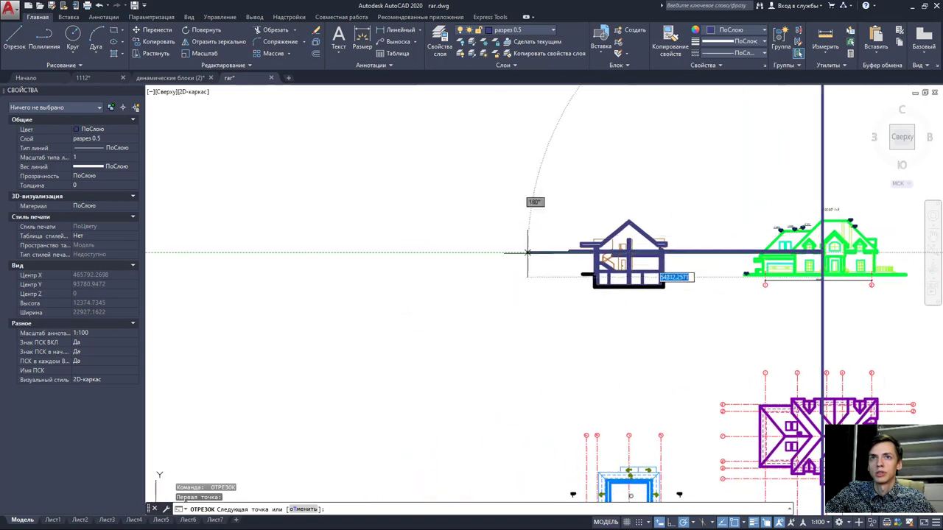
scroll(589, 265, "up", 4)
key("Escape")
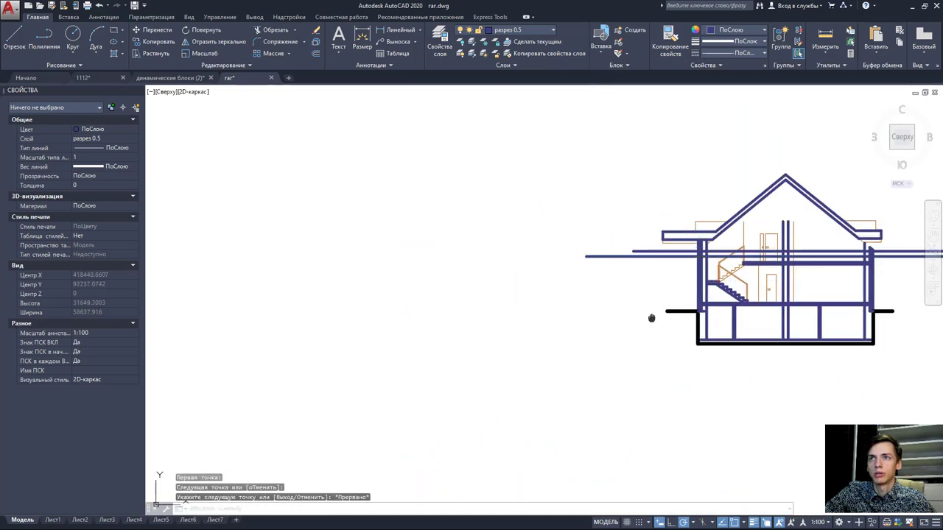
- Draw a vertical projection line from the roof plan's overhang edge down through the section
scroll(591, 319, "down", 5)
middle_click_drag(592, 320, 518, 77)
mouse_move(521, 508)
middle_mouse_down()
mouse_move(521, 339)
mouse_move(521, 356)
middle_mouse_up()
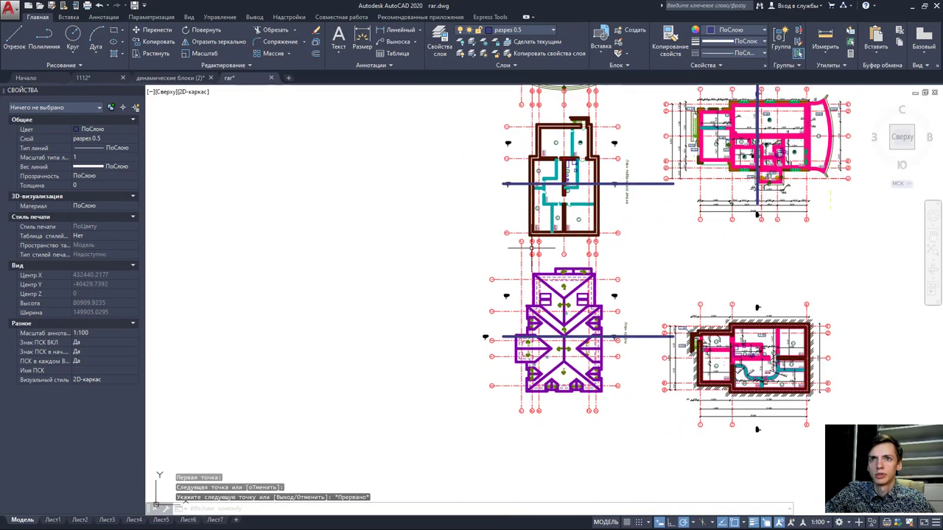
scroll(521, 356, "up", 5)
key("space")
left_click(519, 352)
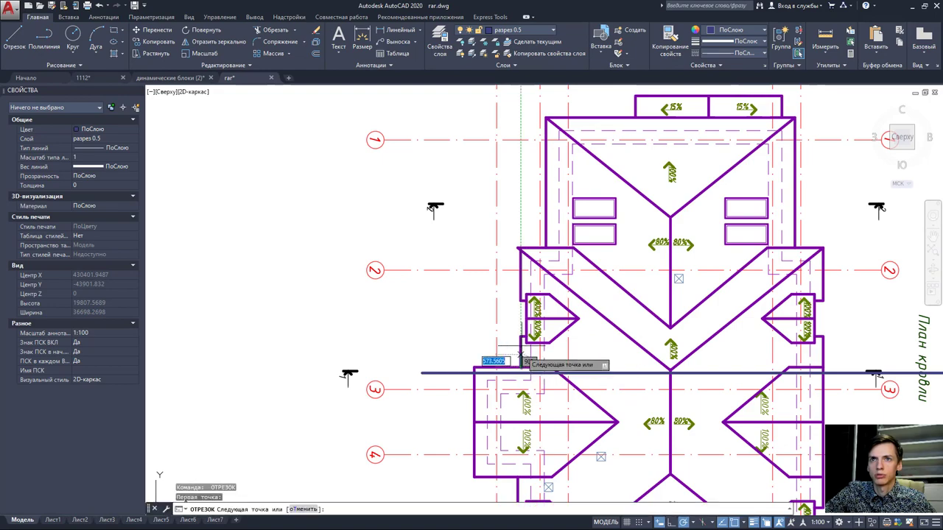
scroll(475, 267, "down", 4)
middle_click_drag(495, 244, 532, 384)
scroll(533, 385, "down", 3)
middle_click_drag(476, 284, 479, 448)
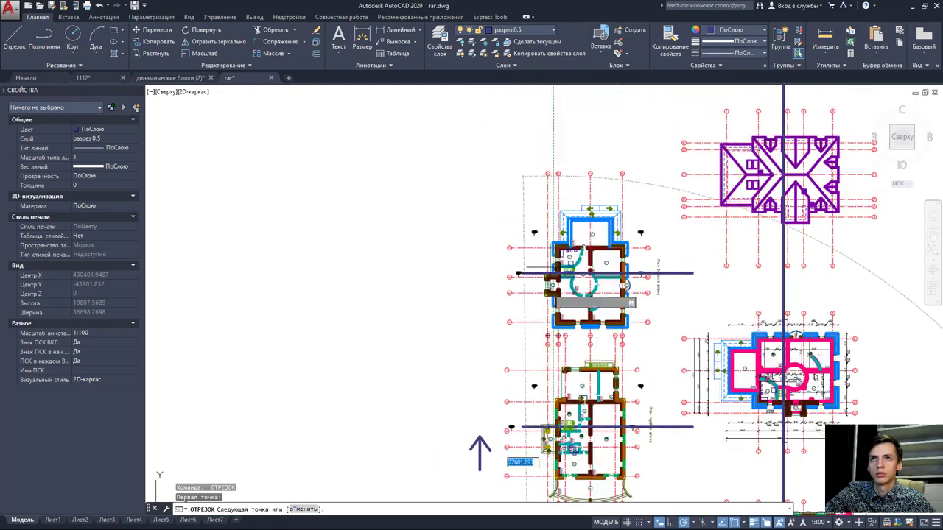
middle_click_drag(479, 368, 479, 442)
scroll(567, 176, "up", 3)
scroll(534, 208, "up", 4)
scroll(536, 207, "up", 2)
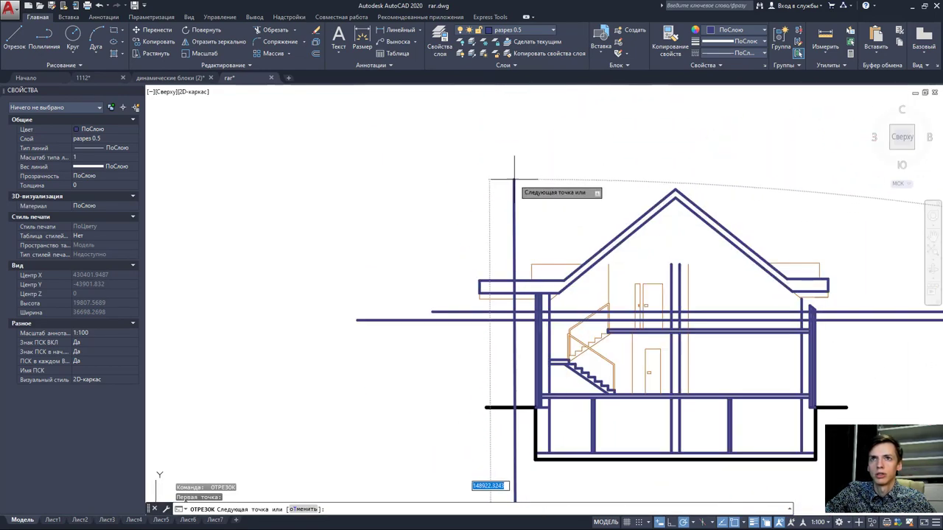
key("Escape")
scroll(559, 243, "up", 2)
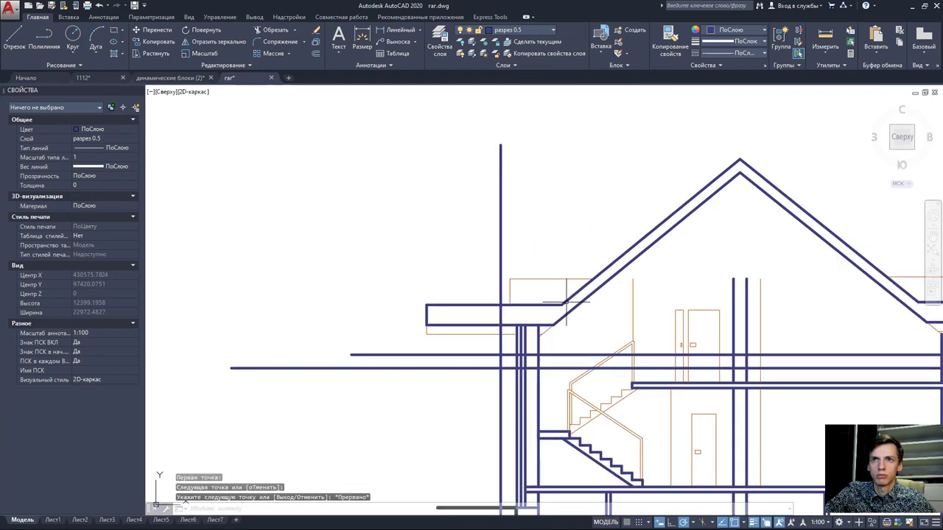
- Select the roof and wall lines around the left eave as trim boundaries
left_click(566, 301)
left_click(562, 303)
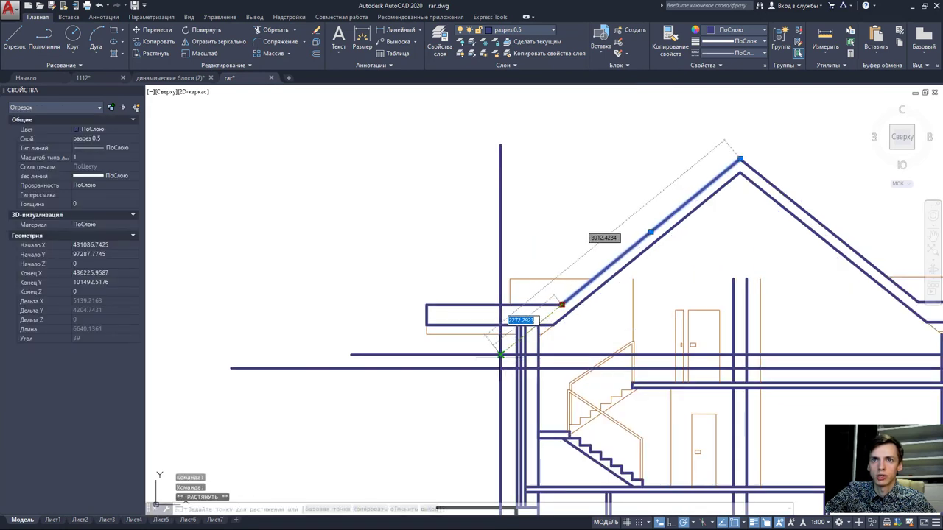
key("Escape")
key("Escape")
left_click(557, 322)
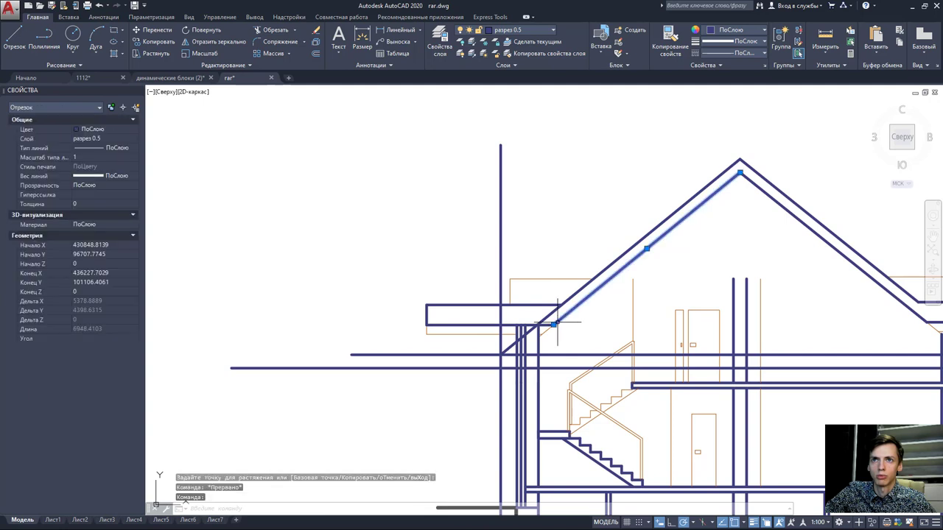
left_click(553, 322)
key("Escape")
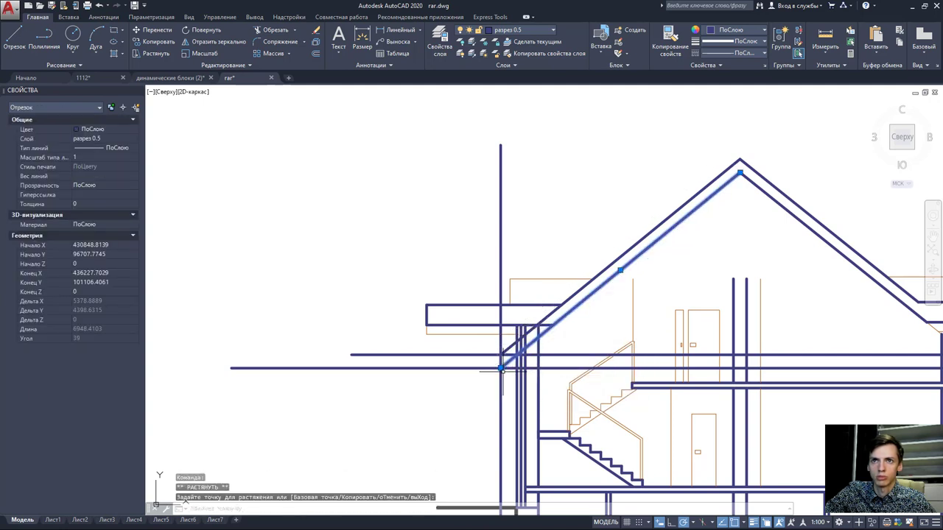
key("Escape")
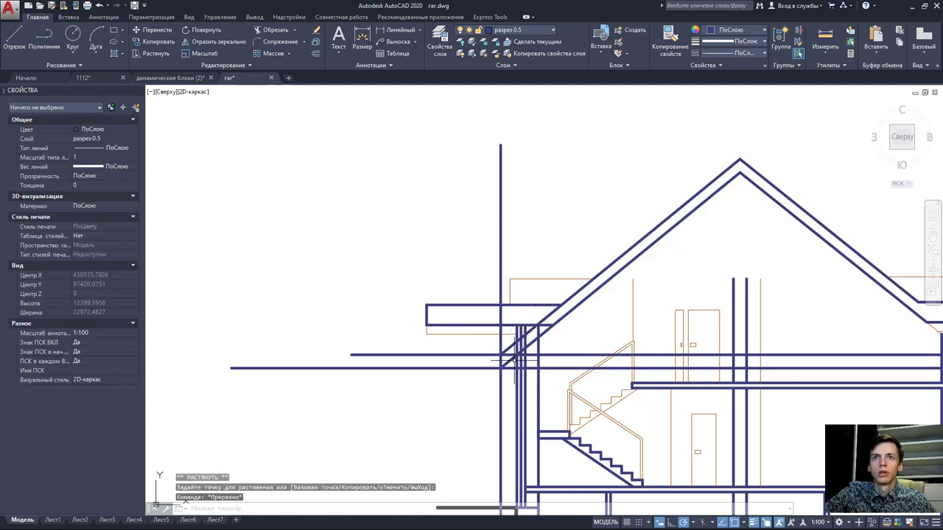
left_click(559, 385)
left_click(437, 124)
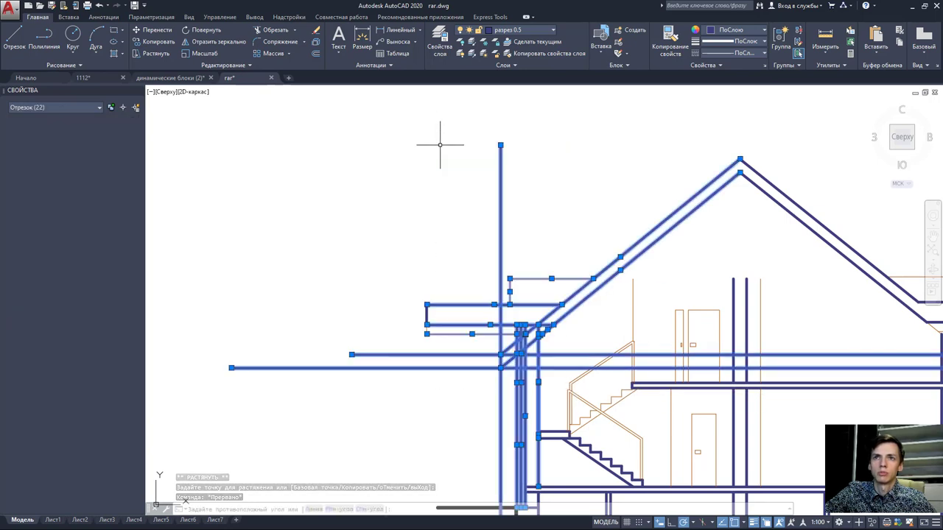
- Trim the wall line and short leftover pieces at the eave back to the roof slab
left_click(275, 30)
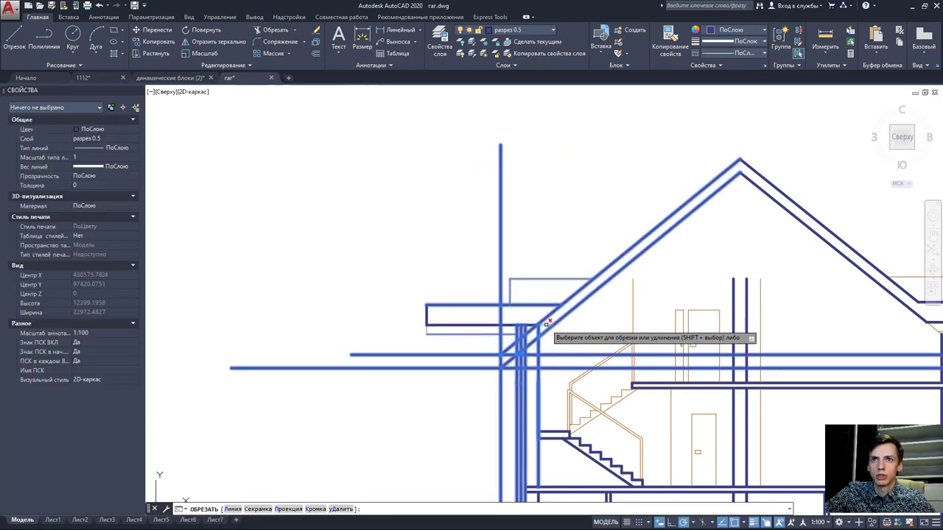
scroll(547, 322, "up", 2)
scroll(538, 328, "up", 2)
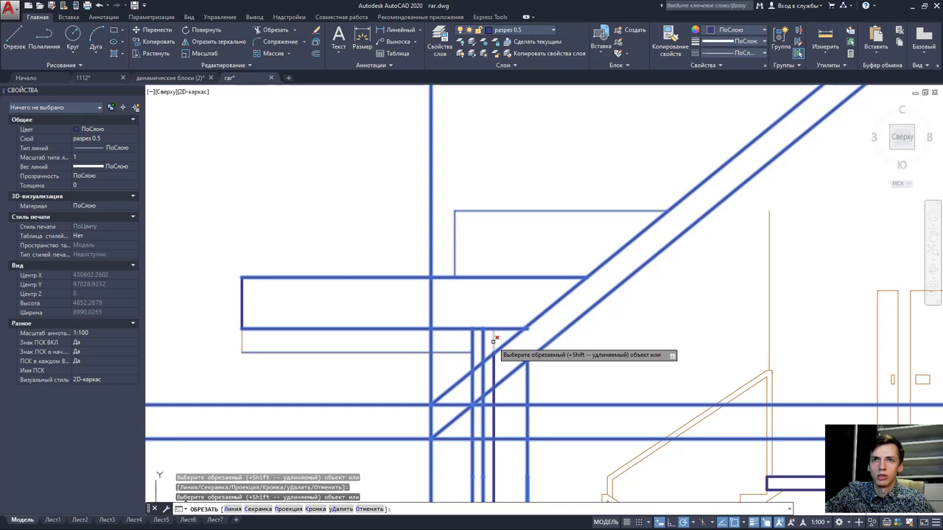
left_click(492, 341)
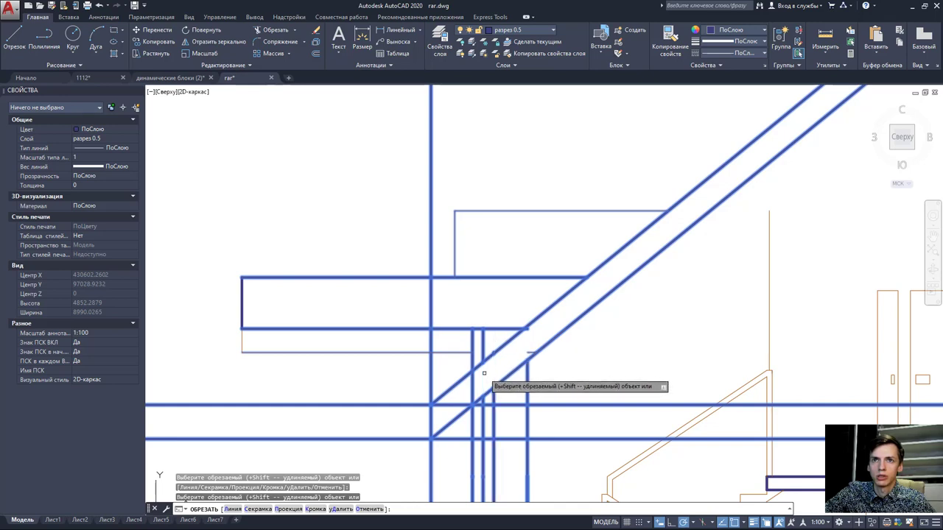
left_click(478, 341)
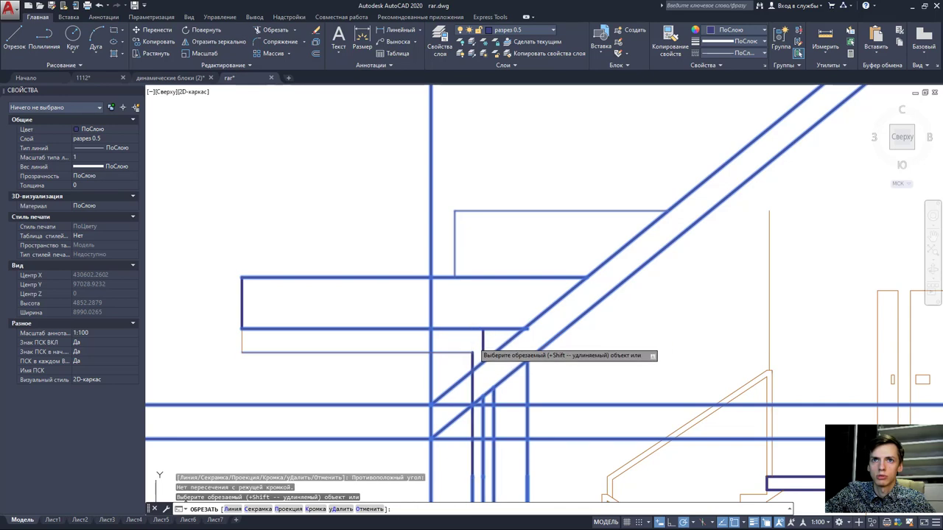
middle_click_drag(450, 404, 473, 358)
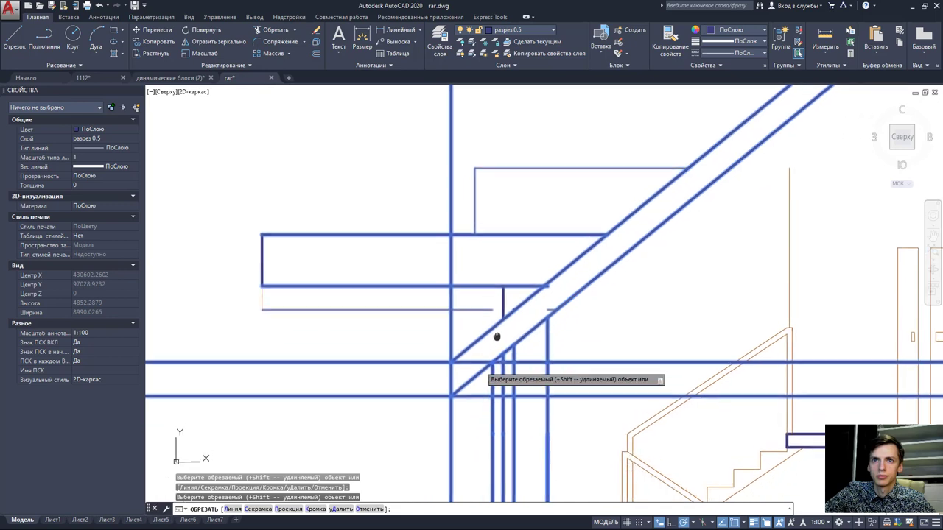
left_click(473, 358)
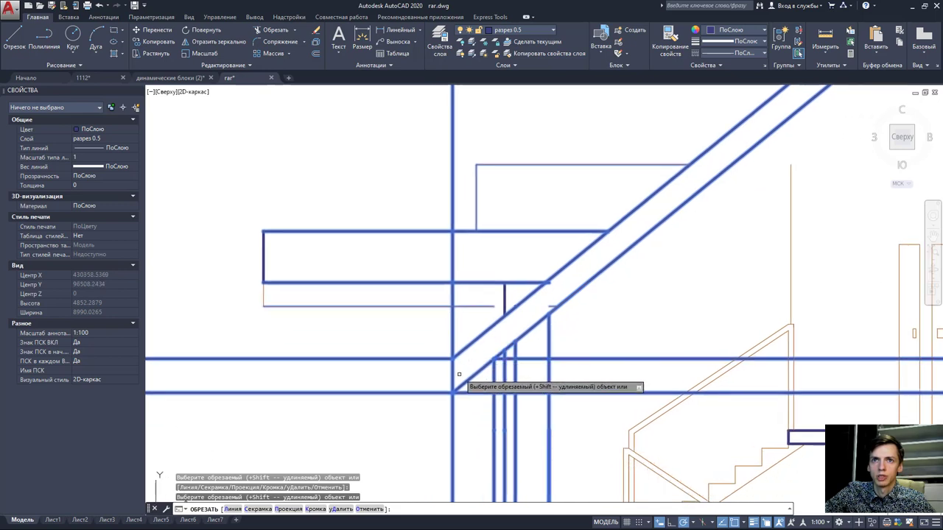
left_click(453, 407)
left_click(453, 341)
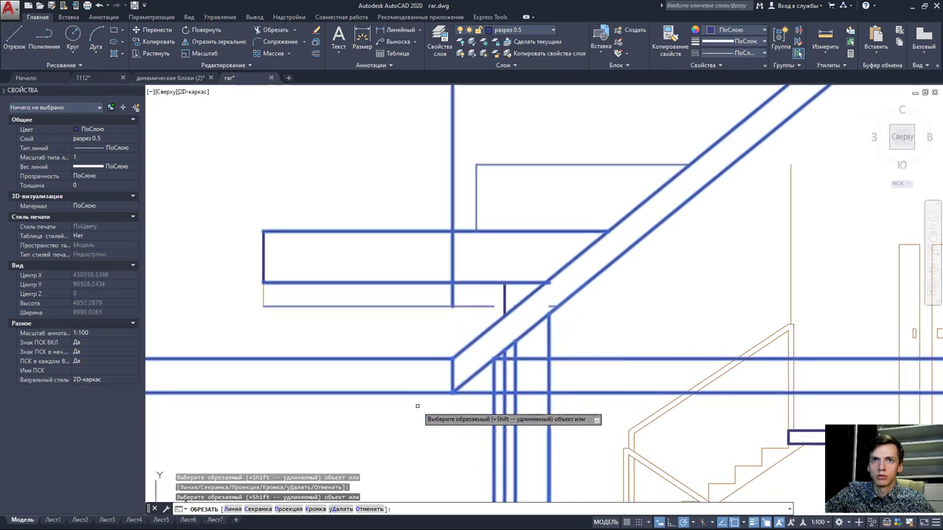
left_click(390, 358)
key("Escape")
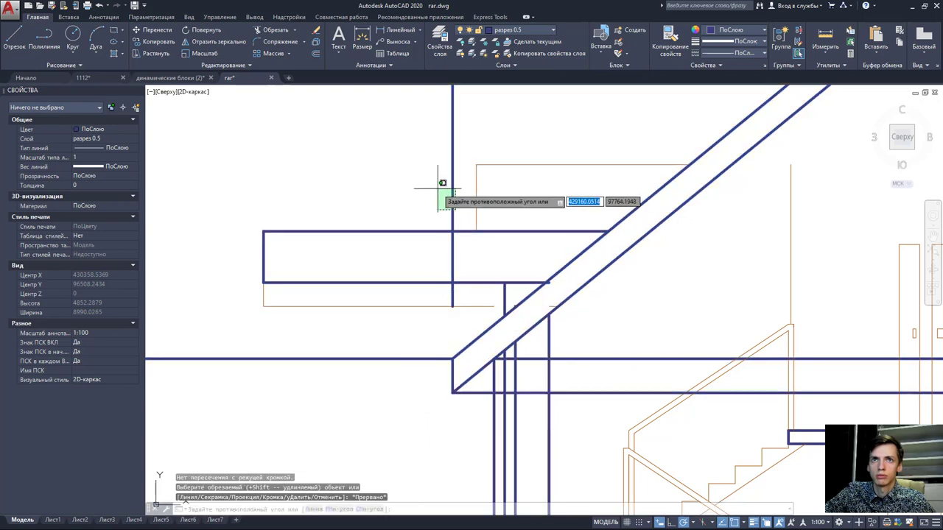
- Erase the leftover vertical line and the long horizontal line below the eave
left_click(451, 193)
left_click(437, 193)
key("Delete")
left_click(415, 359)
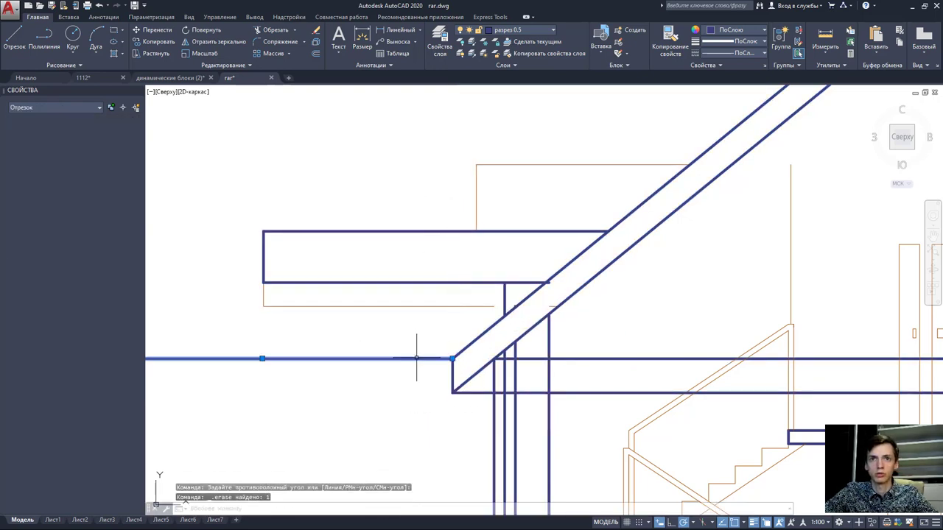
key("Delete")
scroll(556, 281, "up", 2)
scroll(507, 313, "up", 3)
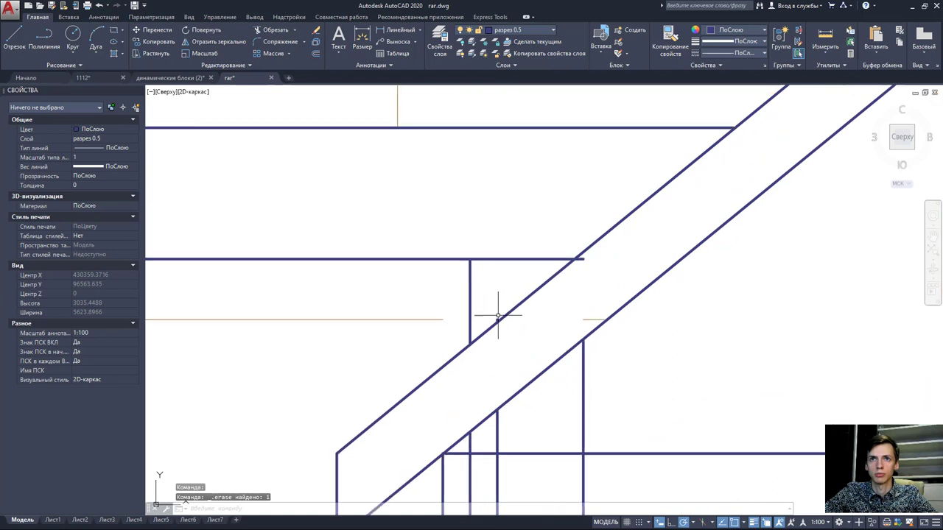
scroll(496, 315, "up", 3)
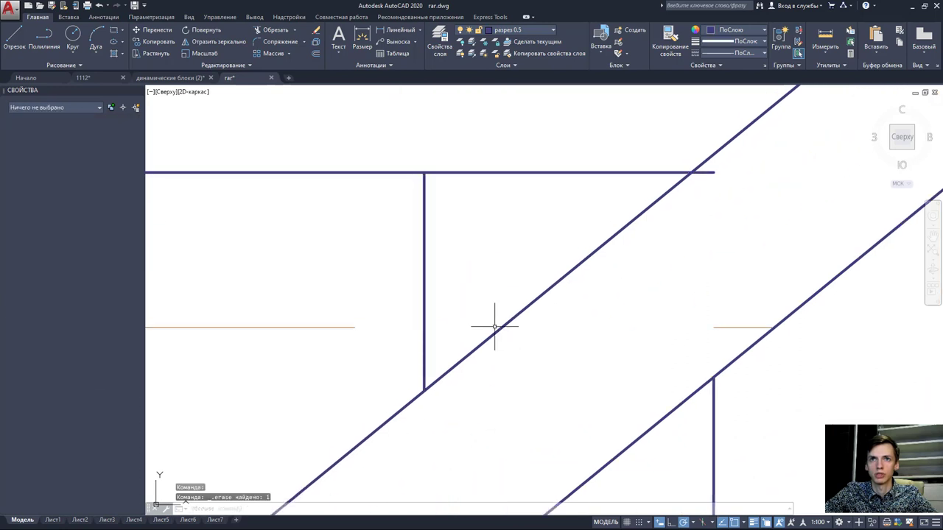
scroll(530, 295, "down", 3)
scroll(558, 266, "up", 1)
- Erase the short stray horizontal line near the roof
left_click(563, 271)
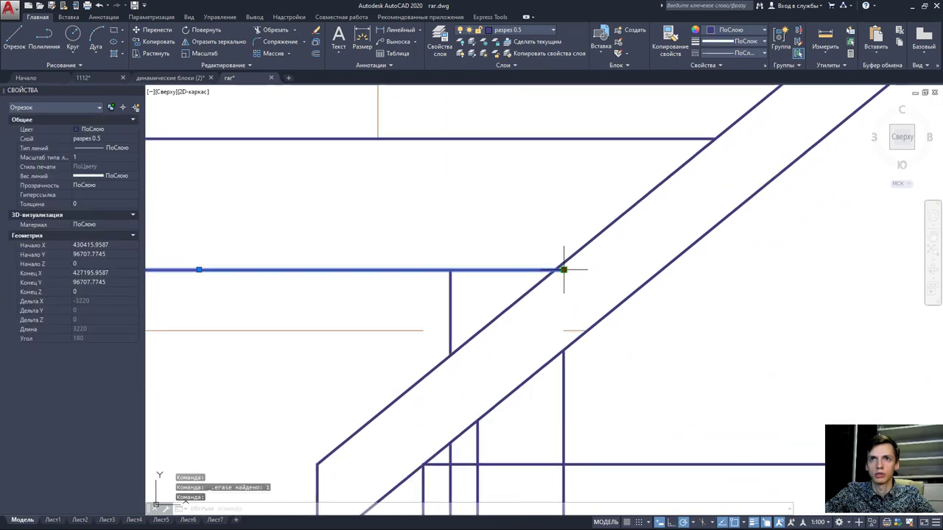
left_click(564, 269)
scroll(568, 284, "down", 2)
scroll(579, 304, "up", 2)
key("Escape")
key("Escape")
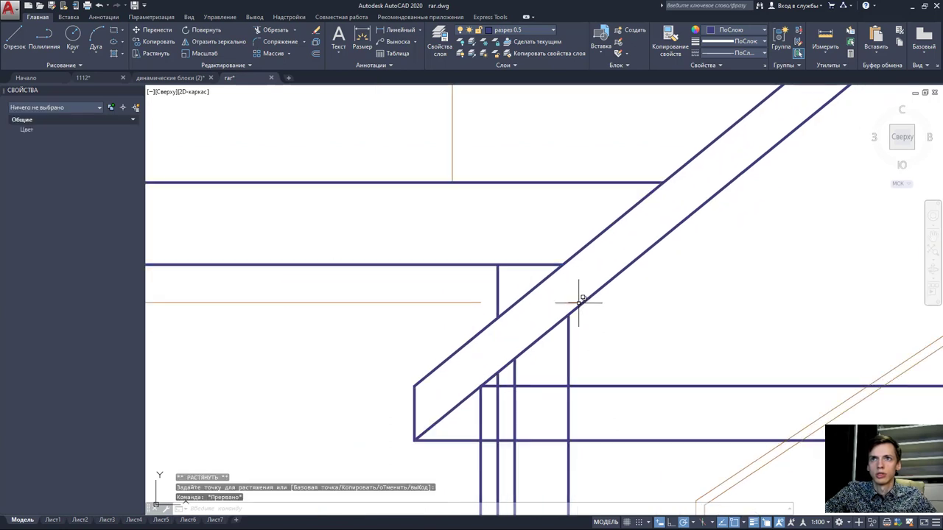
left_click(579, 301)
key("Delete")
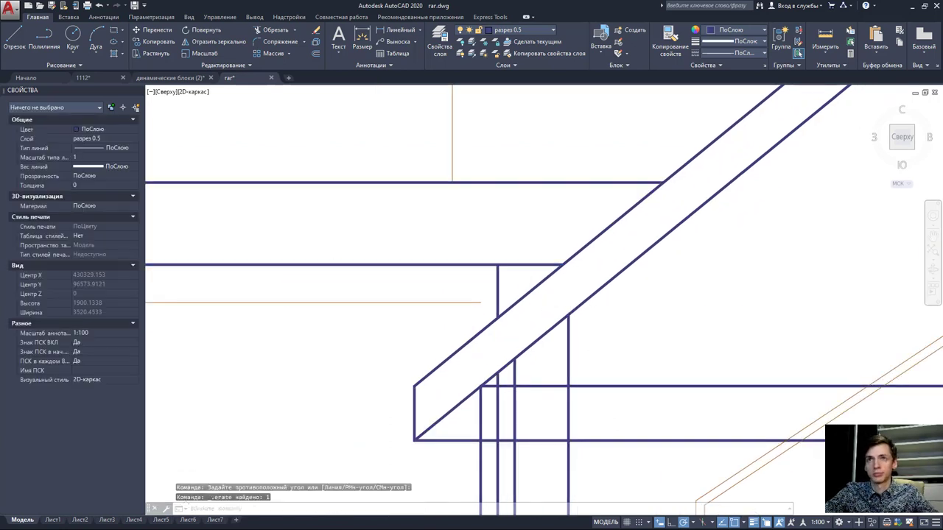
scroll(591, 272, "down", 2)
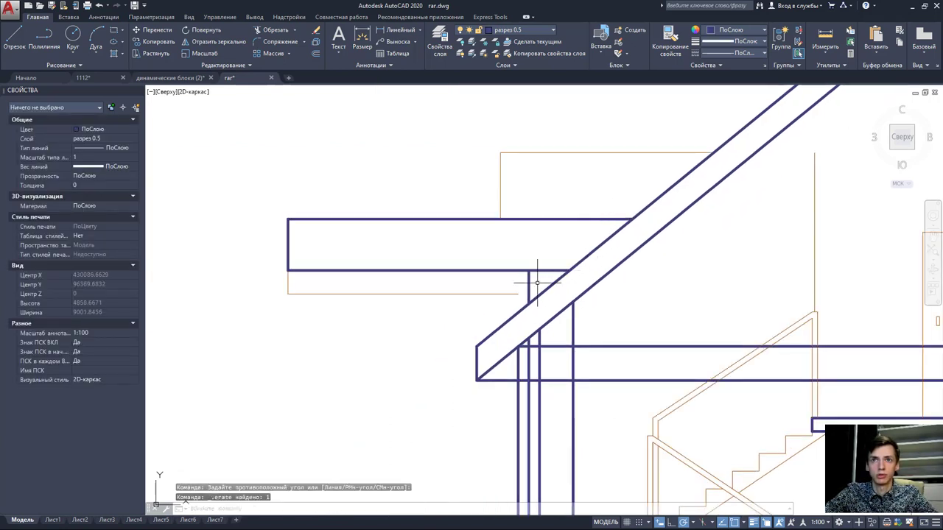
- Erase the two horizontal lines under the eave
left_click(512, 294)
left_click(518, 293)
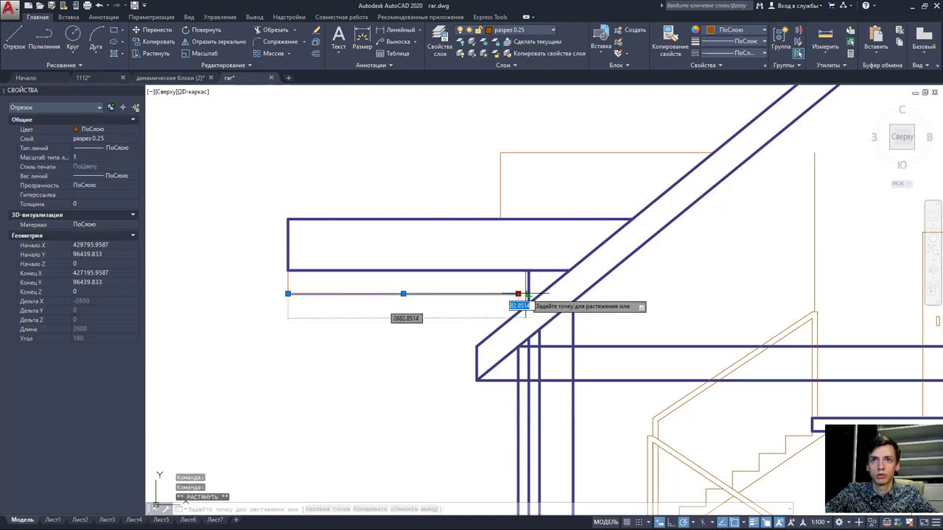
key("Escape")
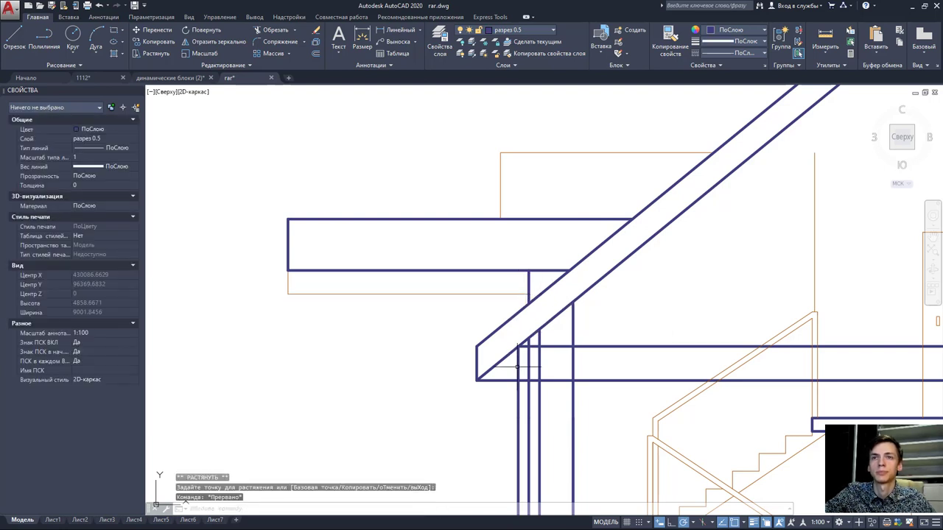
scroll(517, 367, "down", 2)
scroll(511, 368, "up", 4)
left_click(497, 380)
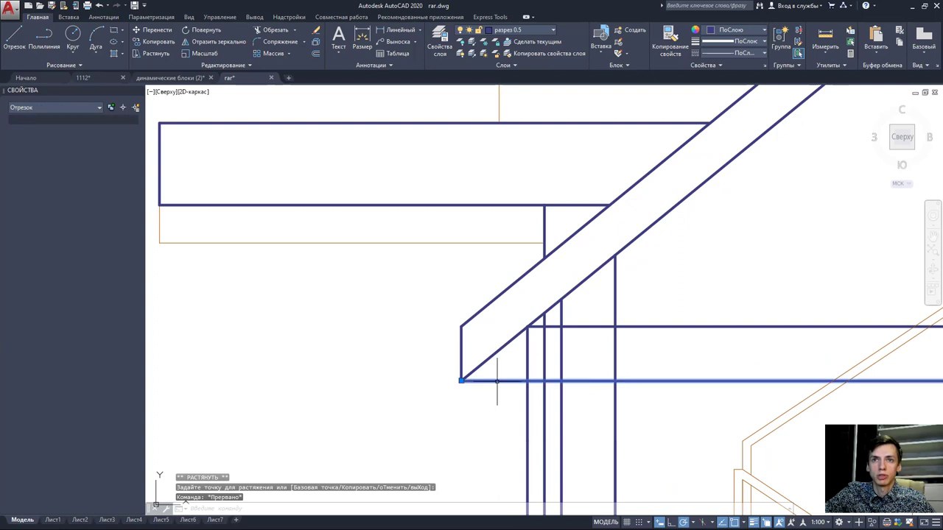
key("Escape")
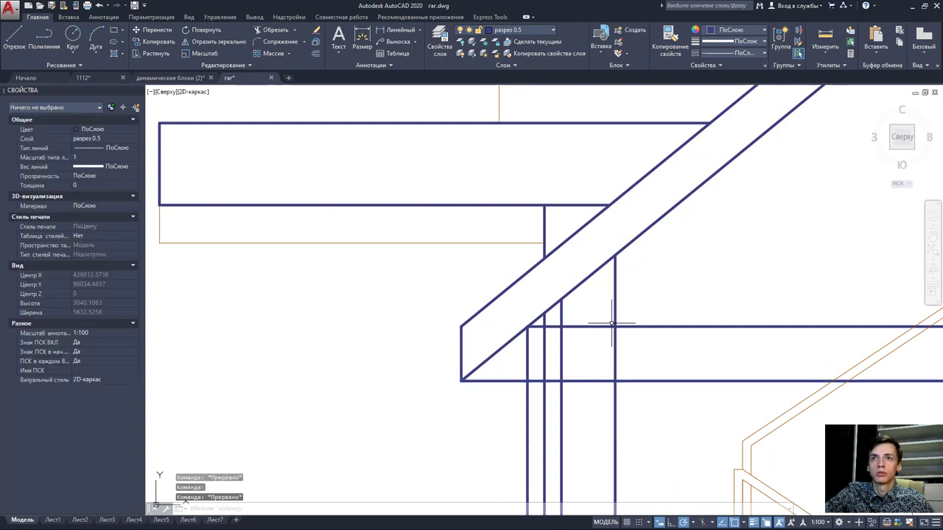
left_click(703, 390)
left_click(670, 303)
scroll(662, 300, "down", 4)
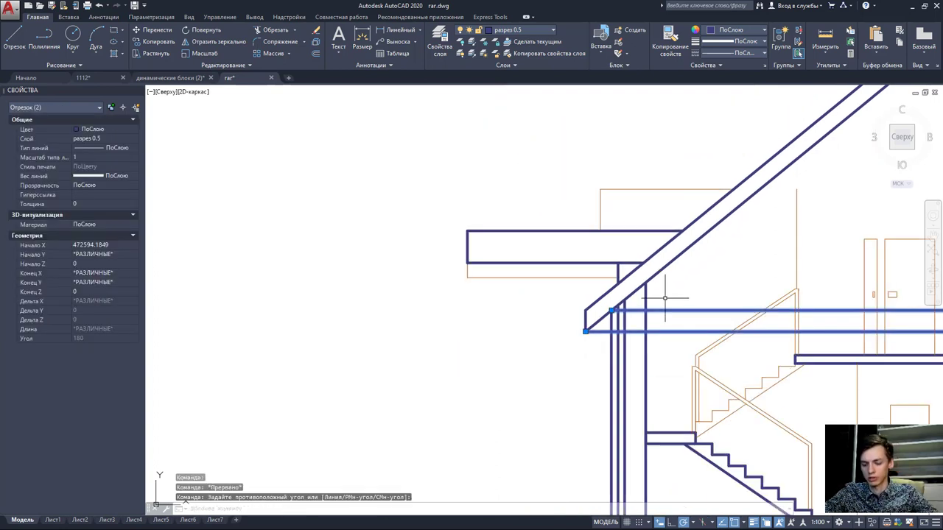
key("Delete")
- Erase the short vertical piece under the beam and select the orange attic outline lines
scroll(633, 323, "up", 2)
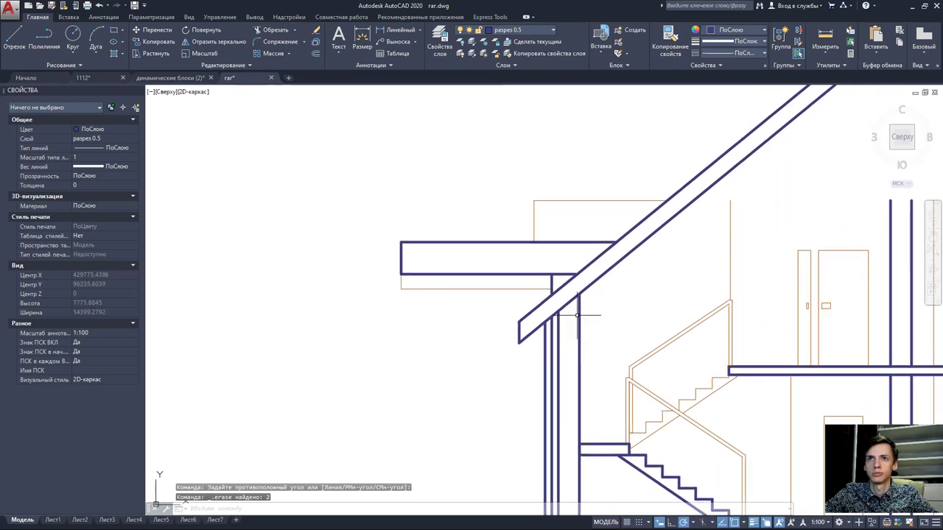
scroll(543, 282, "up", 1)
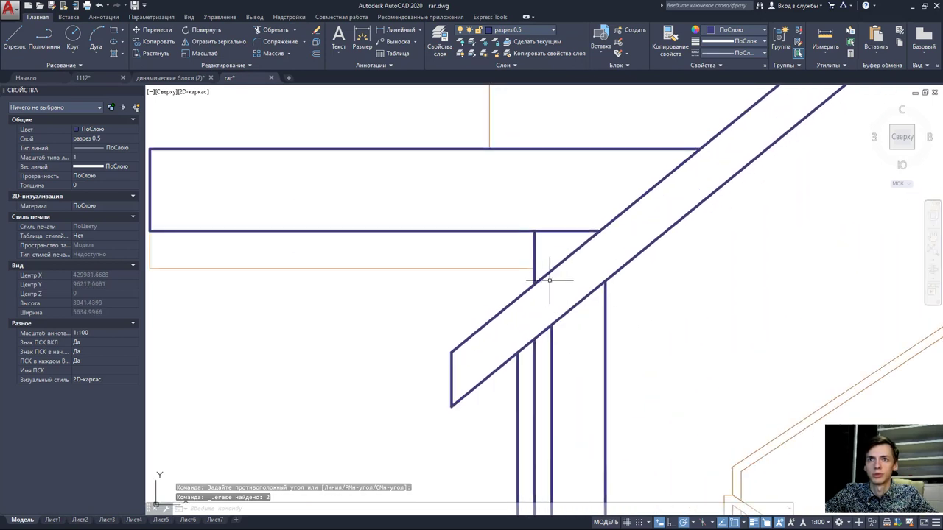
scroll(548, 280, "down", 2)
left_click(539, 268)
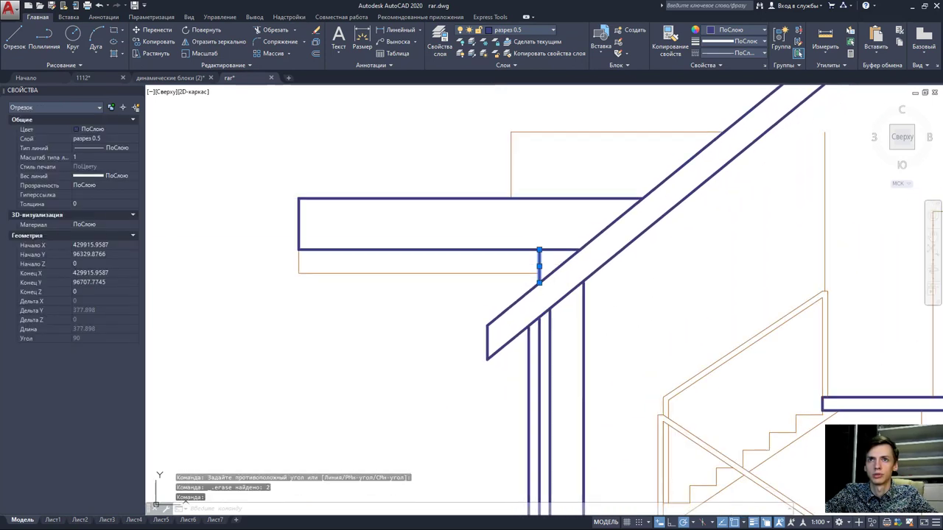
key("Delete")
left_click(541, 273)
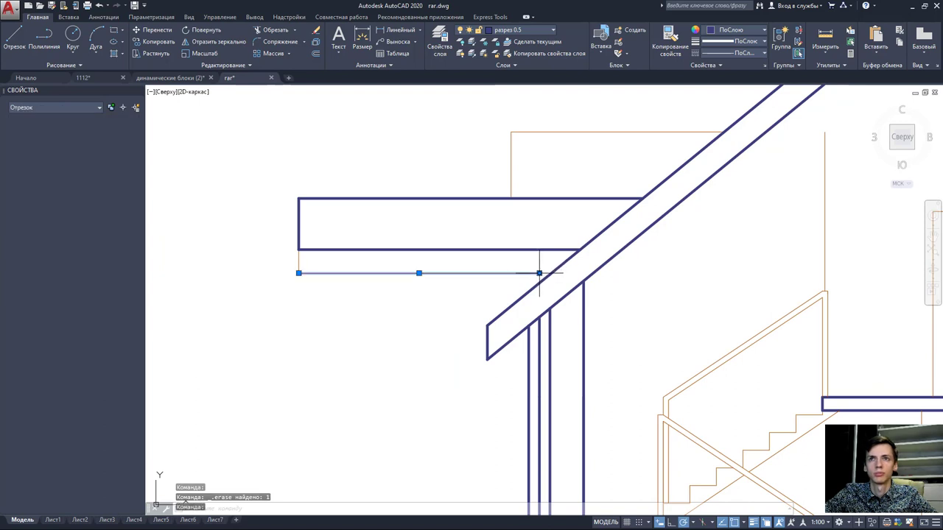
left_click(540, 274)
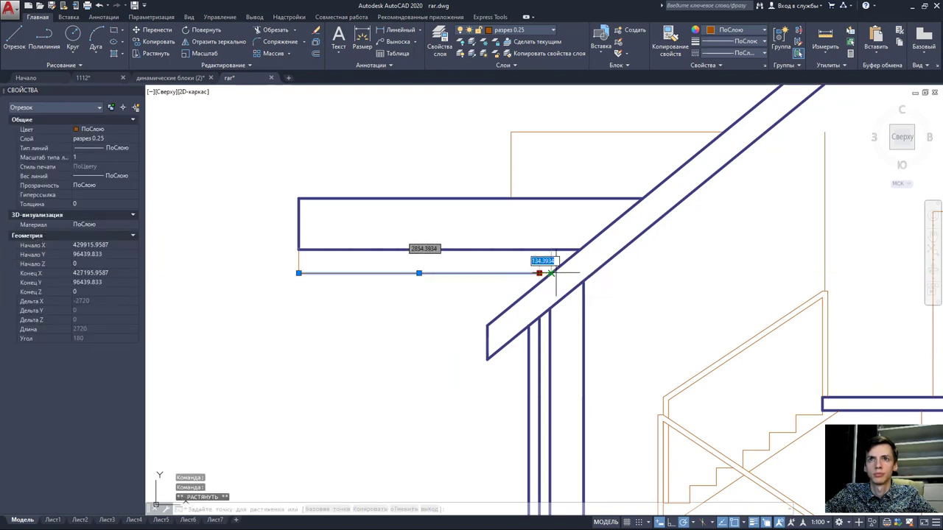
key("Escape")
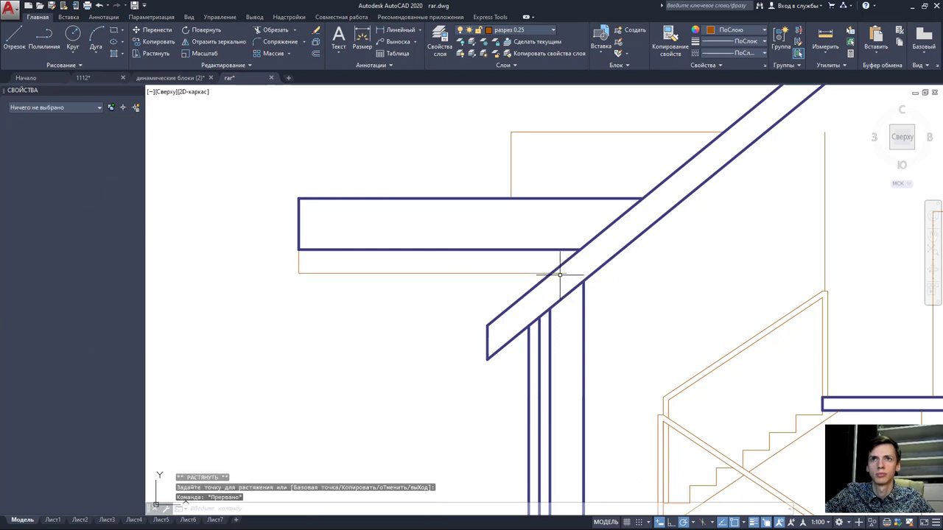
left_click(531, 145)
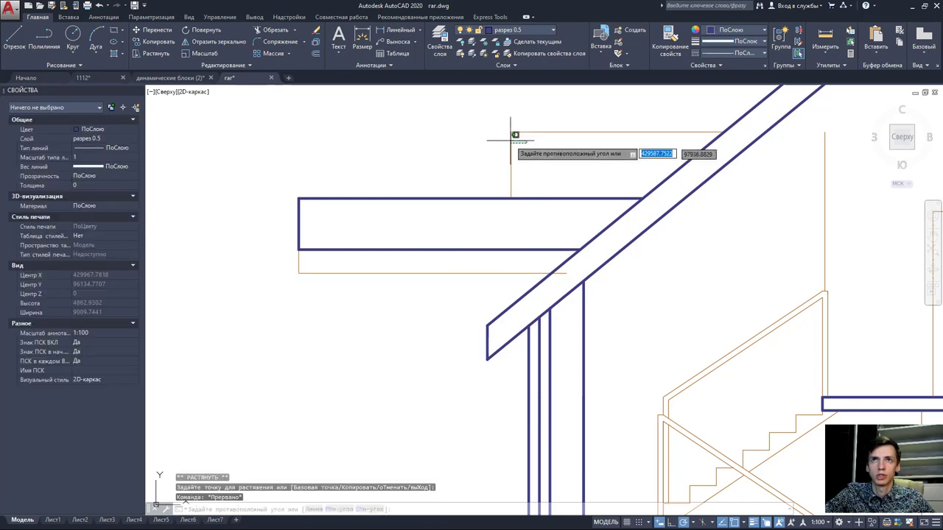
left_click(494, 126)
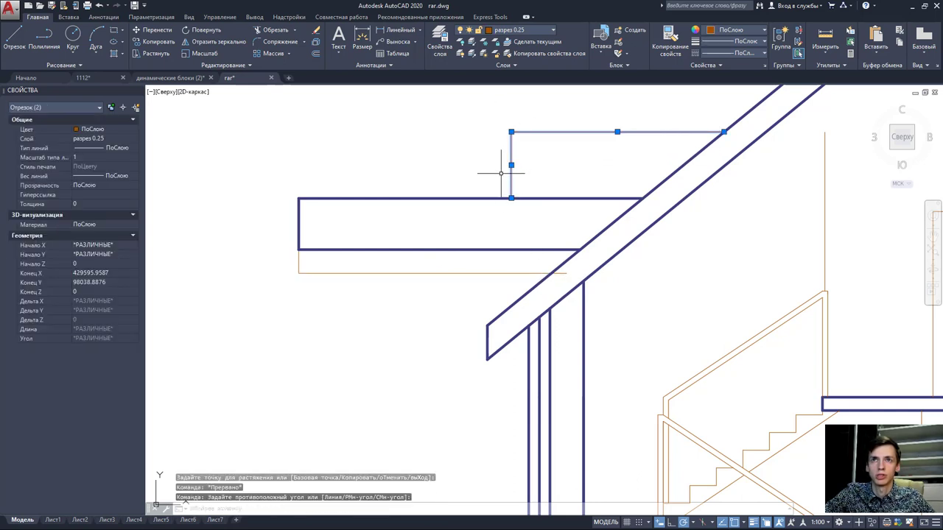
left_click(9, 40)
- Draw a long vertical guide line up past the section's left eave
scroll(210, 136, "down", 3)
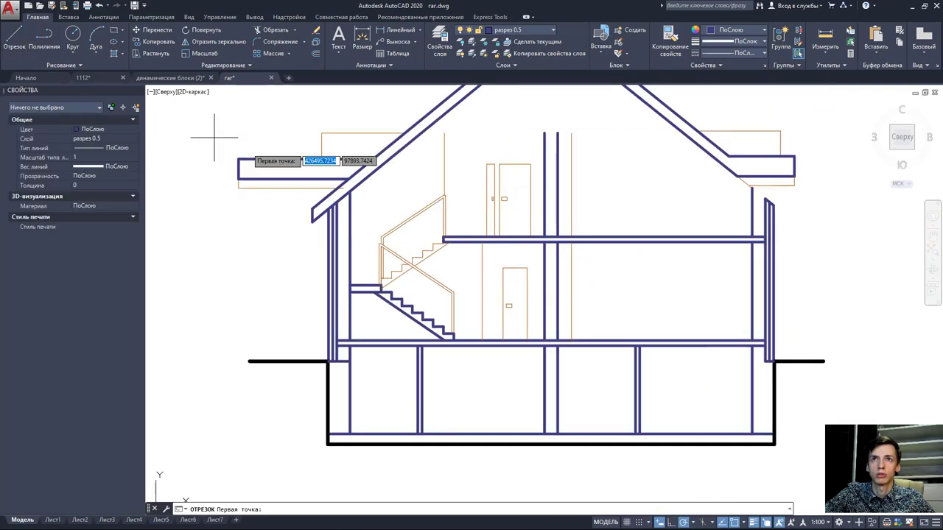
scroll(589, 168, "down", 1)
scroll(705, 219, "down", 2)
middle_click_drag(705, 220, 684, 126)
scroll(606, 236, "down", 2)
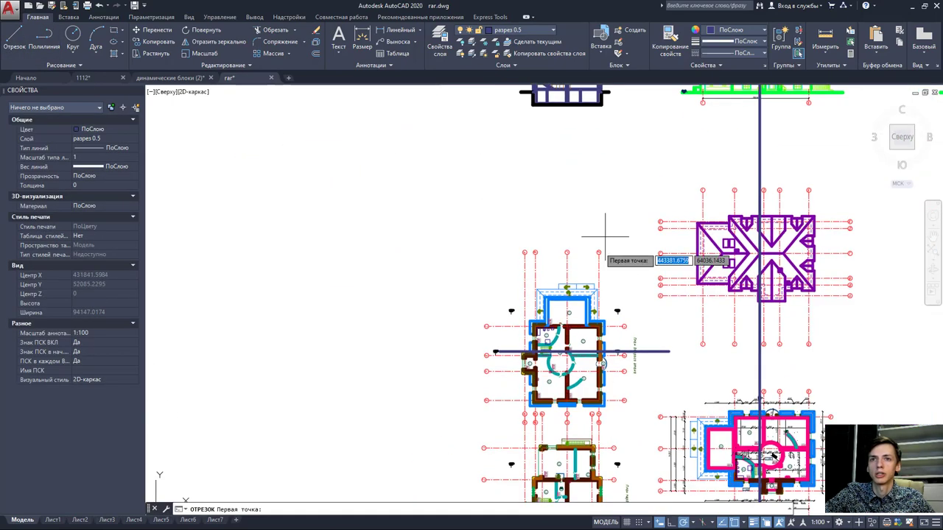
middle_click_drag(606, 235, 585, 114)
mouse_move(559, 412)
middle_mouse_down()
mouse_move(553, 265)
mouse_move(516, 265)
middle_mouse_up()
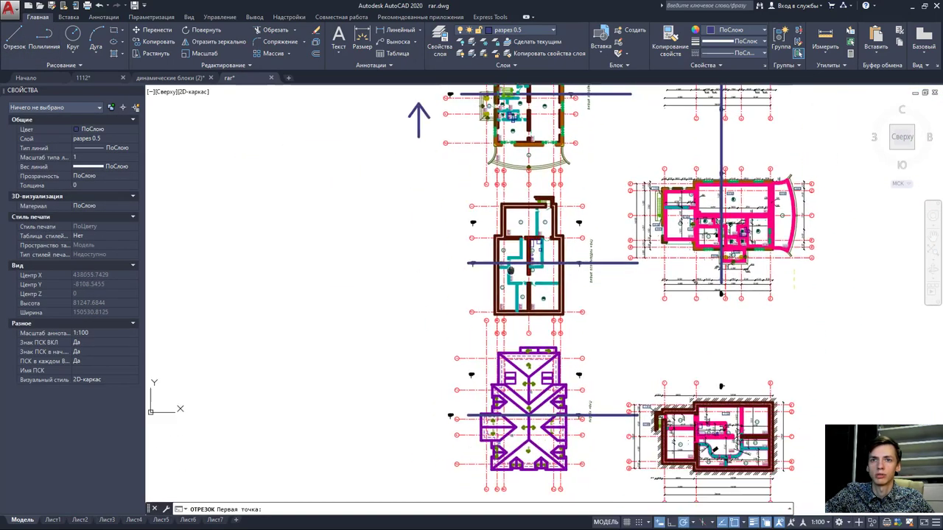
scroll(491, 412, "up", 2)
scroll(491, 412, "up", 3)
scroll(492, 411, "down", 2)
mouse_move(497, 147)
middle_mouse_down()
mouse_move(494, 250)
mouse_move(516, 243)
middle_mouse_up()
scroll(506, 262, "up", 3)
scroll(516, 262, "up", 2)
scroll(512, 269, "down", 2)
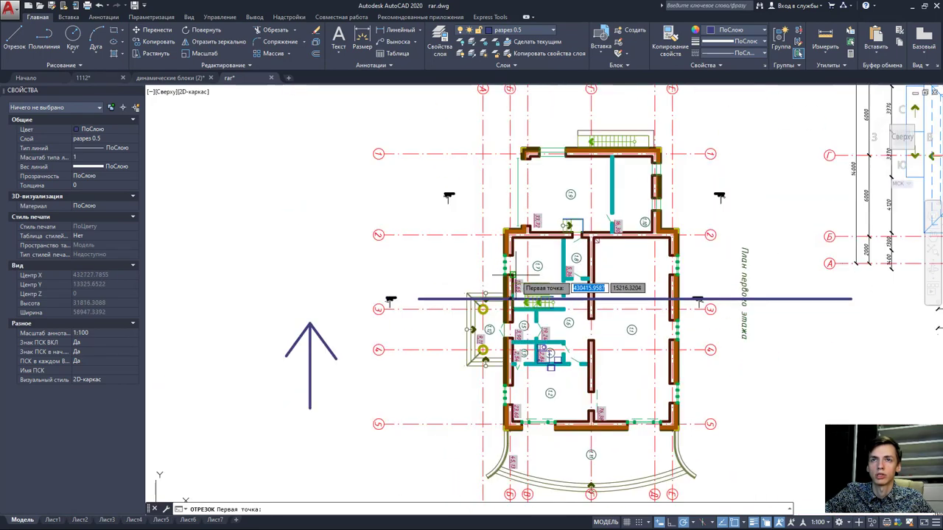
scroll(505, 278, "up", 2)
scroll(503, 274, "up", 2)
scroll(503, 271, "up", 2)
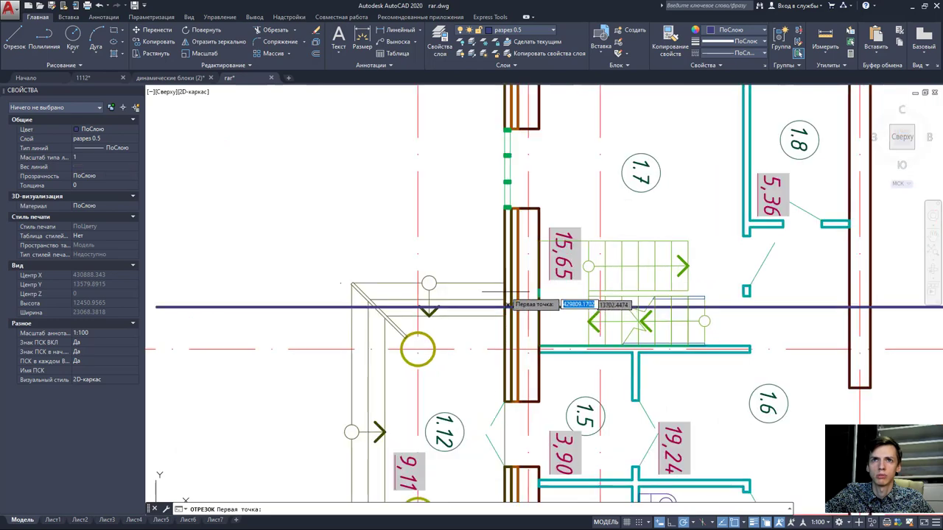
scroll(508, 269, "down", 3)
scroll(508, 280, "down", 2)
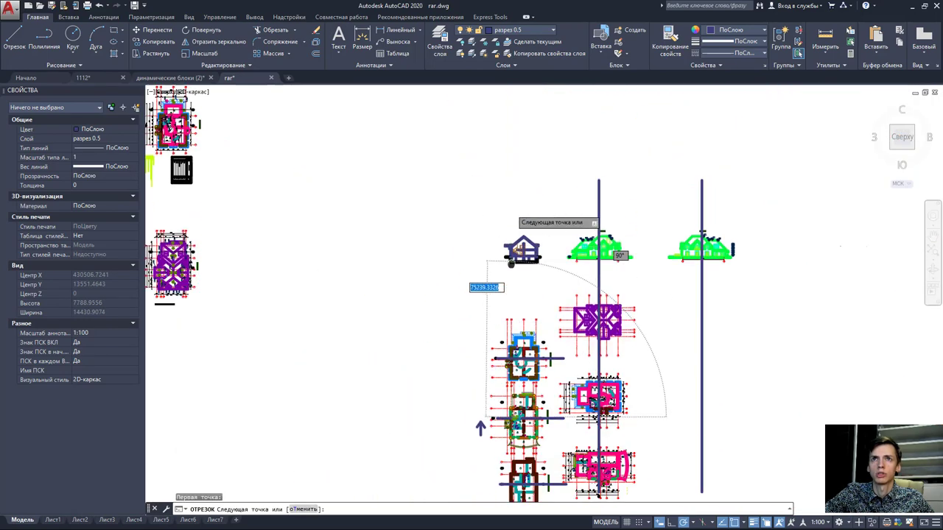
scroll(515, 287, "up", 3)
scroll(481, 294, "up", 2)
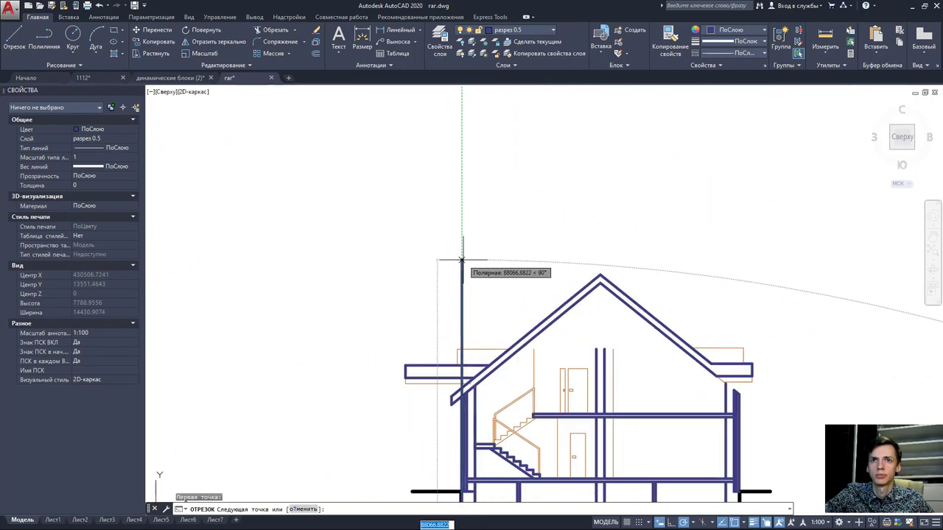
left_click(456, 265)
key("Escape")
- Move the vertical guide onto layer разрез 0.25, then crossing-select the eave lines
scroll(467, 385, "up", 3)
scroll(467, 384, "up", 2)
left_click(446, 372)
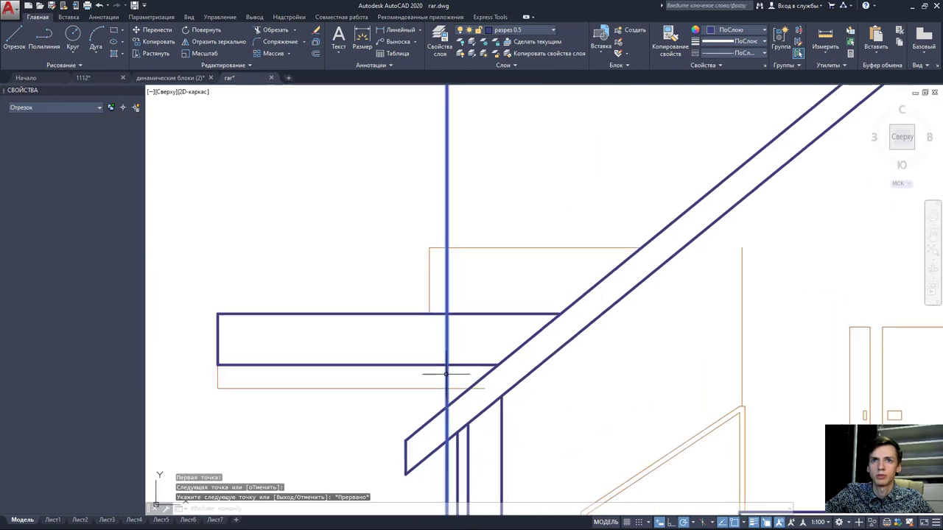
left_click(523, 31)
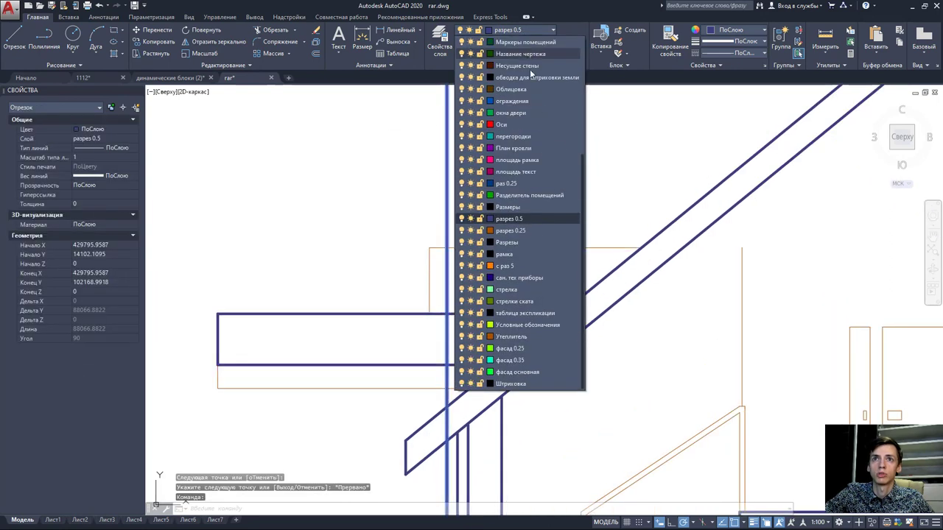
left_click(516, 231)
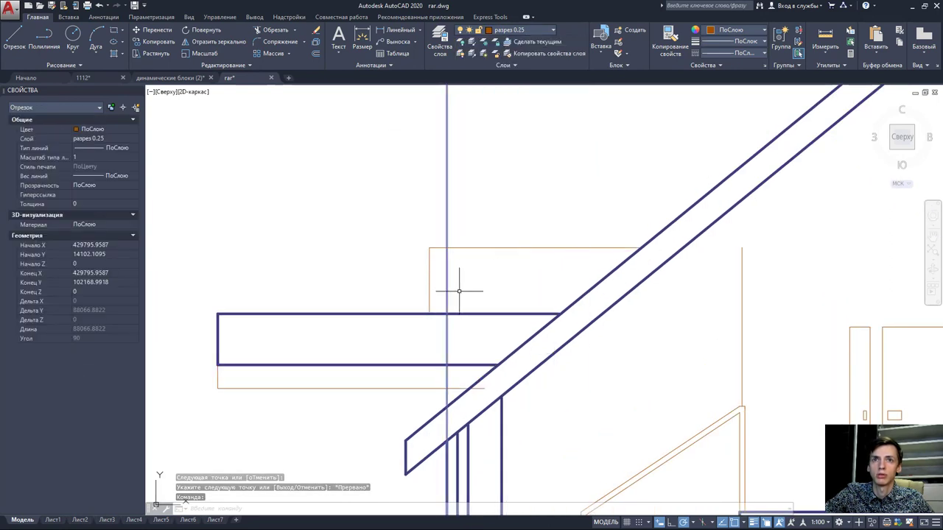
left_click(551, 410)
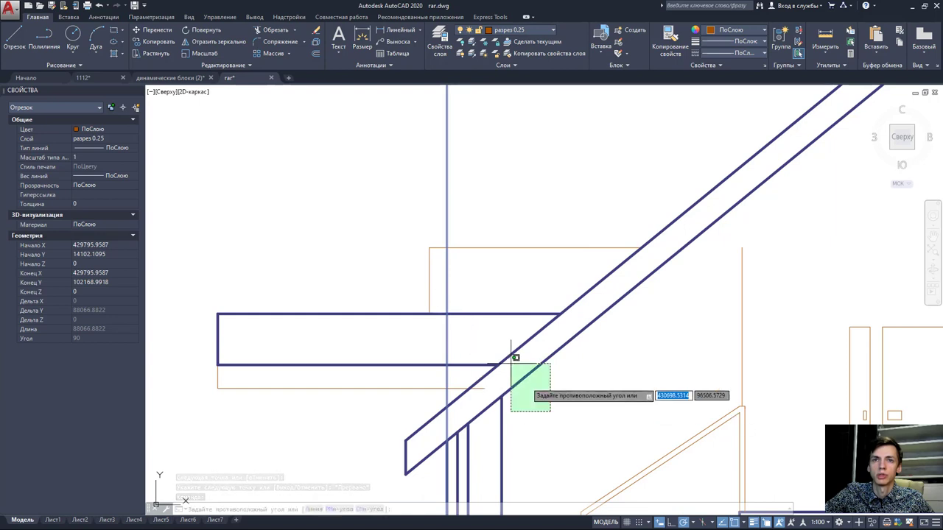
left_click(400, 160)
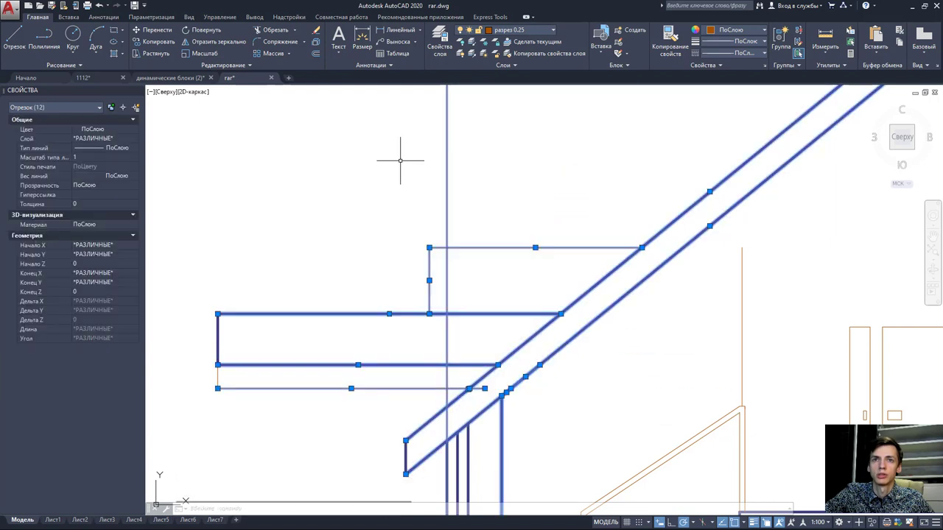
- Trim two short horizontal eave pieces past the guide and delete the guide above the eave
left_click(283, 36)
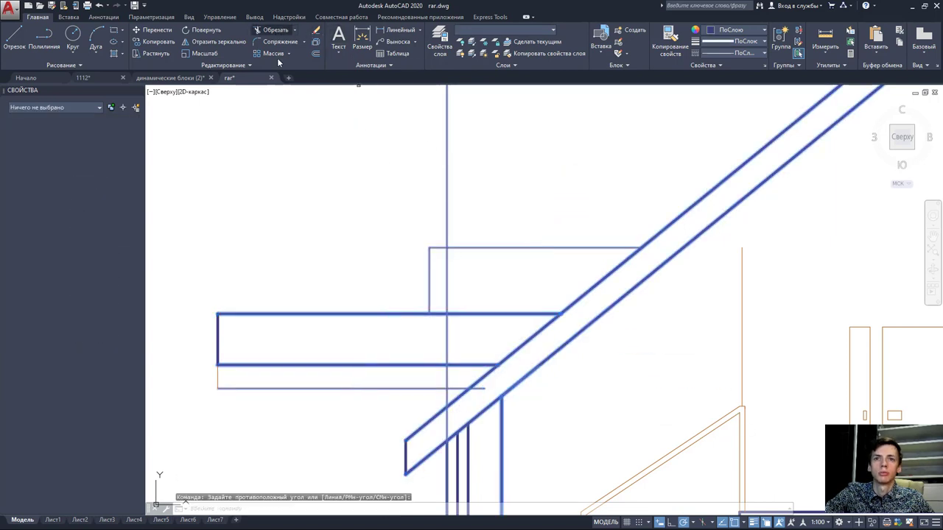
left_click(468, 388)
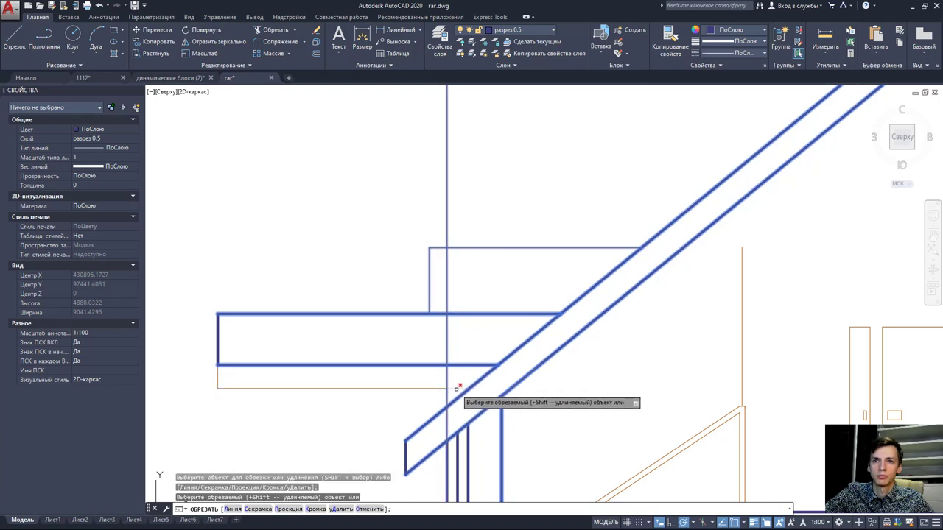
left_click(451, 390)
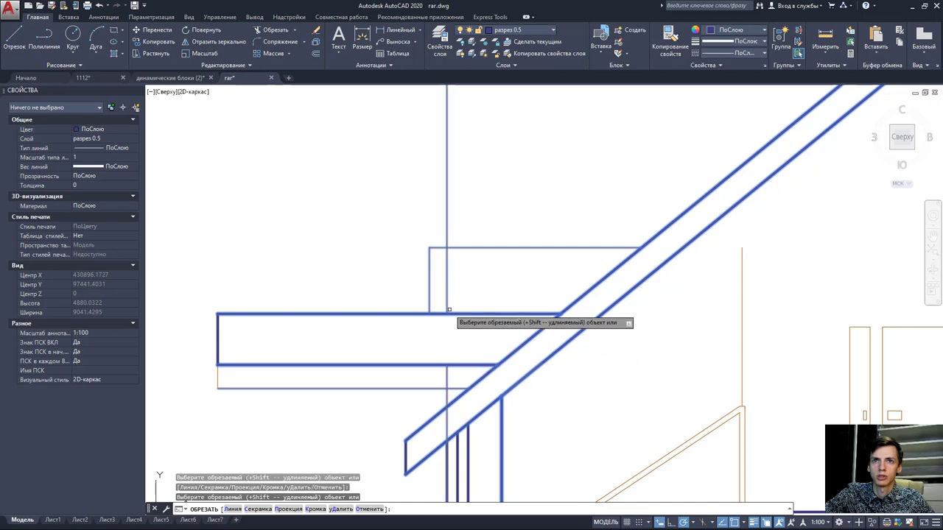
key("Escape")
left_click(453, 199)
left_click(425, 201)
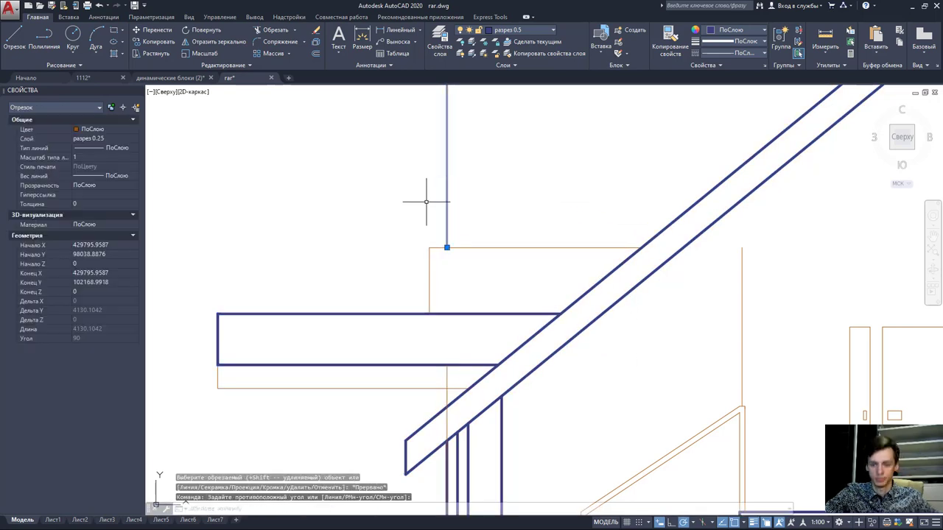
key("Delete")
- Reselect the eave lines and trim one more line at the guide
left_click(389, 263)
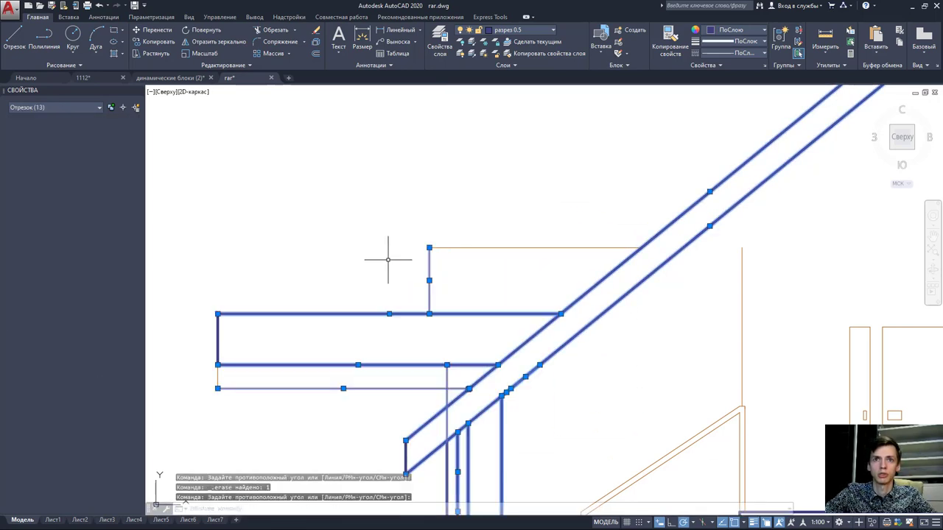
left_click(277, 35)
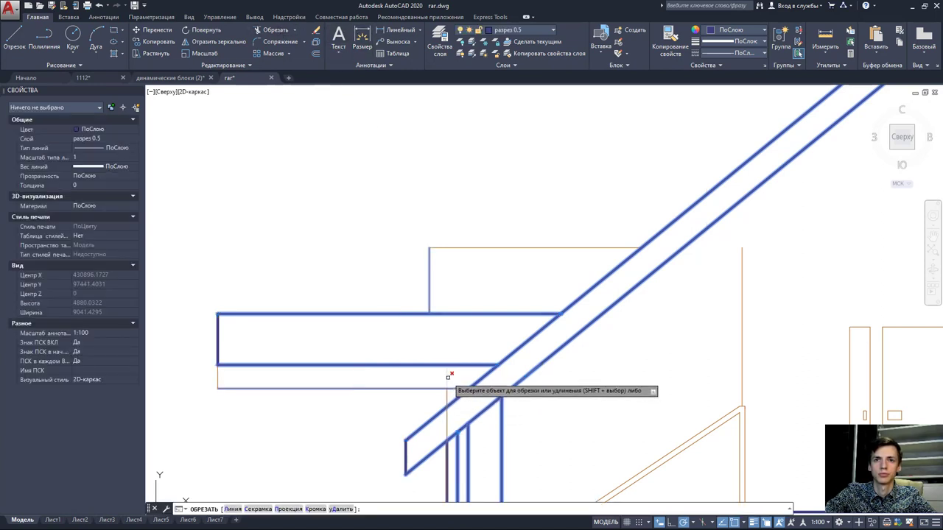
left_click(447, 377)
middle_click_drag(447, 431, 448, 372)
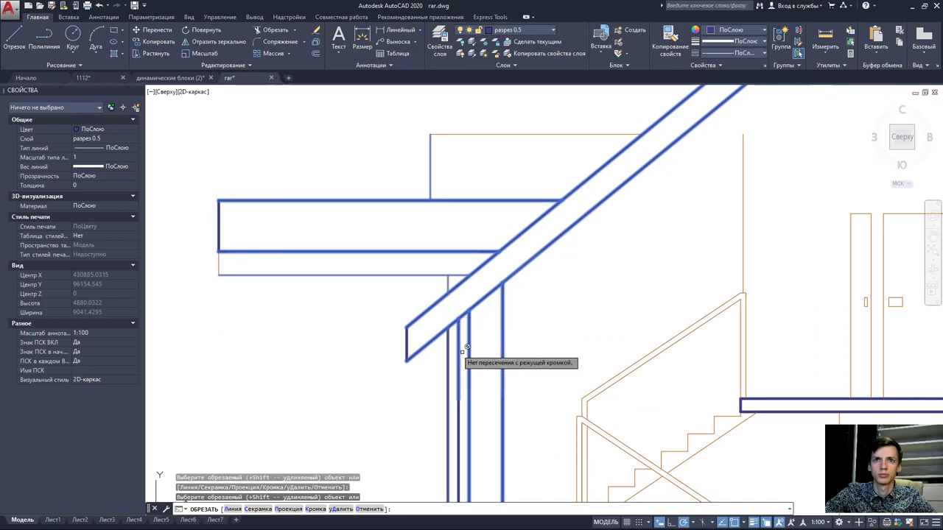
scroll(462, 352, "down", 3)
scroll(456, 383, "down", 2)
key("Escape")
- Delete the long vertical guide line running below the section
left_click(471, 411)
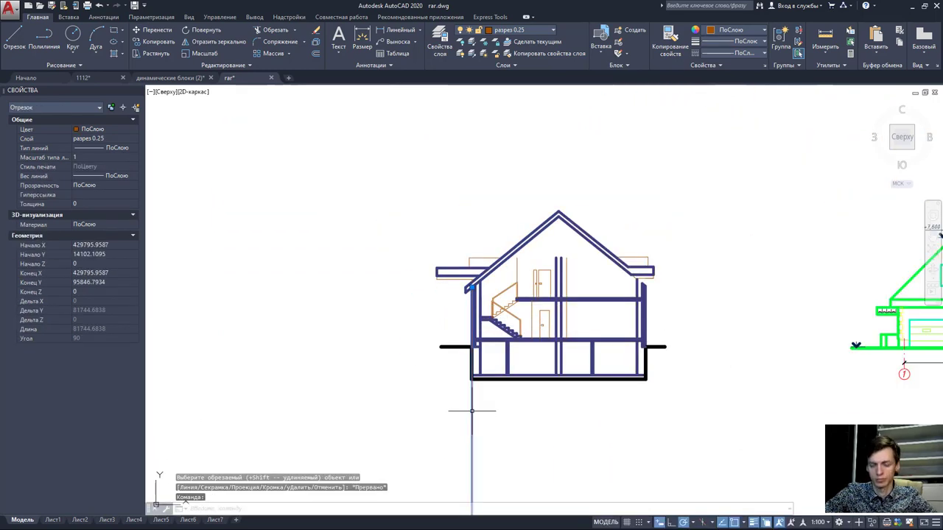
key("Delete")
scroll(457, 309, "up", 3)
scroll(441, 249, "up", 3)
scroll(480, 268, "up", 2)
scroll(458, 257, "up", 2)
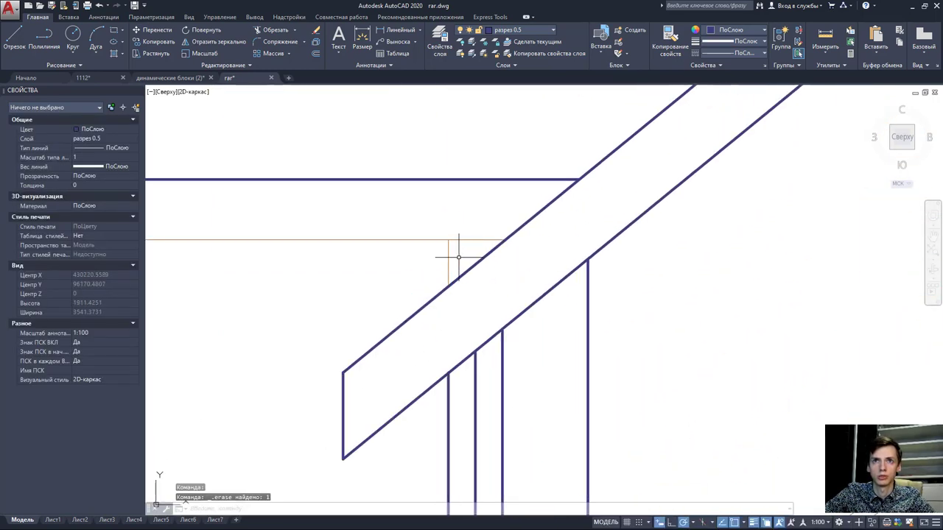
- Select the short orange vertical line at the eave and review the floor and roof plans
left_click(458, 257)
left_click(445, 260)
scroll(445, 256, "down", 3)
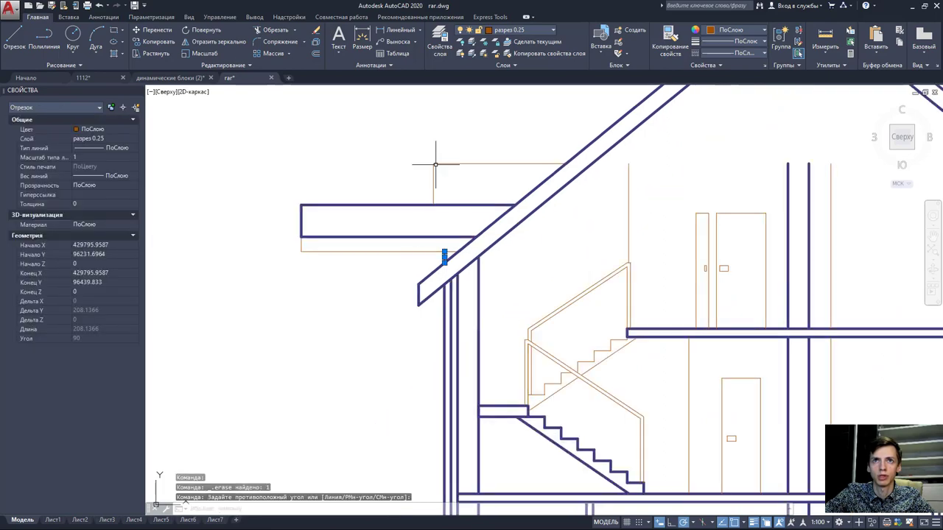
scroll(428, 184, "down", 3)
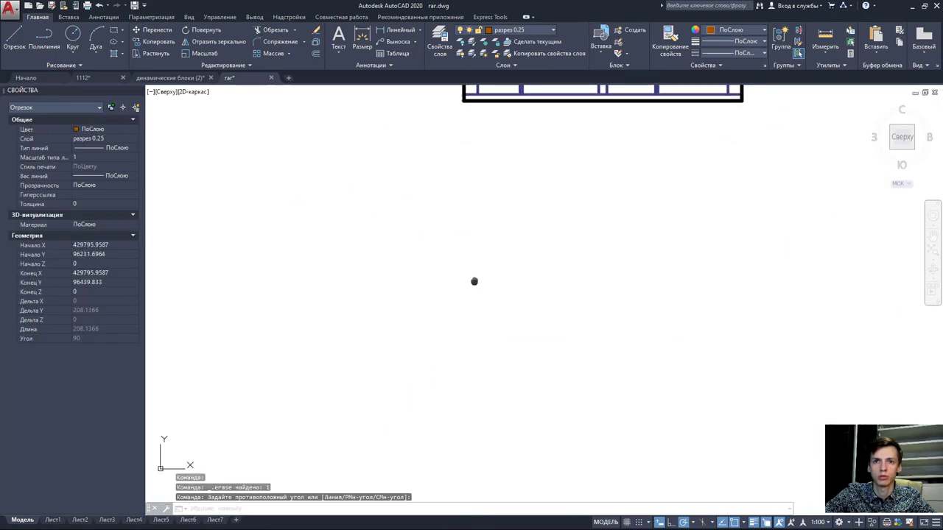
scroll(476, 280, "down", 4)
scroll(488, 216, "up", 2)
middle_click_drag(458, 416, 441, 96)
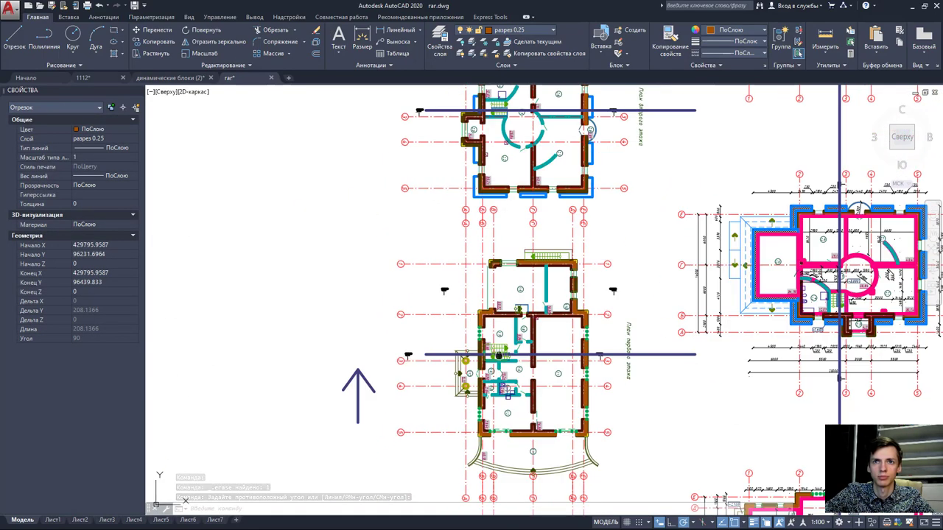
middle_click_drag(361, 383, 398, 74)
scroll(514, 306, "up", 4)
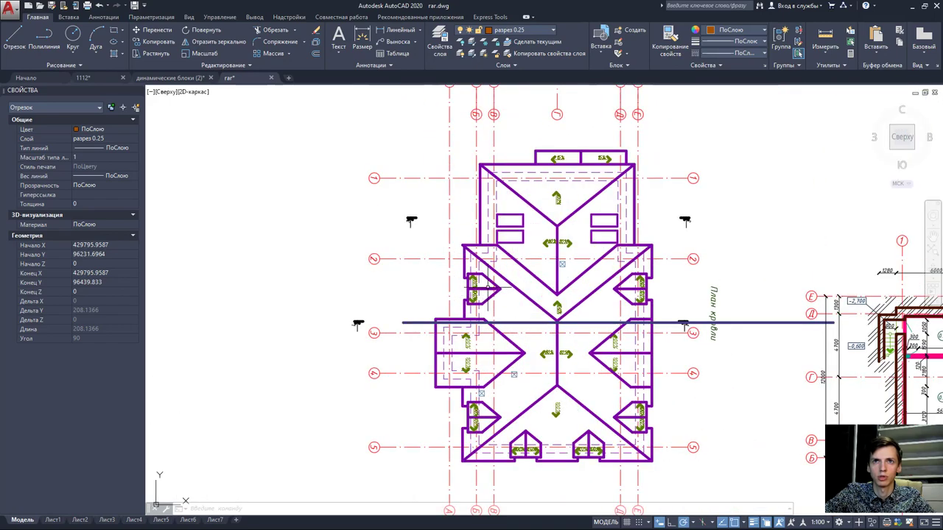
scroll(482, 272, "down", 3)
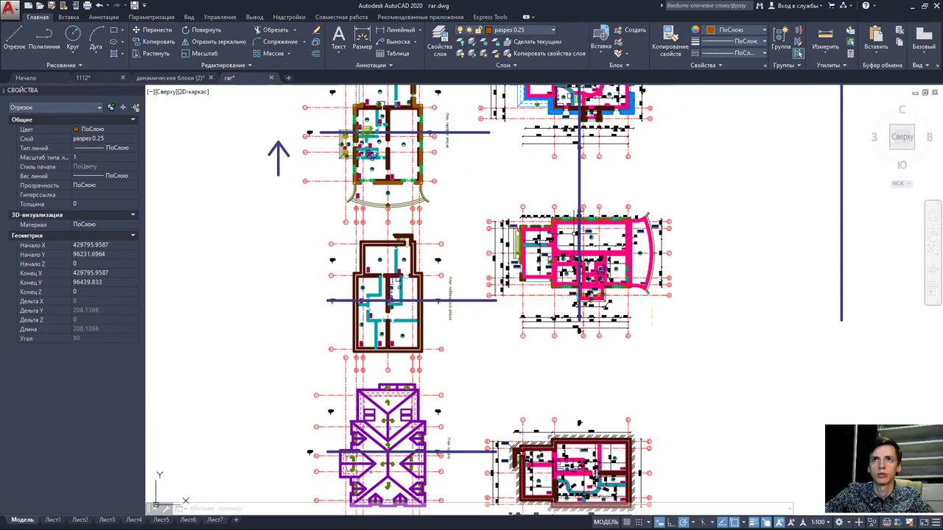
middle_click_drag(573, 216, 600, 244)
scroll(582, 405, "down", 3)
scroll(536, 237, "up", 3)
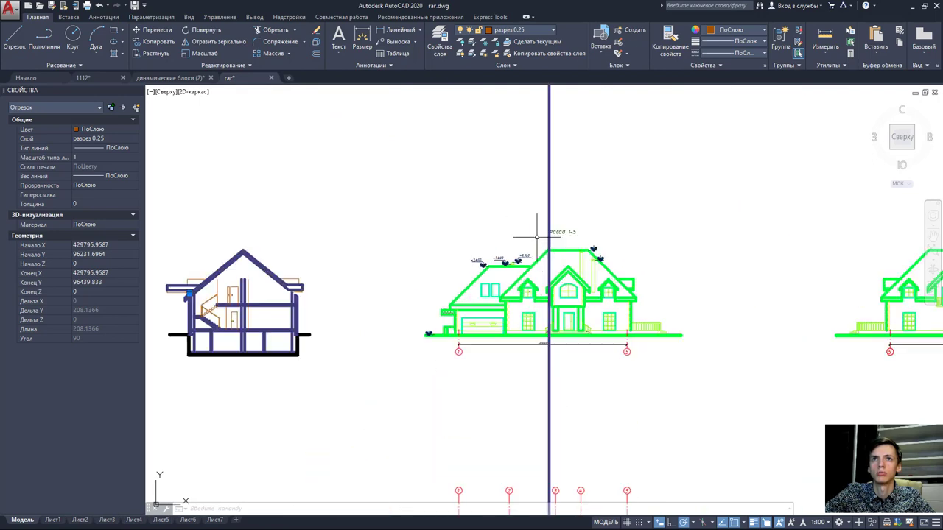
scroll(536, 287, "up", 5)
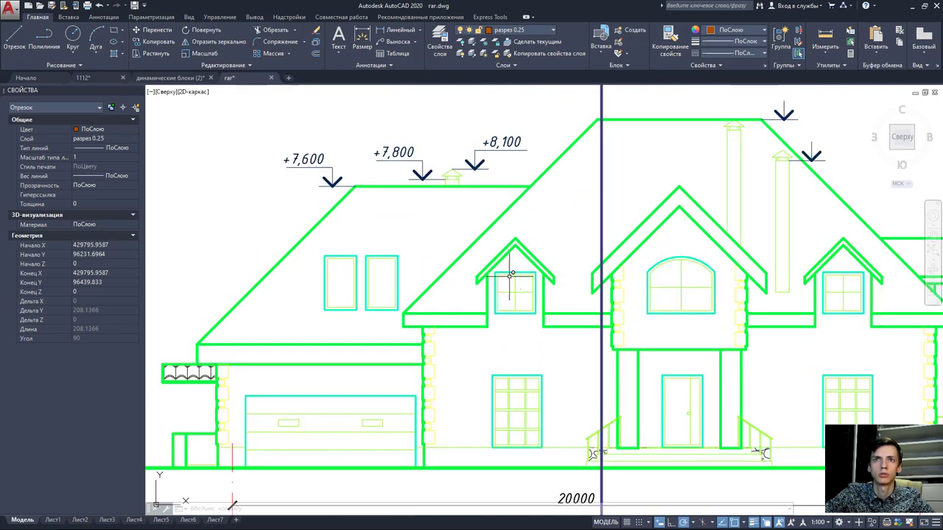
scroll(561, 326, "down", 5)
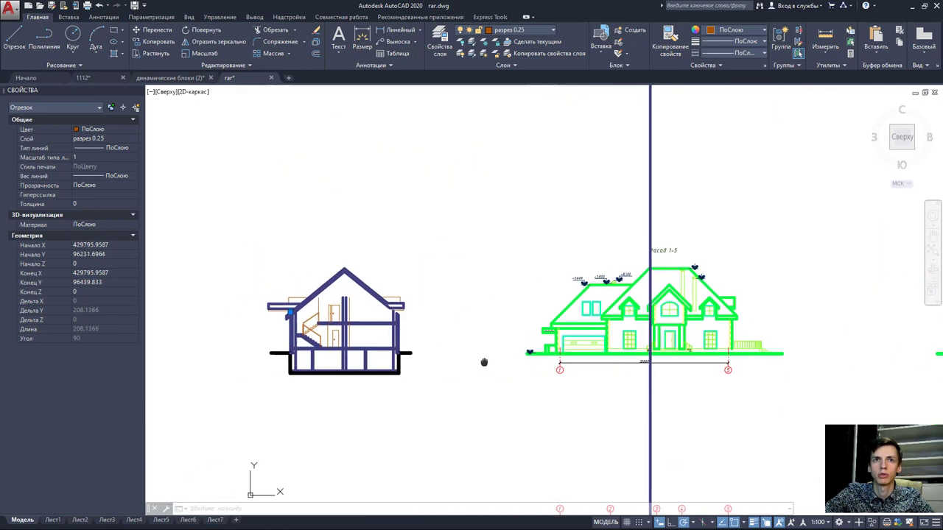
- Return to the section's left eave, clear the selection, and view the whole section
middle_click_drag(484, 361, 663, 351)
scroll(442, 272, "up", 6)
scroll(424, 289, "up", 2)
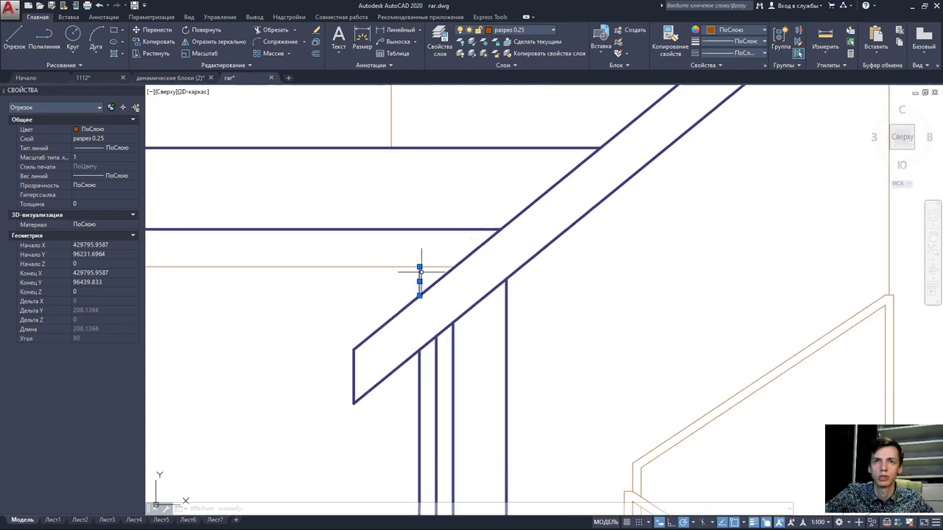
left_click(413, 269)
key("Escape")
scroll(399, 266, "down", 2)
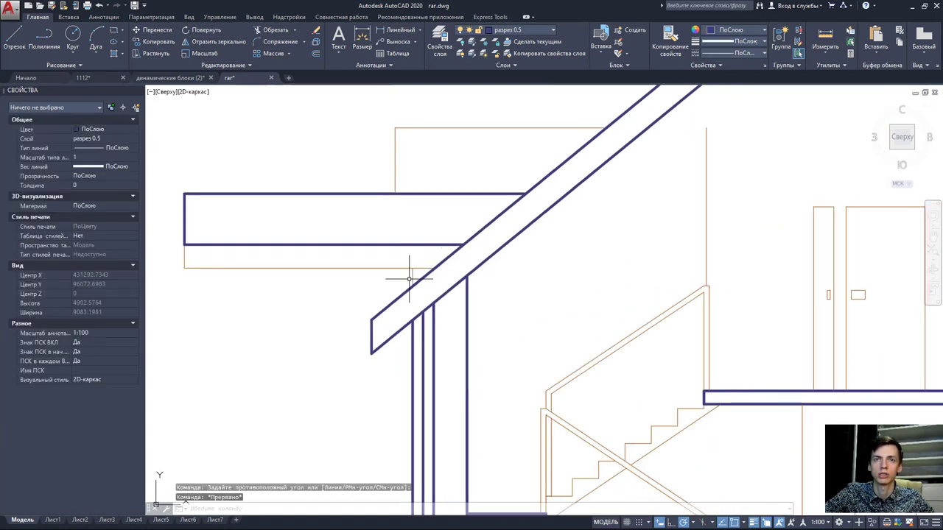
scroll(412, 251, "down", 2)
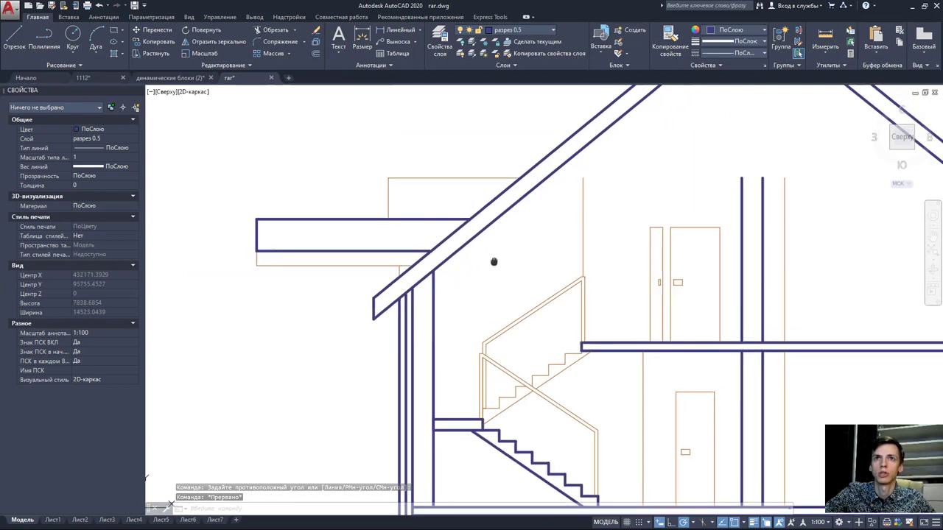
scroll(491, 263, "down", 2)
mouse_move(524, 273)
middle_mouse_down()
mouse_move(494, 281)
mouse_move(476, 257)
middle_mouse_up()
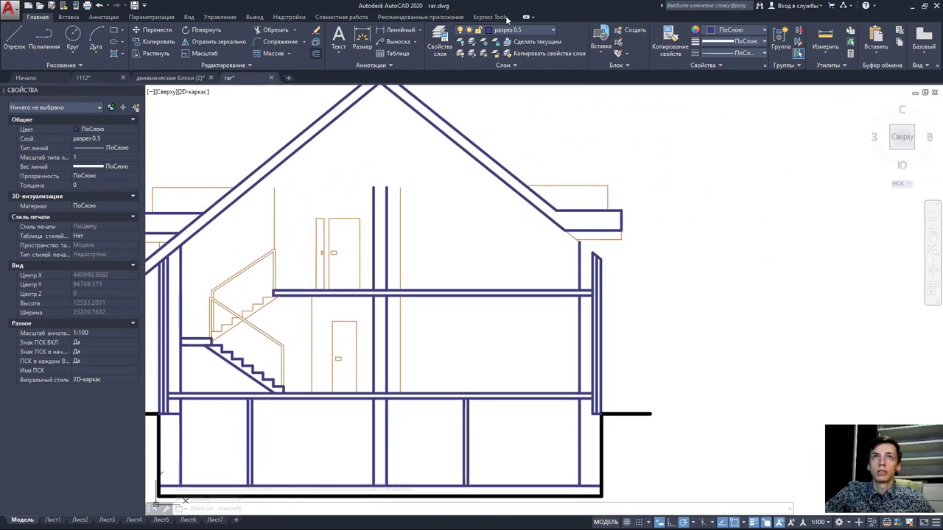
- Begin a guide line from the green facade, then cancel the attempt
left_click(14, 37)
scroll(526, 189, "down", 2)
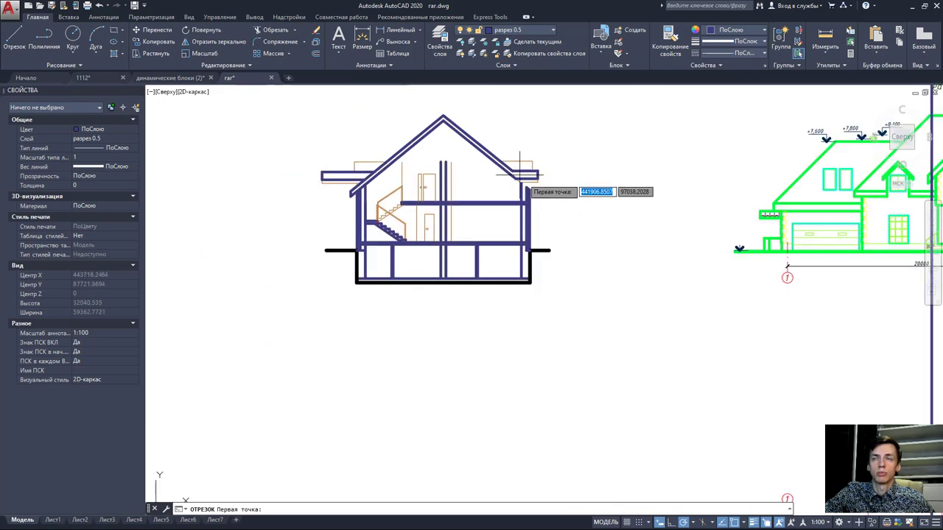
mouse_move(884, 198)
middle_mouse_down()
mouse_move(697, 244)
mouse_move(464, 251)
middle_mouse_up()
scroll(515, 250, "down", 2)
scroll(685, 246, "up", 3)
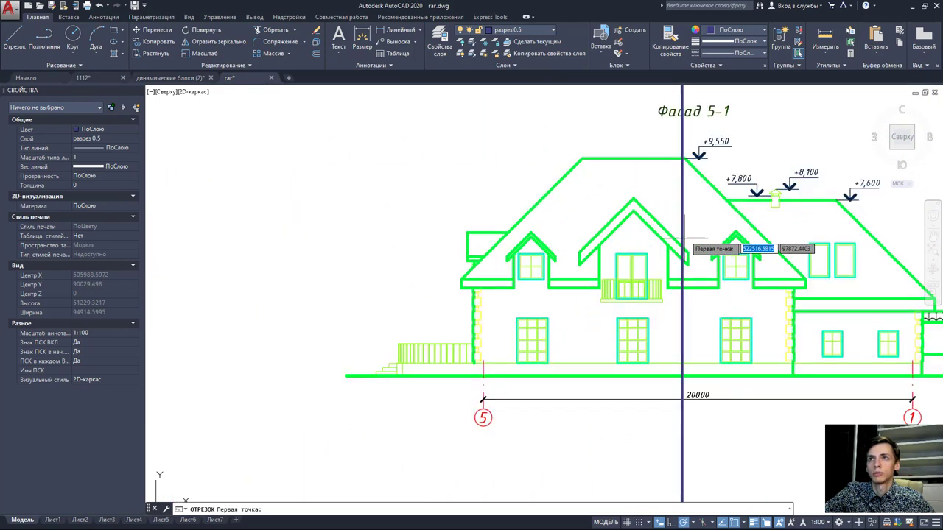
left_click(693, 289)
scroll(692, 289, "down", 3)
middle_click_drag(221, 272, 505, 263)
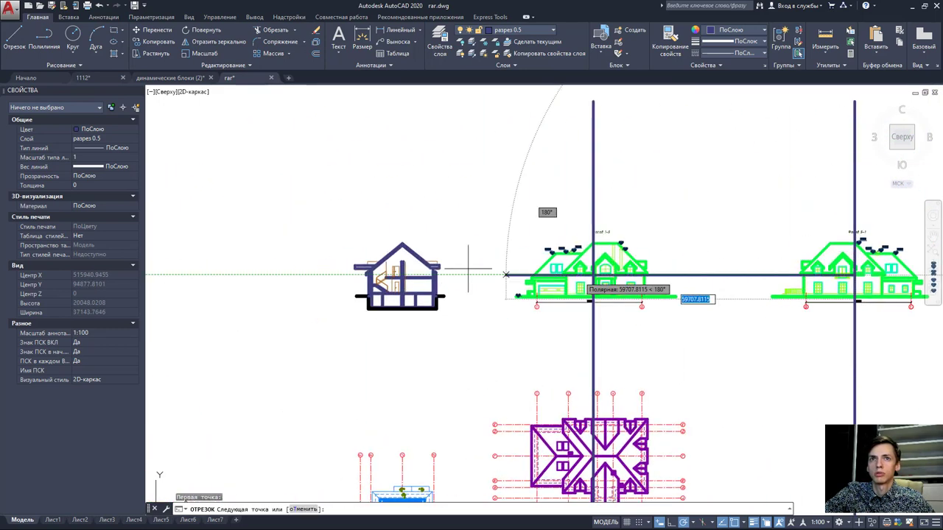
scroll(418, 276, "up", 3)
key("Escape")
- Draw a horizontal guide line from the facade's eave level across to the section wall
middle_click_drag(917, 267, 634, 263)
scroll(631, 266, "up", 5)
key("space")
left_click(684, 270)
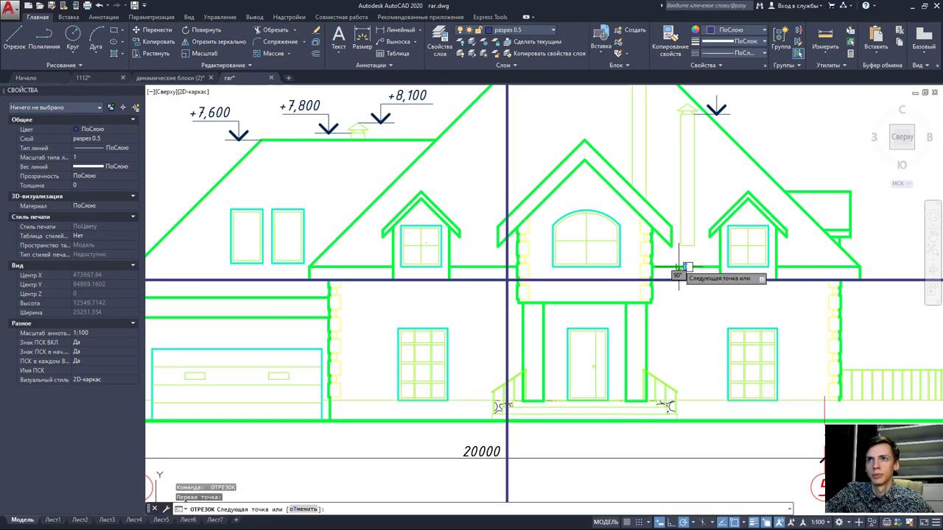
scroll(580, 279, "down", 5)
middle_click_drag(443, 283, 526, 291)
scroll(427, 298, "up", 4)
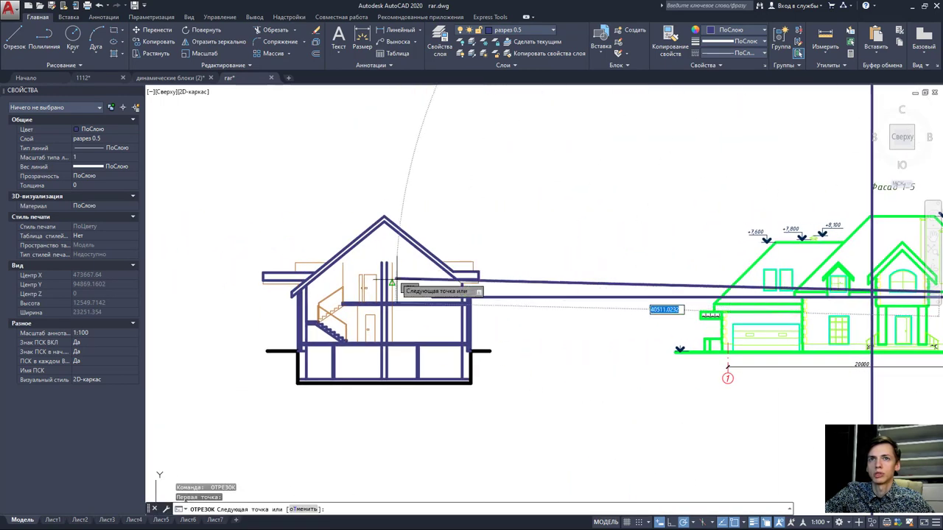
scroll(433, 307, "up", 1)
left_click(432, 302)
key("Escape")
- Pan between the facade and the section to check the section's roof eave and wall
scroll(643, 296, "up", 3)
scroll(648, 265, "down", 3)
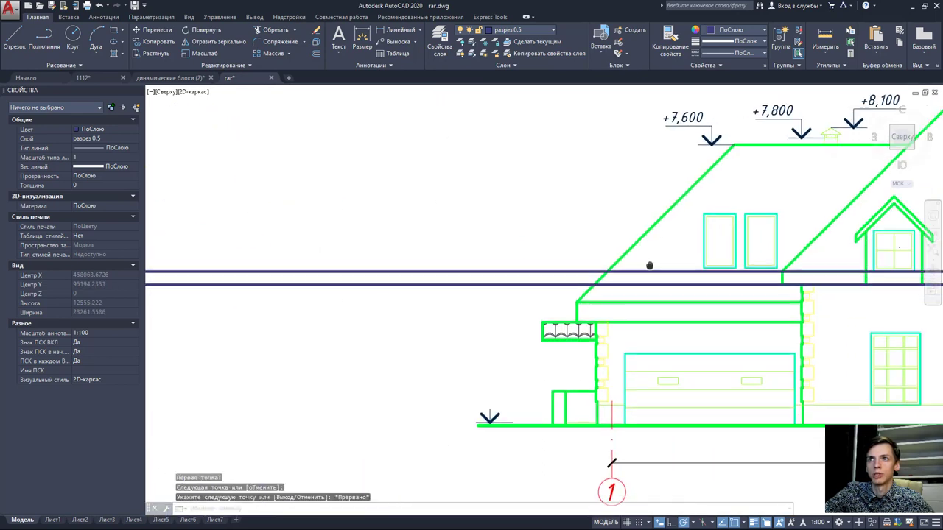
middle_click_drag(648, 265, 329, 270)
scroll(347, 258, "down", 5)
scroll(448, 267, "up", 3)
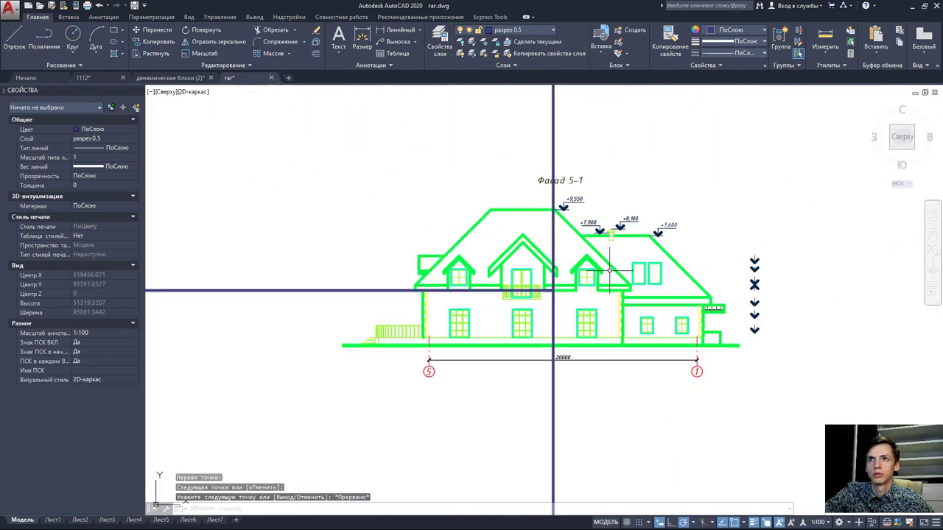
scroll(551, 274, "up", 3)
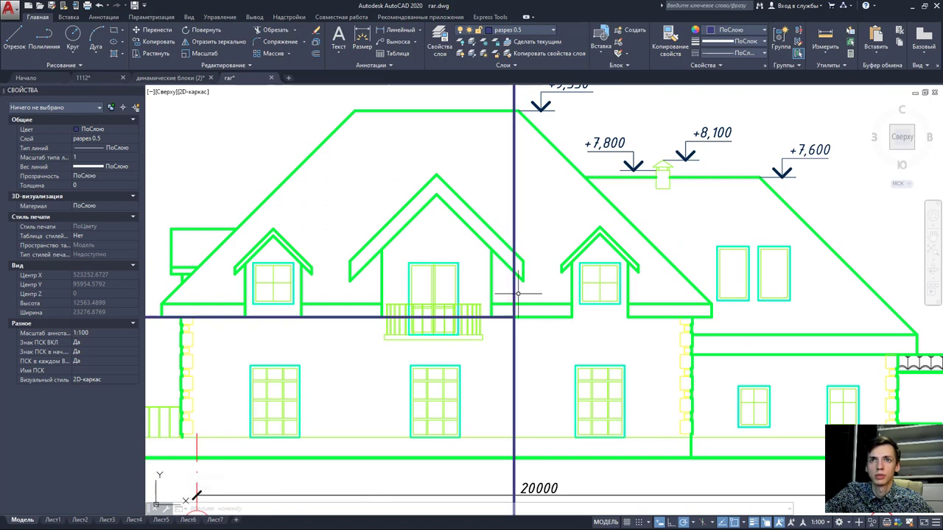
scroll(508, 291, "down", 4)
middle_click_drag(665, 316, 883, 316)
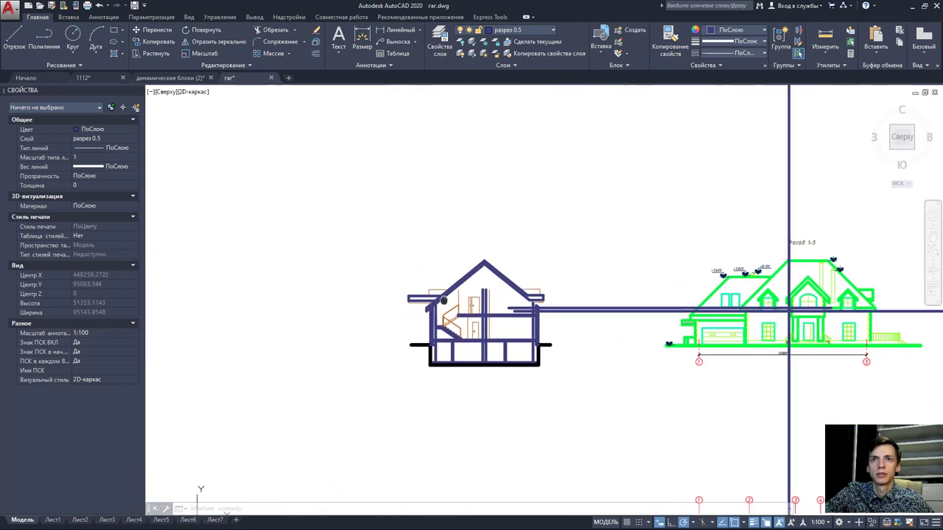
scroll(560, 324, "up", 4)
scroll(559, 324, "up", 4)
middle_click_drag(595, 301, 547, 273)
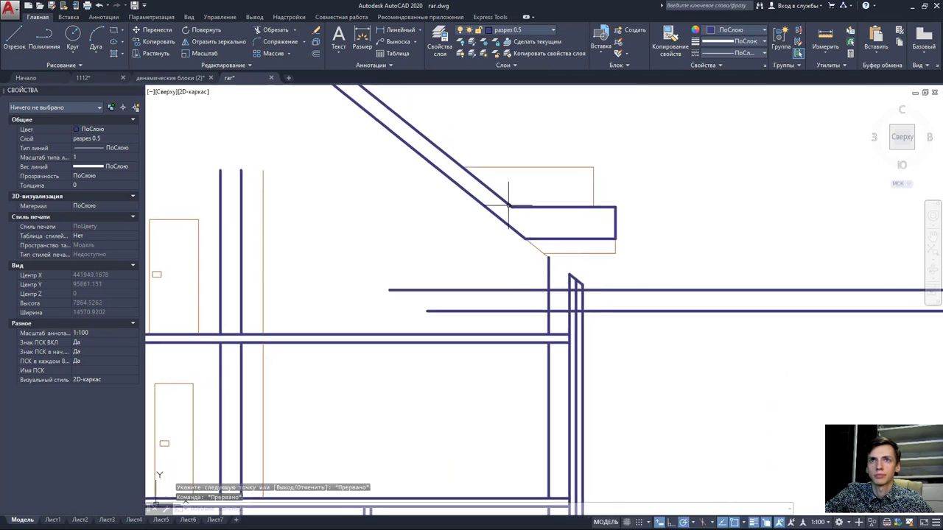
scroll(445, 214, "down", 2)
- Stretch the outer and inner roof slope lines down to the eave guide-line intersection
left_click(26, 47)
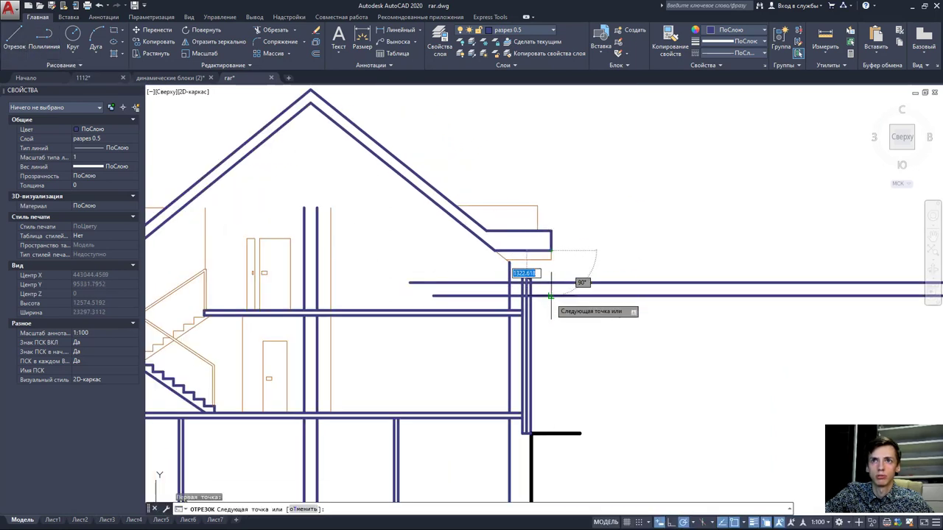
key("Escape")
scroll(506, 259, "up", 2)
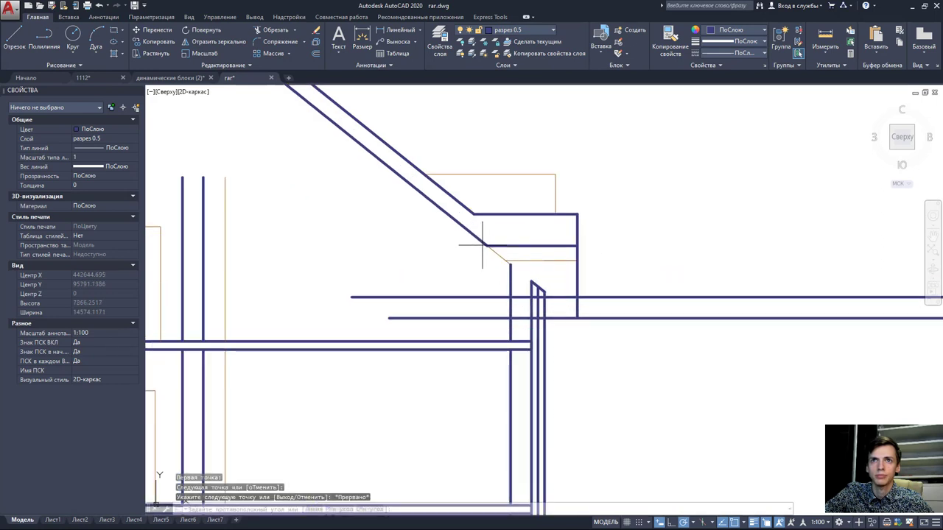
left_click(484, 243)
left_click(487, 245)
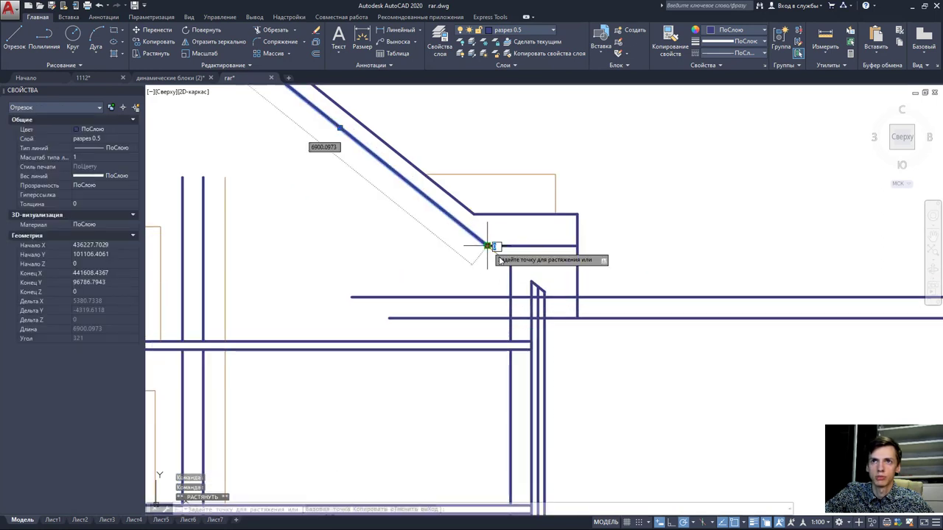
left_click(577, 317)
key("Escape")
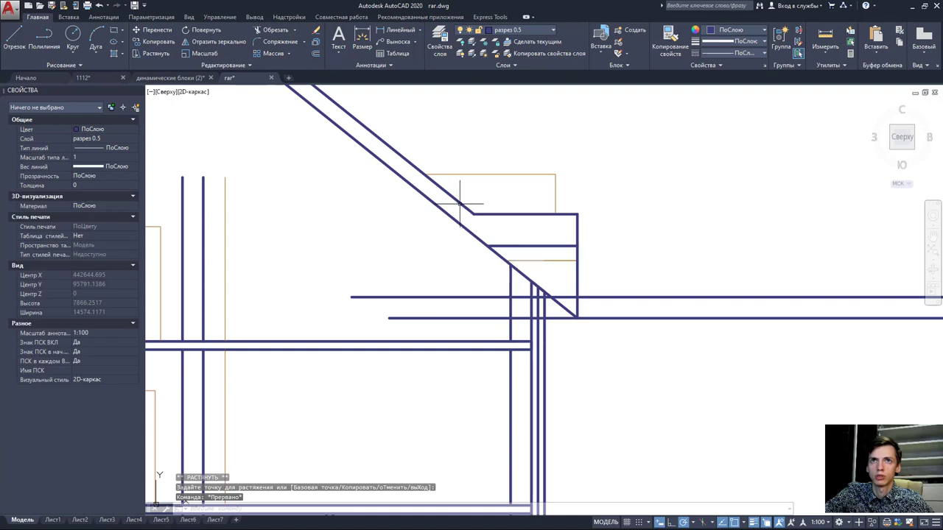
left_click(459, 204)
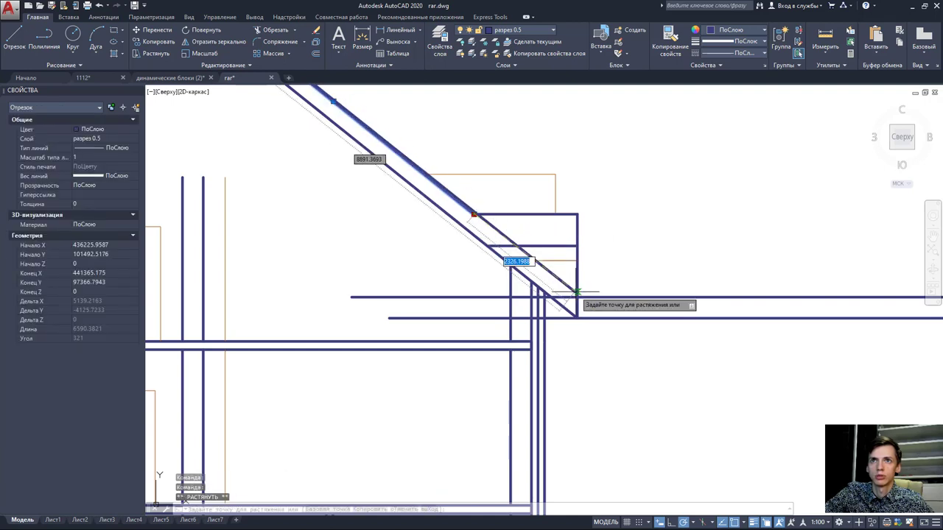
left_click(577, 315)
key("Escape")
- Window-select the lines around the right eave corner to inspect them, then clear the selection
left_click(633, 377)
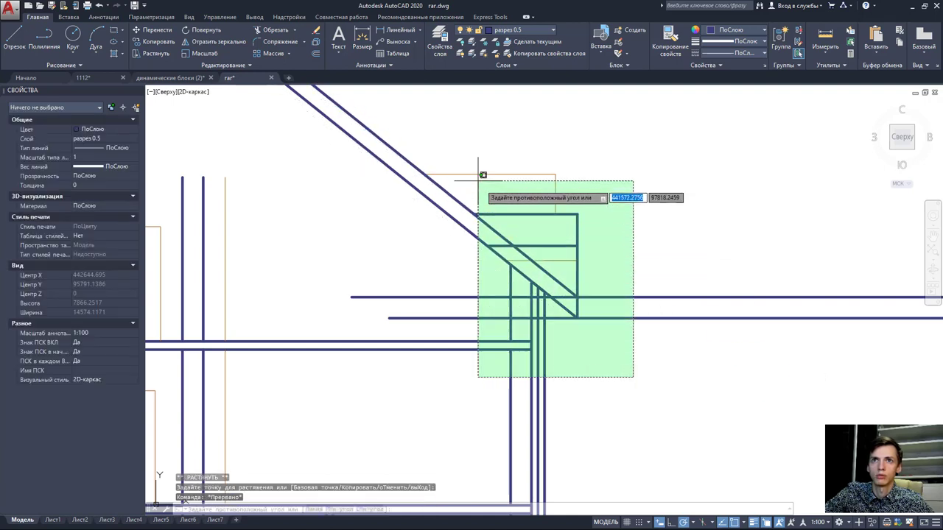
left_click(482, 172)
scroll(543, 279, "up", 3)
scroll(583, 273, "up", 2)
scroll(583, 273, "down", 3)
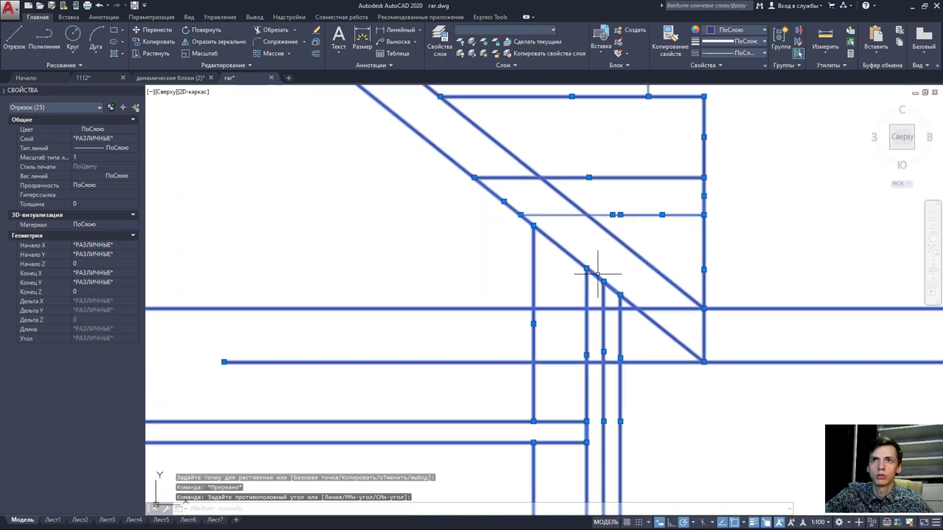
scroll(587, 269, "down", 2)
middle_click_drag(571, 242, 553, 270)
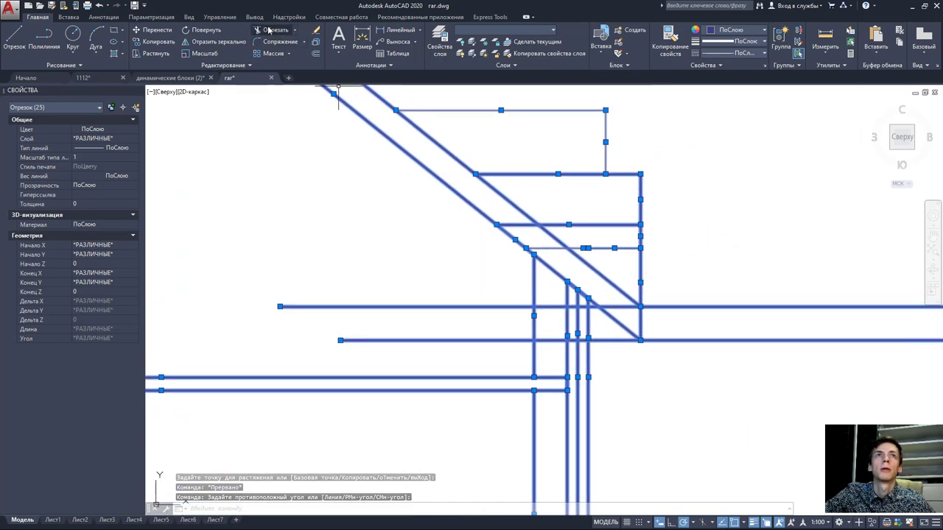
key("Escape")
- Trim (TR) the short segment crossing the roof slope at the eave corner
type("tr")
key("Return")
scroll(563, 247, "down", 1)
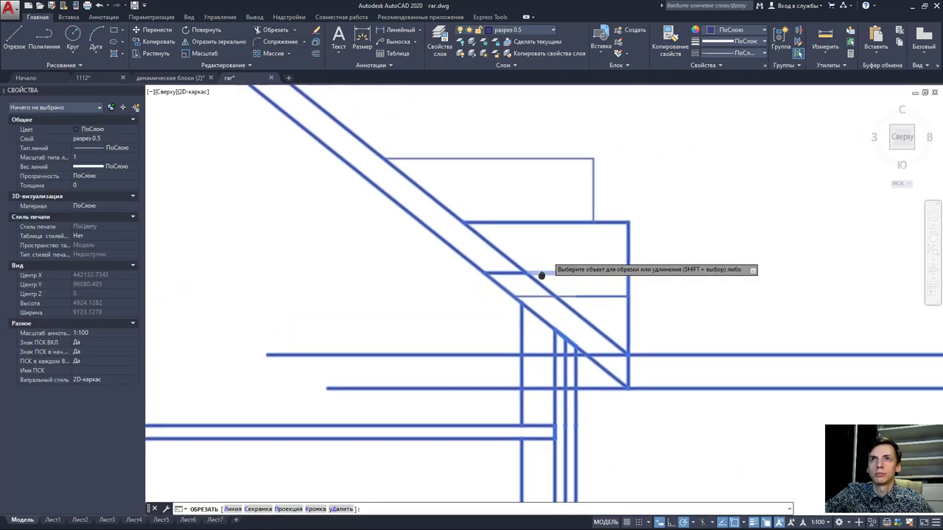
scroll(540, 270, "down", 1)
left_click(524, 268)
scroll(558, 289, "up", 2)
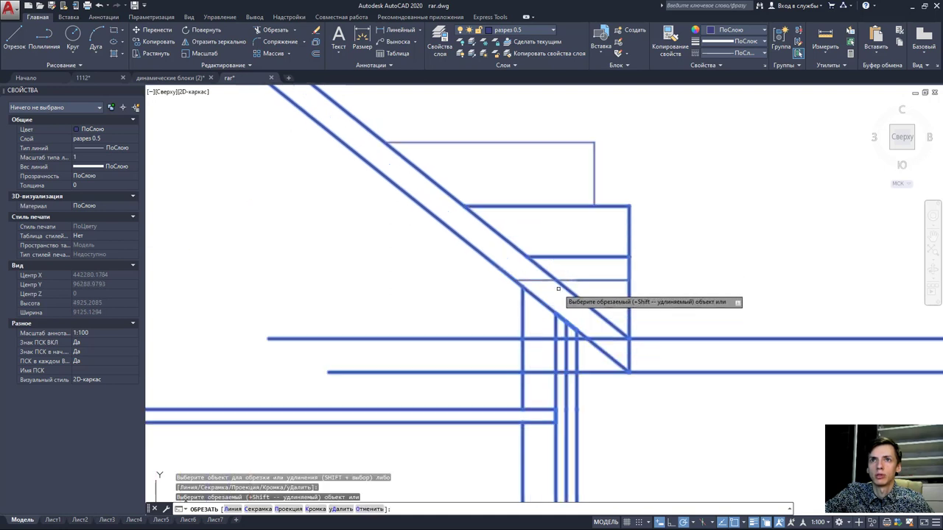
middle_click_drag(558, 296, 500, 241)
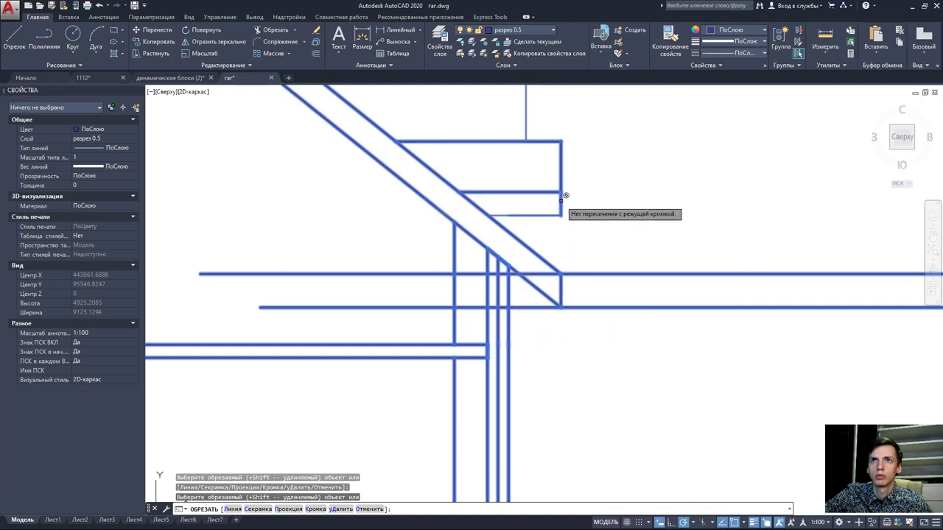
key("Down")
key("Escape")
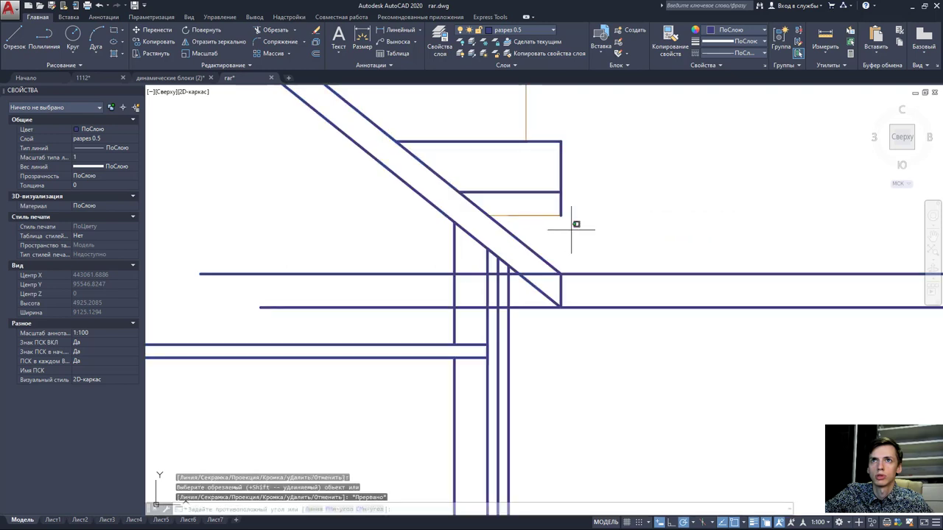
- Delete the short vertical stub beside the eave, picked from the overlapping lines
left_click(561, 214)
key("Escape")
left_click(562, 212)
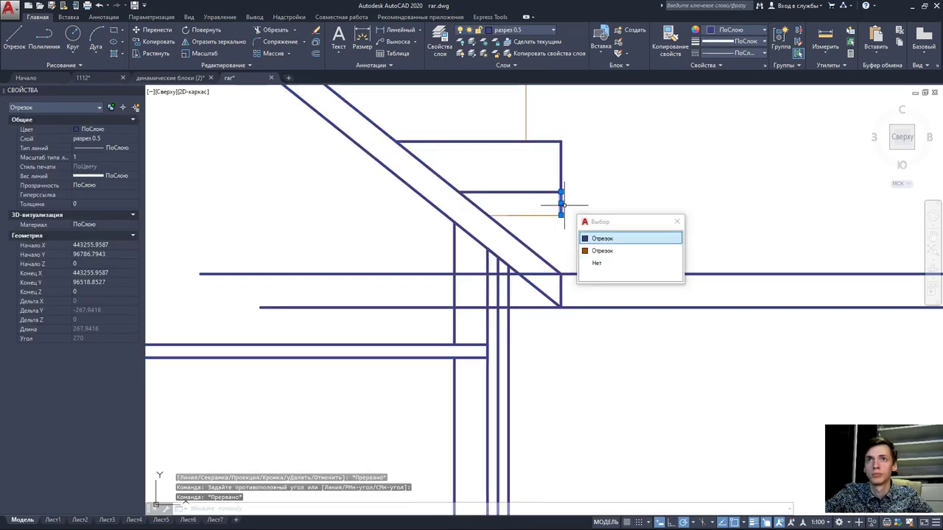
left_click(583, 237)
key("Delete")
- Delete the two long horizontal eave guide lines, leaving the green facade in view
middle_click_drag(579, 217, 603, 260)
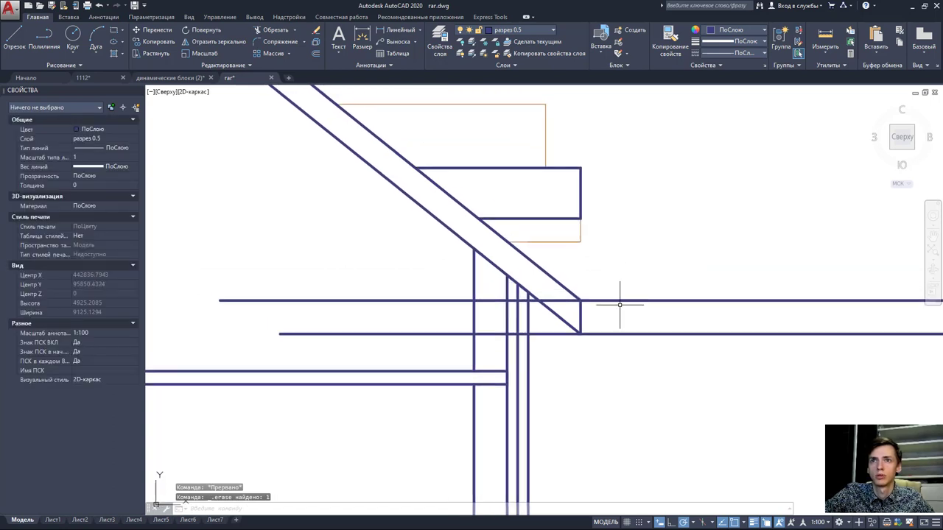
left_click(601, 278)
key("Delete")
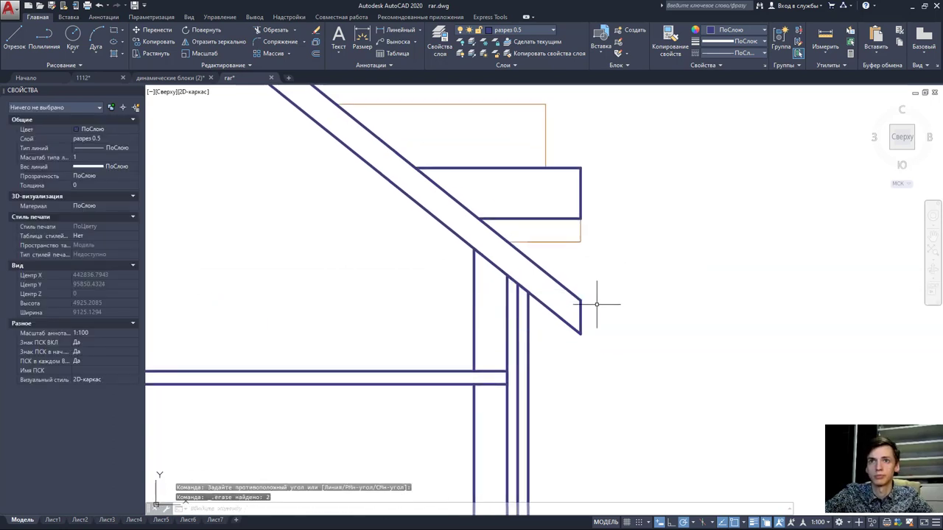
scroll(590, 298, "down", 2)
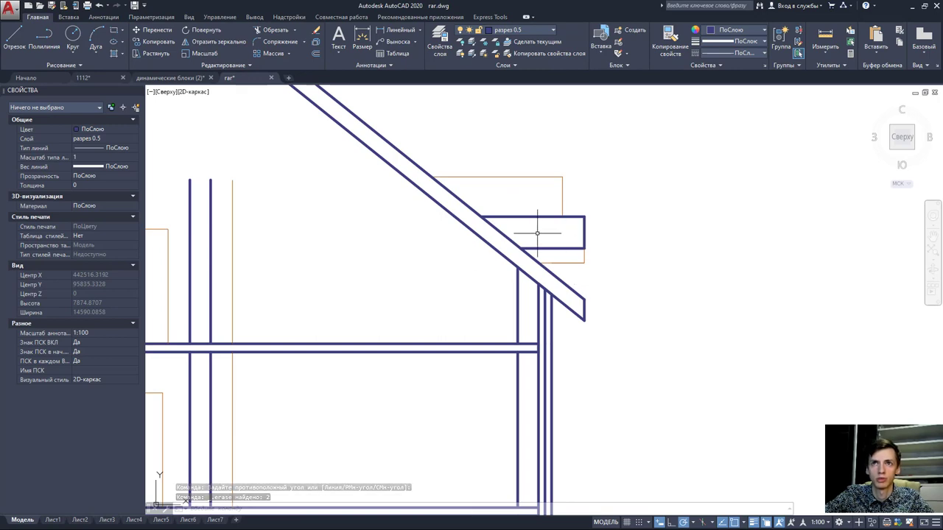
scroll(539, 224, "down", 5)
middle_click_drag(663, 295, 442, 294)
- Pan from the green facade to the purple section and zoom in on its right roof eave
scroll(532, 277, "up", 3)
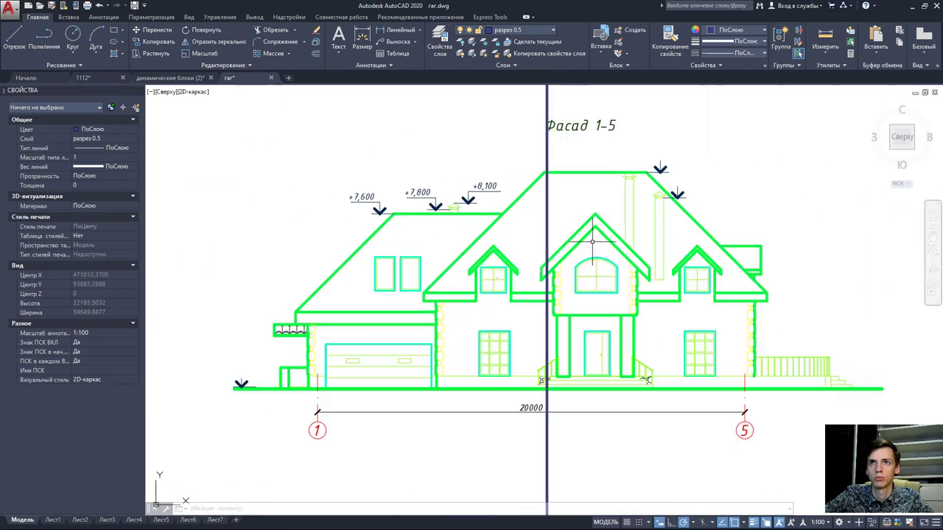
scroll(532, 278, "up", 3)
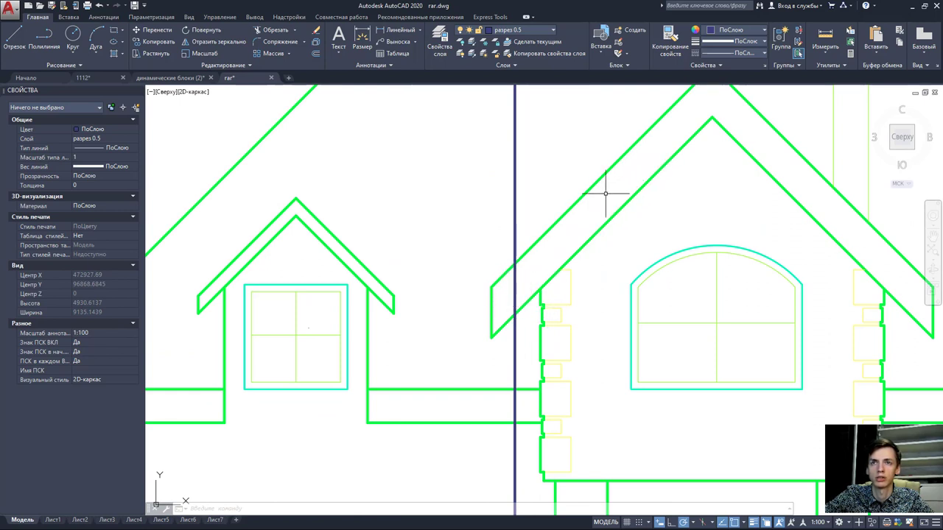
scroll(512, 286, "down", 3)
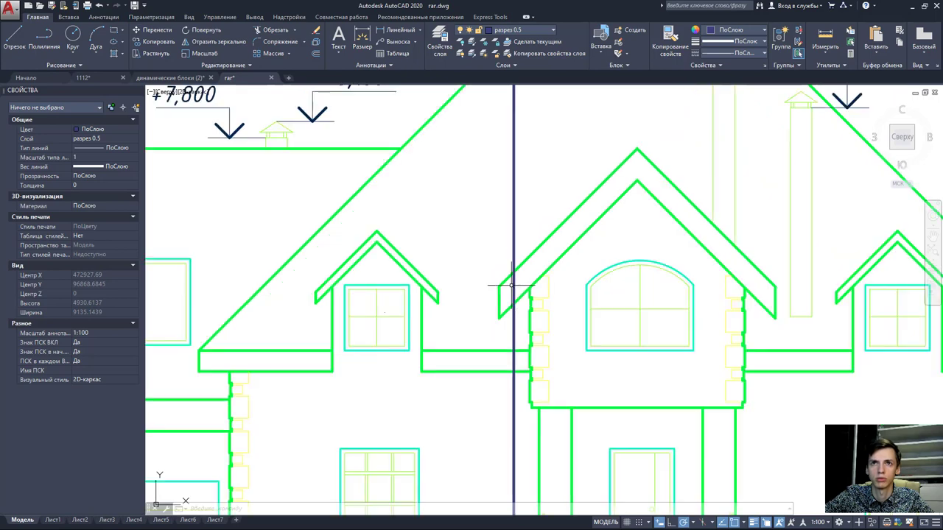
scroll(511, 286, "down", 3)
middle_click_drag(472, 286, 703, 286)
scroll(561, 287, "down", 2)
scroll(561, 287, "up", 5)
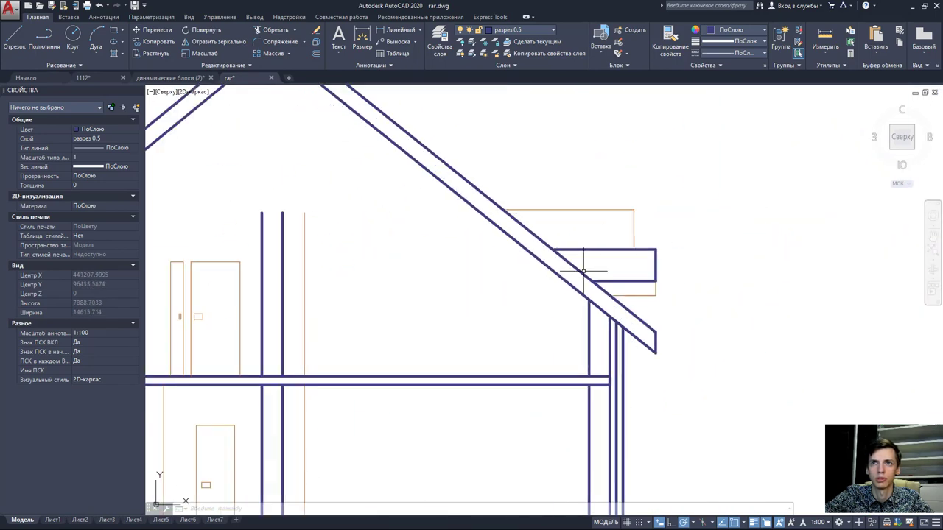
scroll(573, 278, "down", 4)
middle_click_drag(638, 309, 596, 309)
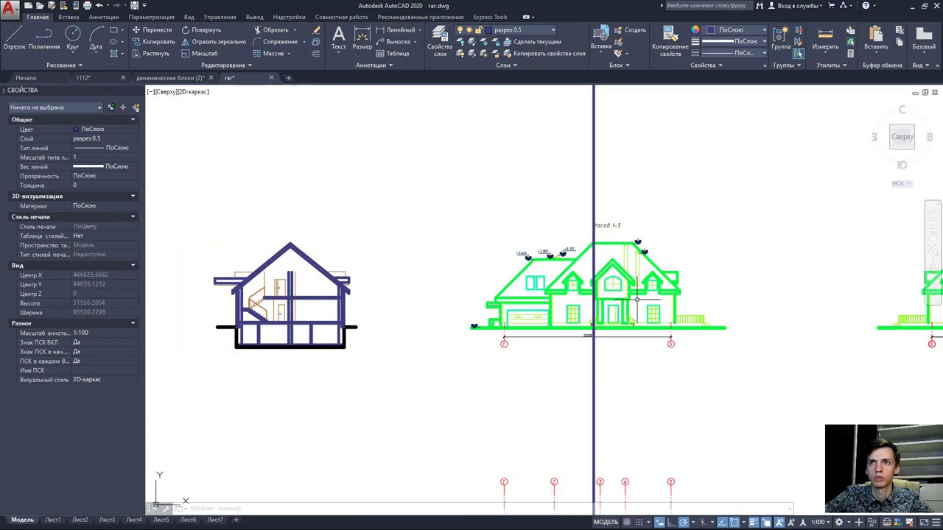
scroll(589, 310, "up", 3)
scroll(573, 310, "up", 2)
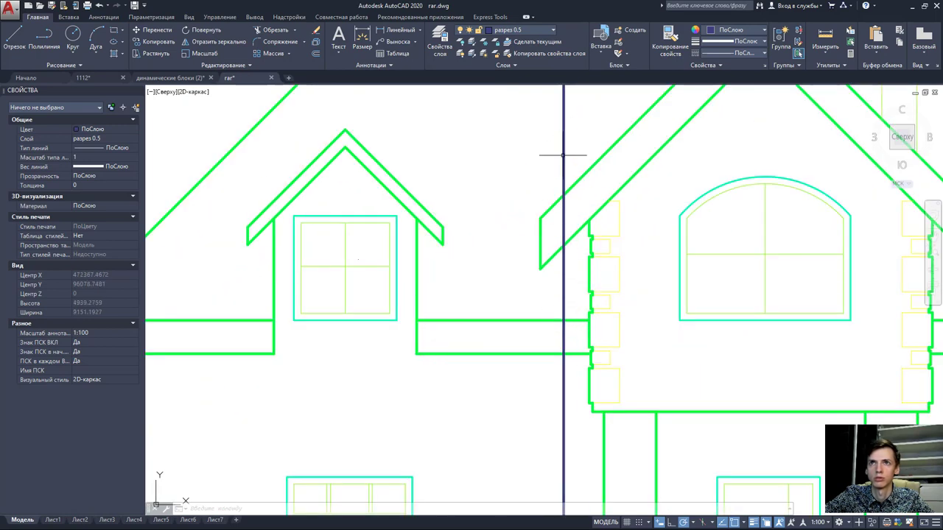
scroll(564, 250, "down", 4)
scroll(558, 260, "up", 1)
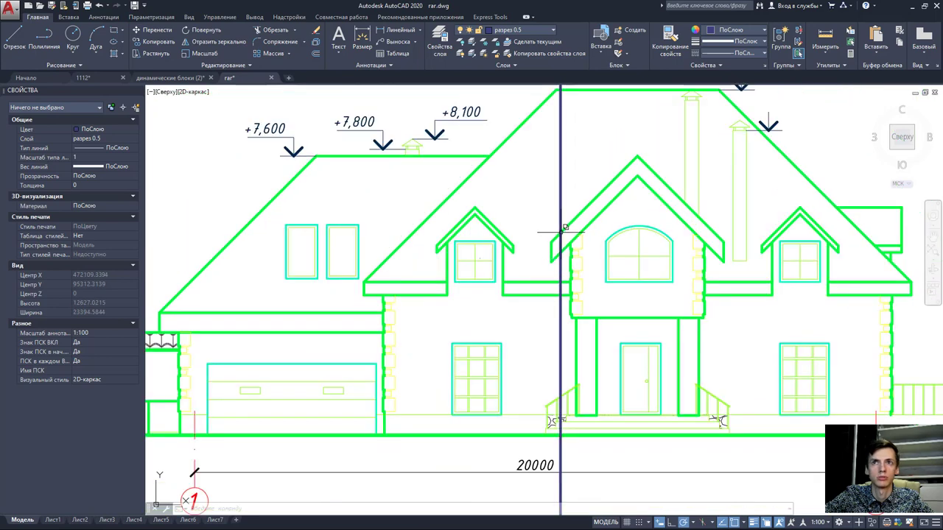
scroll(544, 250, "down", 3)
scroll(427, 302, "up", 2)
scroll(302, 322, "up", 5)
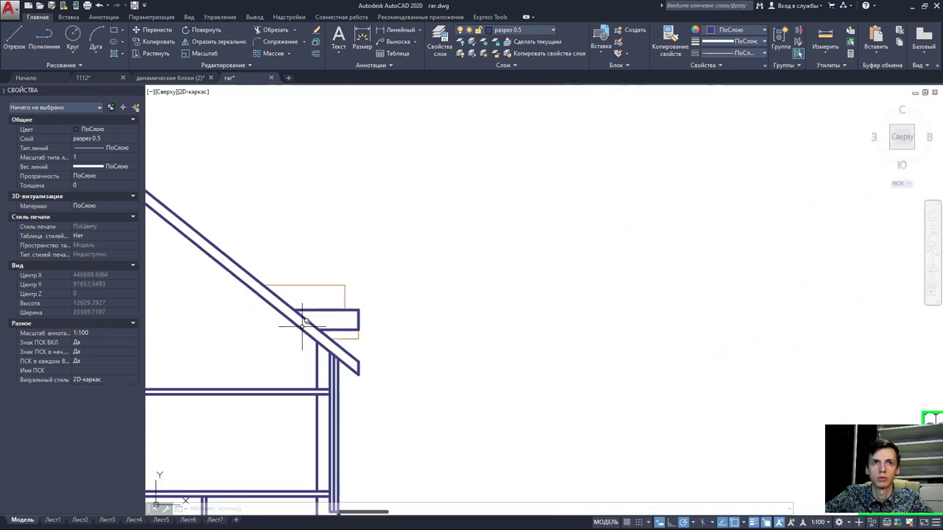
middle_click_drag(403, 340, 442, 300)
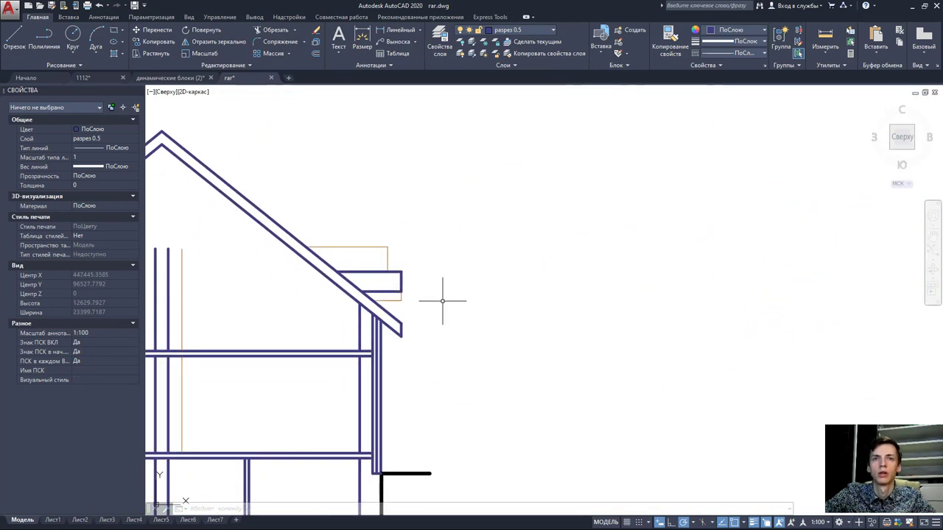
scroll(421, 309, "up", 2)
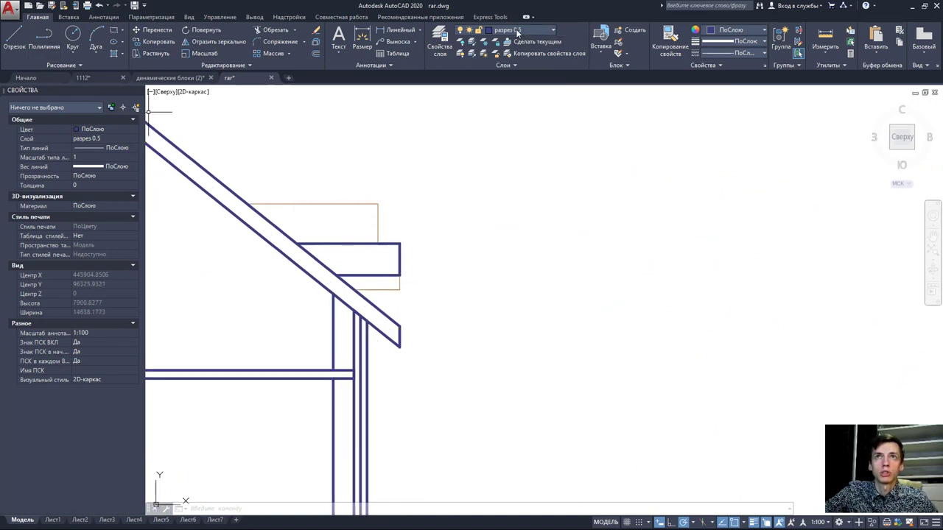
- Switch the current layer to разрез 0.25 and zoom out to show the whole section
left_click(537, 28)
left_click(521, 233)
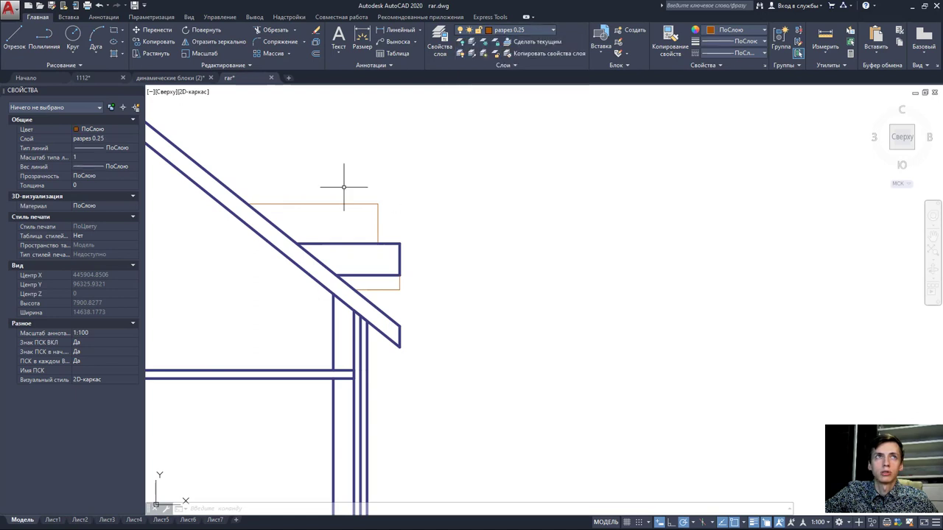
left_click(13, 37)
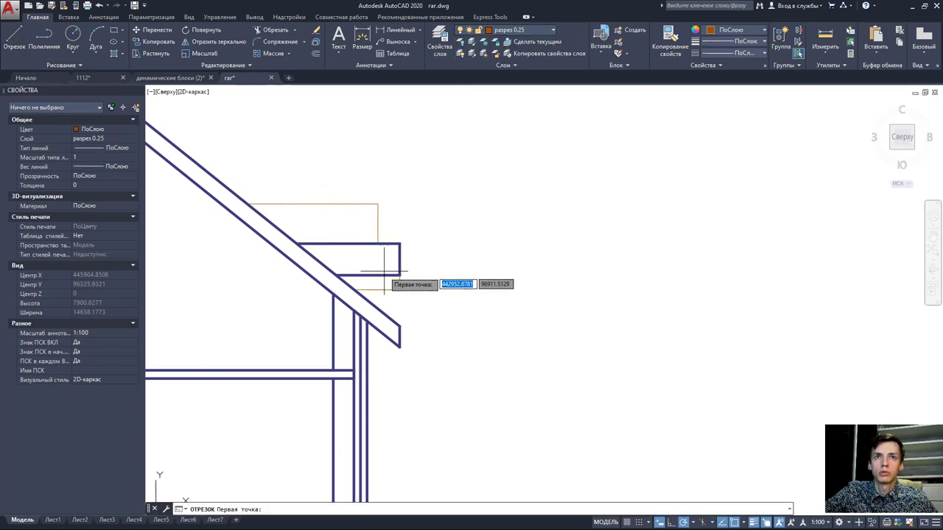
scroll(387, 280, "up", 2)
scroll(368, 309, "up", 2)
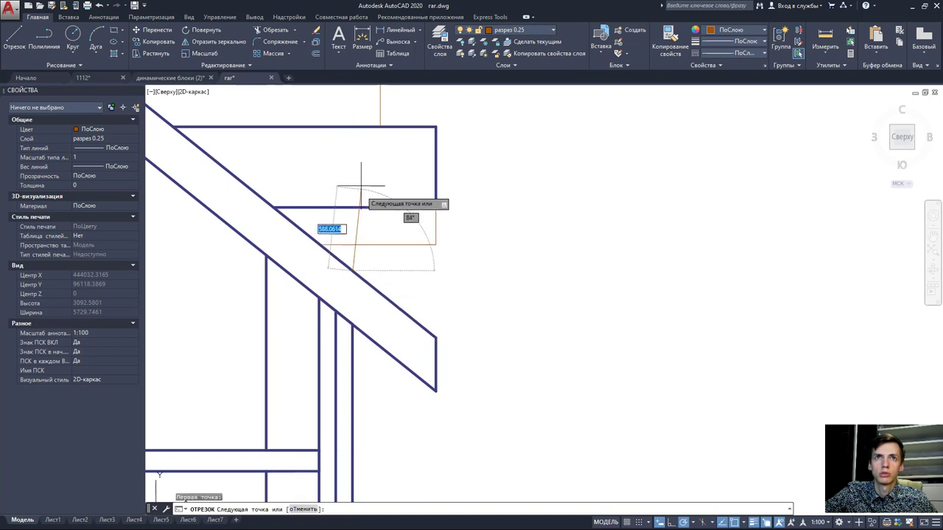
key("Escape")
scroll(352, 243, "down", 4)
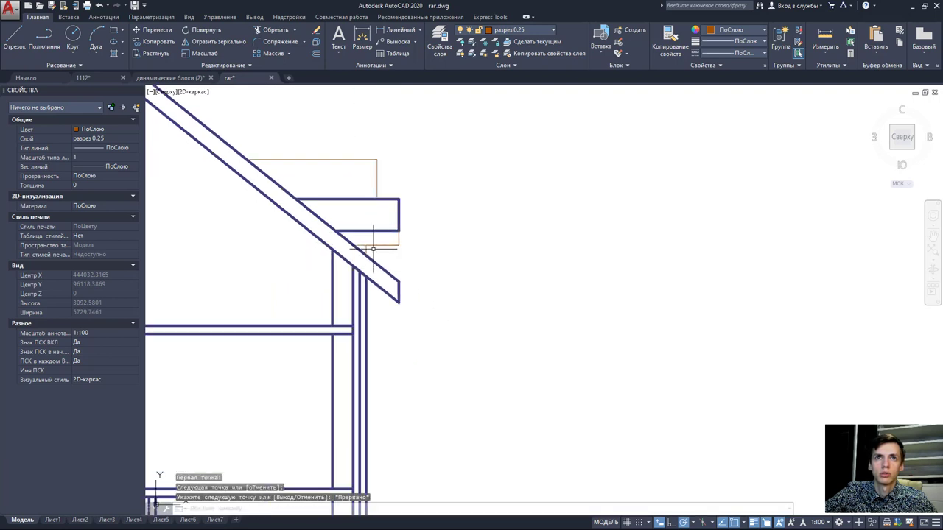
scroll(553, 271, "down", 4)
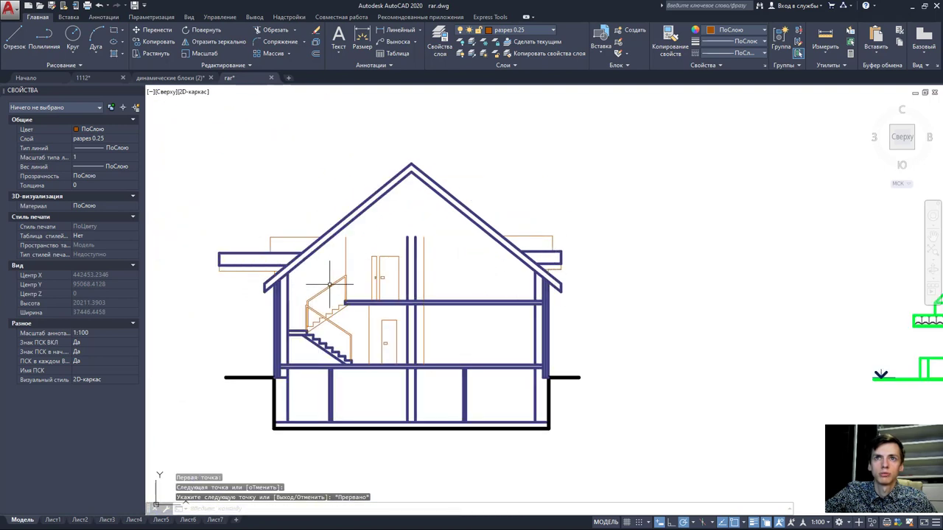
- Grip-stretch the central partition lines upward past the roof ridge
scroll(431, 261, "up", 1)
scroll(428, 248, "up", 1)
left_click(426, 232)
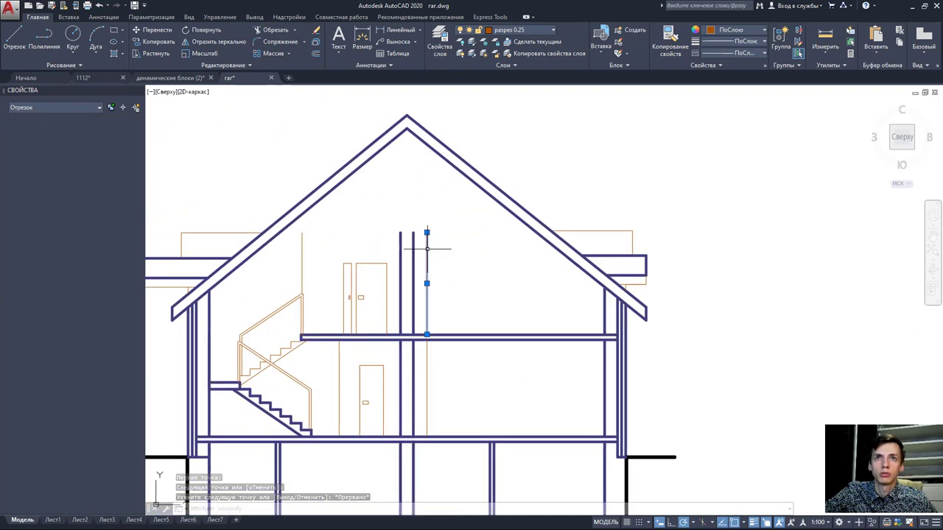
left_click(426, 233)
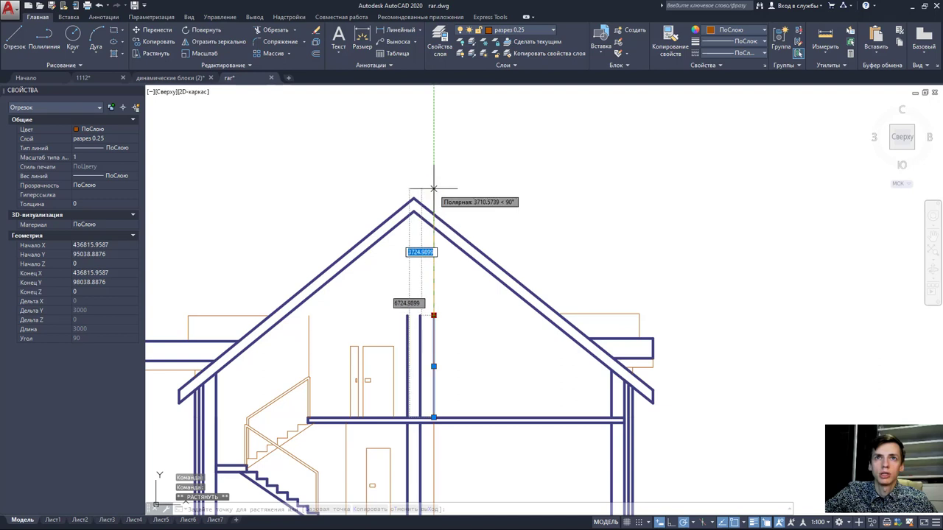
left_click(433, 193)
key("Escape")
left_click(420, 324)
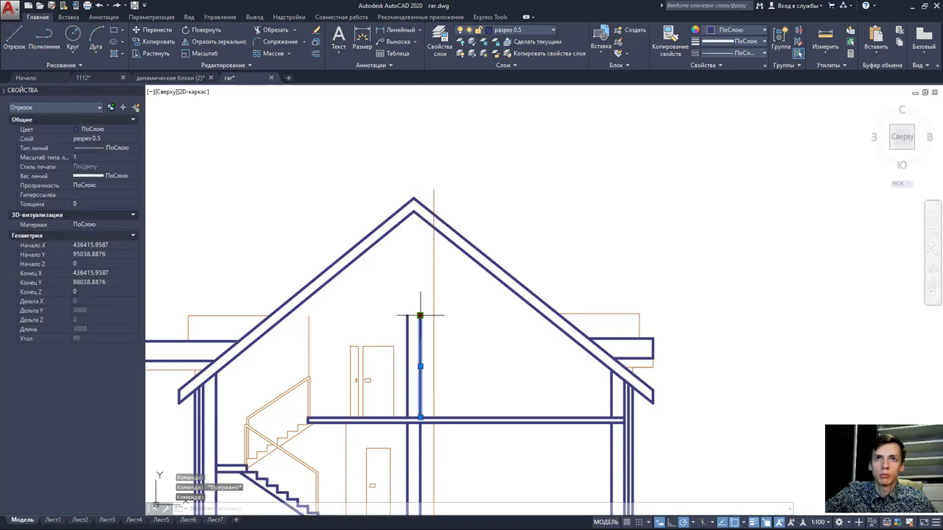
left_click(420, 316)
left_click(407, 353)
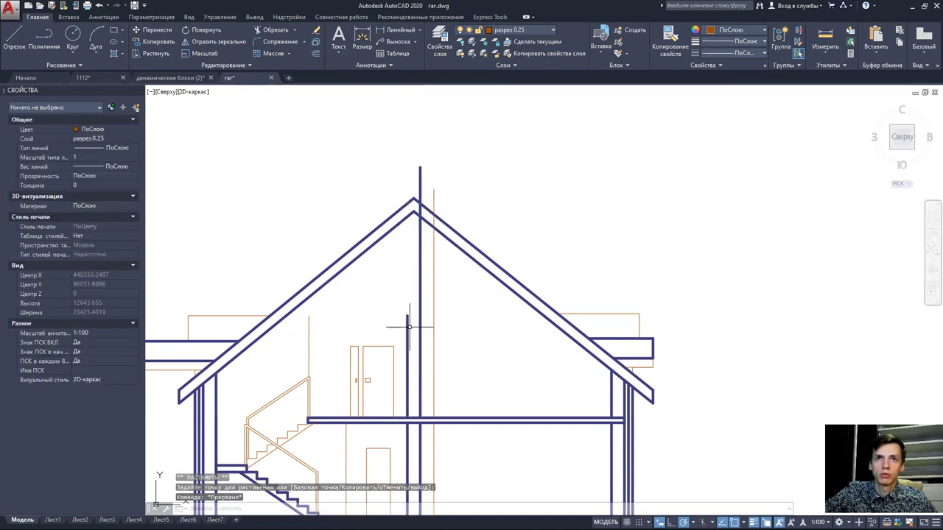
left_click(406, 315)
left_click(419, 167)
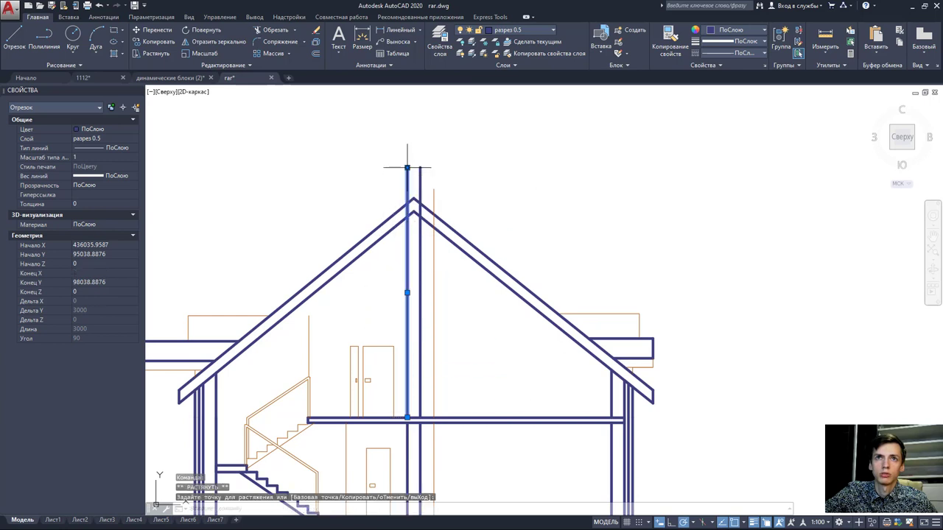
key("Escape")
- Grip-stretch the short left partition line up past its rafter
left_click(308, 326)
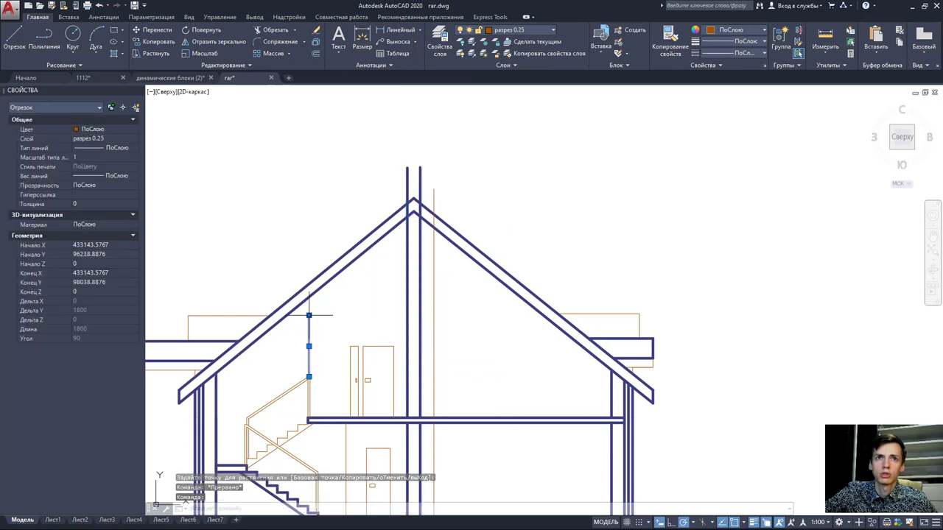
left_click(309, 315)
left_click(309, 237)
key("Escape")
- Trim the stretched partition lines against the selected rafters so they end at the roof
left_click(456, 189)
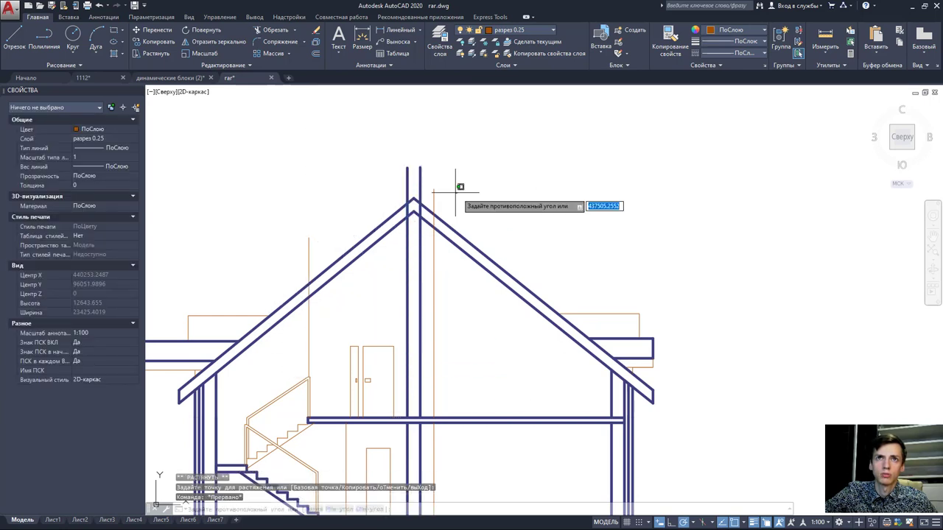
left_click(399, 164)
left_click(318, 302)
left_click(299, 263)
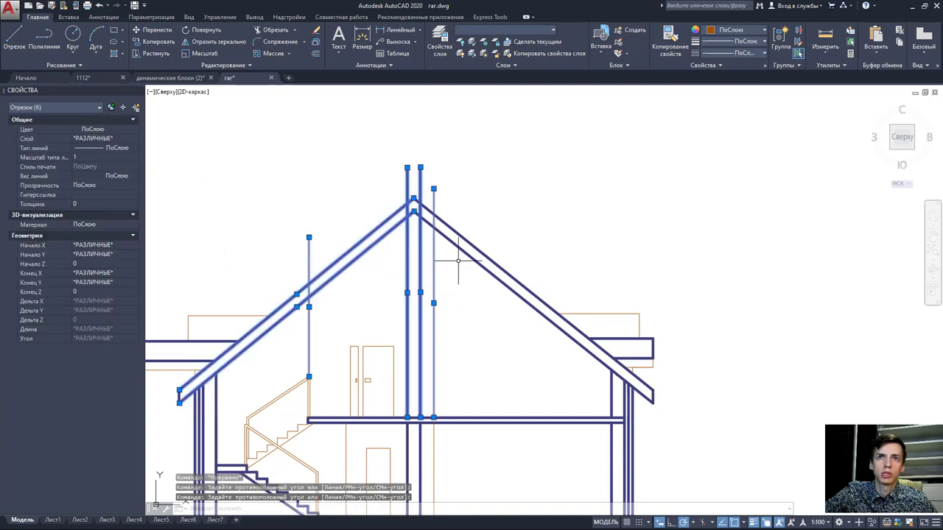
left_click(435, 201)
left_click(401, 167)
left_click(277, 31)
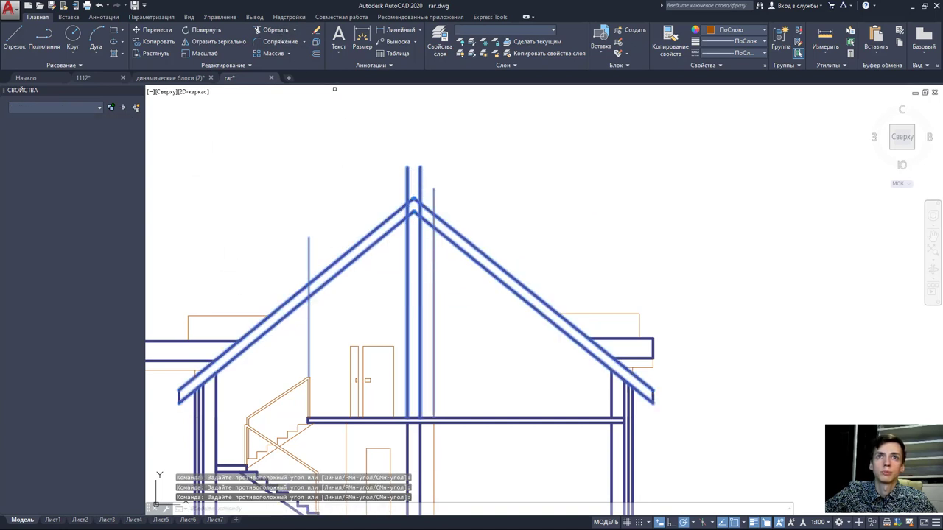
left_click(420, 181)
left_click(407, 182)
left_click(310, 251)
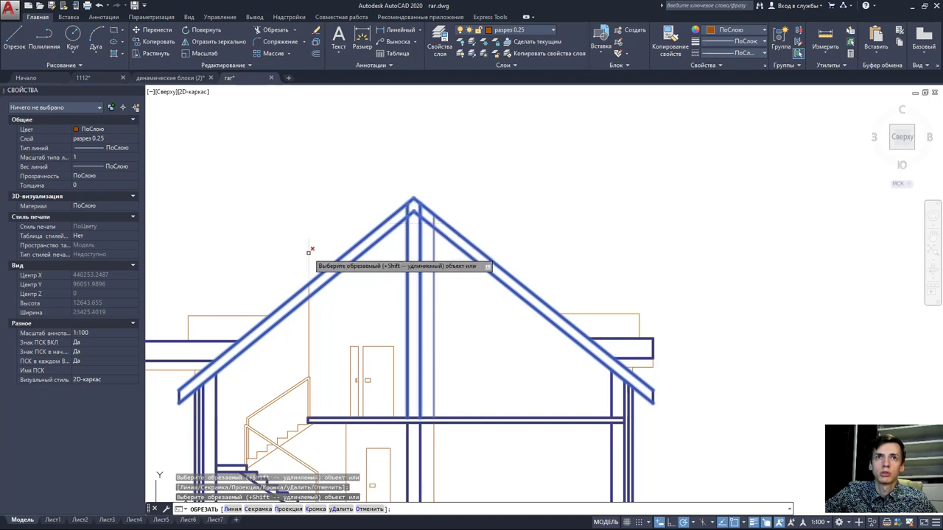
left_click(308, 292)
left_click(407, 210)
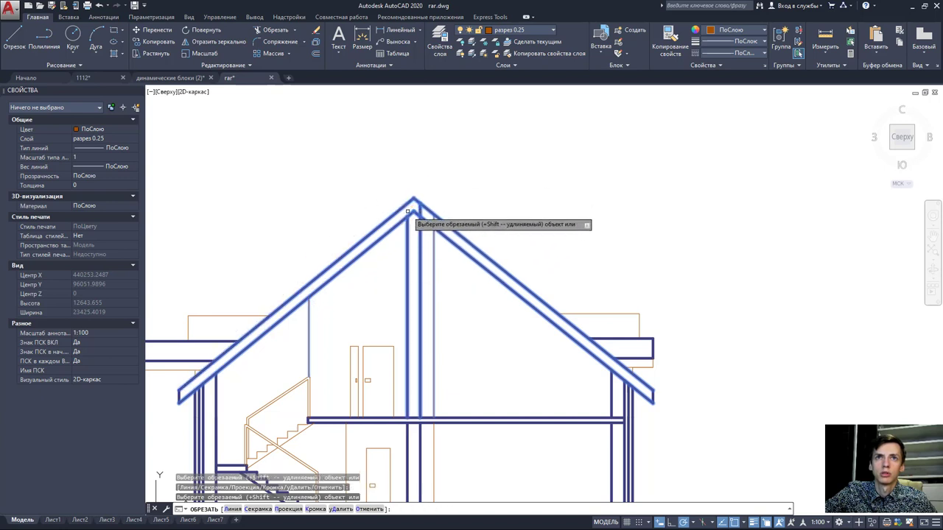
left_click(419, 216)
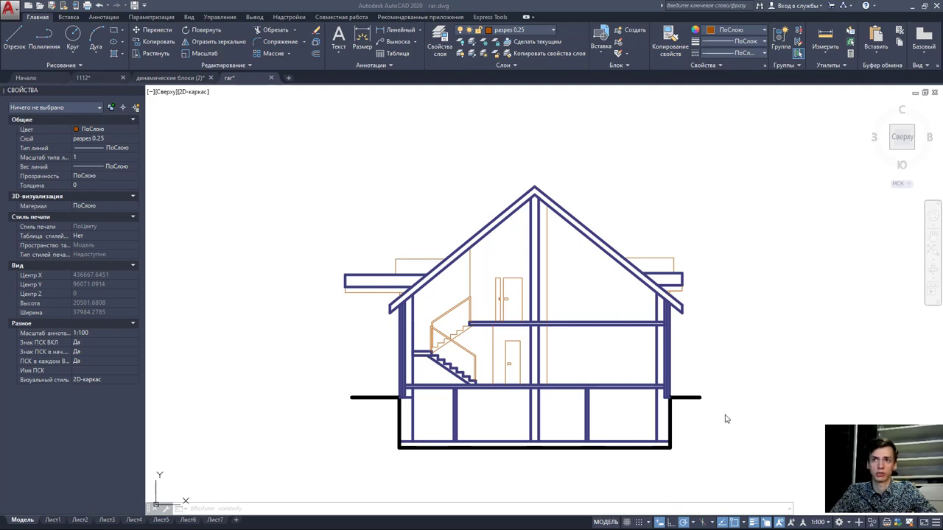
scroll(724, 415, "down", 5)
scroll(717, 381, "up", 1)
scroll(693, 366, "up", 4)
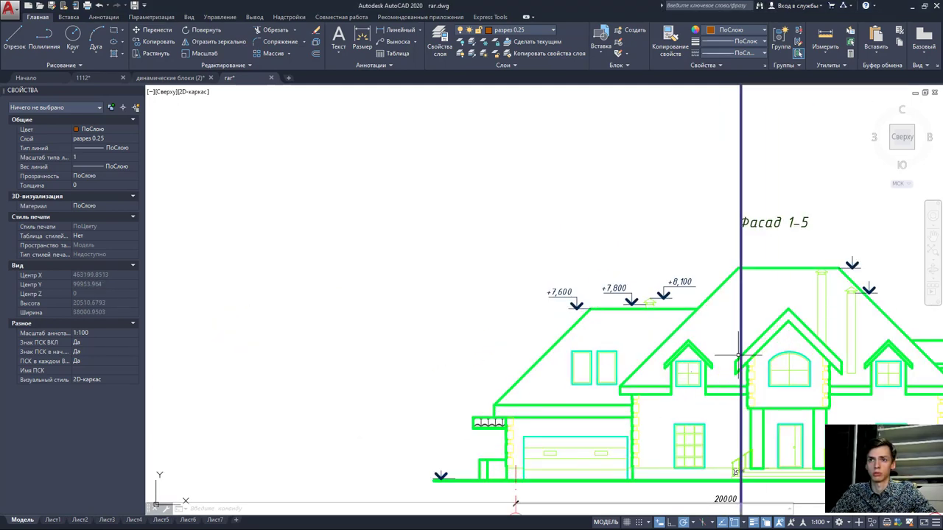
scroll(707, 361, "up", 4)
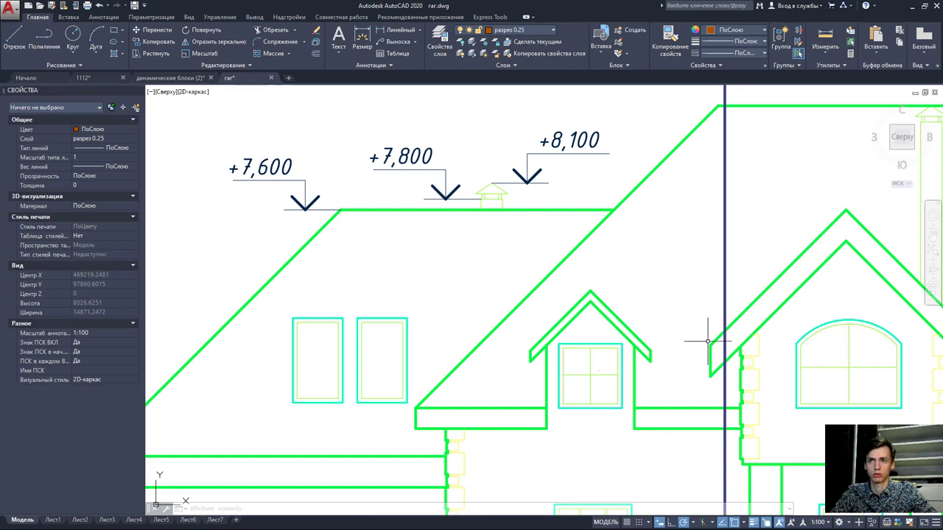
scroll(709, 389, "down", 2)
middle_click_drag(579, 392, 646, 386)
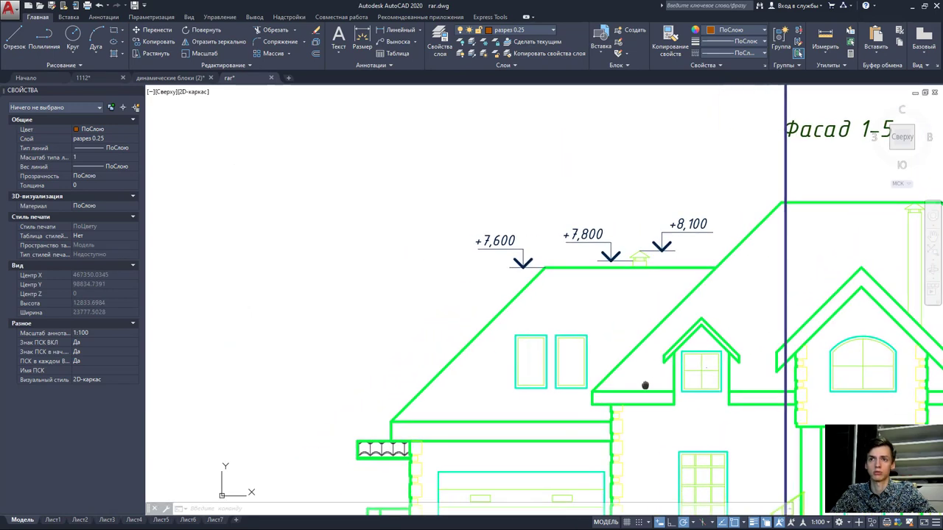
scroll(513, 391, "down", 3)
scroll(438, 379, "up", 4)
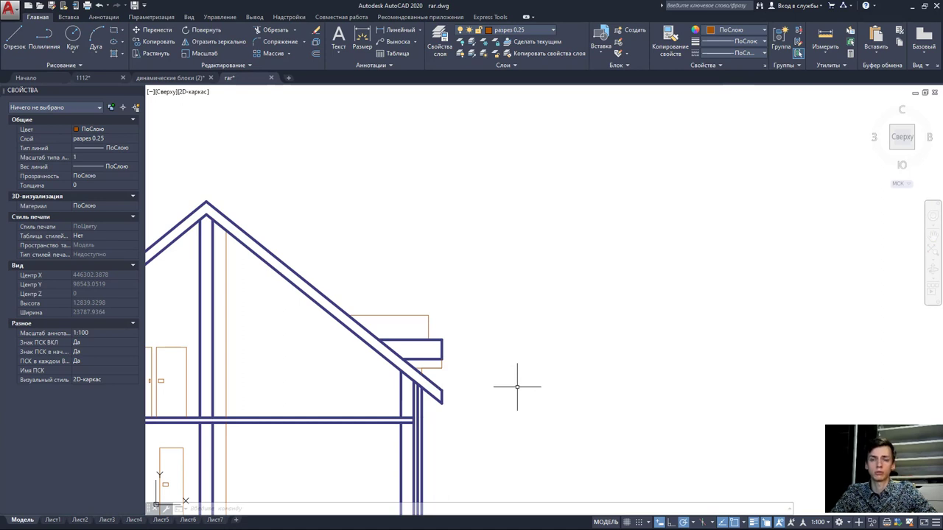
scroll(514, 386, "down", 2)
middle_click_drag(510, 419, 550, 377)
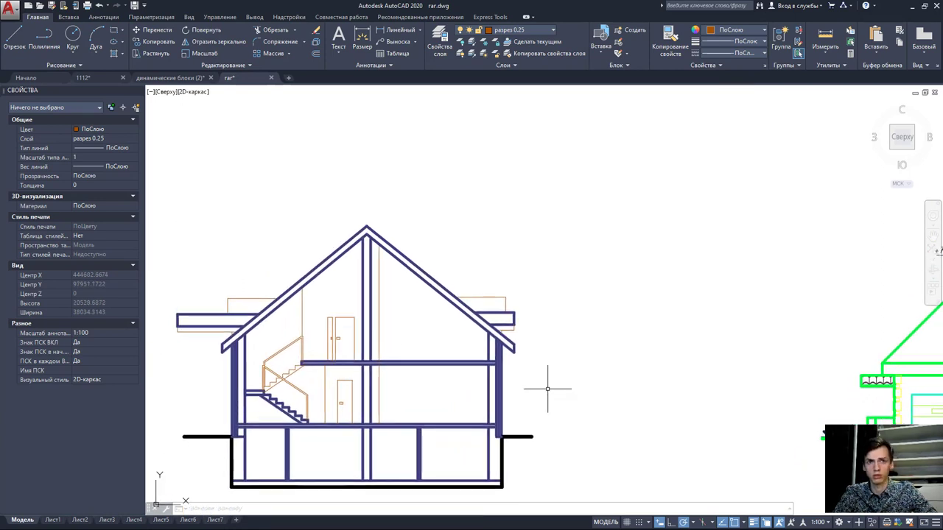
middle_click_drag(492, 366, 579, 312)
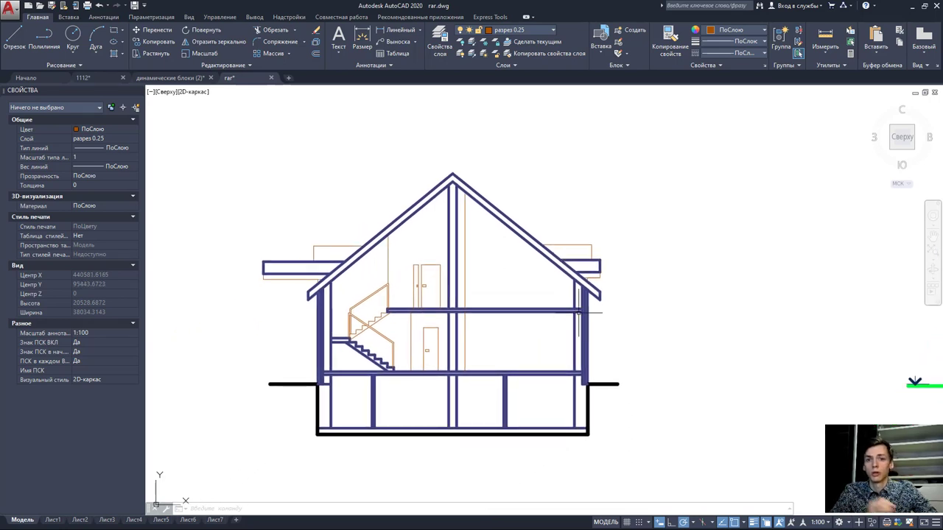